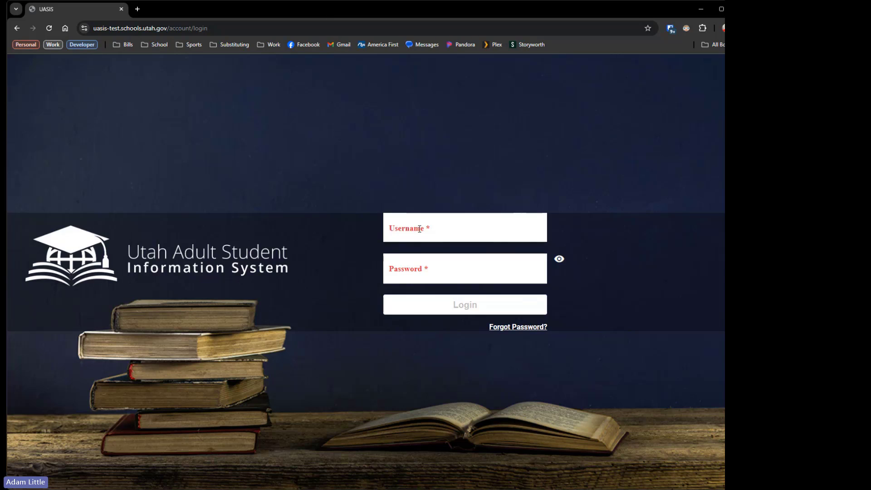
- Enter the account password, then show it as plain text and mask it again
left_click(456, 273)
type("**********")
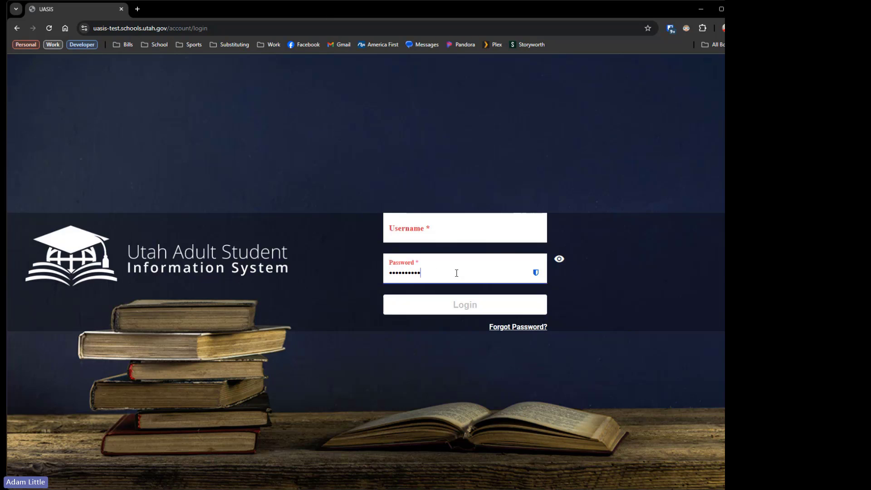
left_click(560, 259)
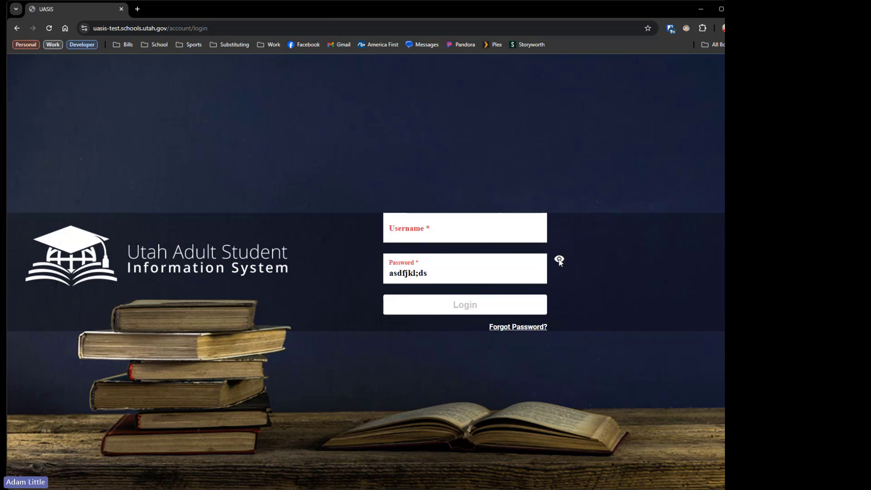
left_click(559, 259)
- Follow the 'Forgot Password?' link to the account recovery form
left_click(519, 327)
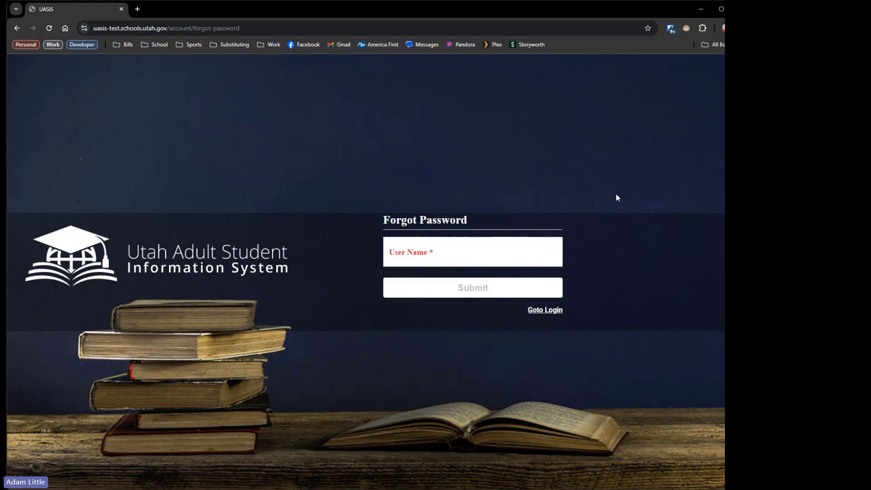
- Return to the login form and sign in with the account username and password
left_click(547, 311)
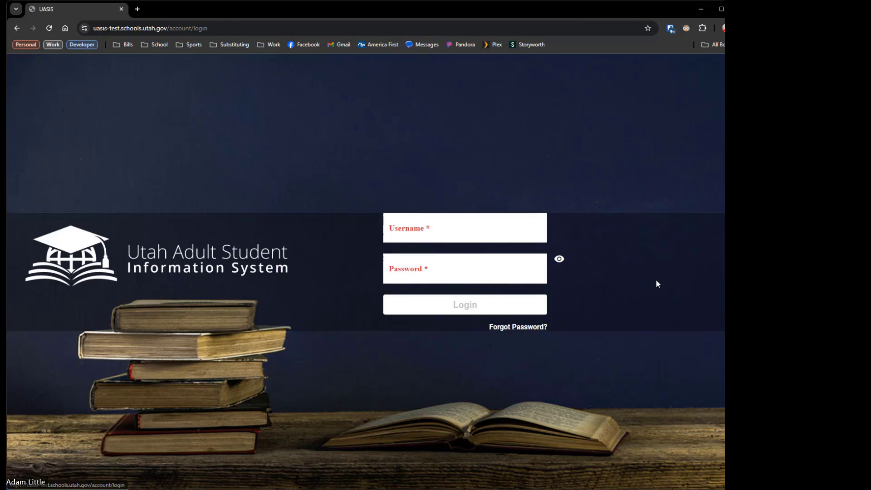
left_click(483, 240)
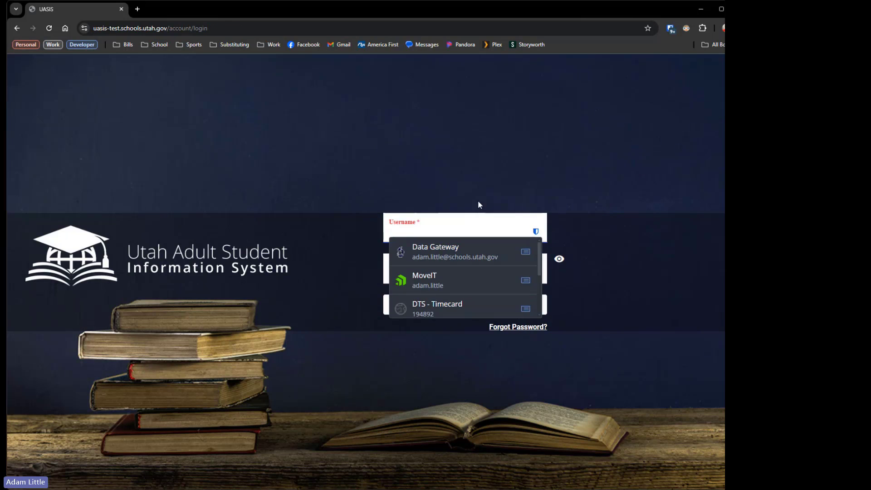
type("alittle")
key("Tab")
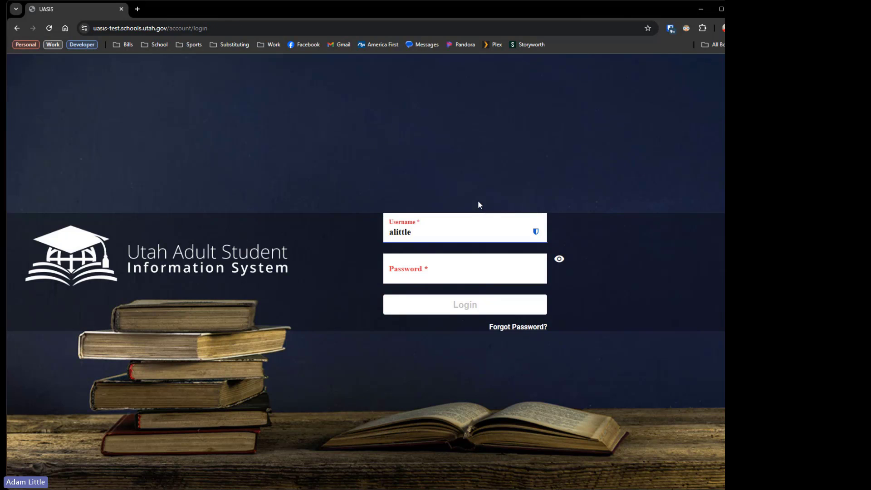
type("•••••••••••")
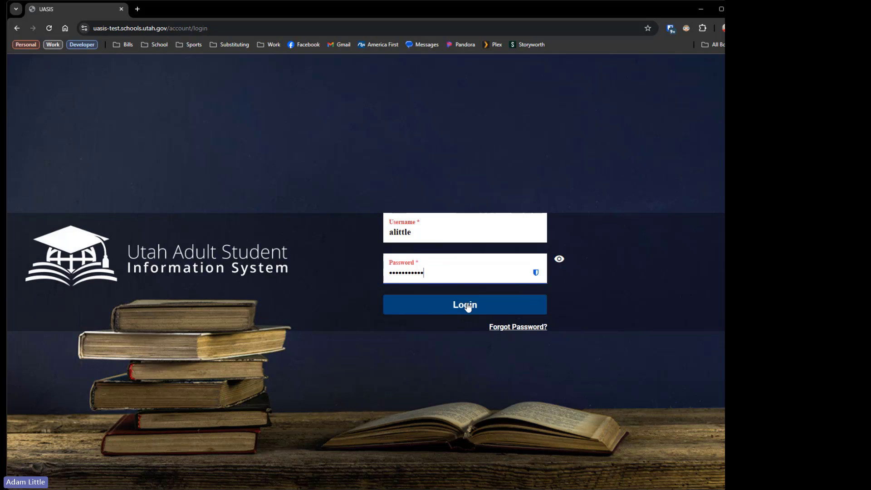
left_click(444, 310)
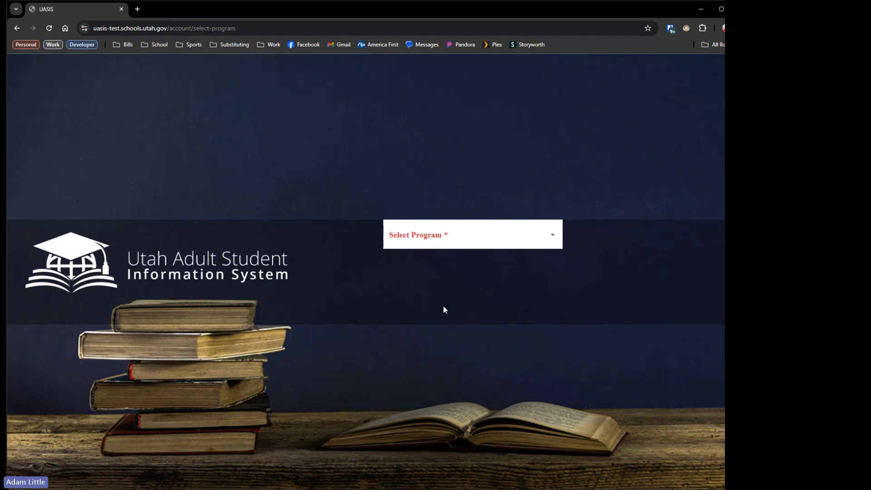
- Select the 'Testizonte - Changed and Improved Name' program from the program list
left_click(447, 245)
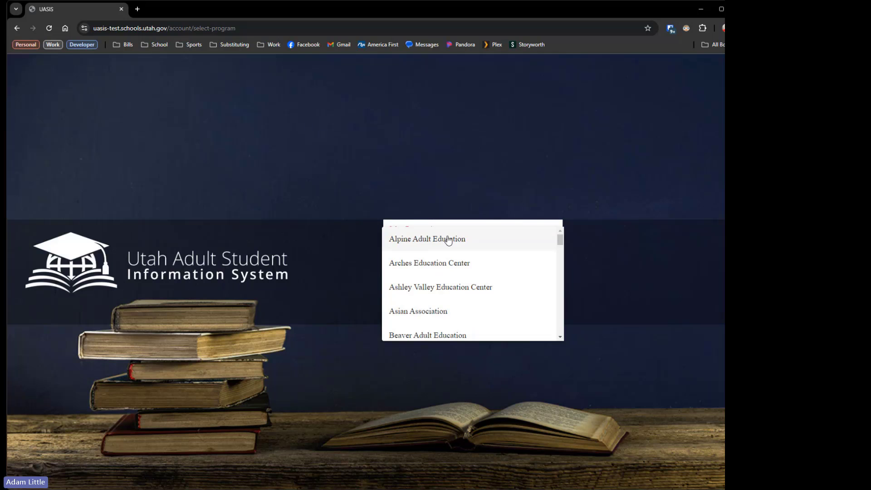
scroll(437, 273, "down", 1)
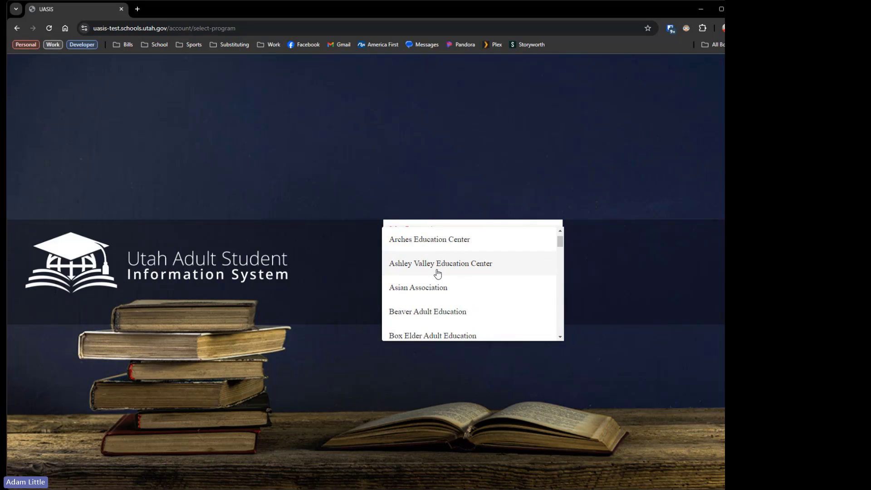
scroll(437, 273, "down", 20)
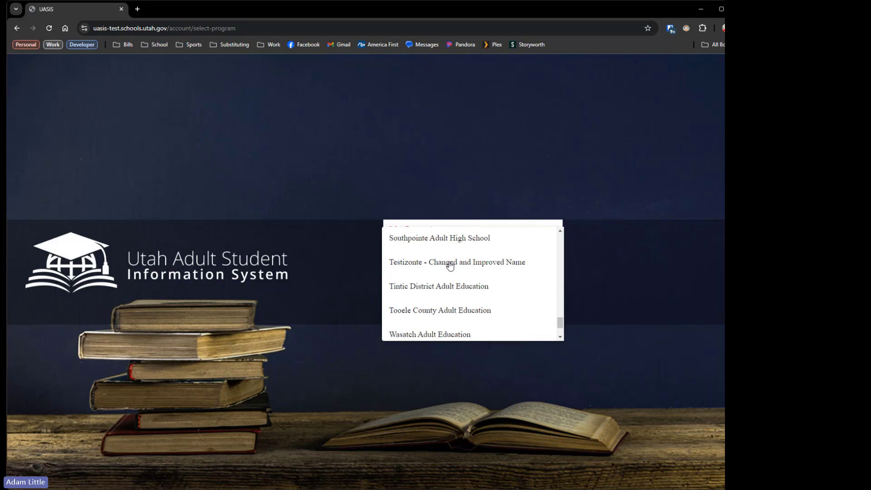
scroll(448, 264, "down", 2)
scroll(447, 264, "up", 2)
left_click(411, 265)
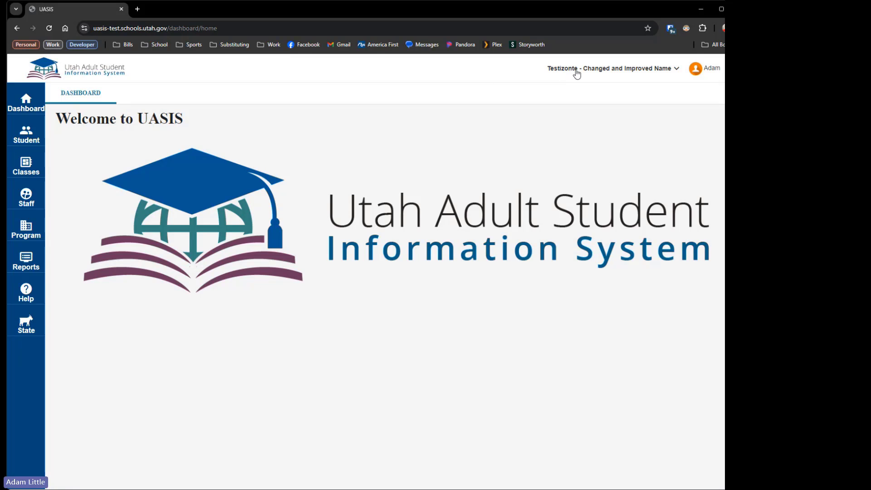
- Dismiss the program list and go to Change Password from the account menu next to your name
left_click(606, 72)
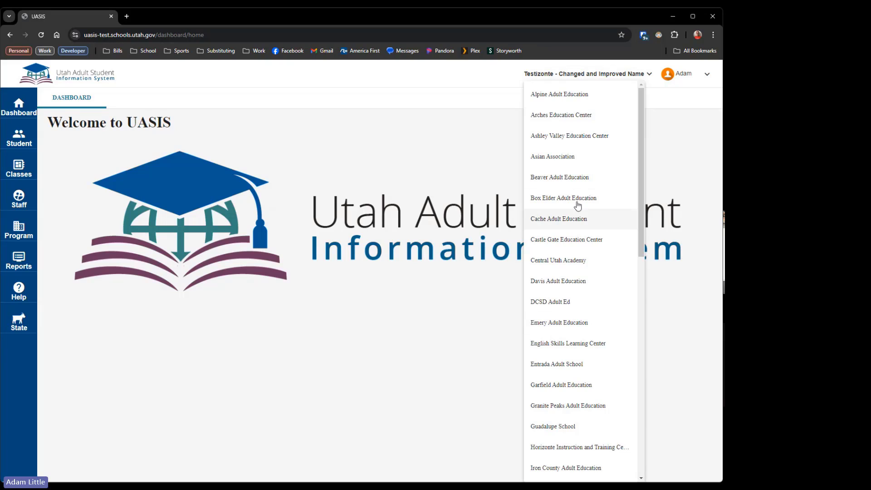
left_click(491, 81)
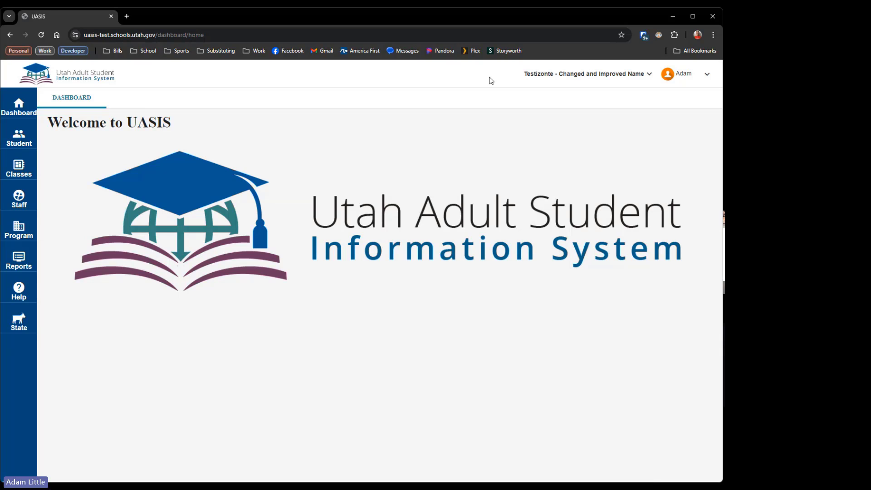
left_click(707, 77)
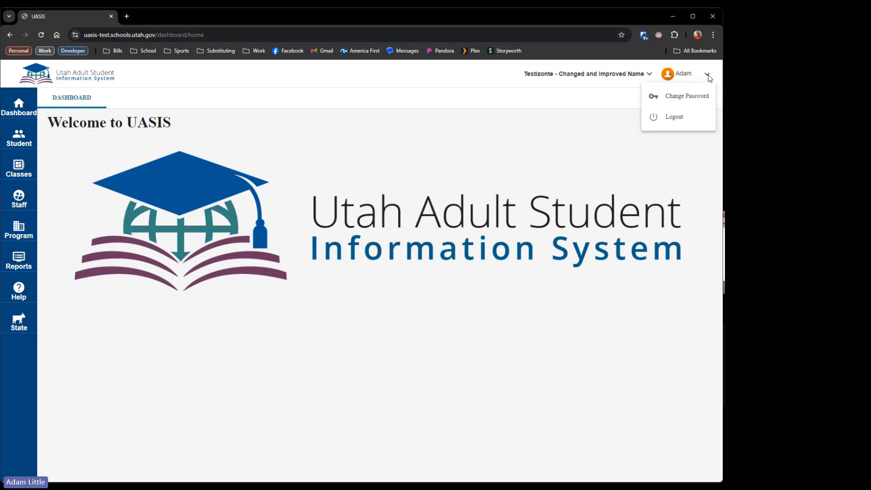
left_click(686, 99)
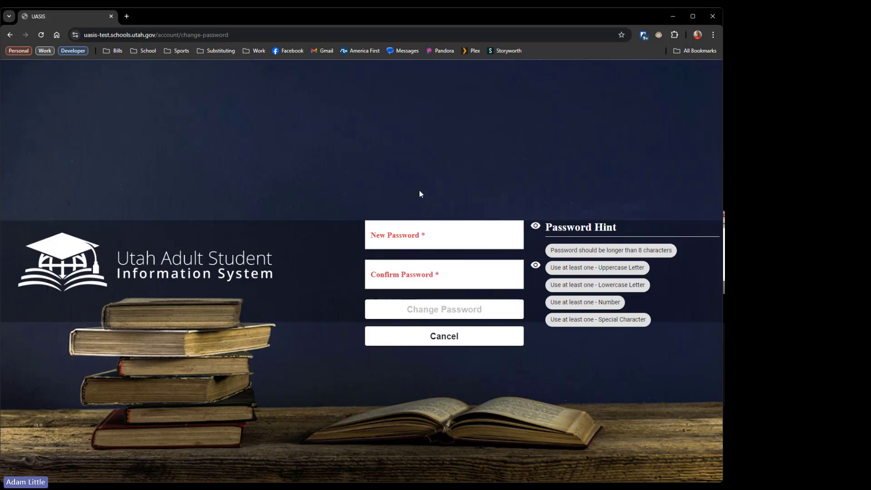
- Enter a new password meeting all five hints in New Password and show it unmasked
left_click(411, 224)
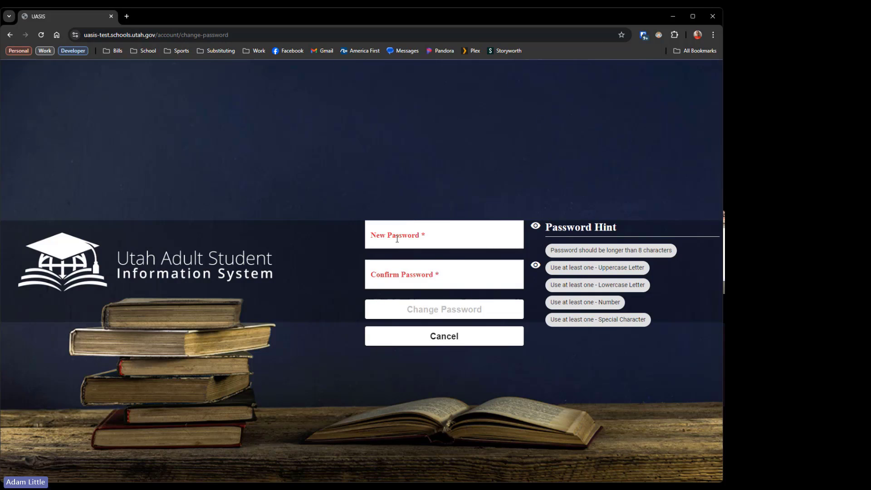
left_click(564, 227)
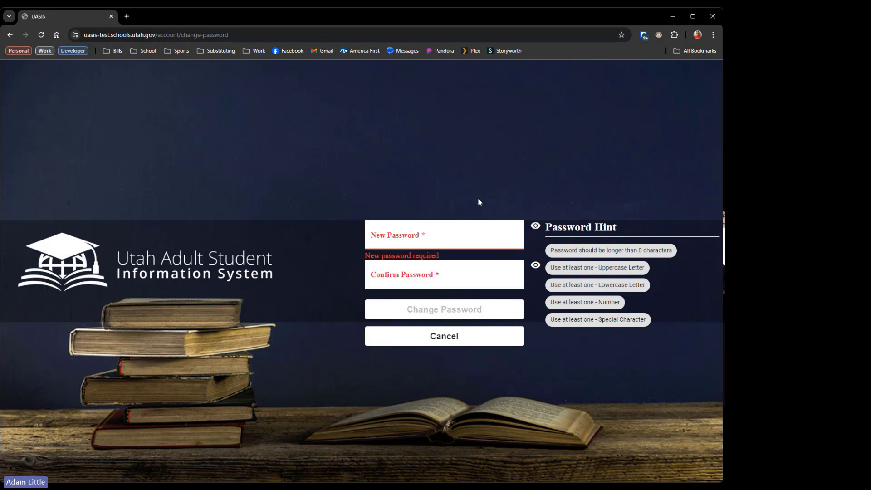
left_click(432, 236)
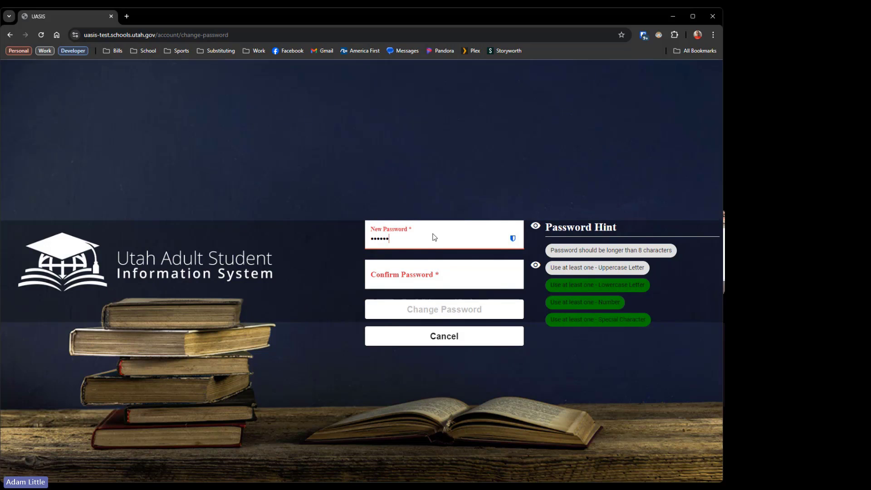
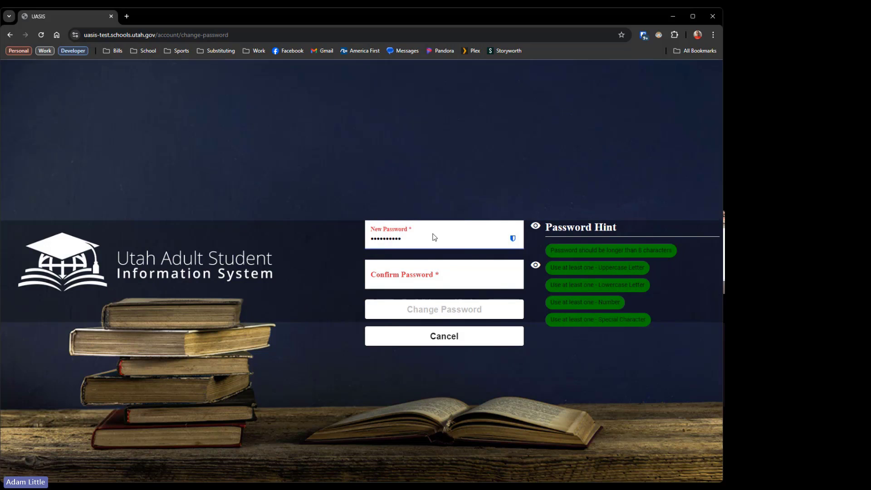
left_click(537, 227)
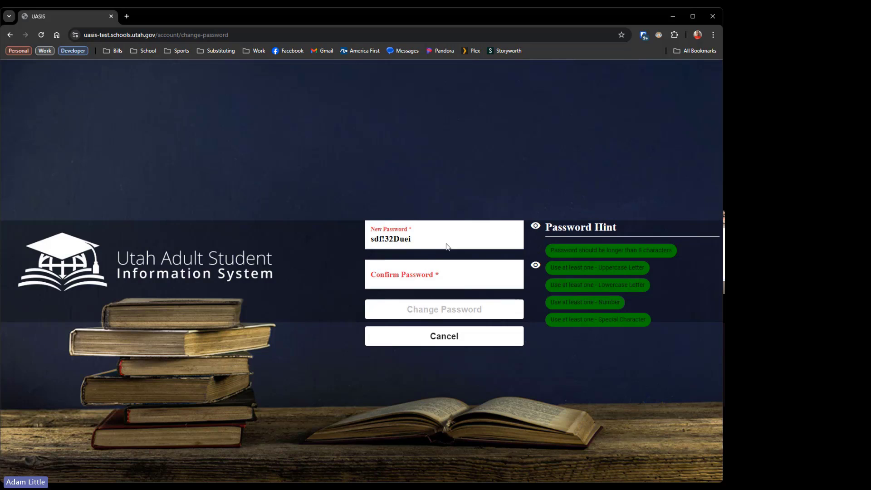
- Copy the password into Confirm Password, unmask it, then cancel the change
left_click_drag(426, 241, 334, 262)
left_click(407, 278)
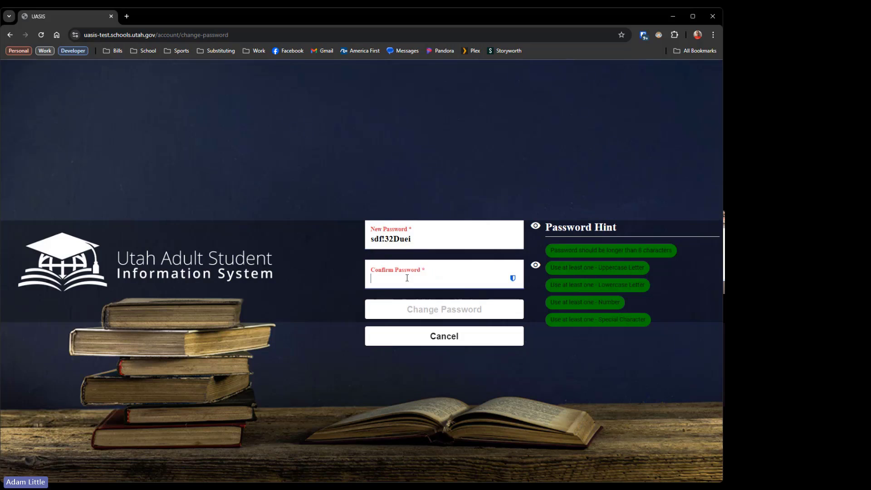
key("ctrl+v")
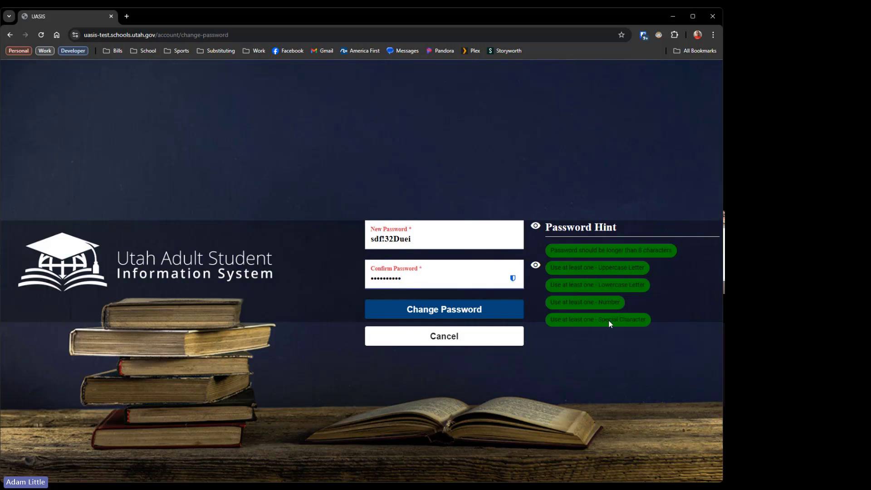
left_click(536, 266)
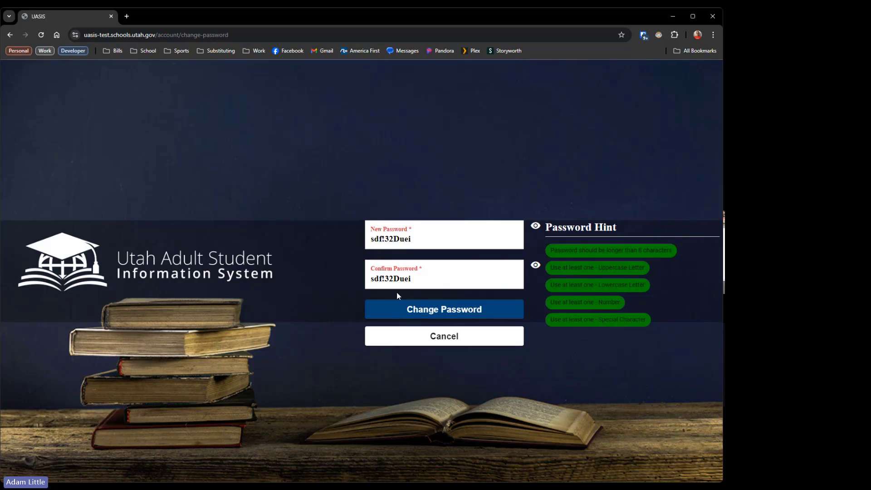
left_click(432, 338)
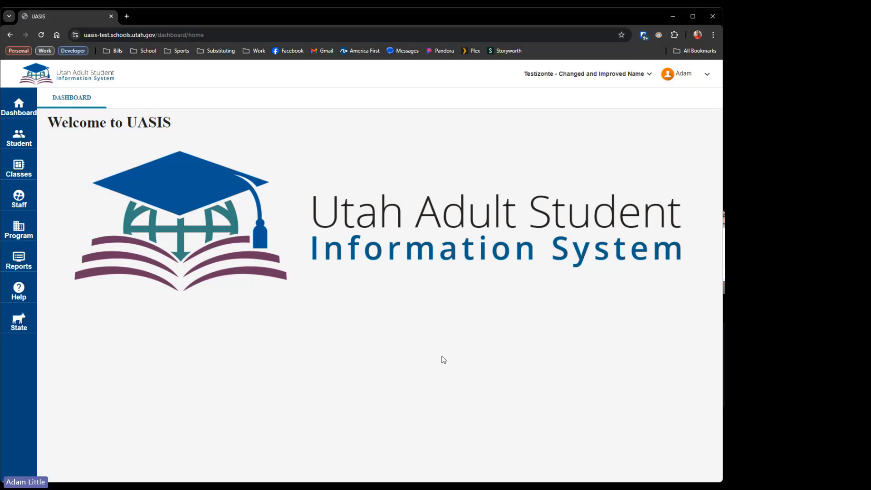
- Reopen the account options menu beside your name on the dashboard
left_click(706, 76)
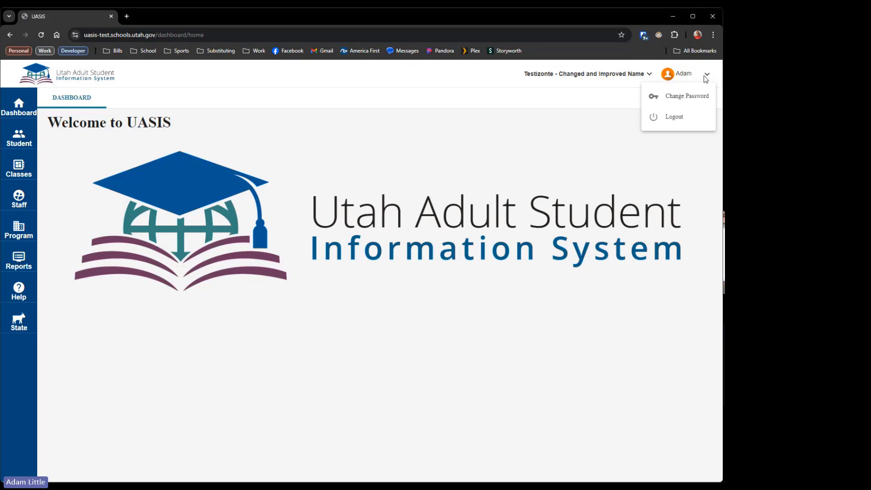
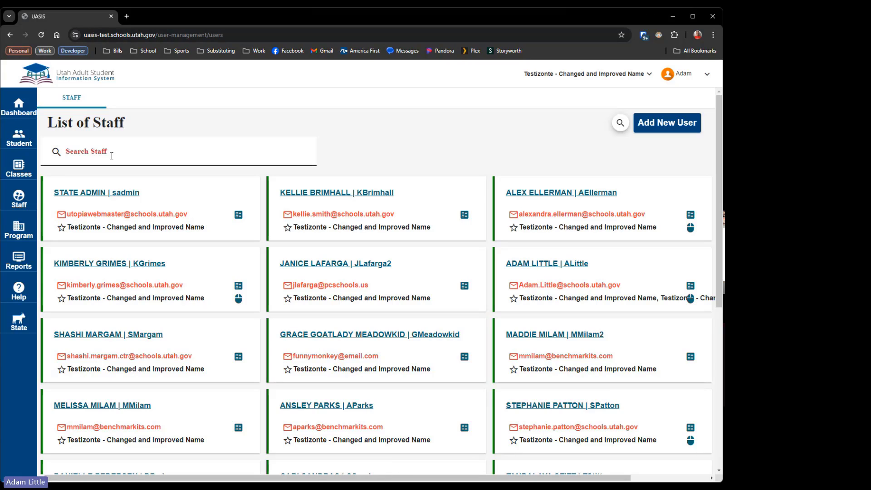
- Filter the staff list by a partial surname, then clear the filter again
left_click(112, 155)
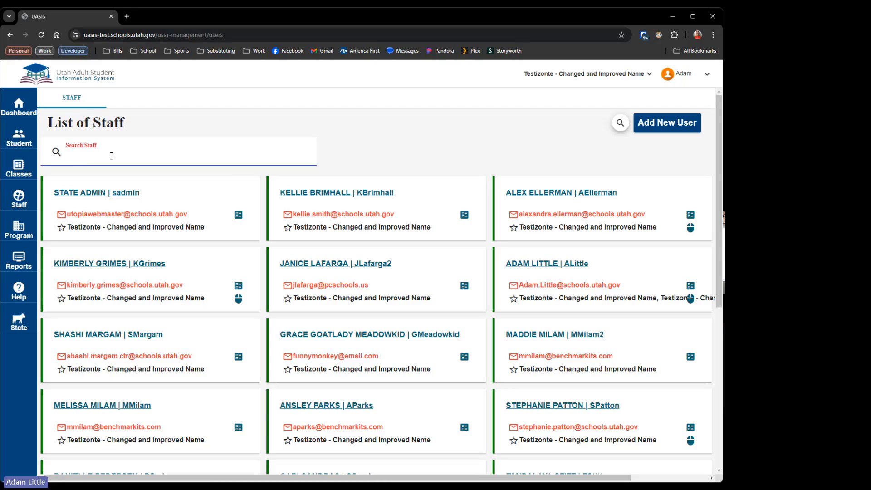
type("patt")
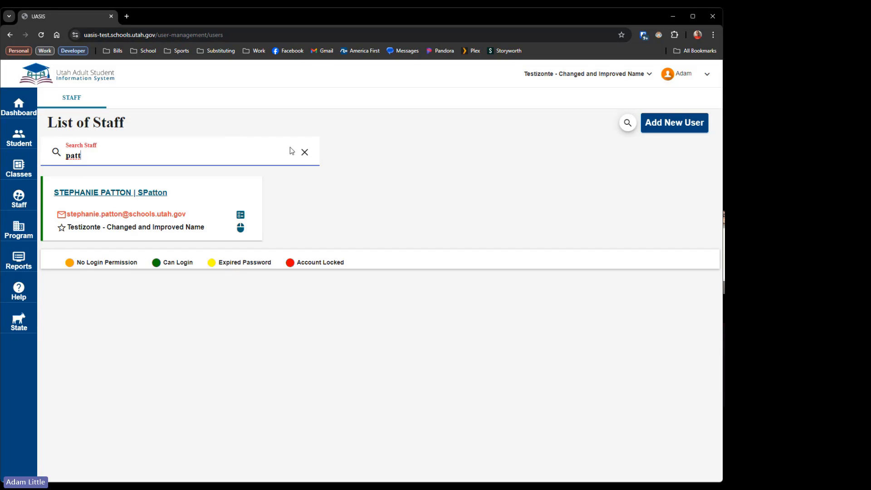
left_click(304, 152)
scroll(55, 426, "down", 5)
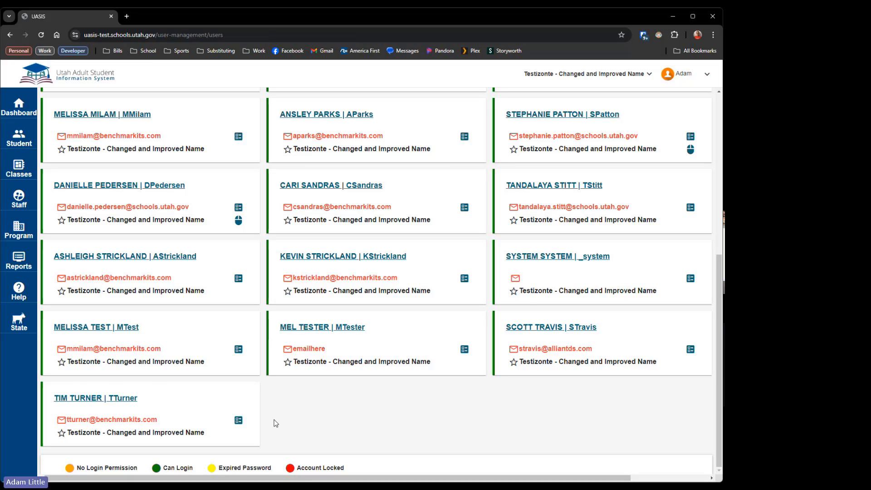
scroll(276, 423, "up", 7)
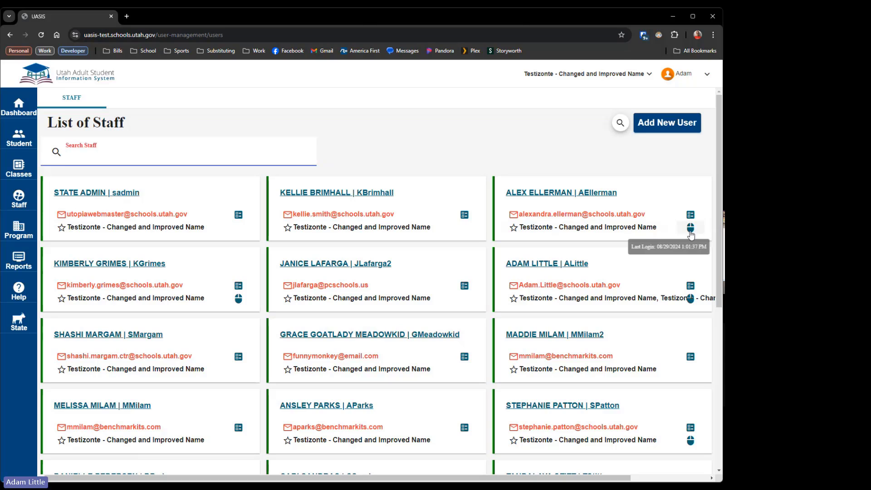
- Search staff by the member's last and first name and open the single matching record
mouse_move(689, 232)
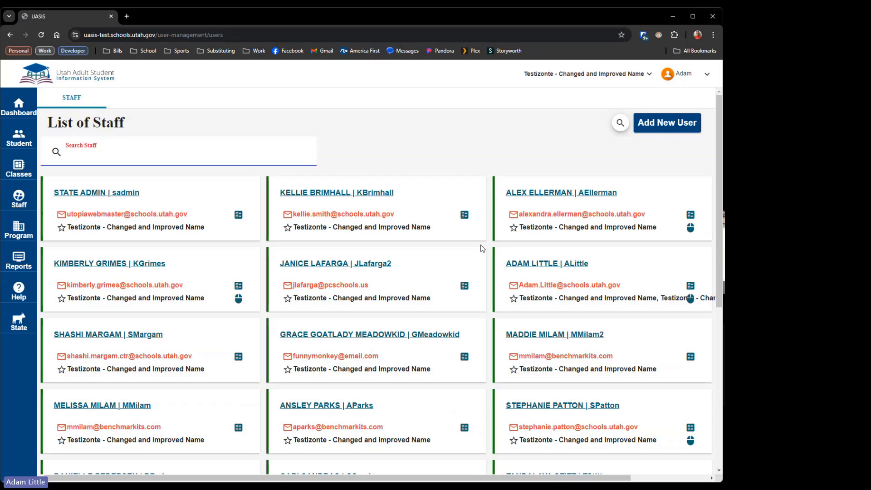
left_click(620, 125)
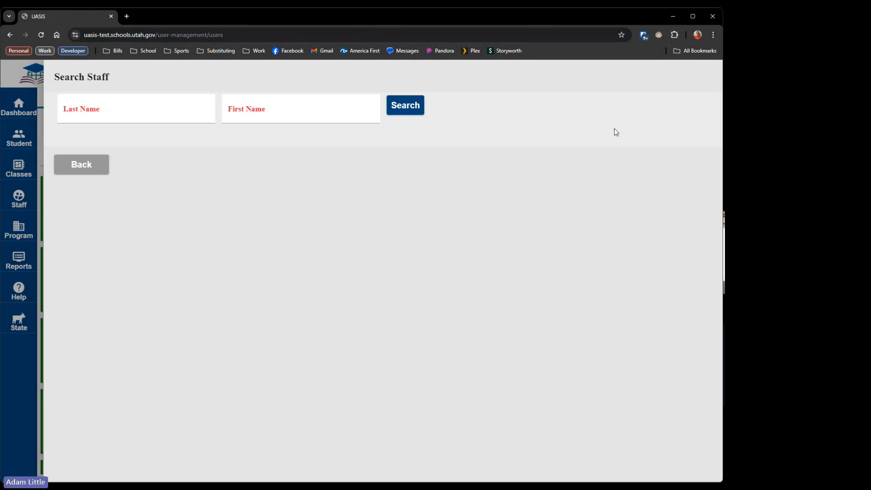
left_click(123, 111)
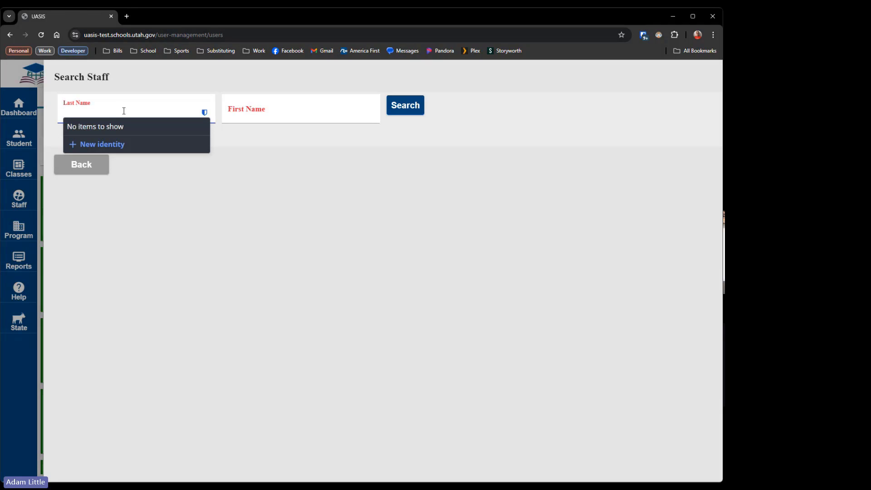
key("Tab")
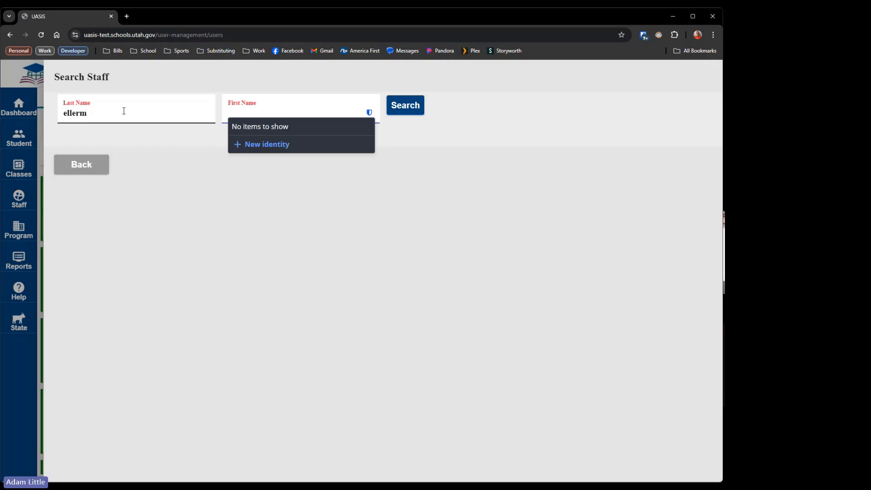
left_click(185, 176)
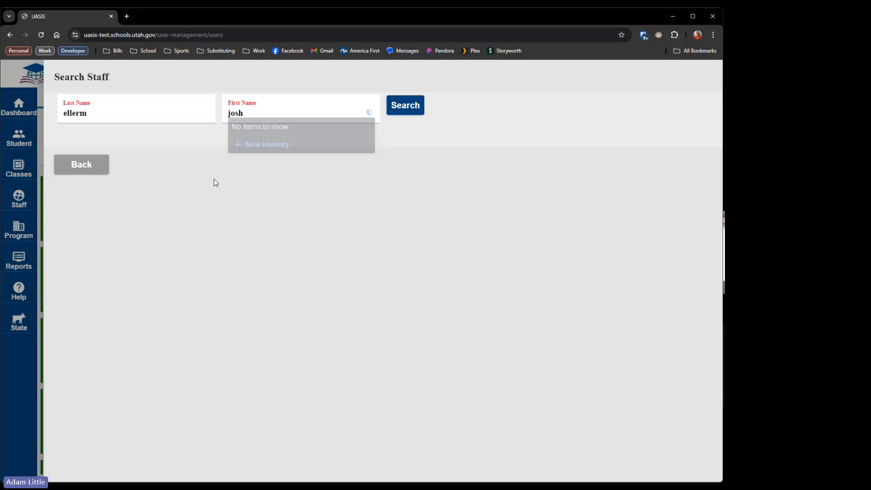
left_click(407, 105)
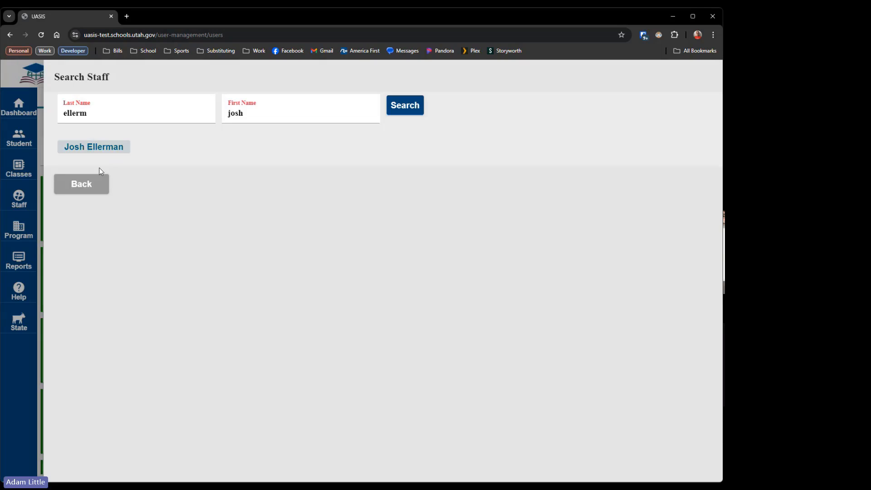
left_click(95, 147)
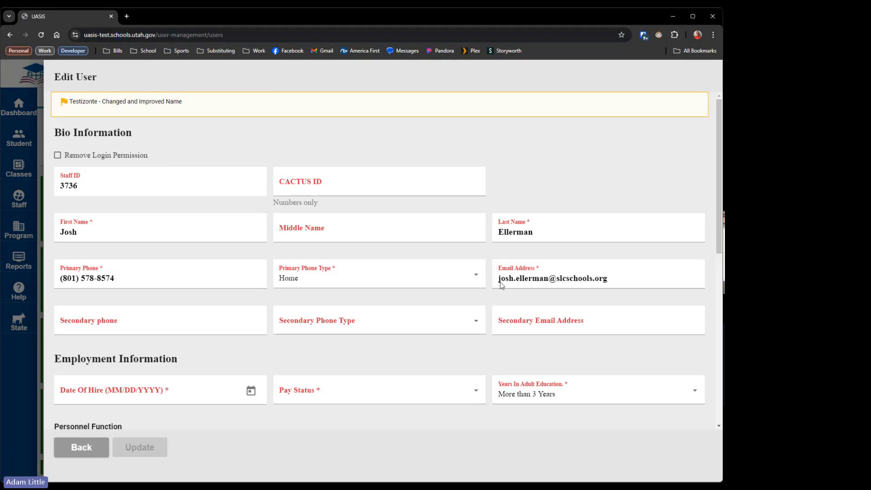
- Set the staff member's Date Of Hire to 07/01/2024 with the calendar
left_click_drag(500, 280, 608, 279)
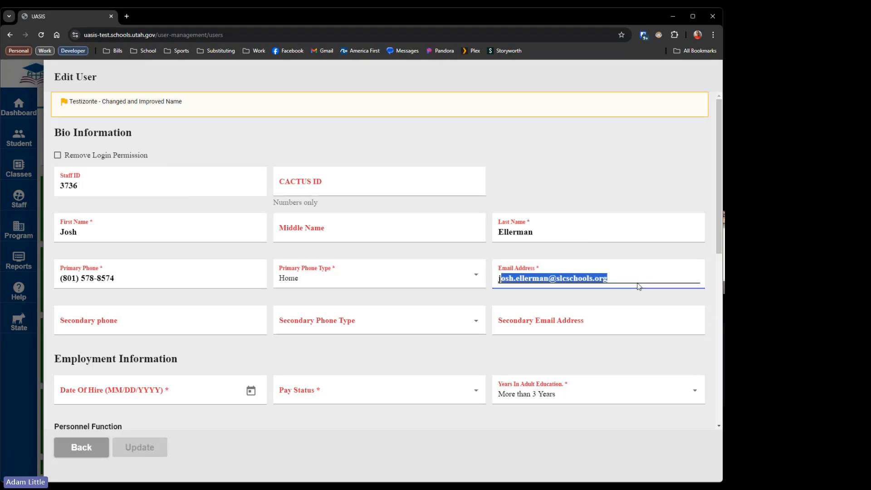
left_click(466, 297)
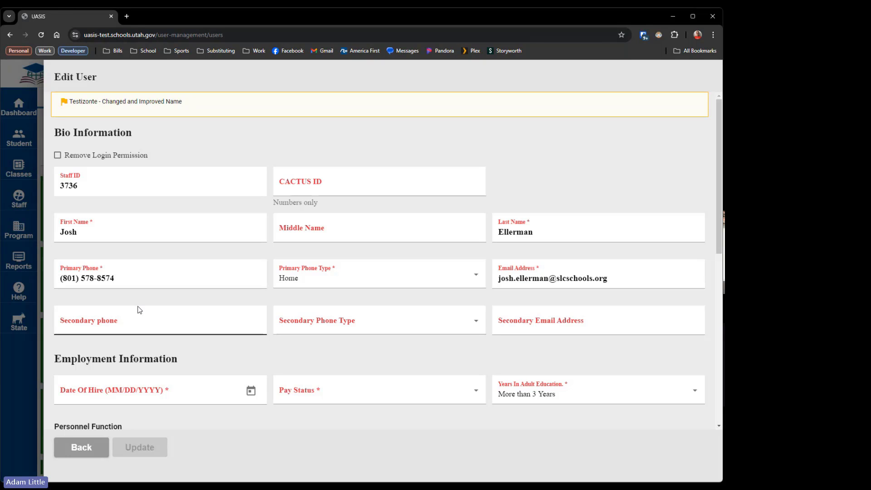
scroll(159, 283, "down", 3)
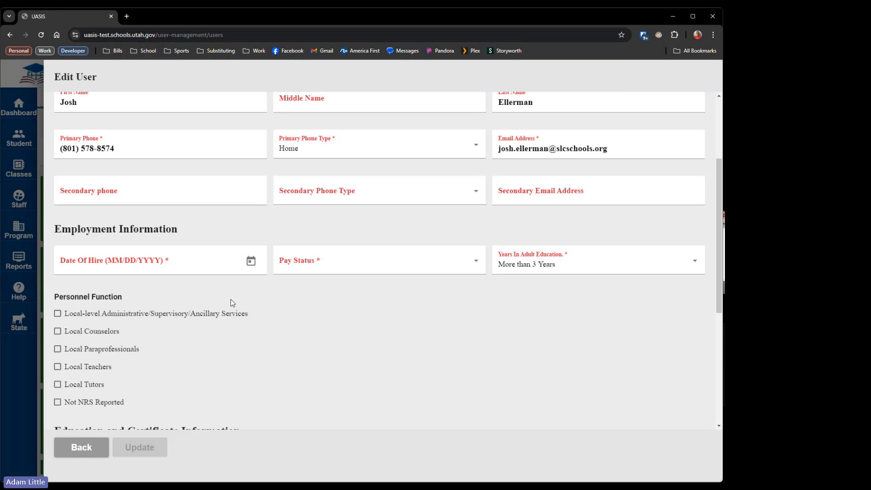
scroll(105, 218, "up", 2)
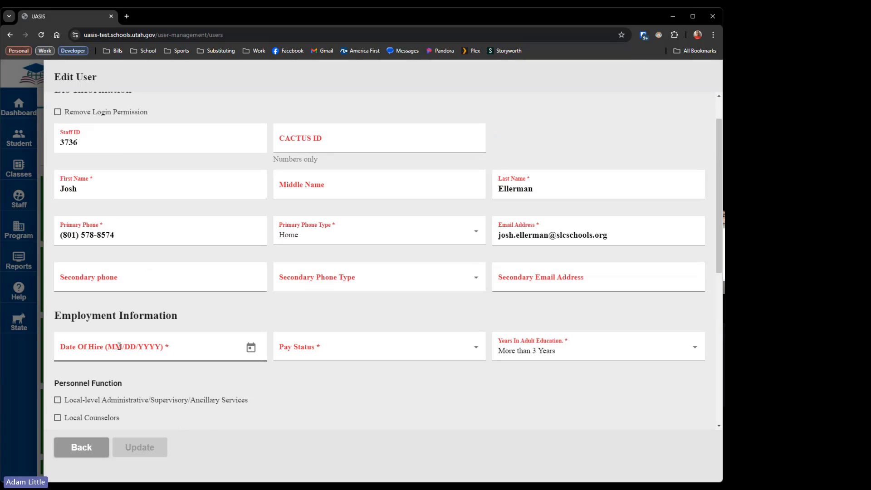
left_click(251, 348)
left_click(156, 196)
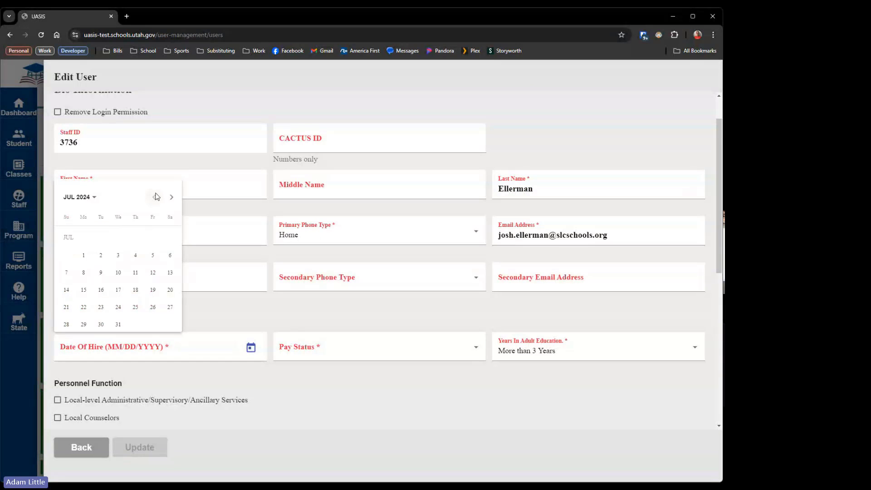
left_click(84, 255)
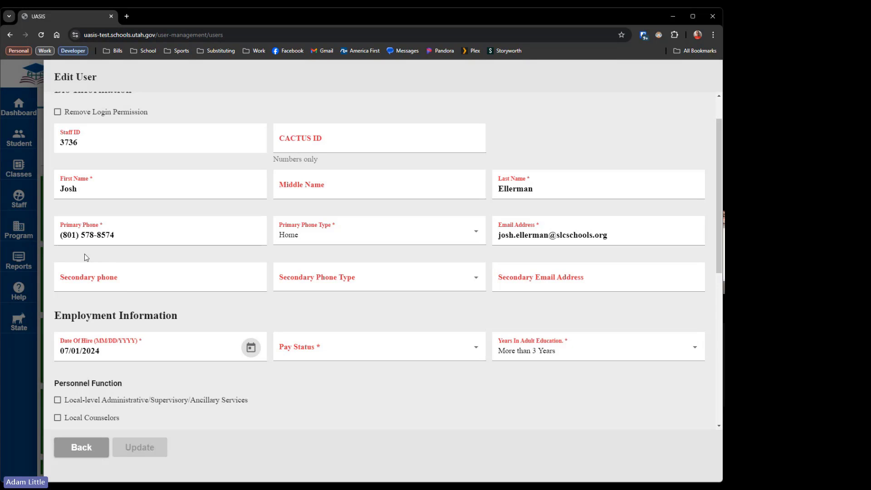
- Set Pay Status to Paid Part-time and Years In Adult Education to 1-3 Years
left_click(333, 361)
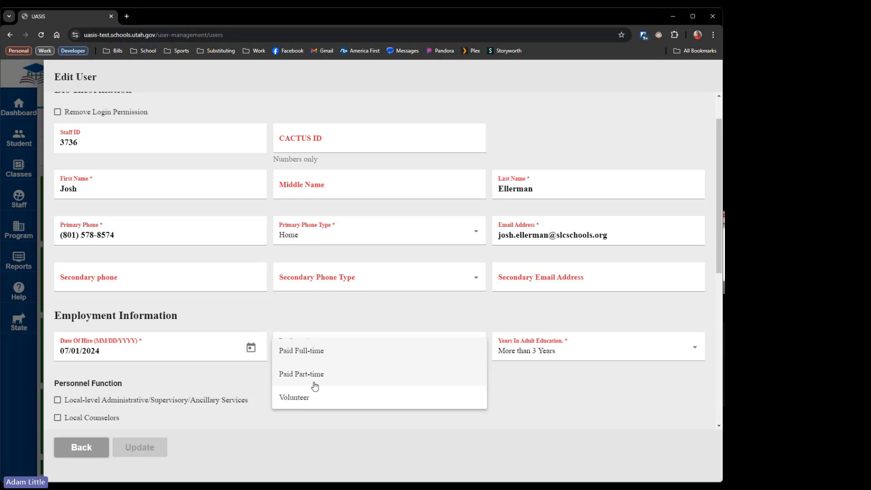
left_click(324, 375)
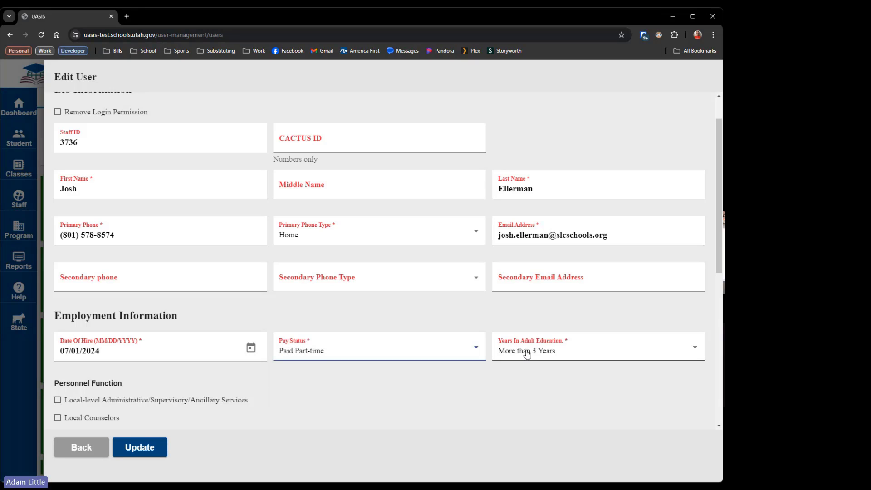
left_click(525, 351)
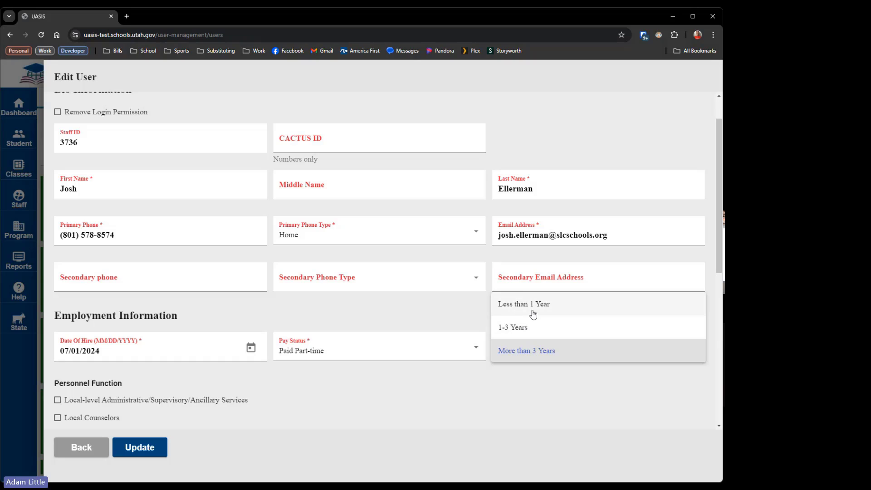
left_click(526, 328)
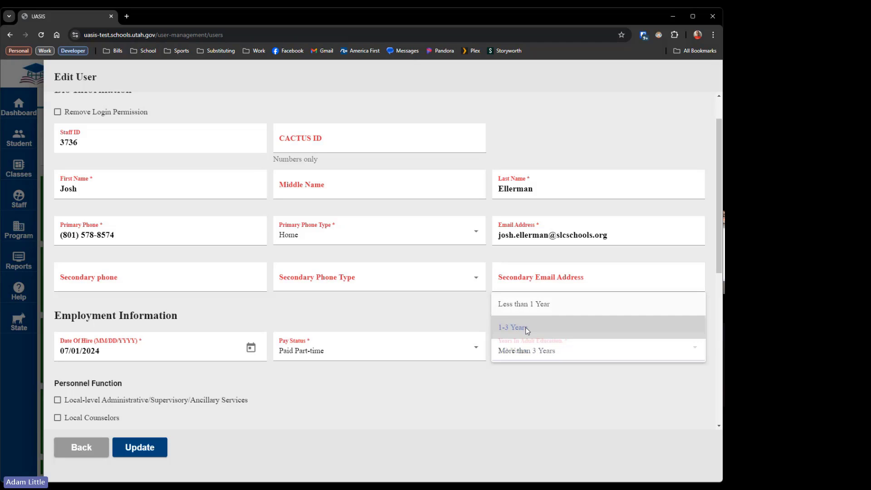
scroll(356, 387, "down", 2)
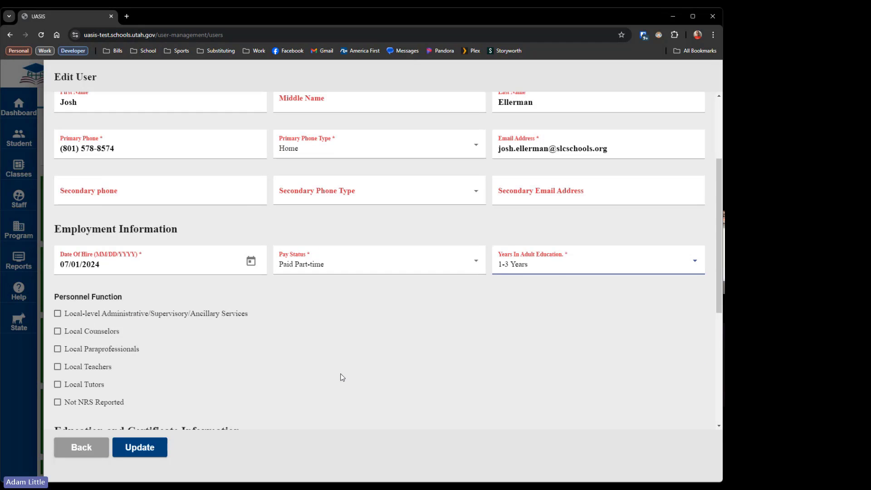
scroll(317, 363, "down", 2)
left_click_drag(59, 209, 105, 217)
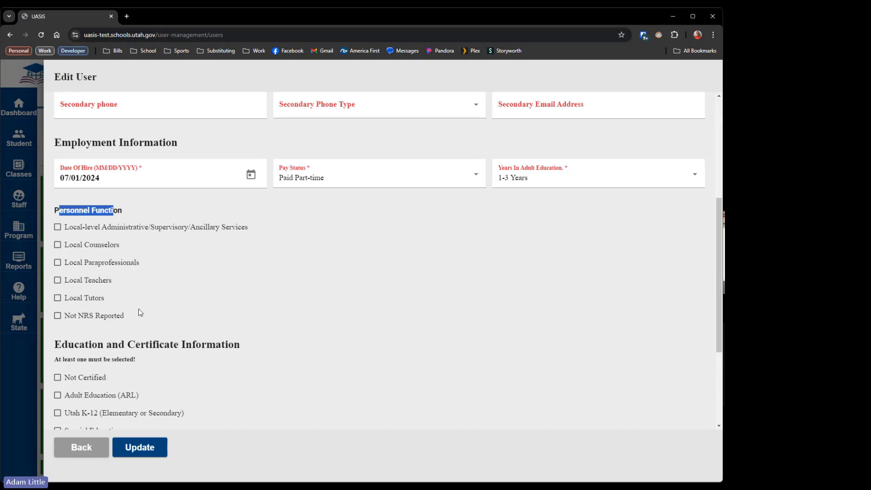
- Tick Local Tutors, Local Teachers and Not Certified for the staff member
left_click(94, 299)
left_click(83, 284)
scroll(231, 285, "down", 3)
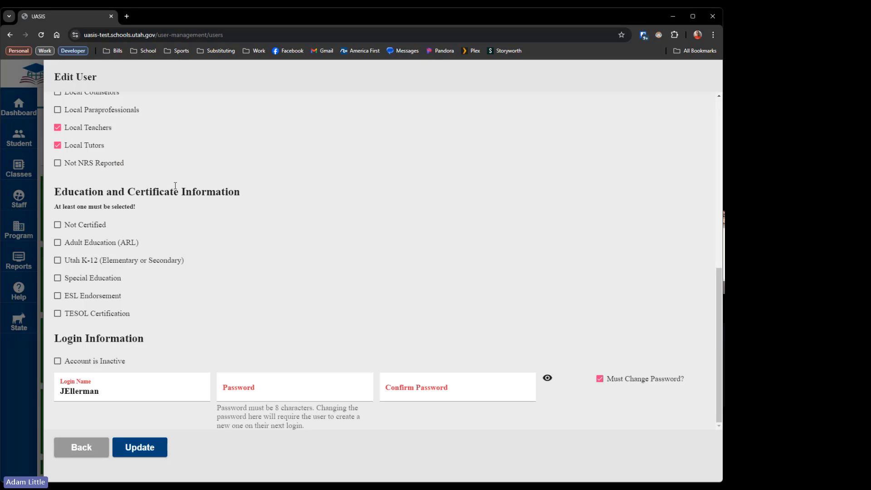
left_click(57, 225)
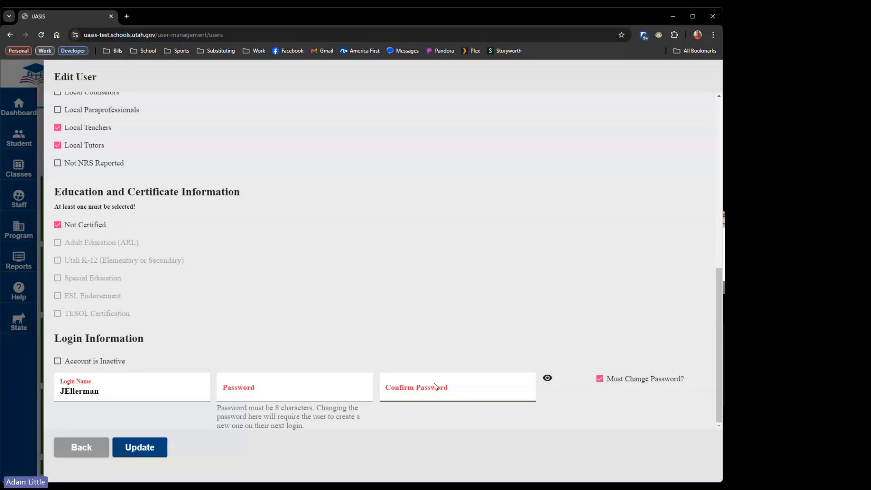
- Enter and confirm a new login password, then save the profile with Update
left_click(264, 395)
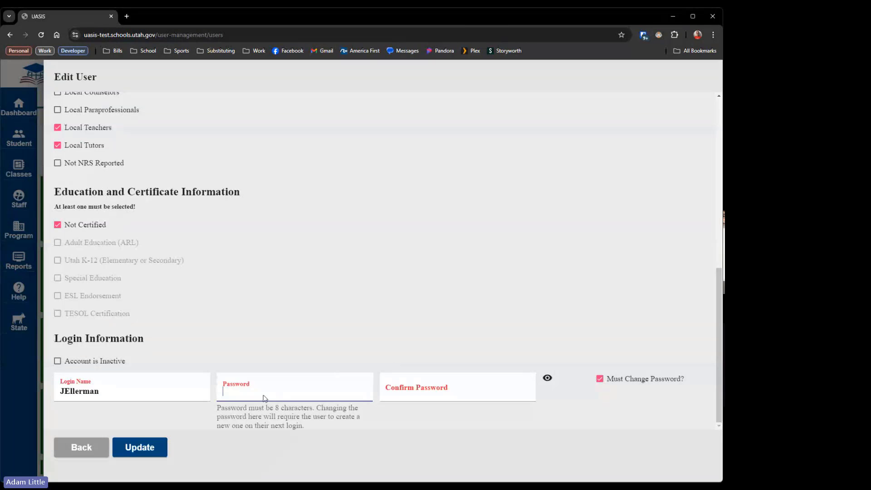
type("********")
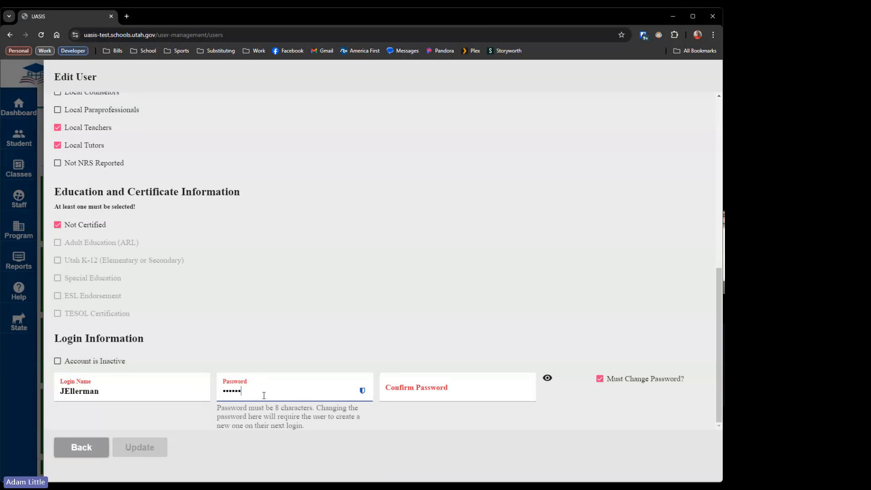
key("Tab")
type("********")
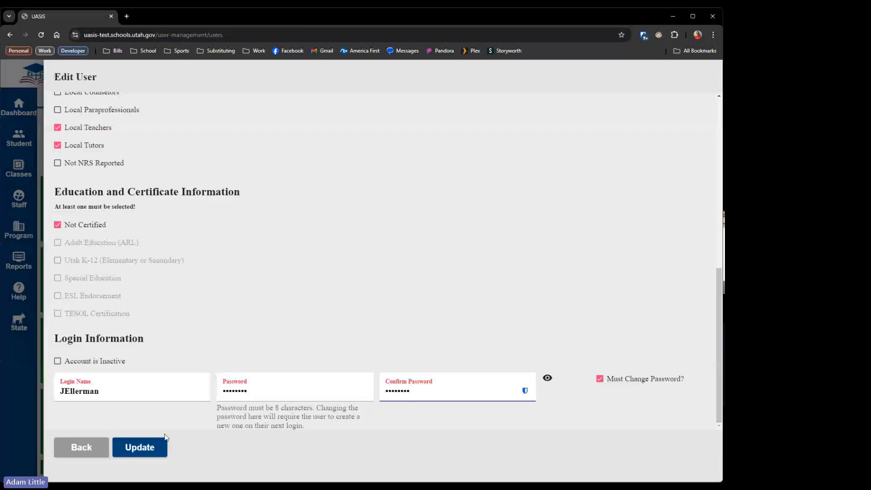
left_click(137, 446)
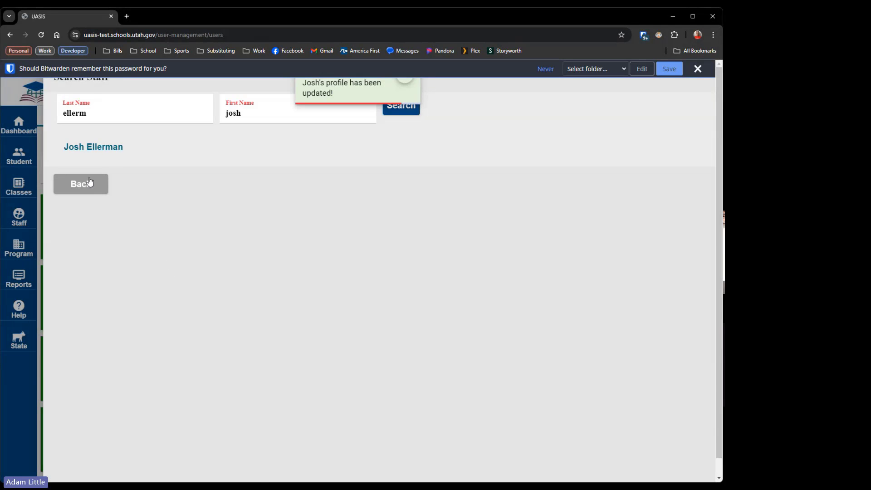
- Return to the full staff list and try a surname search in Search Staff
left_click(88, 183)
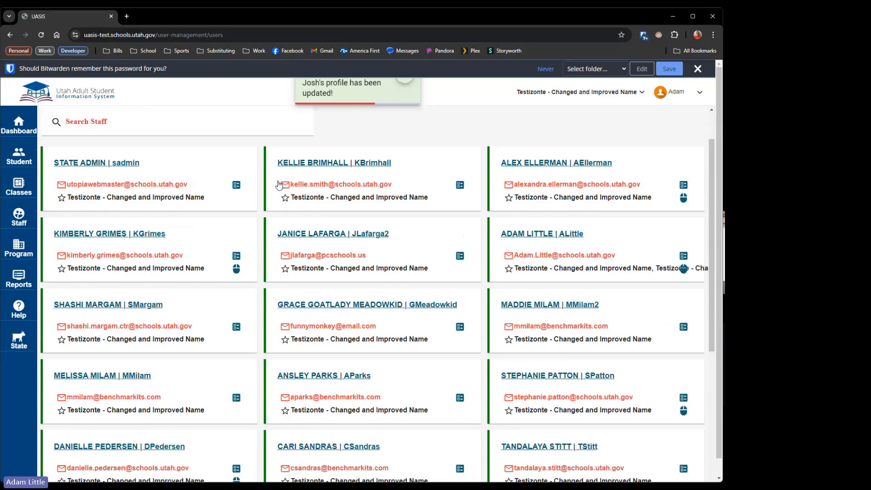
left_click(145, 169)
type("ekke")
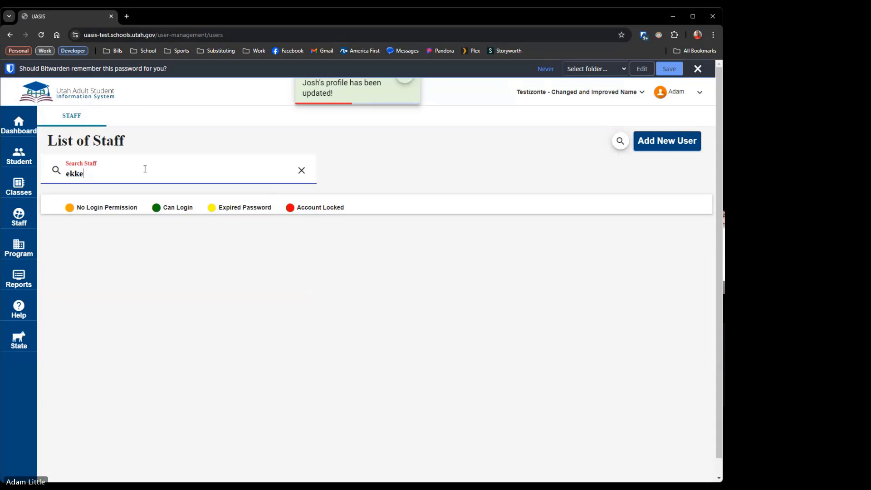
key("BackSpace")
key("BackSpace")
key("BackSpace")
type("ller")
key("BackSpace")
key("BackSpace")
key("BackSpace")
key("BackSpace")
key("BackSpace")
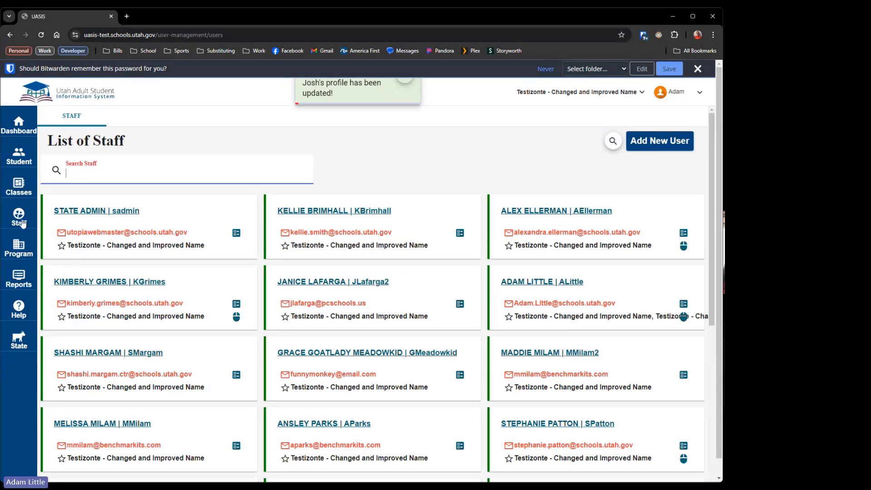
- Reload the staff list, repeat the surname search, then clear it and dismiss the password prompt
left_click(19, 186)
left_click(21, 219)
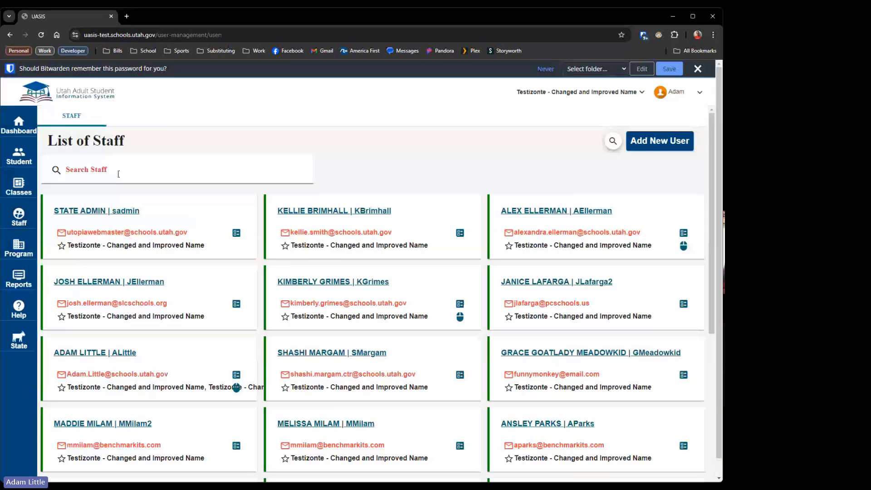
left_click(118, 174)
type("e")
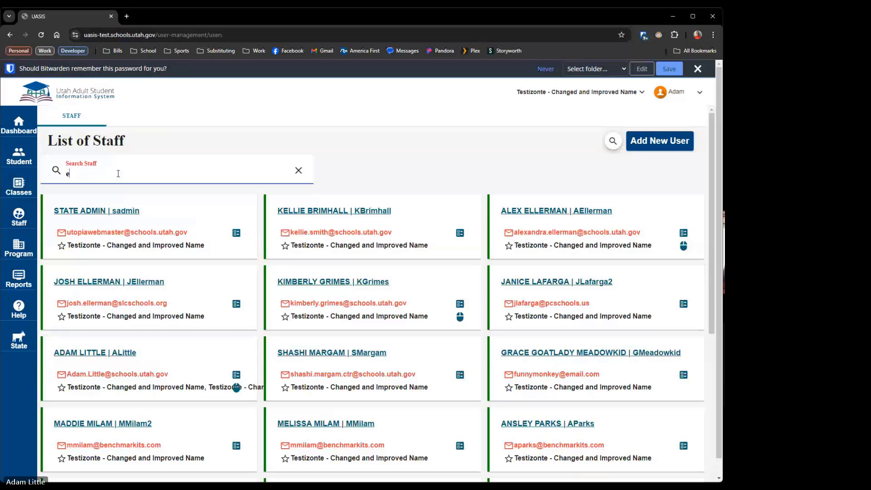
type("ller")
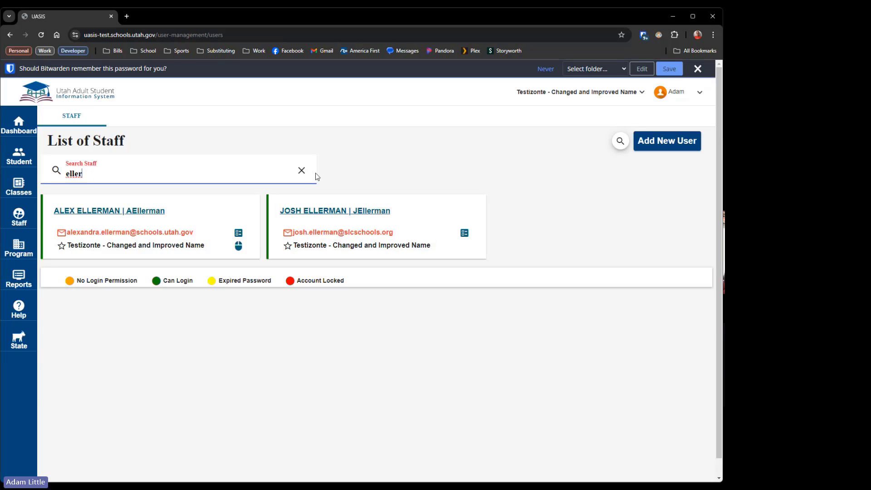
left_click(302, 170)
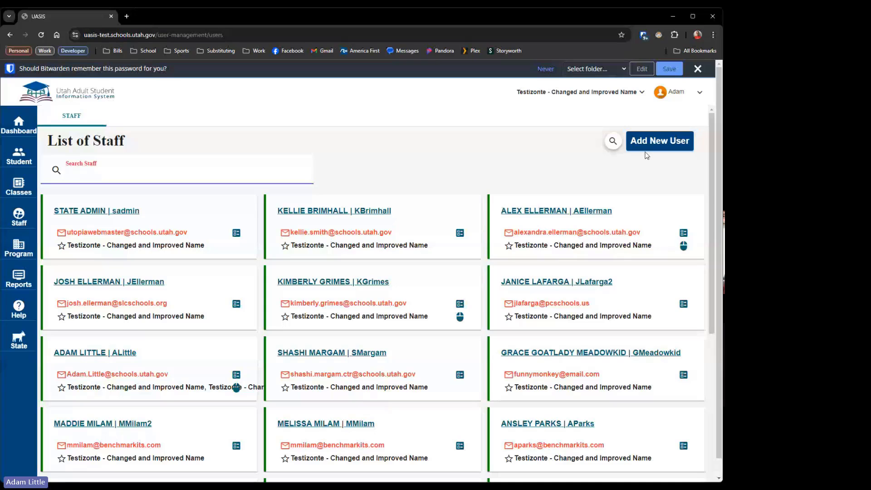
left_click(701, 71)
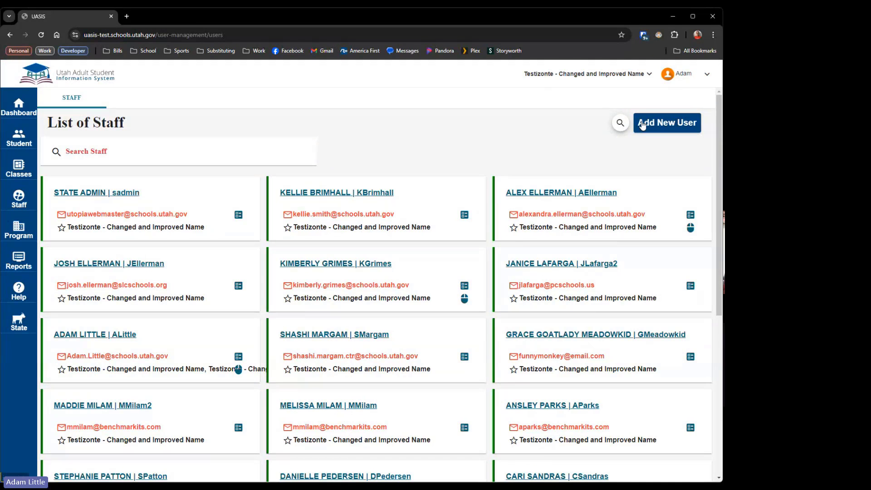
- Start a new user and enter their first name, last name and primary phone number
left_click(665, 126)
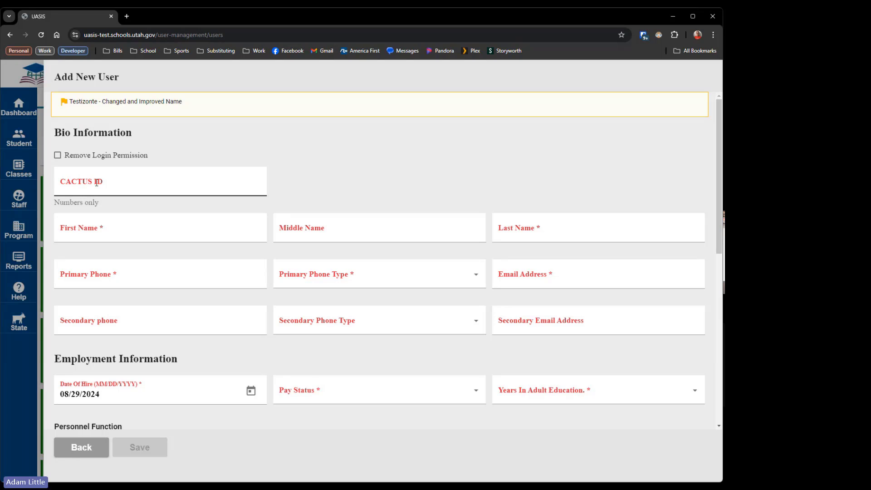
left_click(103, 227)
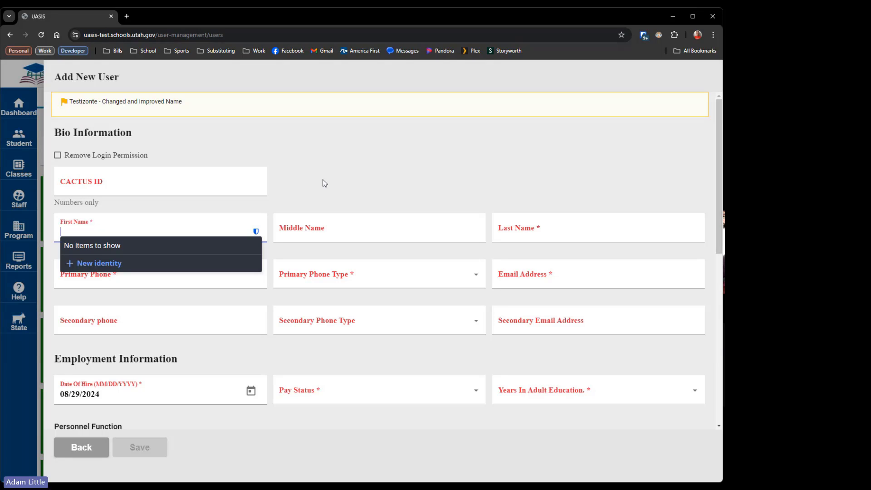
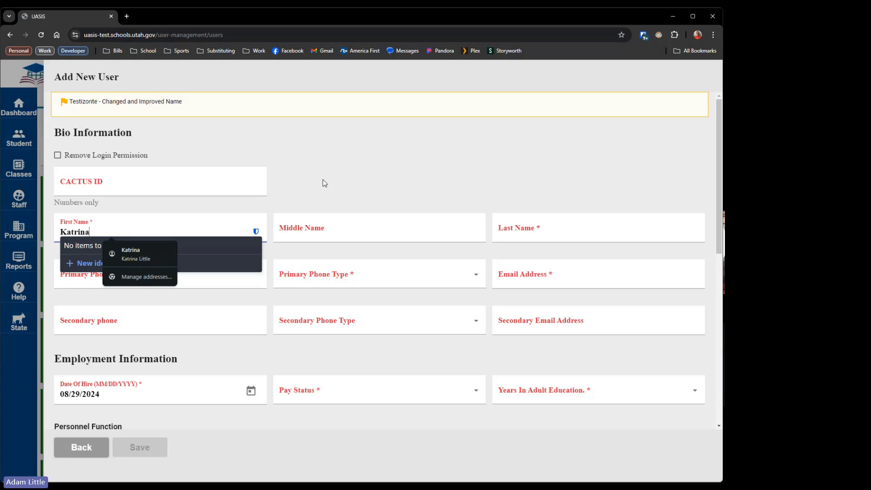
key("Tab")
key("Tab")
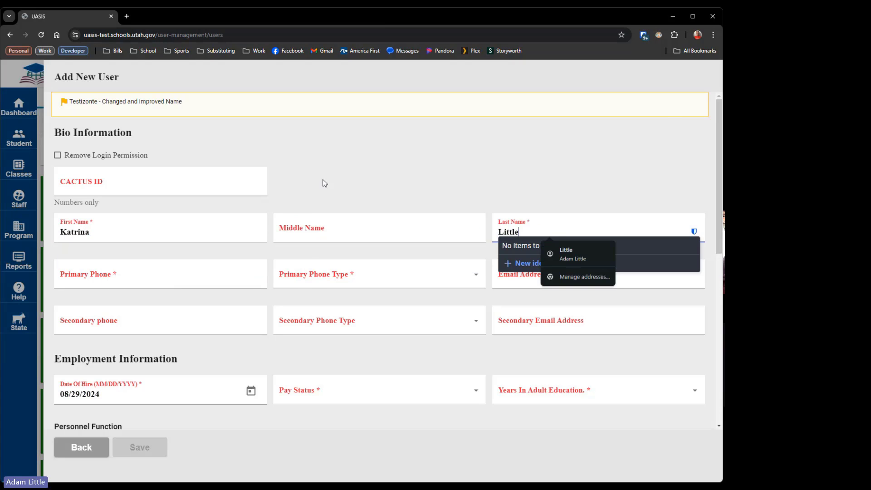
key("Tab")
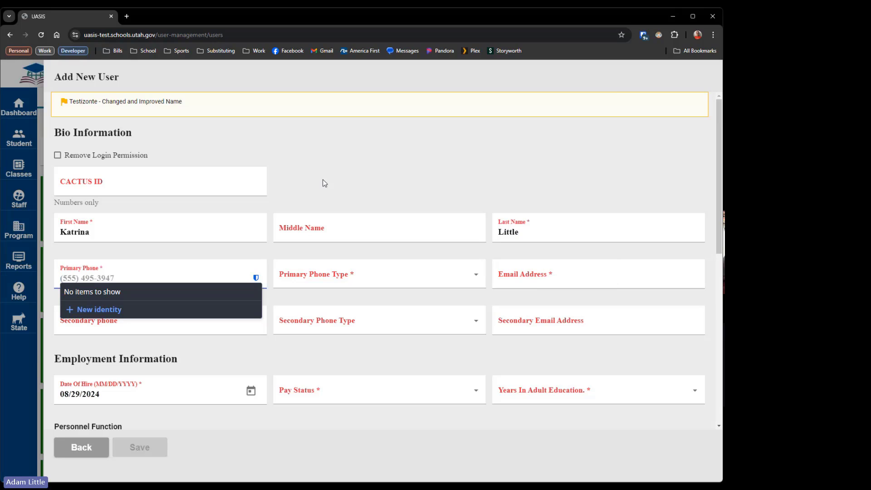
type("555) 123-4567")
- Set the Primary Phone Type to Work and enter the user's e-mail address
left_click(329, 276)
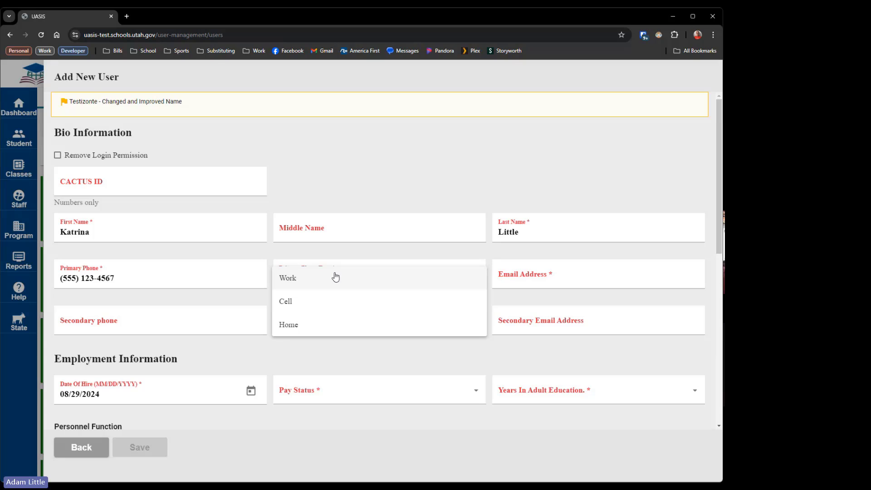
left_click(336, 277)
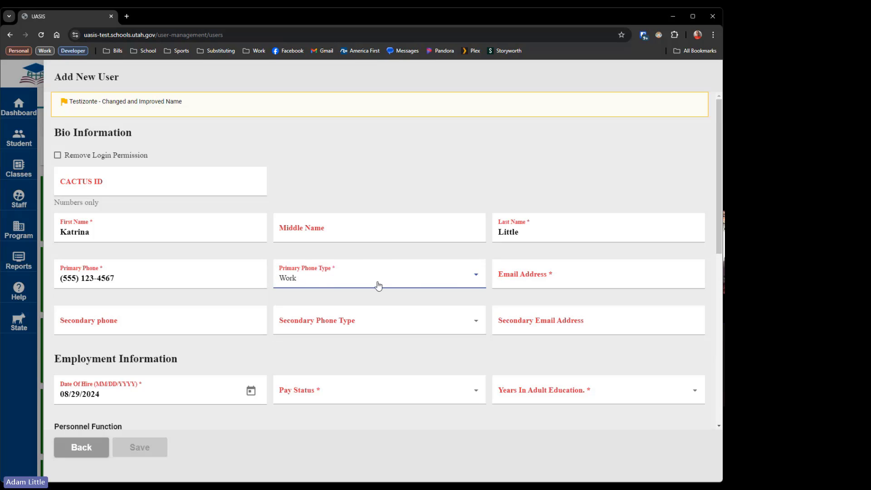
left_click(554, 267)
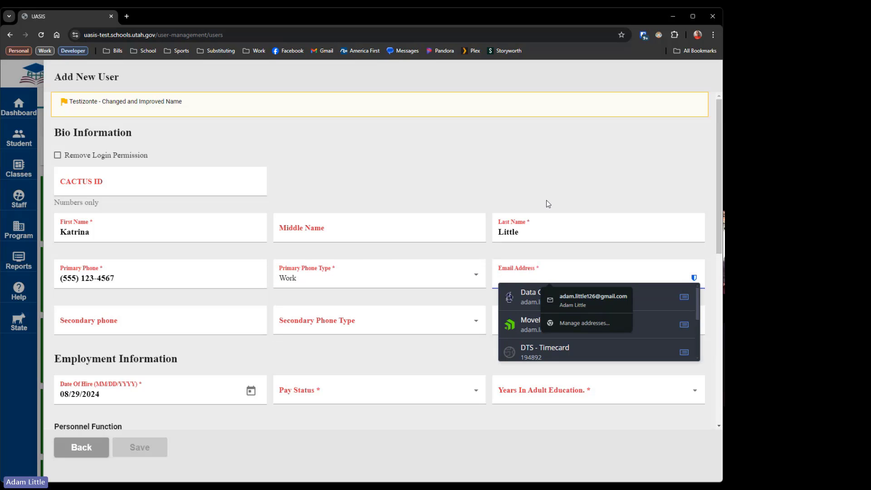
type("klittle")
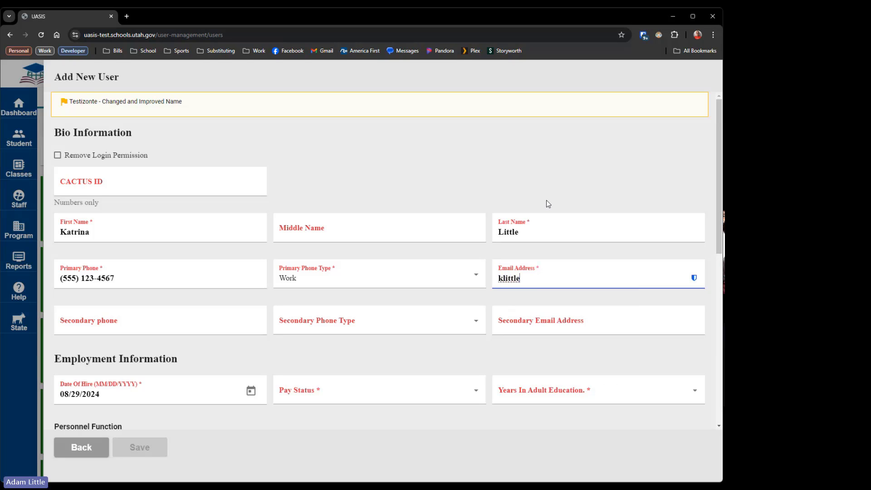
type("@test.com")
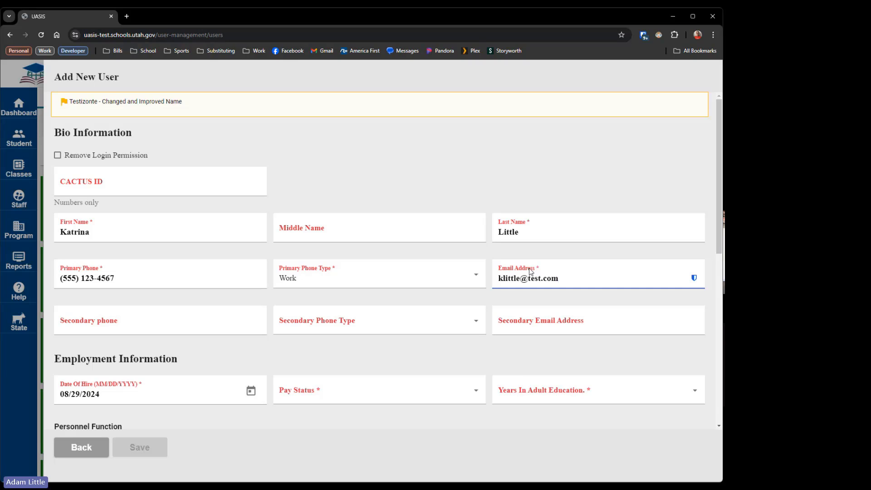
- Give the new user hire date July 1, 2024, Paid Full-time, and Less than 1 Year experience
scroll(395, 313, "down", 3)
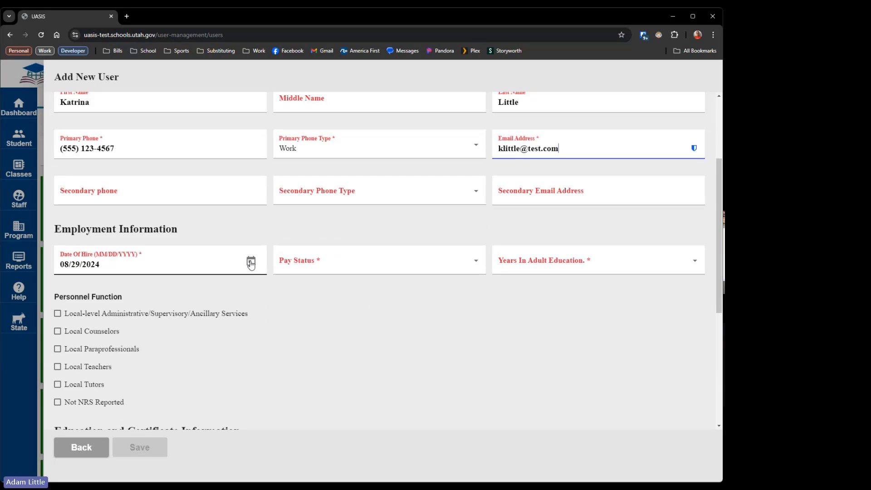
left_click(251, 262)
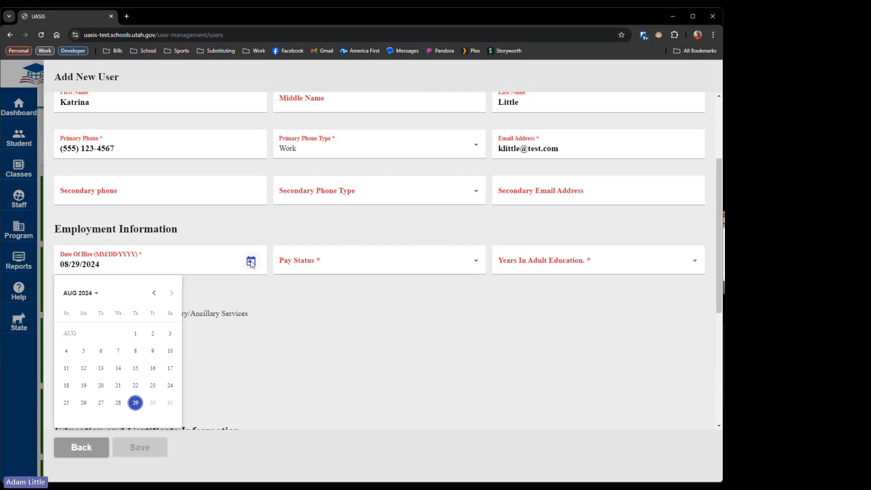
left_click(154, 294)
left_click(84, 351)
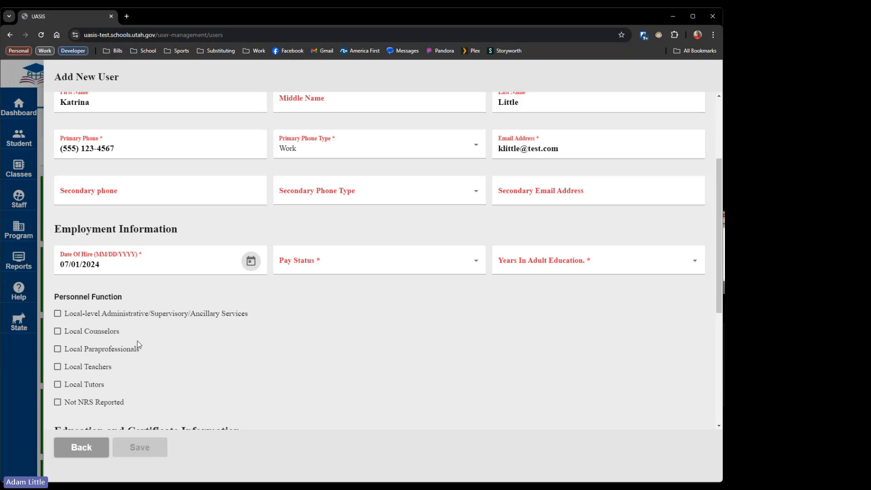
left_click(333, 264)
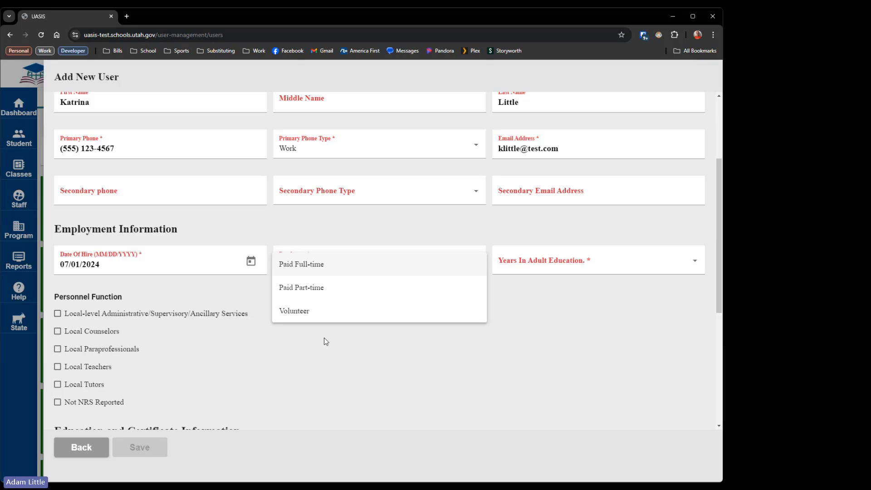
left_click(320, 271)
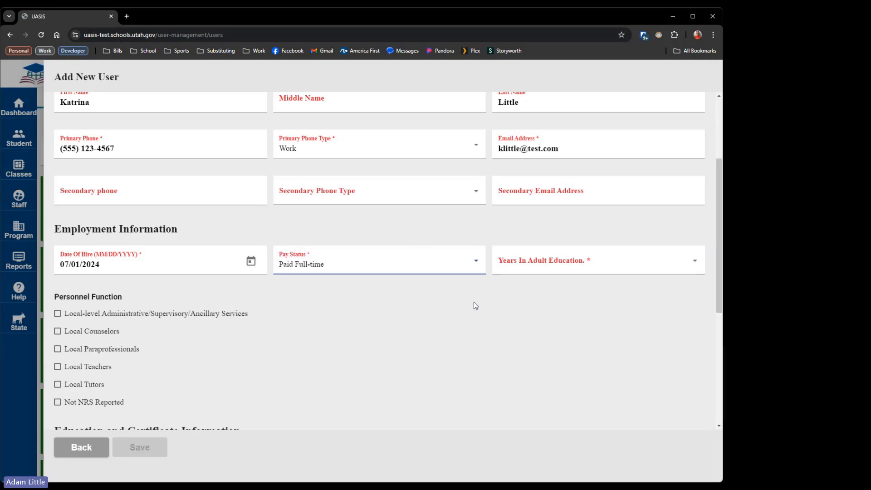
left_click(558, 264)
left_click(557, 263)
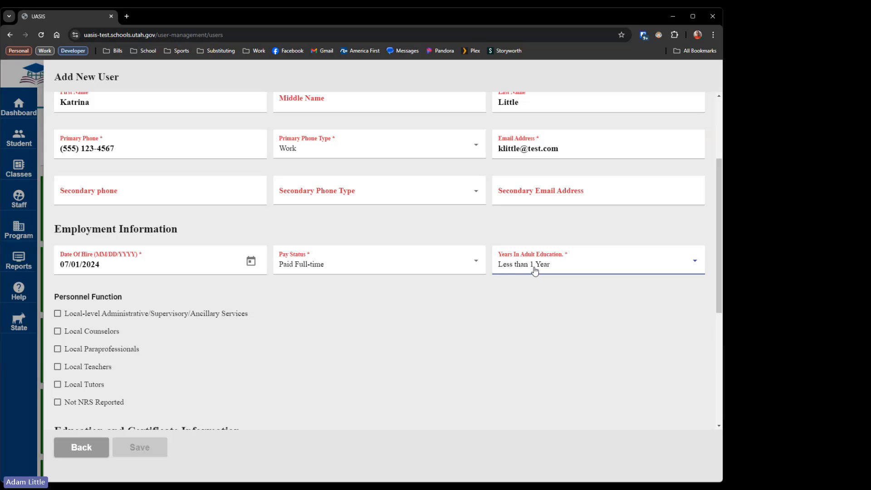
- Tick Local-level Administrative services, Utah K-12 expiring 06/30/2029, and TESOL Certification
scroll(165, 233, "down", 2)
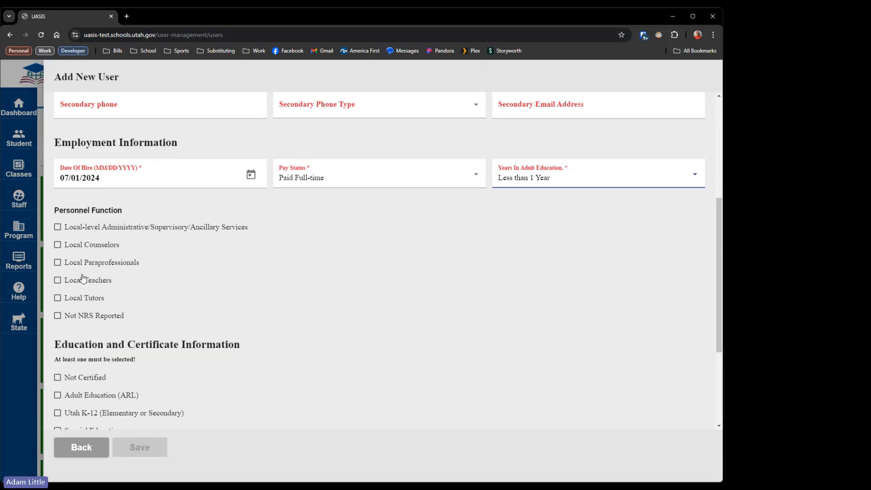
left_click(58, 228)
scroll(213, 275, "down", 1)
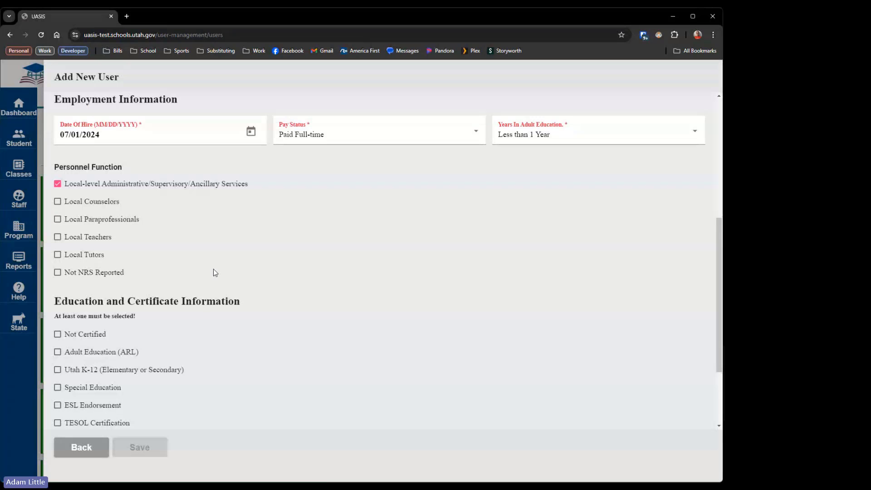
scroll(215, 272, "down", 1)
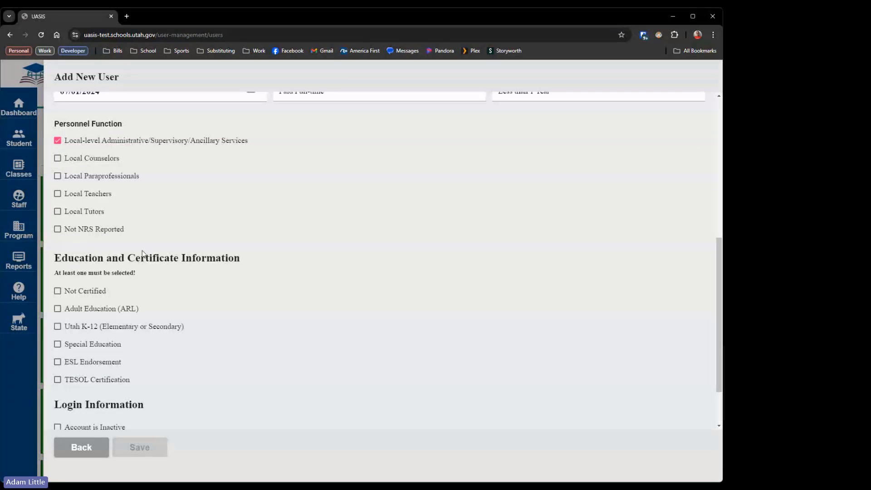
scroll(254, 238, "down", 1)
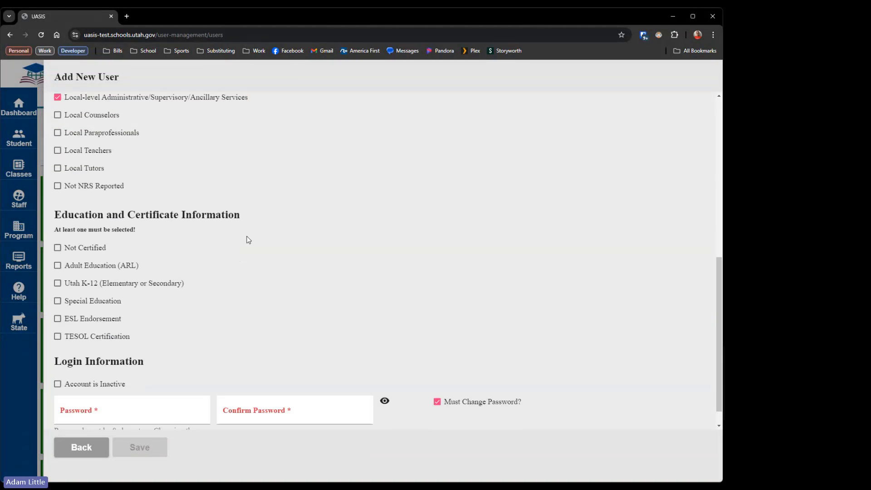
left_click(58, 283)
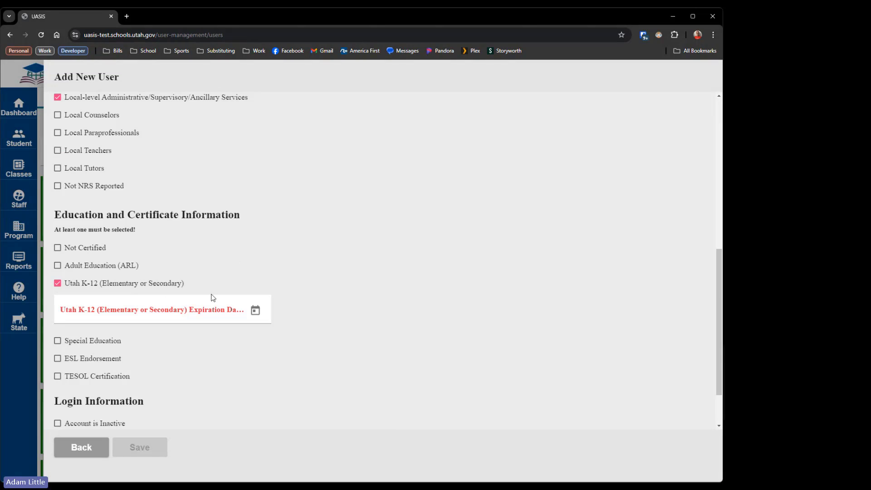
left_click(137, 312)
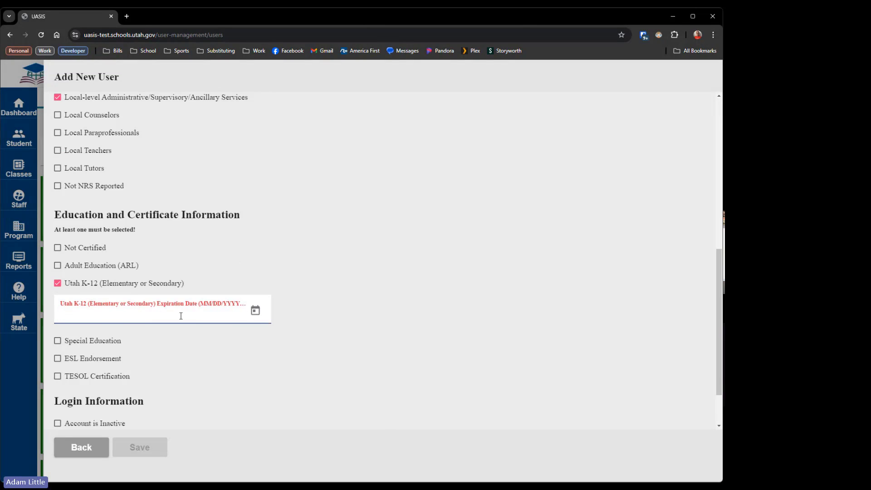
type("6/30/2029")
left_click(74, 379)
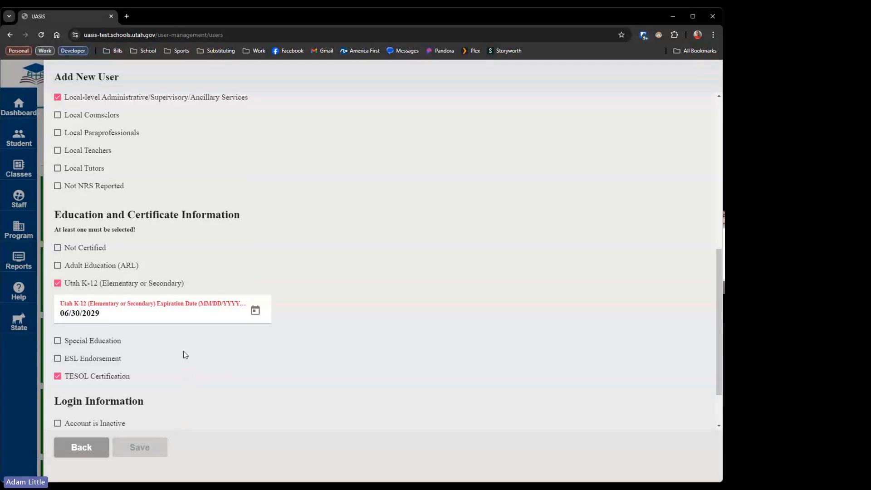
- Enter the same password in Password and Confirm Password, briefly revealing them to verify
scroll(186, 352, "down", 1)
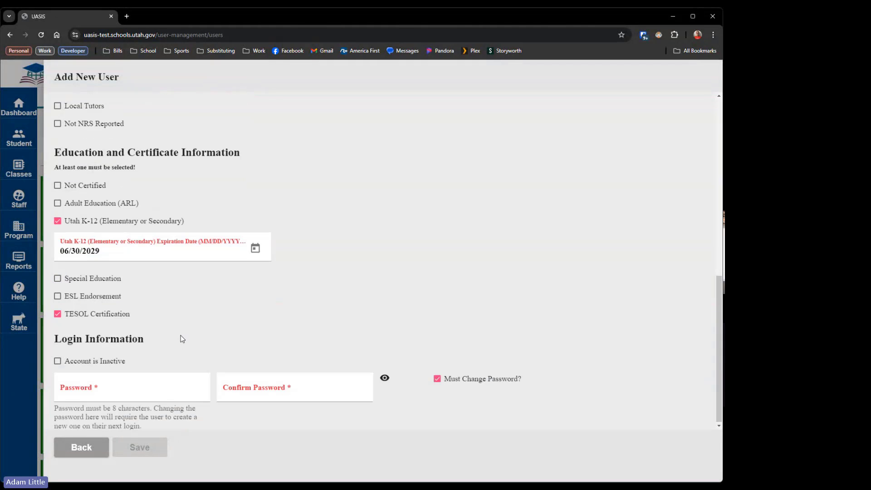
left_click(115, 374)
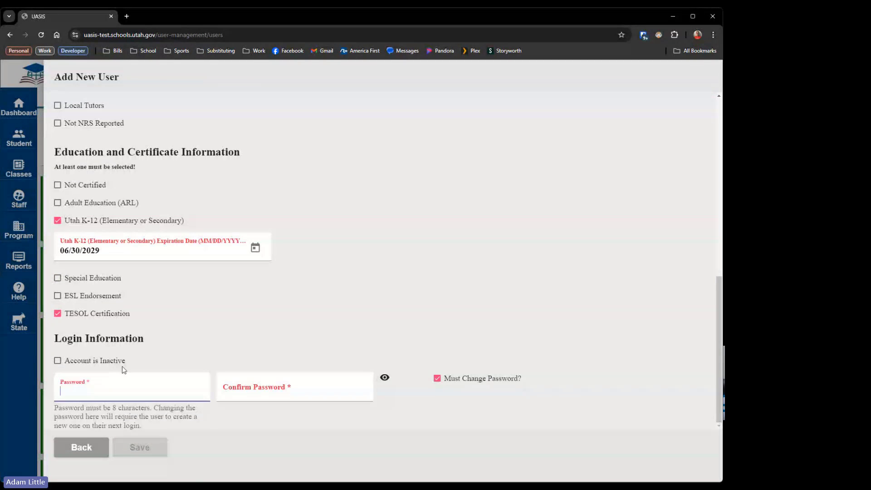
type("********")
key("Tab")
type("********")
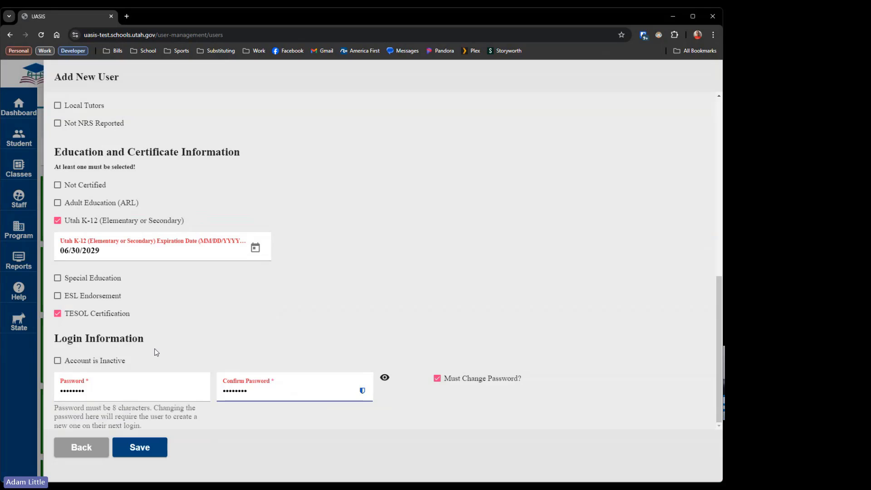
left_click(385, 378)
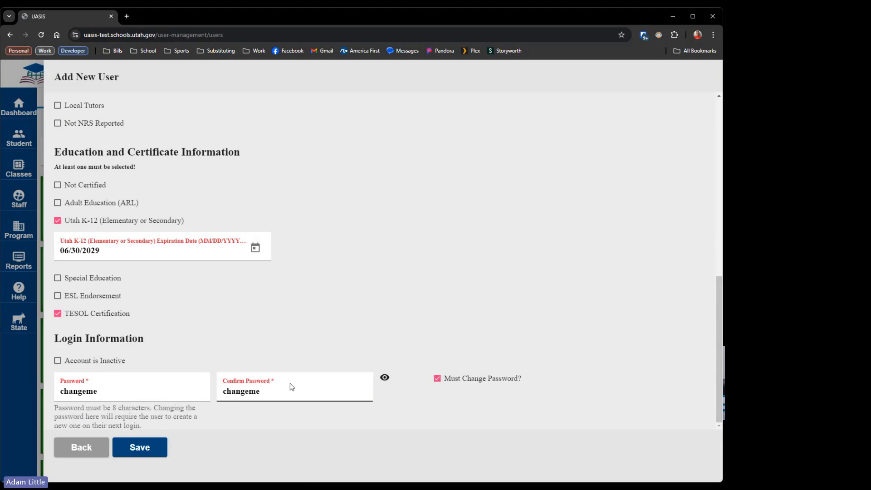
left_click(385, 378)
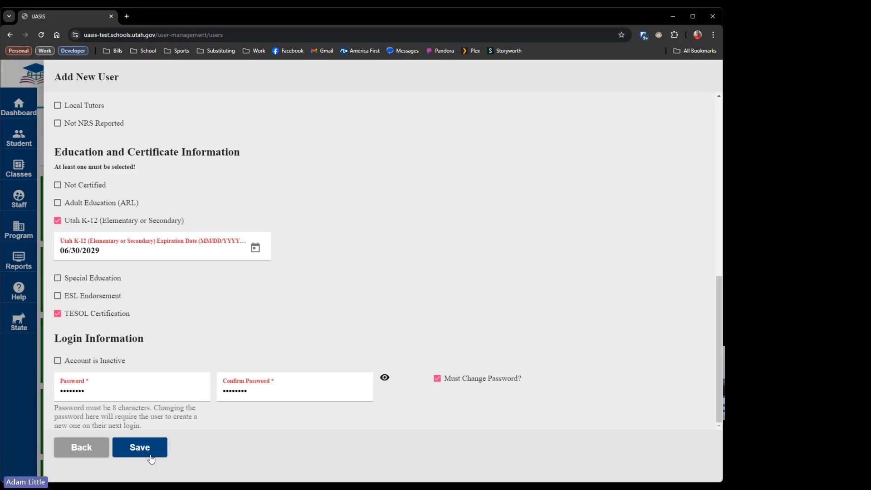
- Save the new user, then search the staff list by the first letters of their first name
left_click(141, 449)
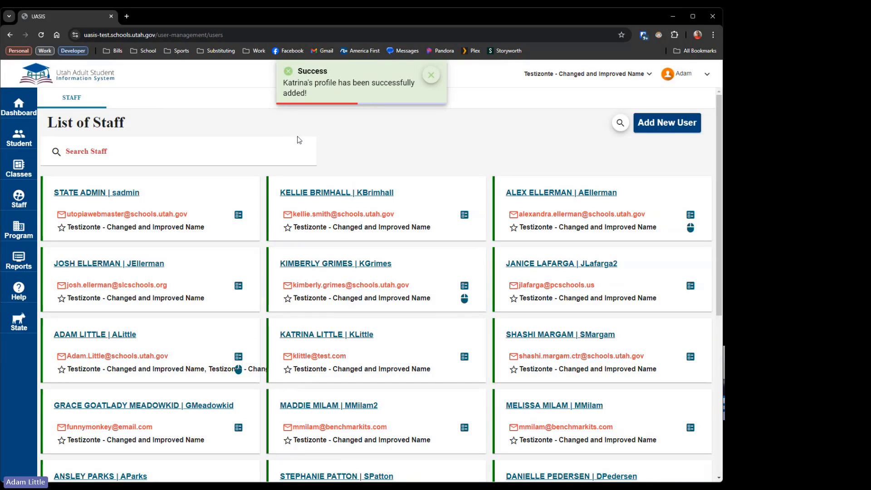
left_click(229, 153)
type("katri")
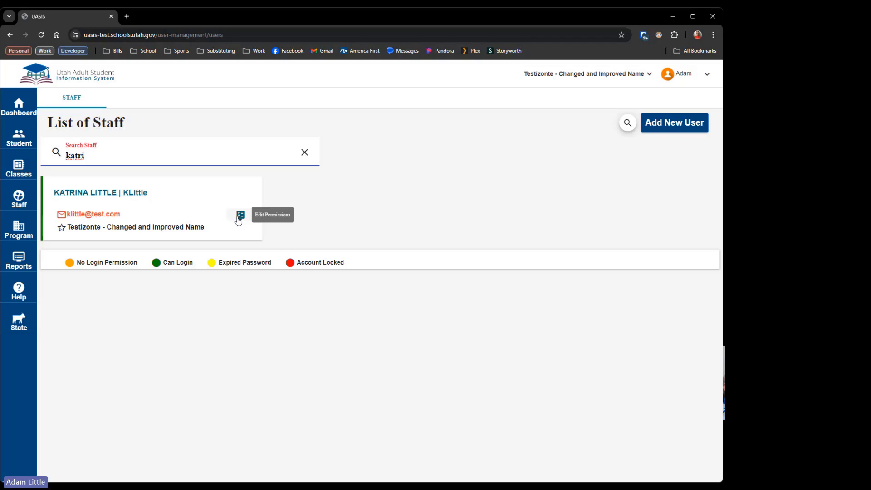
- Open the new user's Edit Permissions page and check Add/Edit Class Contact Hours under Classes
left_click(239, 218)
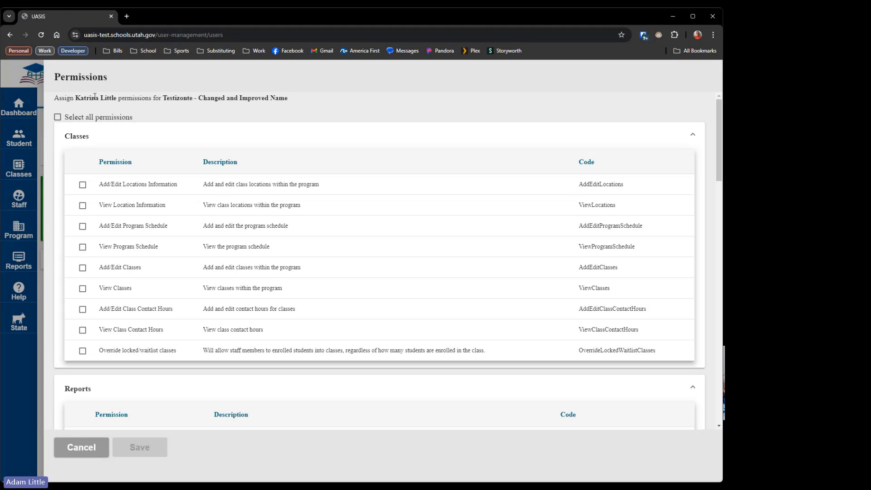
left_click_drag(93, 97, 54, 97)
left_click(267, 105)
left_click(84, 310)
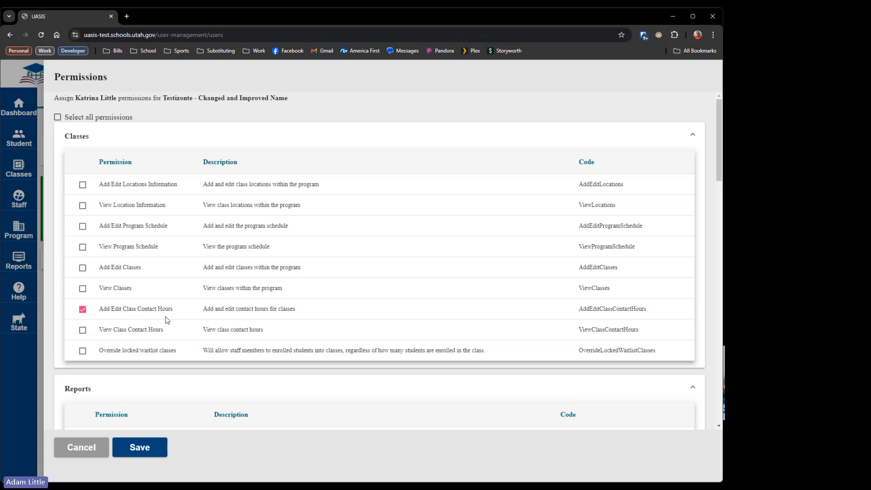
- Check the NRS Table 4 report permission, then review the Staff and Students permissions
scroll(182, 292, "down", 6)
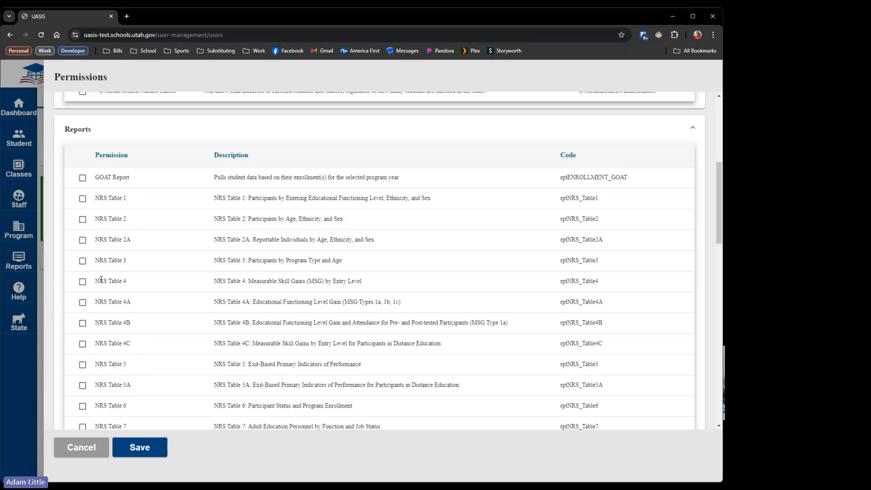
left_click(82, 282)
scroll(149, 300, "down", 2)
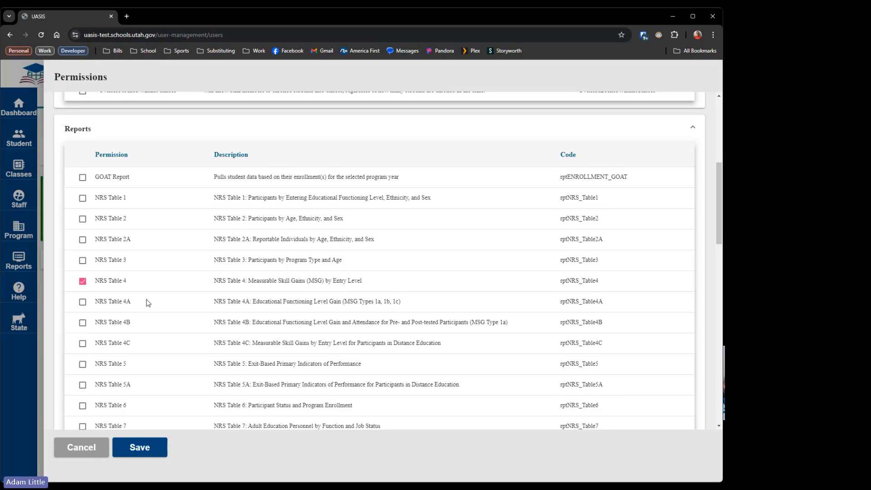
scroll(157, 296, "down", 1)
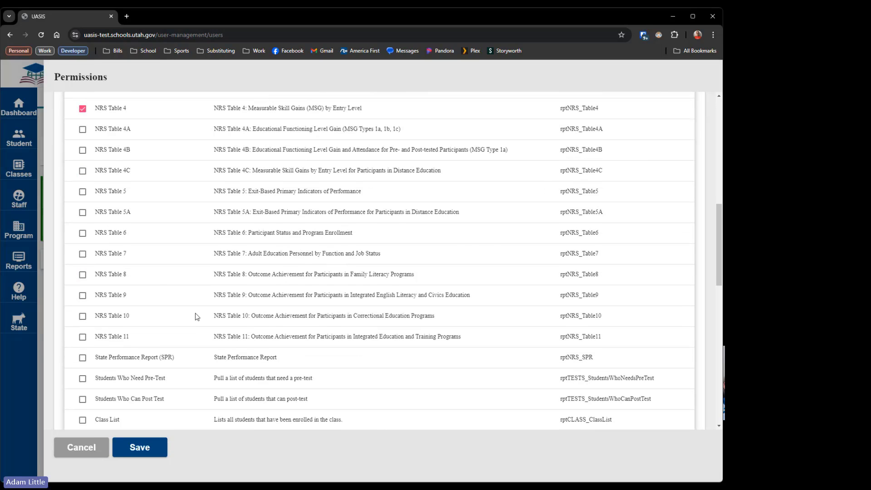
scroll(195, 313, "up", 4)
scroll(195, 313, "up", 1)
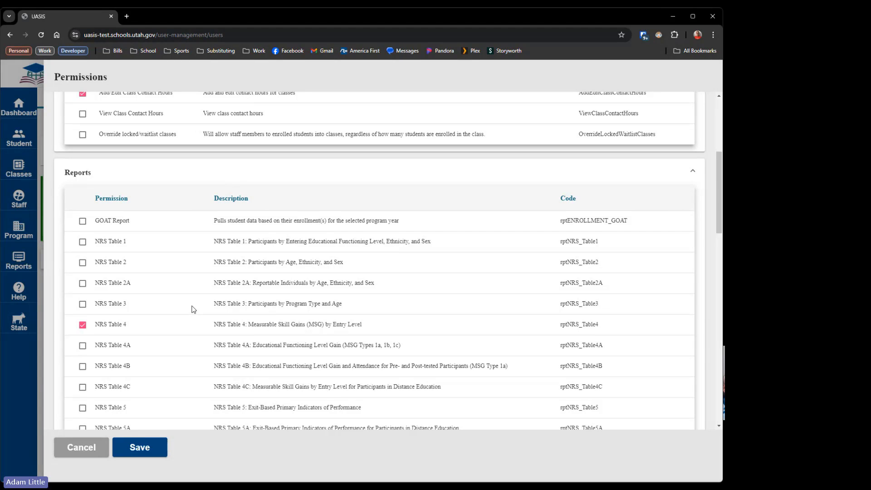
scroll(194, 308, "down", 10)
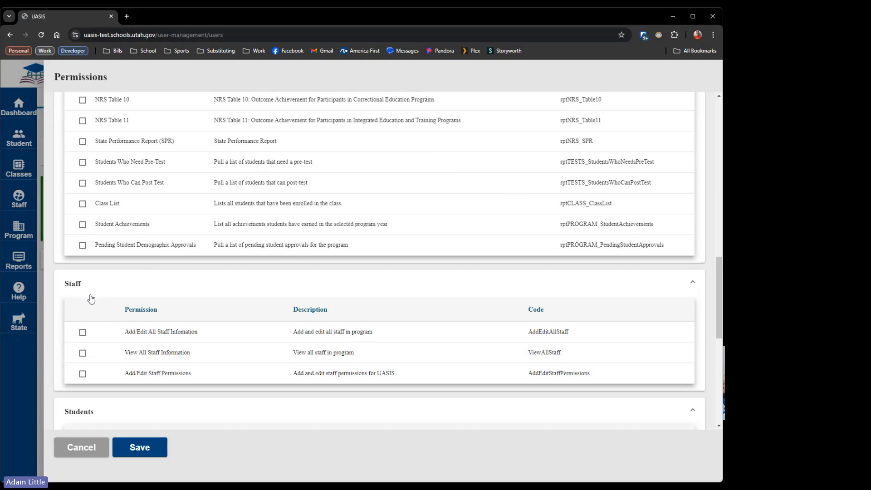
scroll(90, 298, "down", 2)
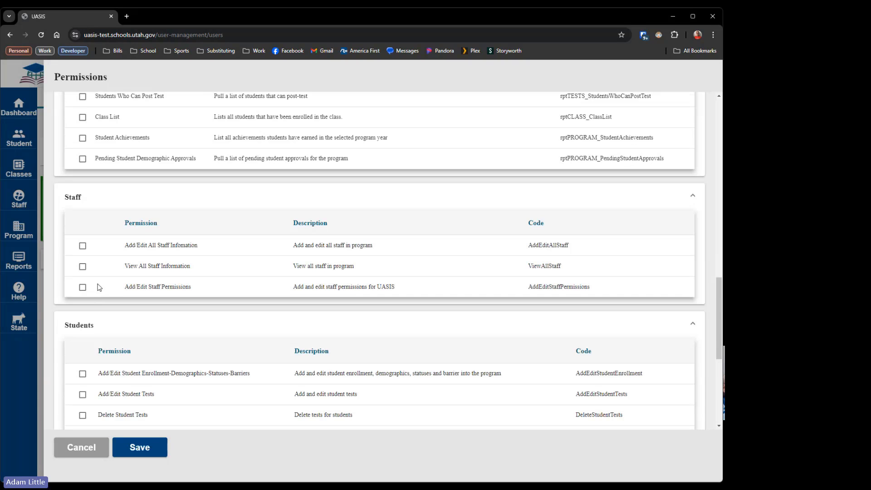
scroll(101, 286, "down", 3)
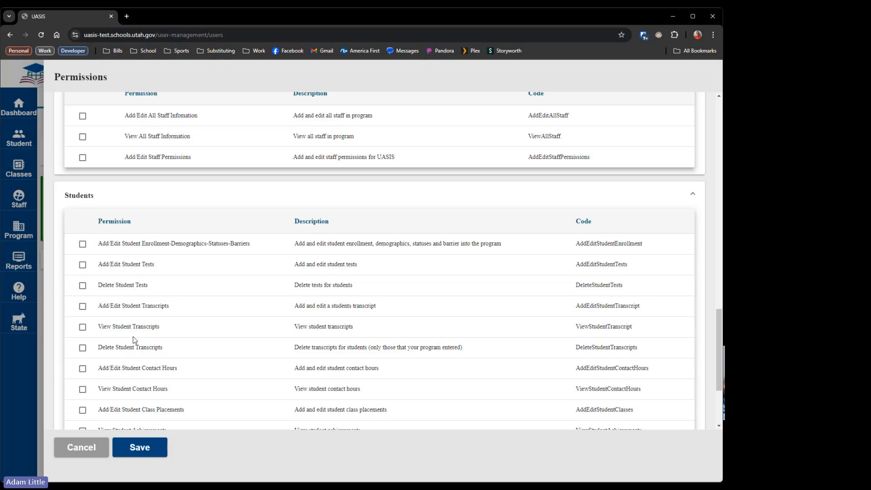
scroll(146, 341, "down", 2)
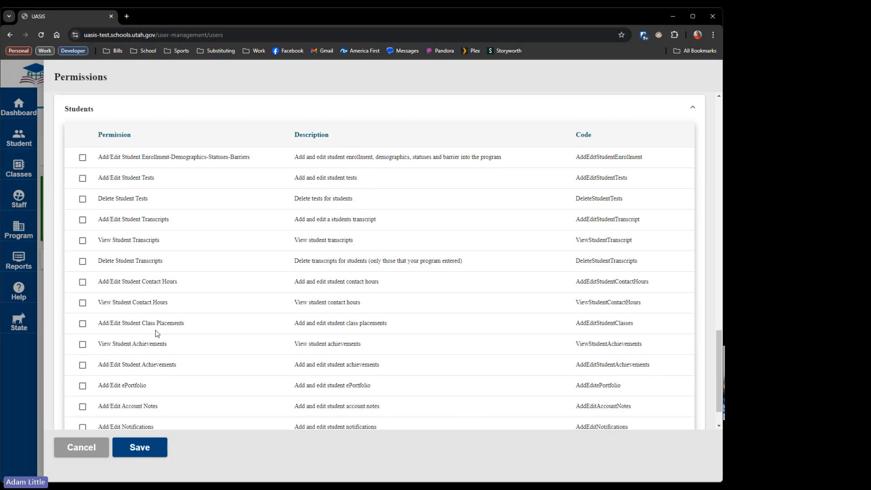
scroll(157, 334, "down", 1)
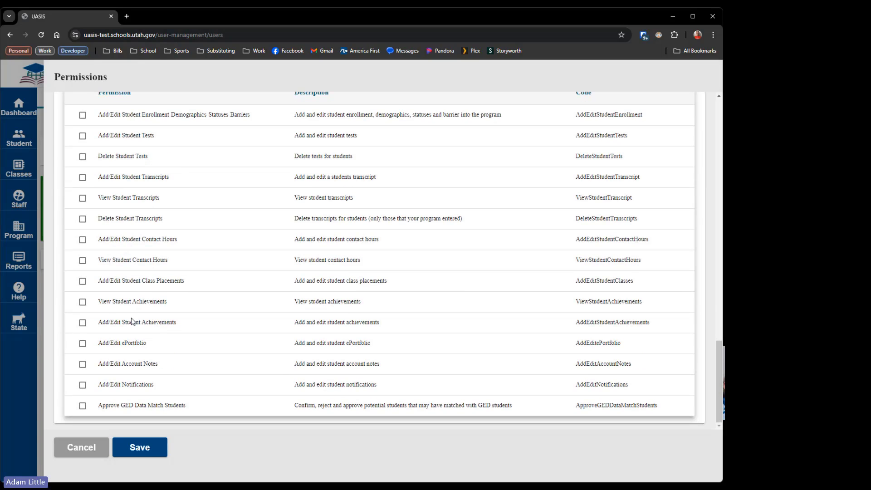
scroll(130, 312, "up", 20)
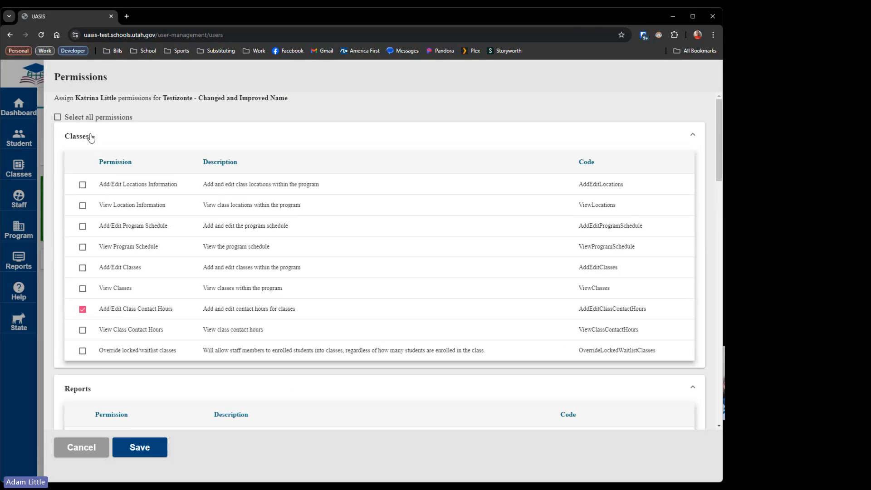
- Select all permissions, then uncheck only Add/Edit Classes and View Classes
left_click(58, 119)
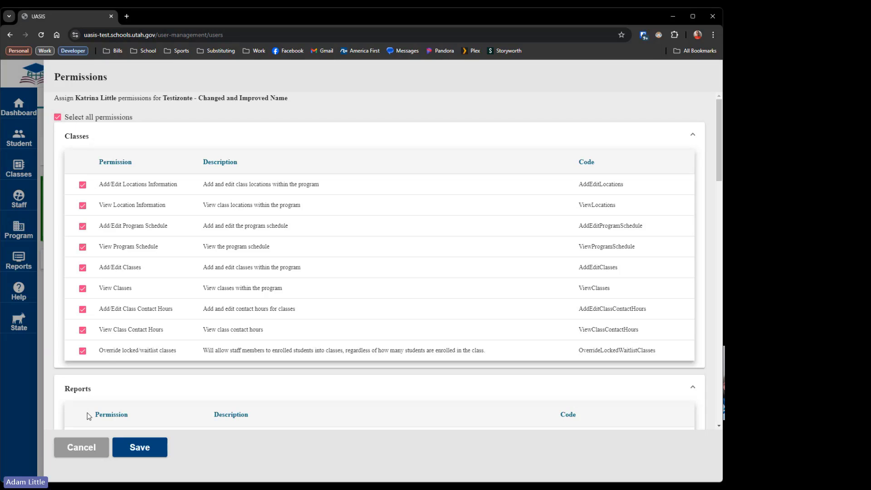
scroll(97, 245, "down", 10)
scroll(96, 245, "up", 12)
left_click(82, 290)
left_click(83, 291)
left_click(82, 272)
left_click(82, 288)
- Save and confirm the permissions, verify them without changes, then go to the Classes list
left_click(140, 448)
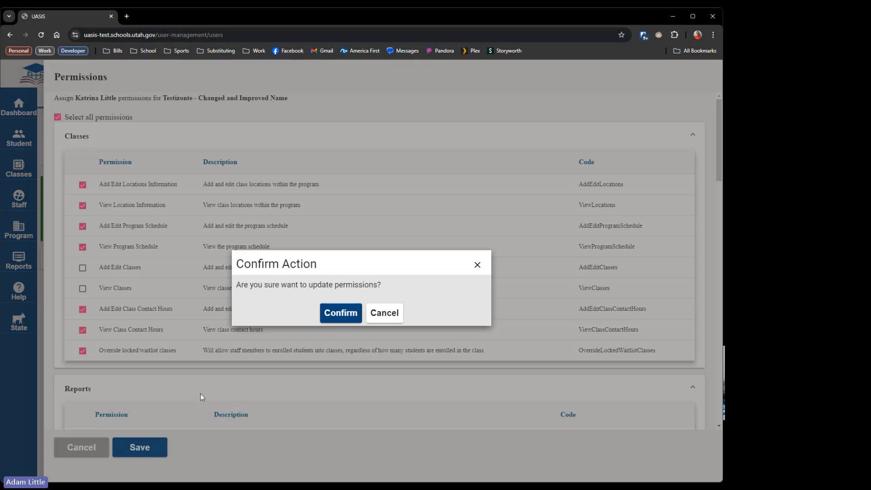
left_click(338, 318)
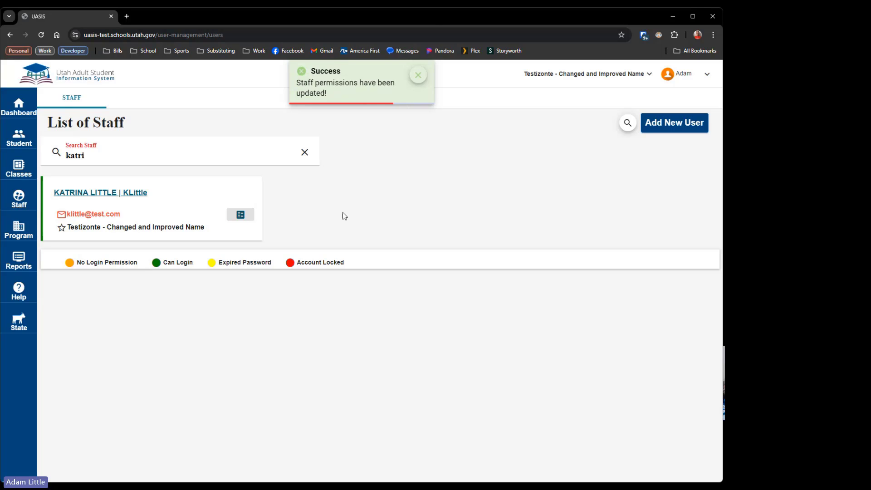
left_click(238, 217)
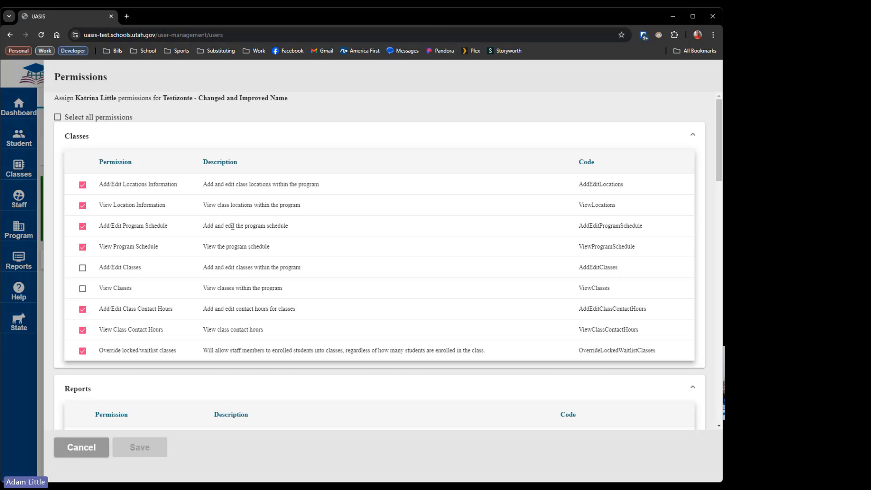
scroll(121, 205, "down", 15)
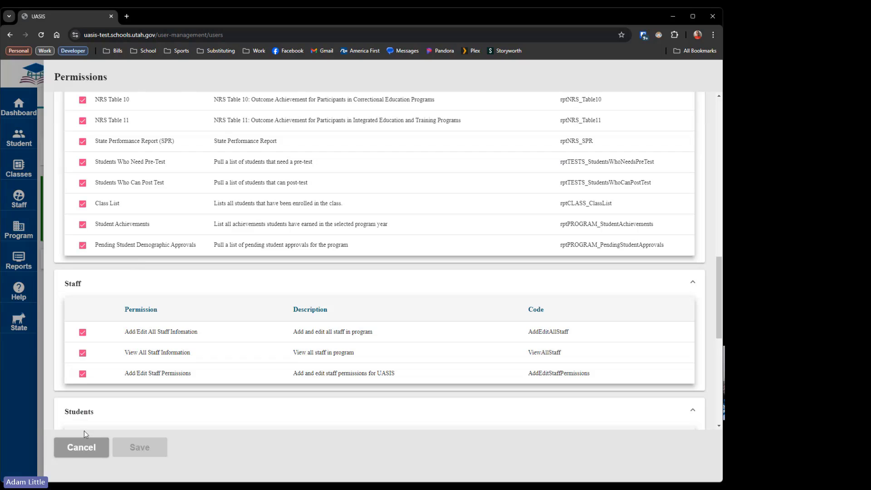
left_click(78, 449)
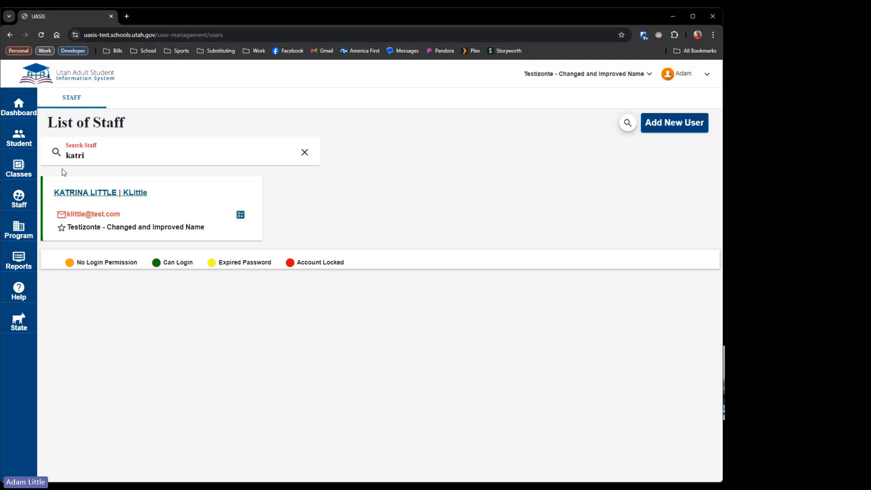
left_click(19, 177)
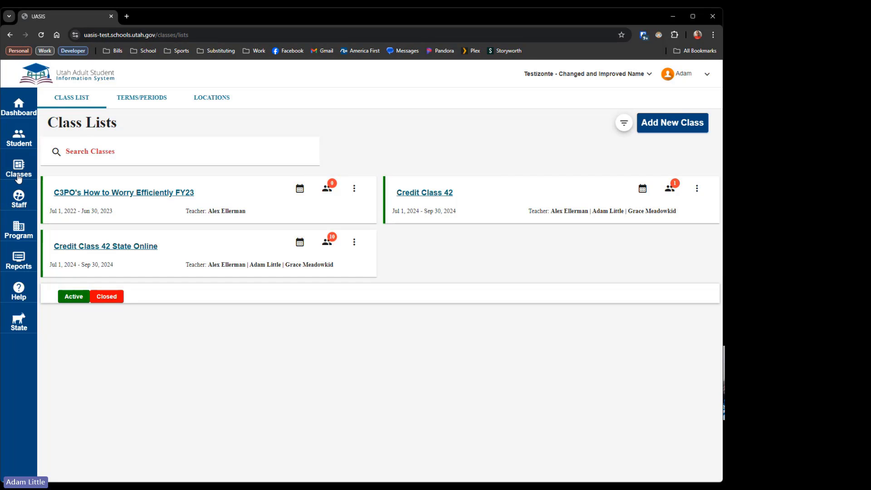
- Switch to the LOCATIONS tab to list sites like Bluebell Bluff, ESL and Prison
left_click(215, 99)
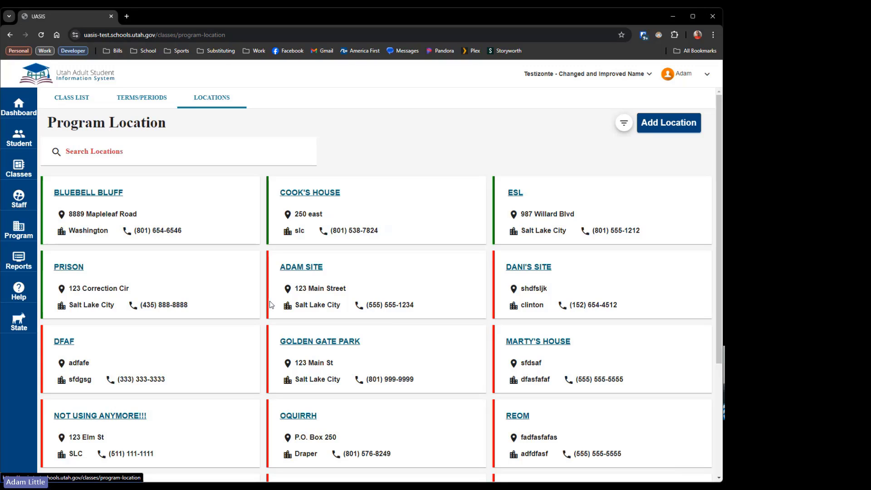
- Reactivate the inactive location in row two and save it
left_click(308, 269)
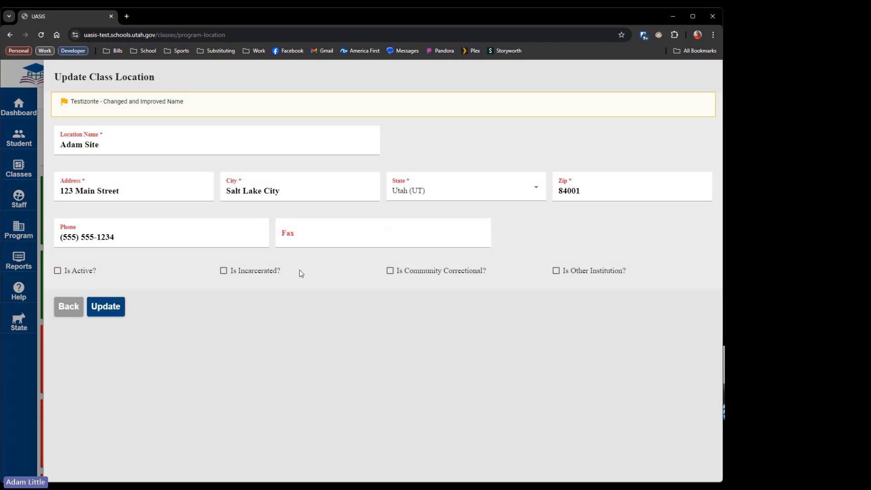
left_click(58, 273)
left_click(110, 311)
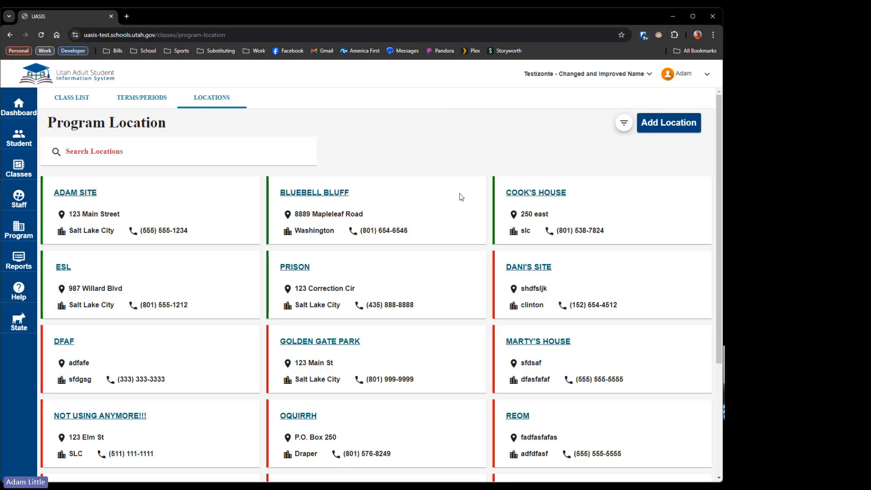
- Uncheck Is Active? for Cook's House and update the location
left_click(535, 193)
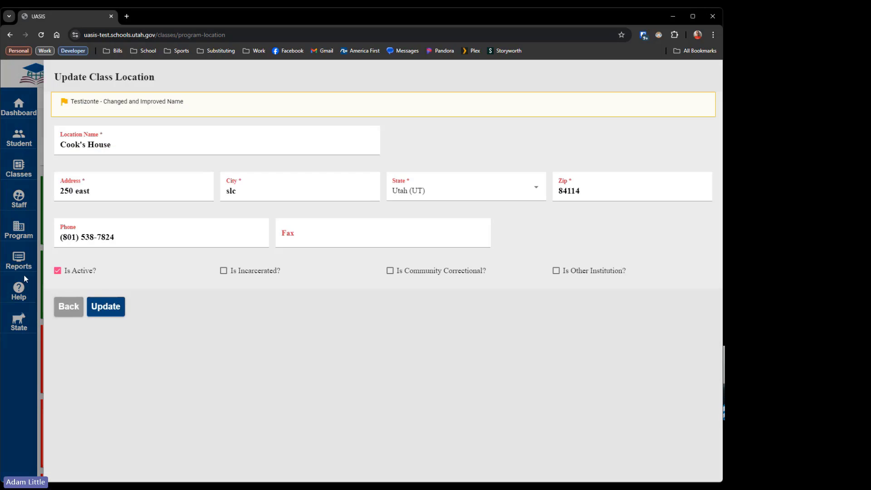
left_click(57, 271)
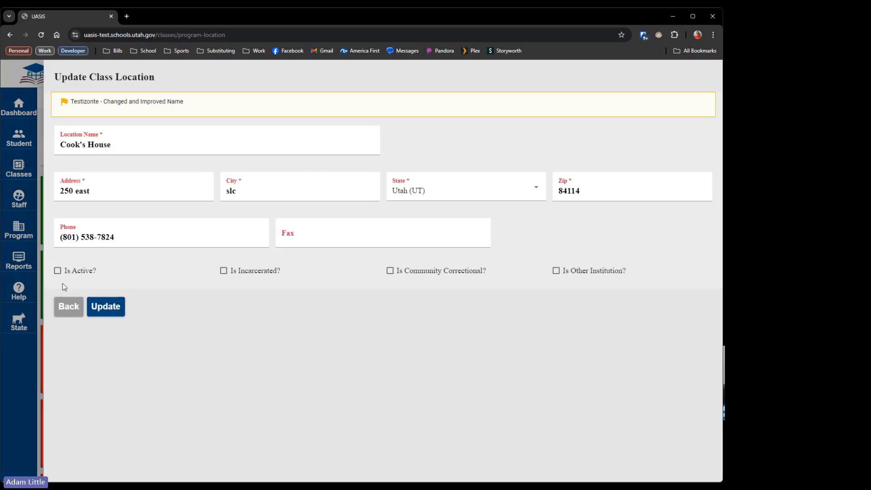
left_click(110, 307)
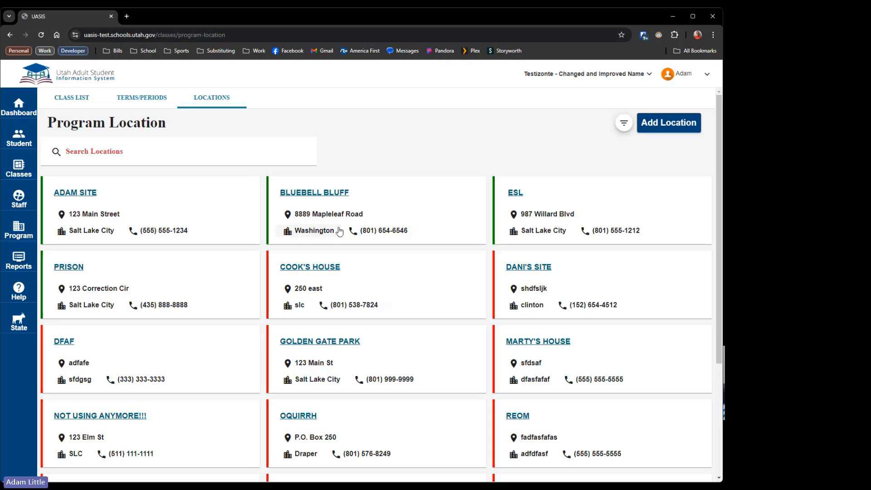
scroll(294, 274, "down", 4)
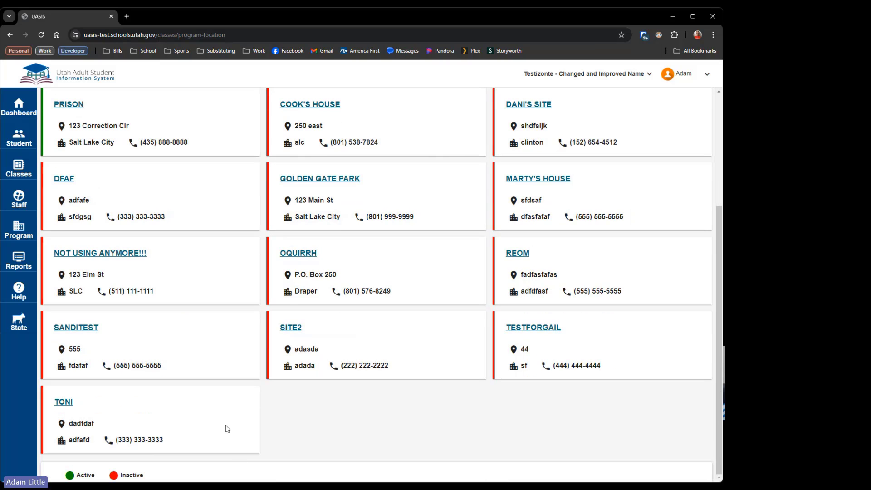
scroll(257, 423, "up", 4)
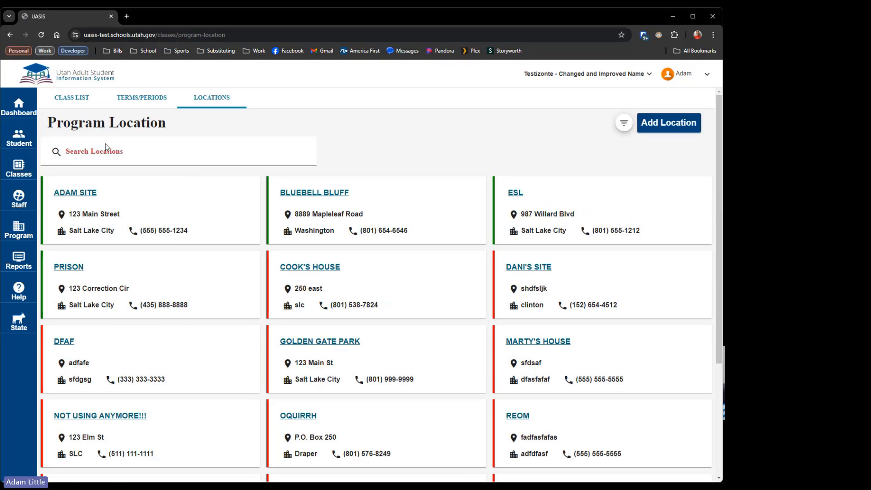
left_click(105, 143)
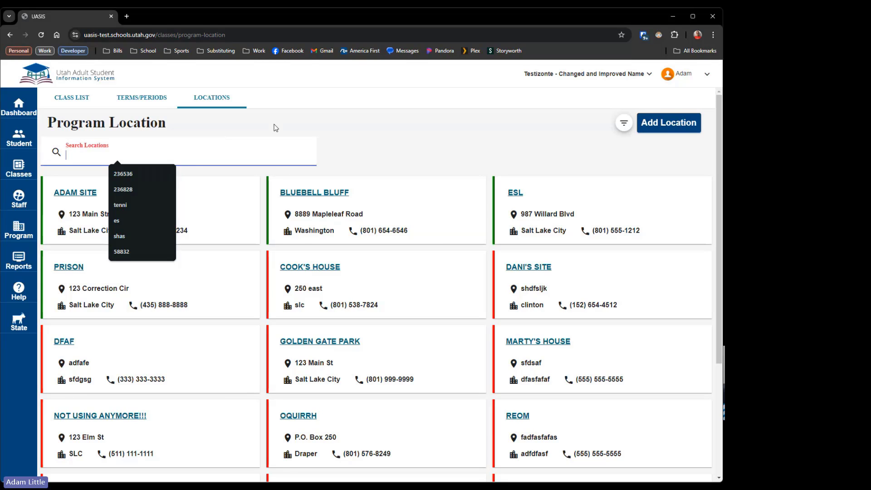
type("gold")
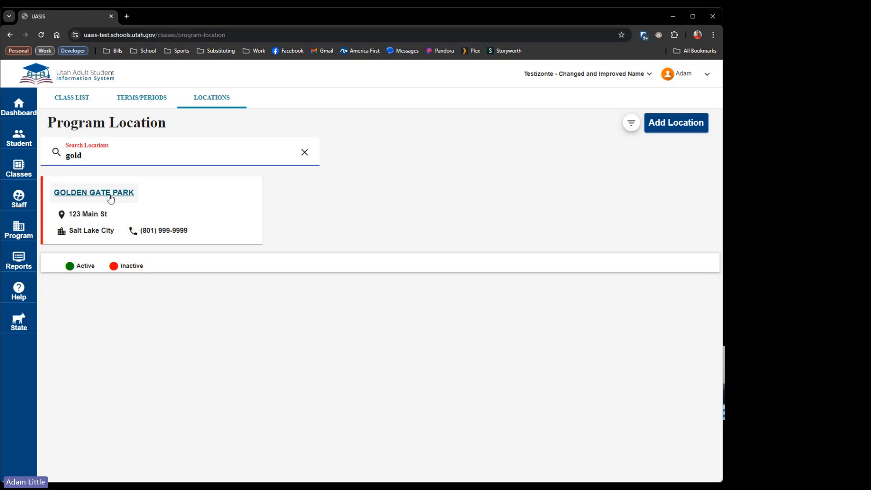
left_click(304, 151)
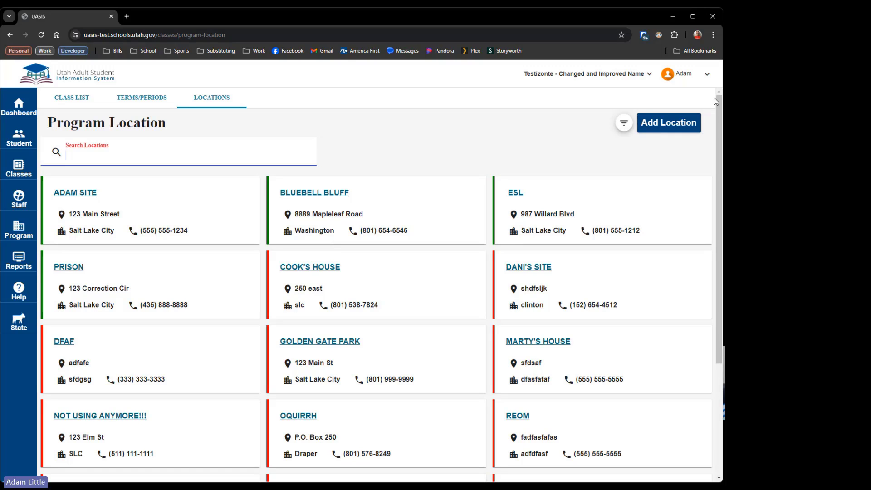
- Start a new class location named 'Katrina Location'
left_click(666, 132)
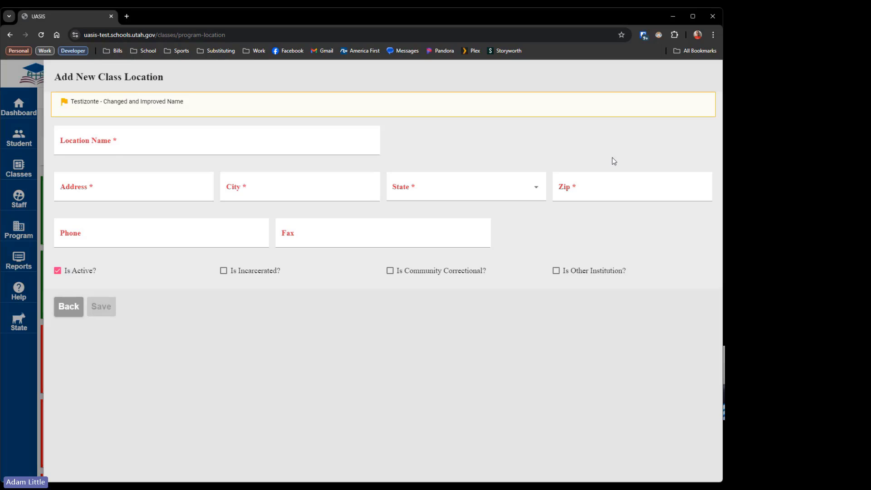
left_click(109, 151)
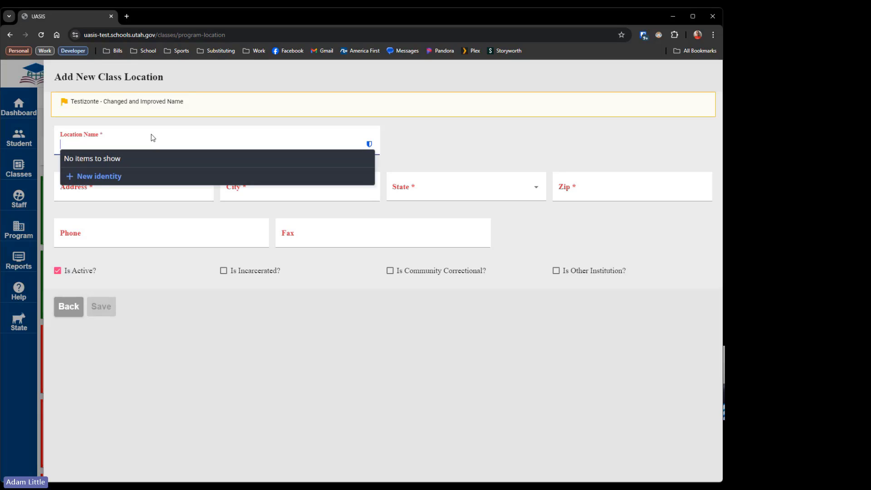
type("Katrina Location")
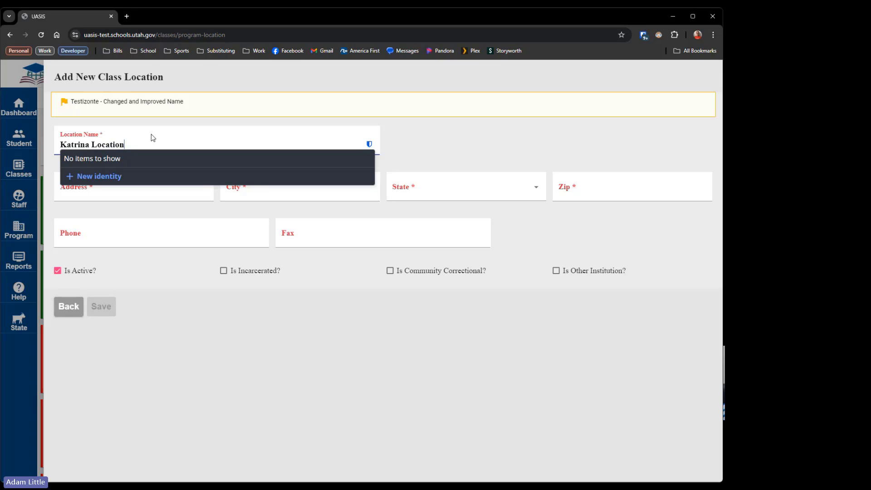
- Fill in the location's street address, city and zip code, with Utah as the state
left_click(94, 185)
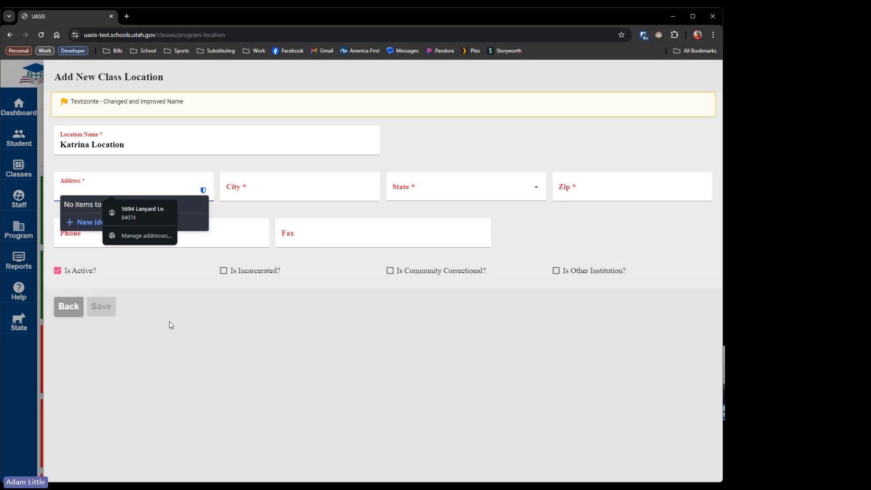
type("123")
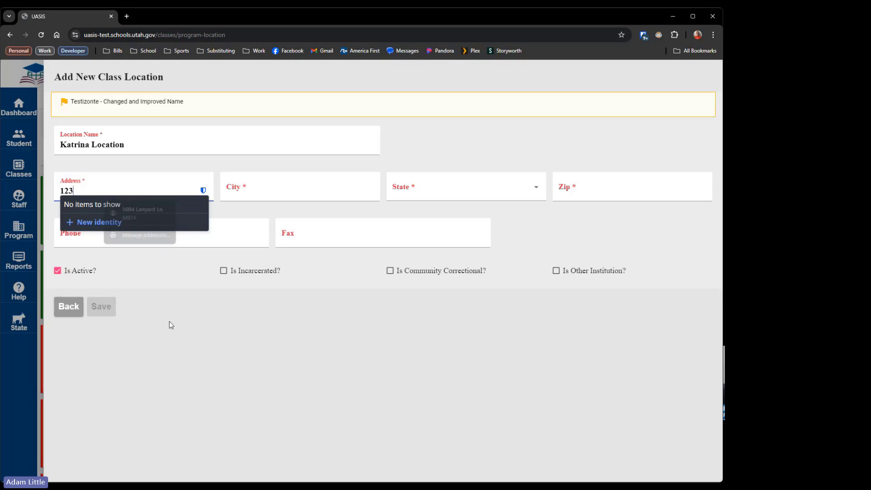
key("Tab")
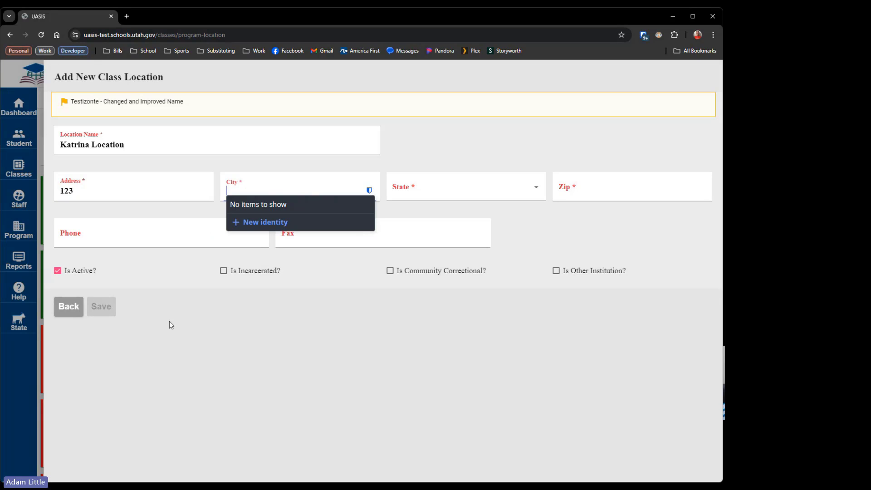
type("Ci")
key("BackSpace")
key("BackSpace")
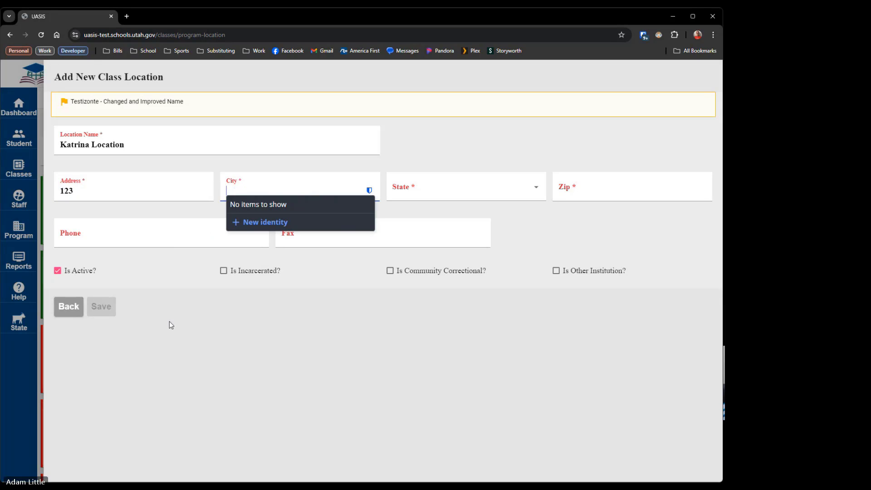
type("Sal")
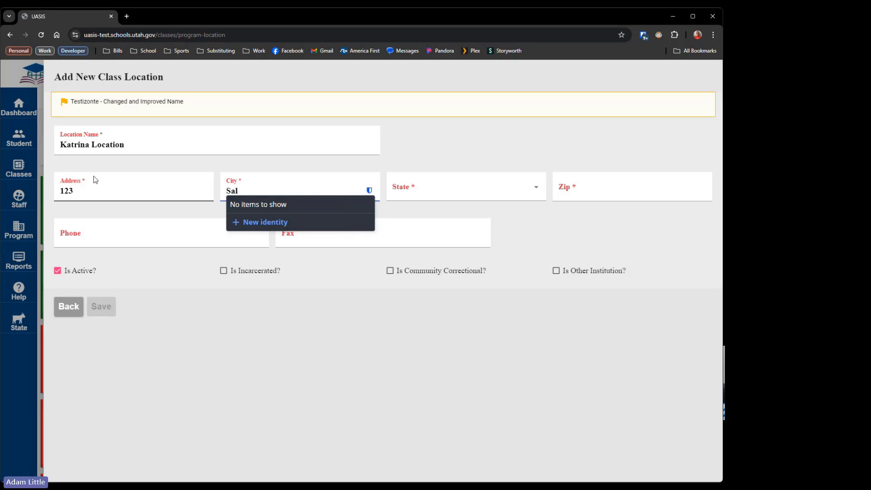
left_click(91, 191)
type("123")
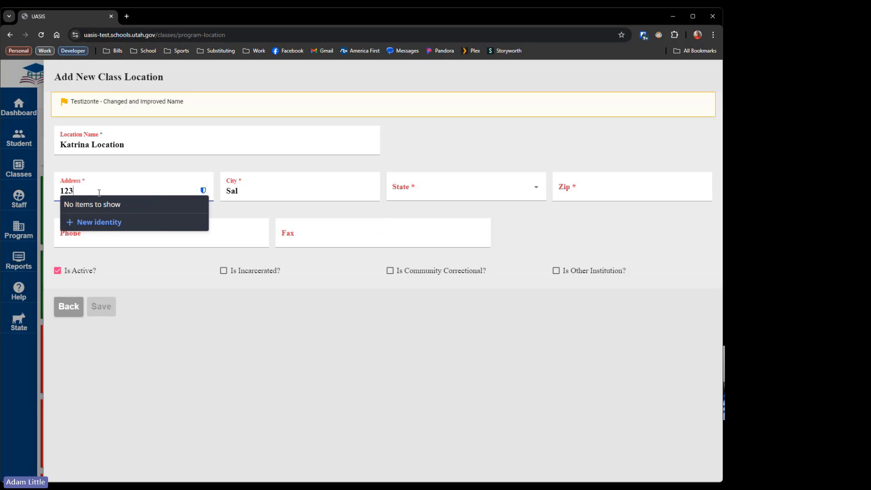
type(" Main St")
key("Tab")
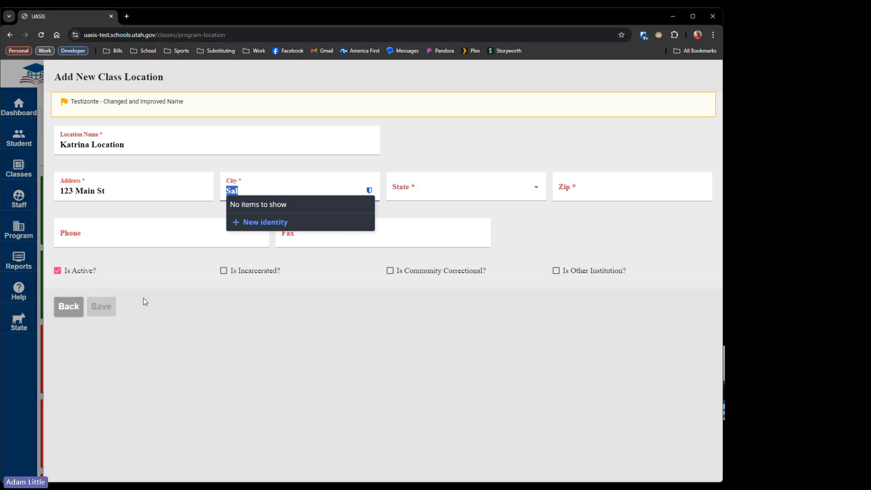
type("SLC")
key("Tab")
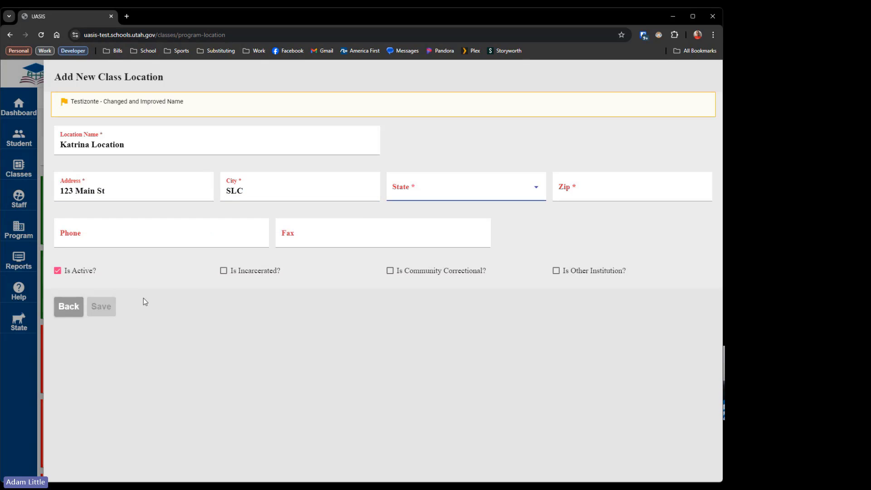
key("u")
key("Tab")
type("84115")
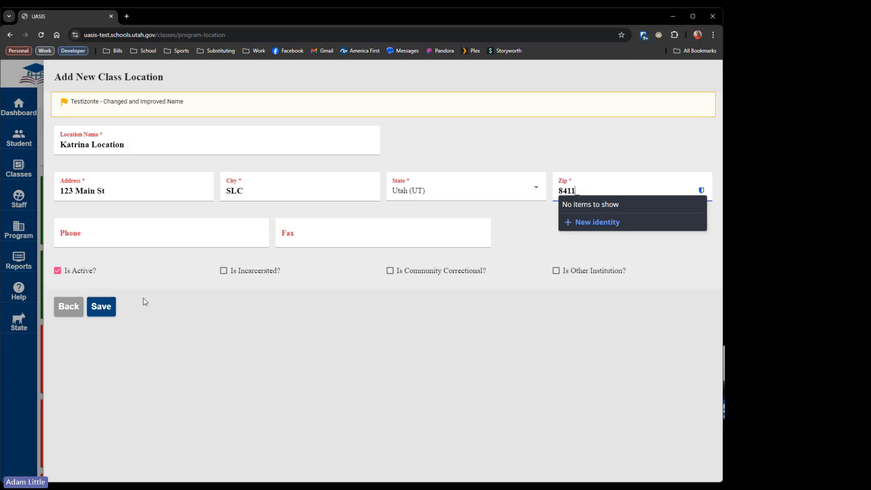
left_click(259, 307)
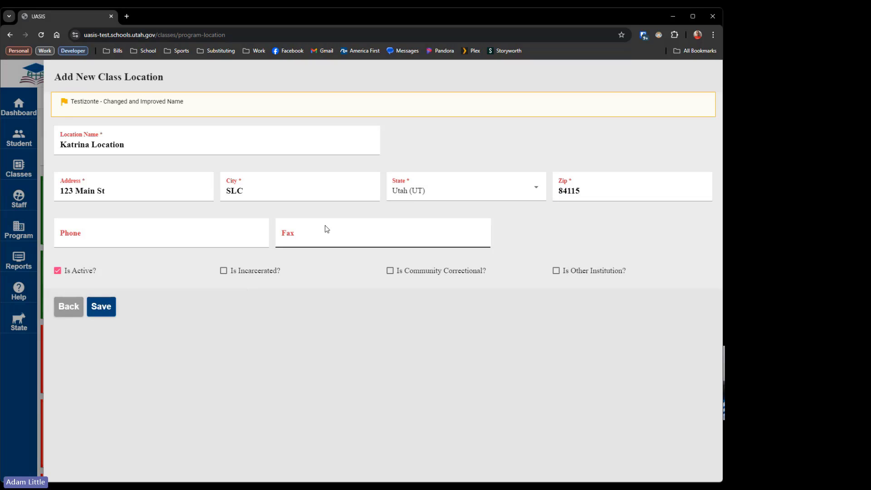
- Enter the location's phone number
left_click(165, 233)
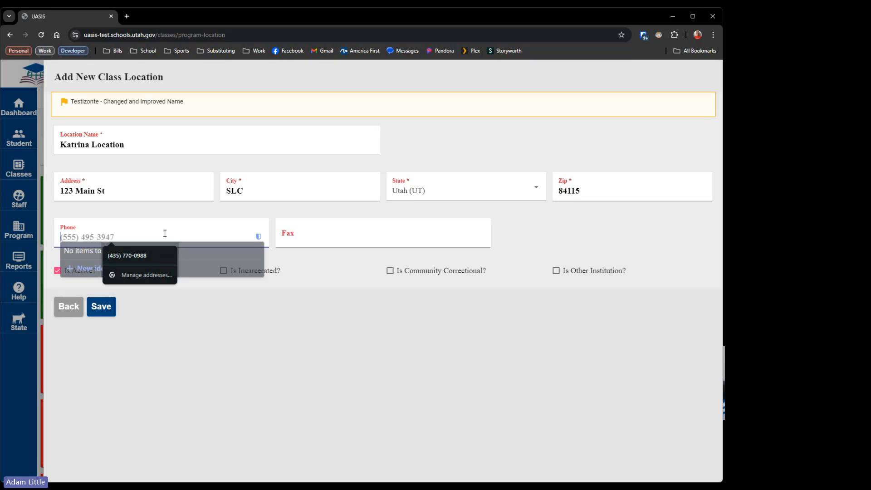
type("(555) 512-3458")
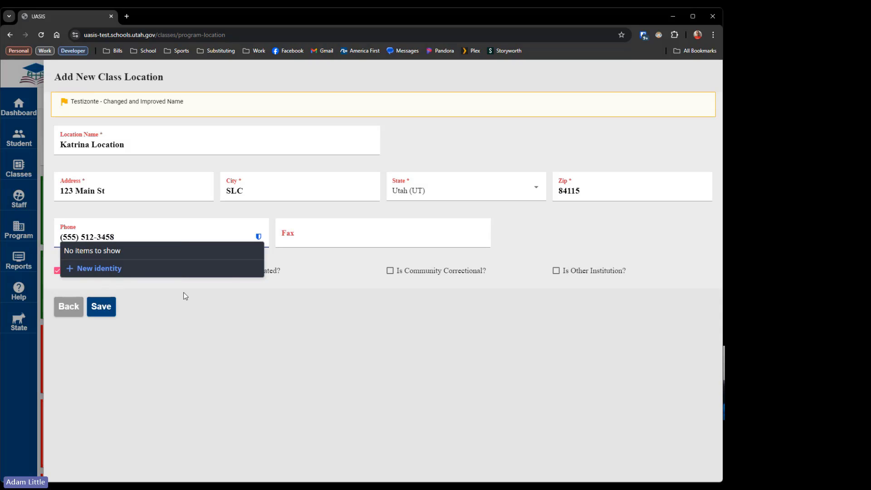
left_click(243, 337)
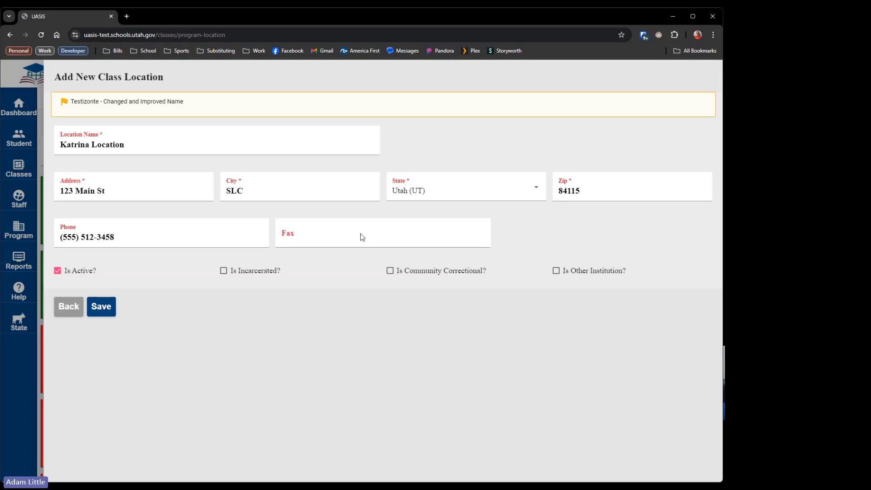
- Leave Is Incarcerated? unchecked after toggling it, and save Katrina Location
left_click(233, 275)
left_click(233, 275)
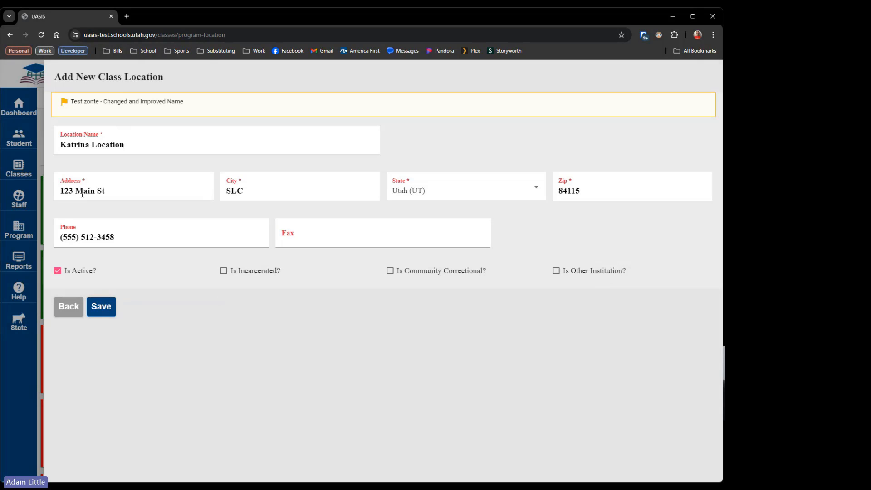
left_click(96, 310)
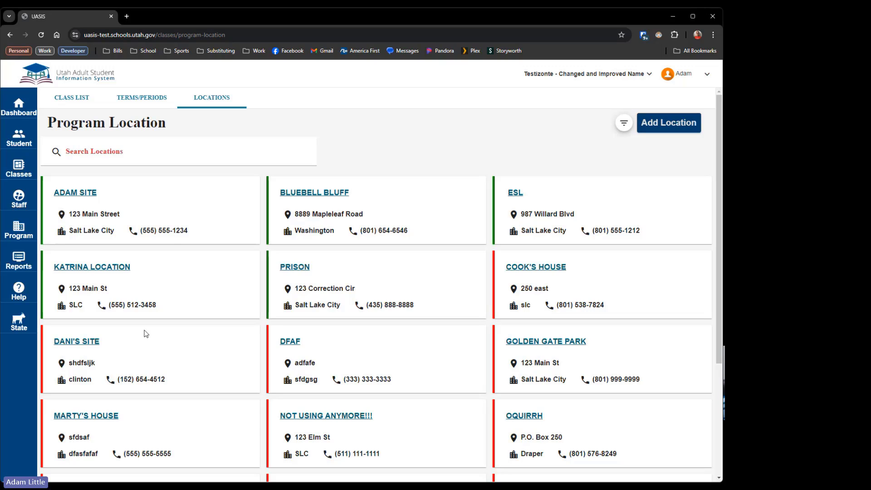
- Switch to the TERMS/PERIODS tab
left_click(149, 98)
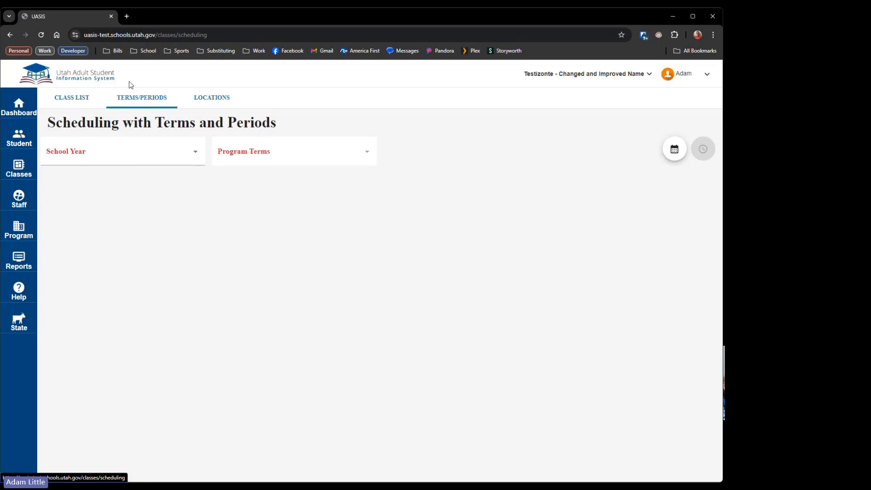
left_click(137, 162)
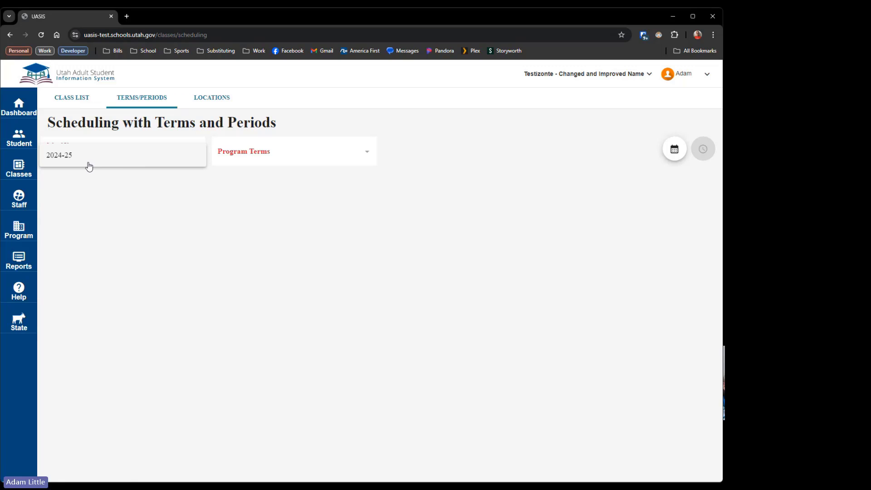
left_click(89, 166)
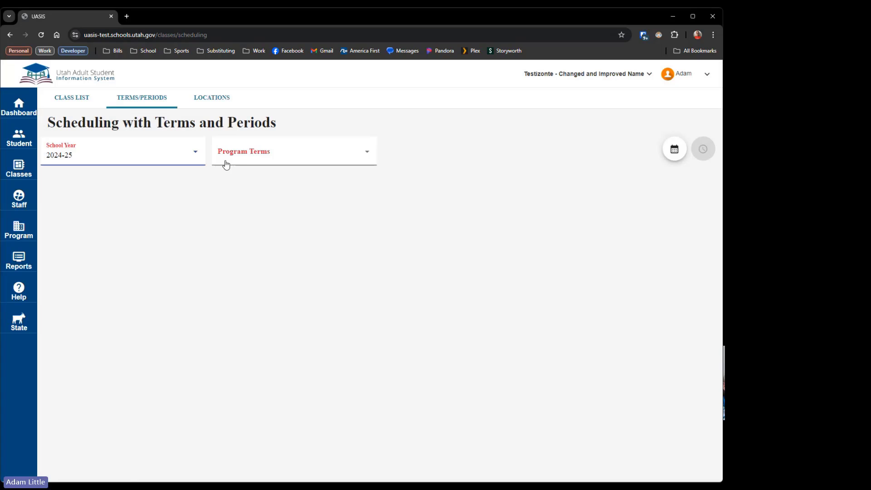
left_click(238, 158)
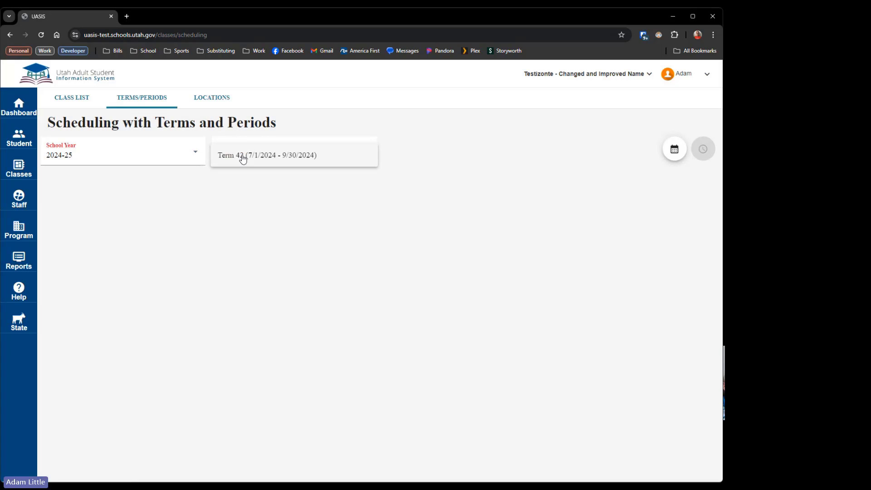
left_click(257, 186)
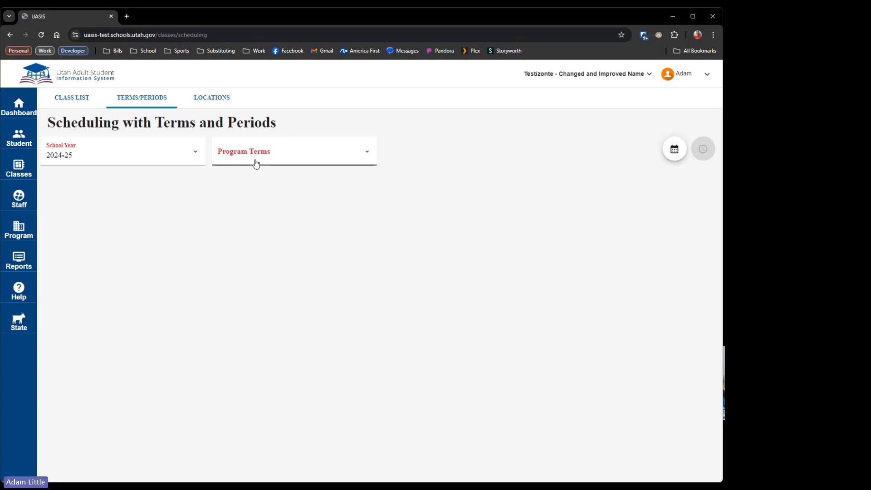
left_click(255, 164)
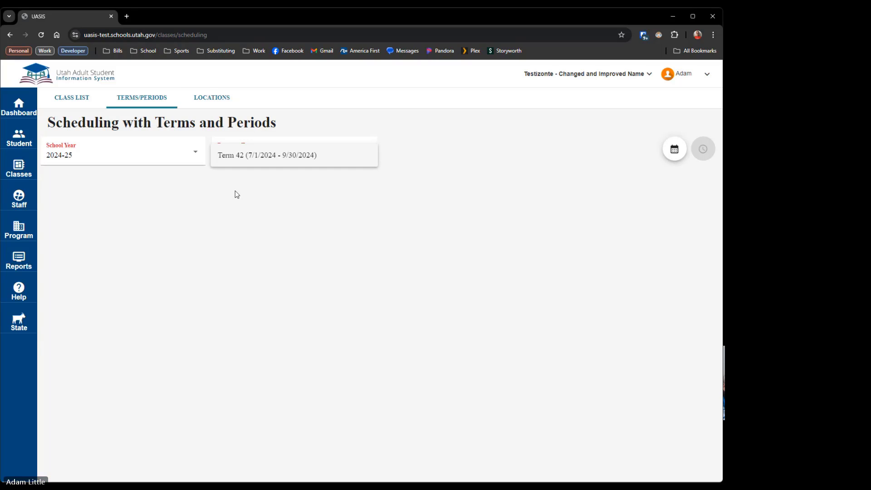
left_click(259, 189)
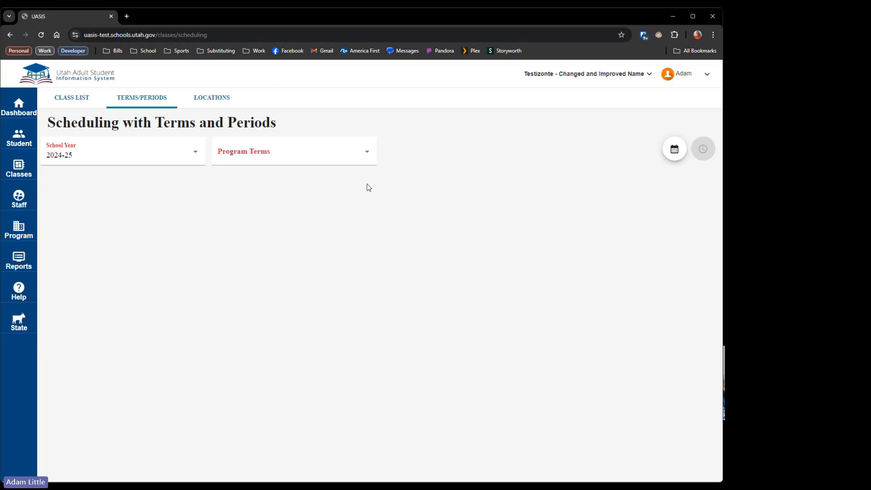
- In Add/Edit Terms, pick school year 2024-25 and start a new program term
left_click(675, 148)
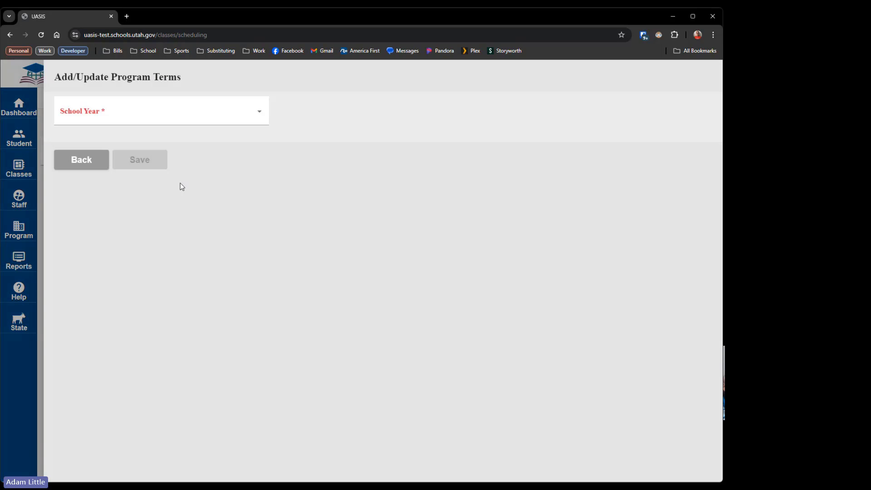
left_click(100, 116)
left_click(100, 115)
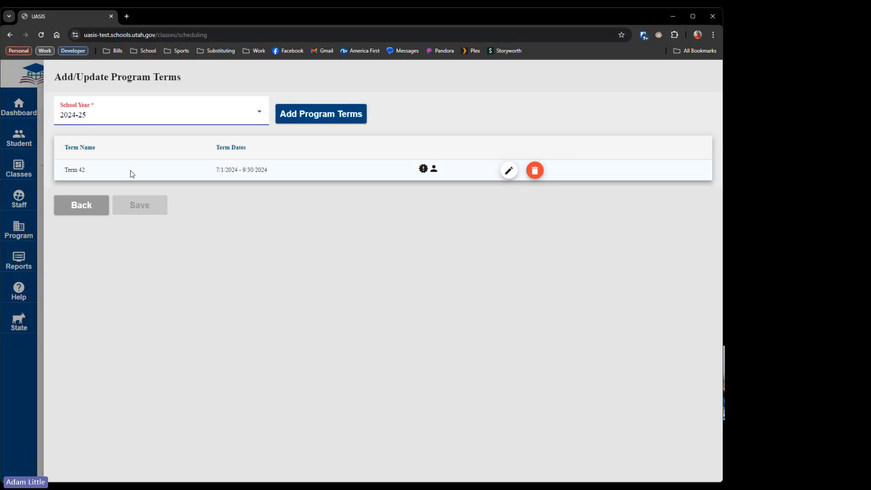
left_click(312, 118)
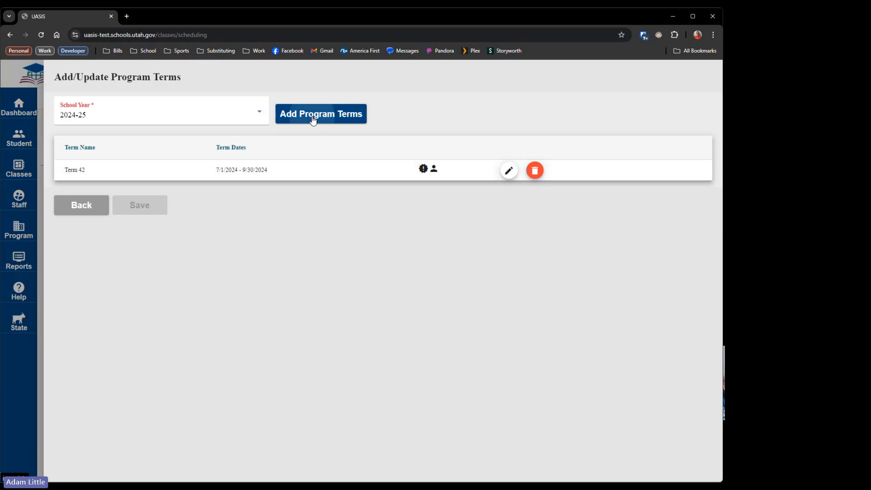
- Name the term 'Katrina Term' with begin date 8/15/2024 and end date 9/30/2024
left_click(161, 157)
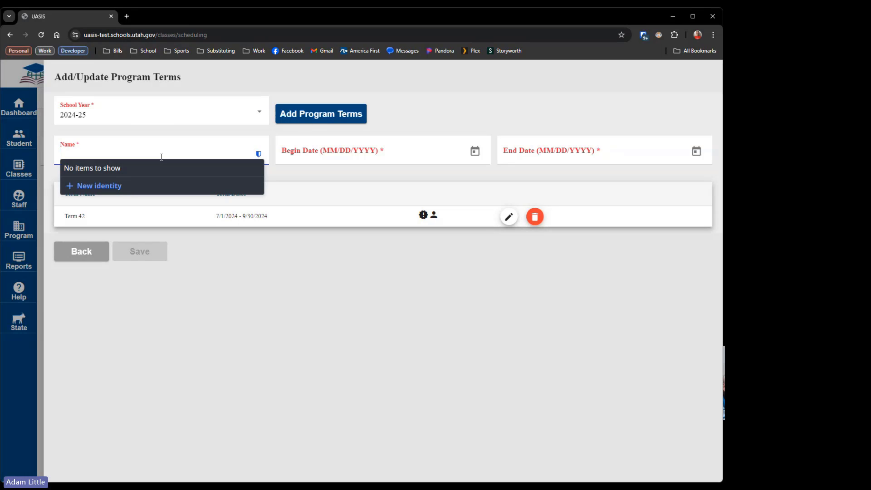
type("Katina")
key("BackSpace")
key("BackSpace")
key("BackSpace")
type("rina Terni")
key("BackSpace")
key("BackSpace")
key("BackSpace")
type("rm")
key("Tab")
type("8/15/2024")
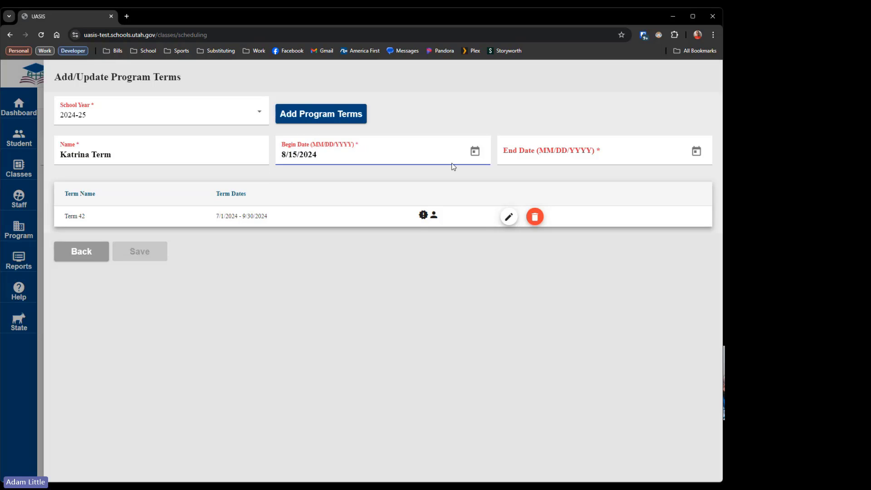
key("Tab")
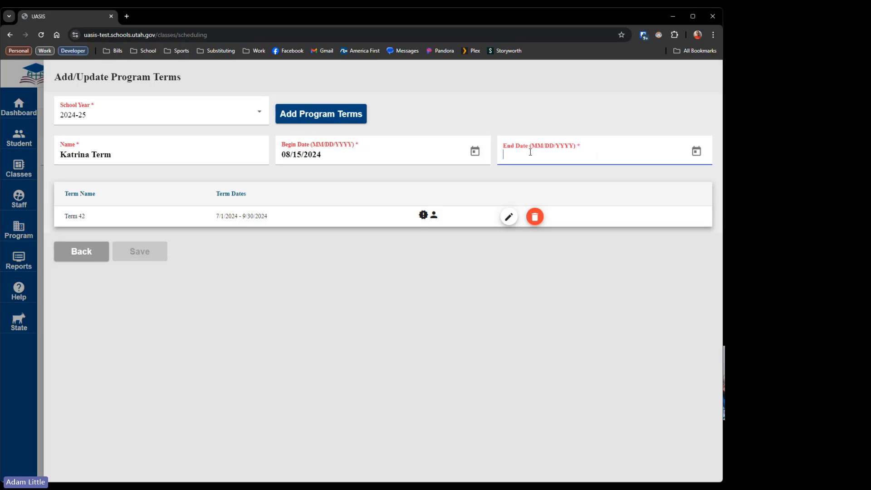
type("9/30/2024")
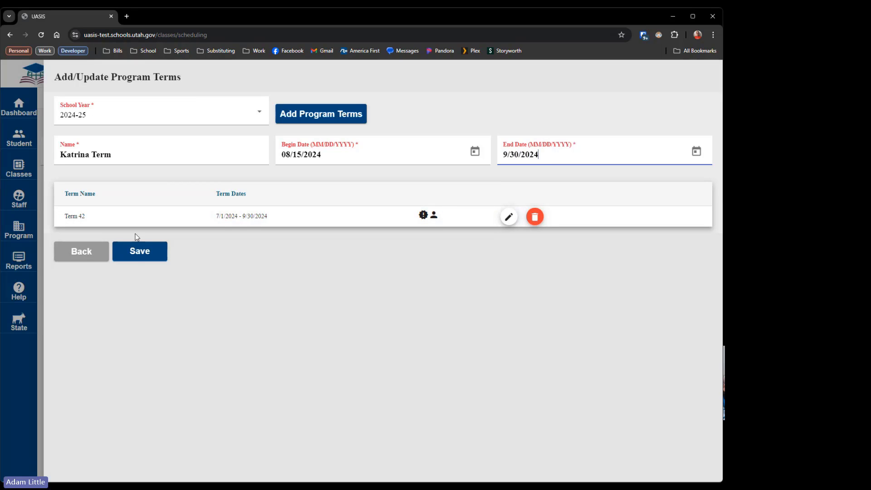
- Save Katrina Term and check its created and modified details on the 8/15/2024 - 9/30/2024 row
left_click(136, 261)
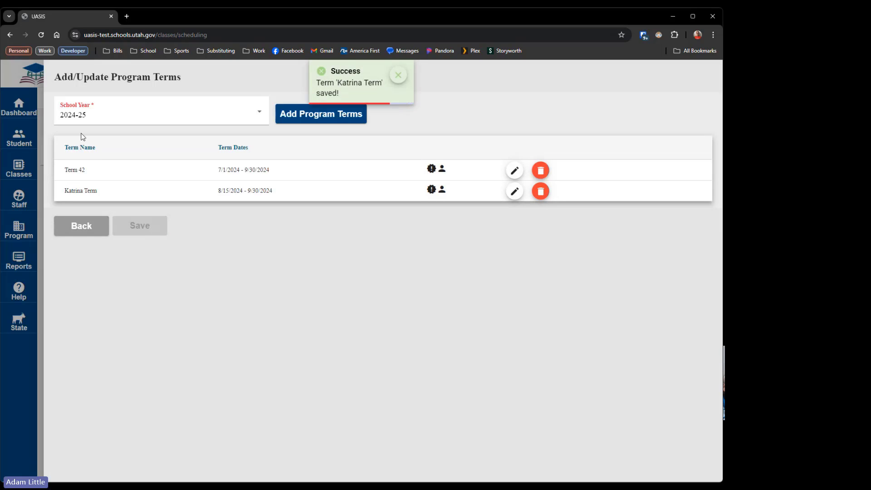
left_click_drag(219, 194, 289, 190)
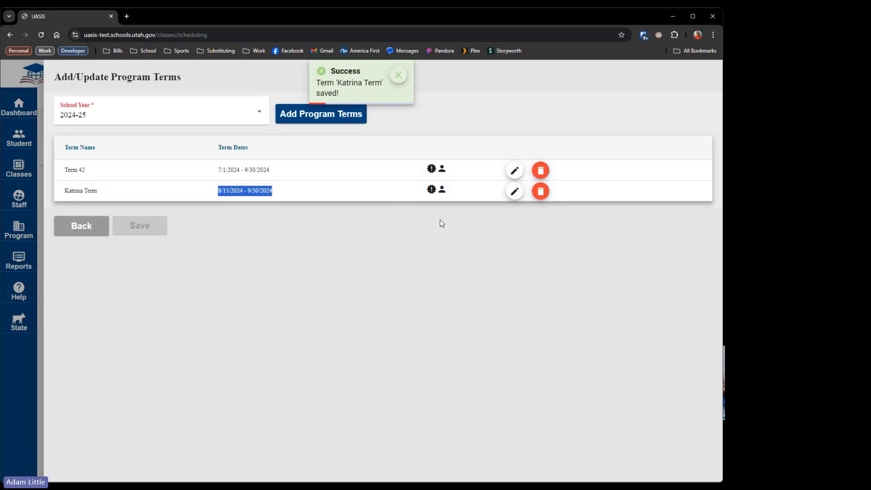
mouse_move(431, 195)
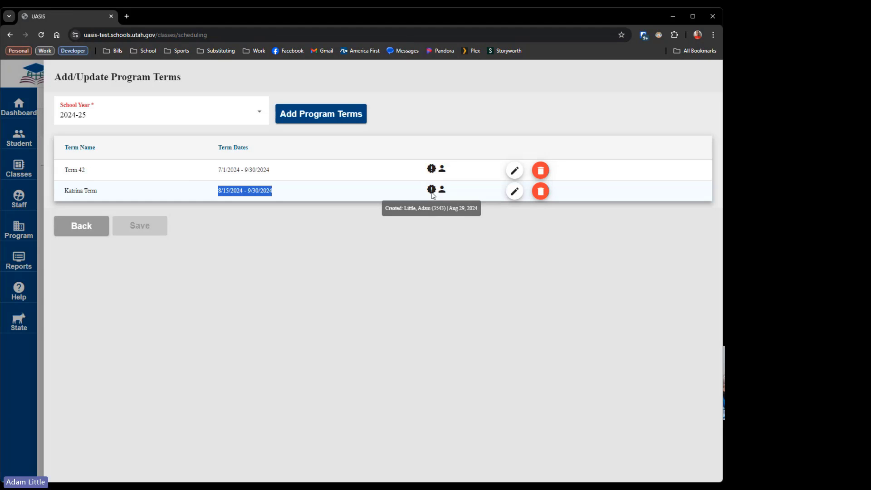
mouse_move(442, 194)
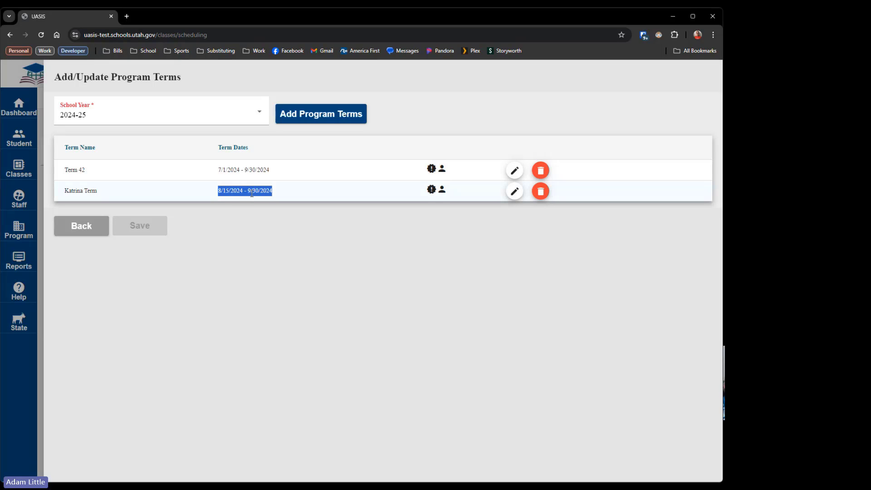
left_click(218, 193)
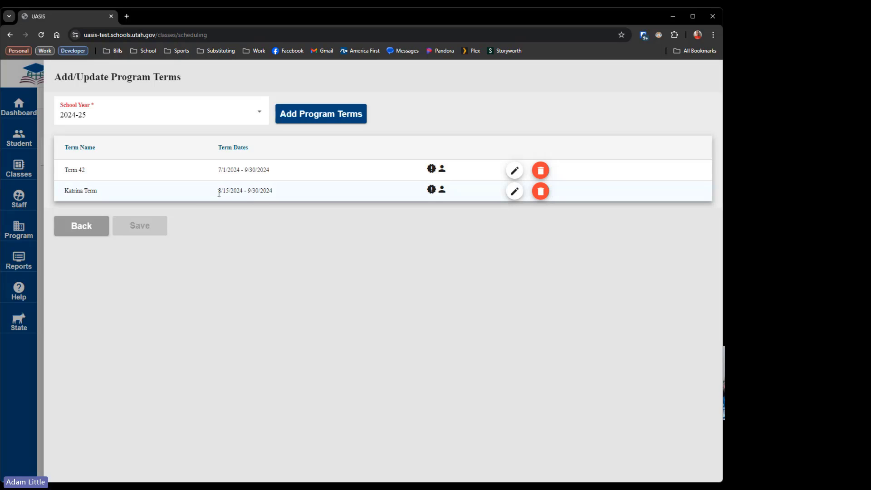
- Change Katrina Term's begin date to 8/19/2024 and confirm the update
left_click(515, 191)
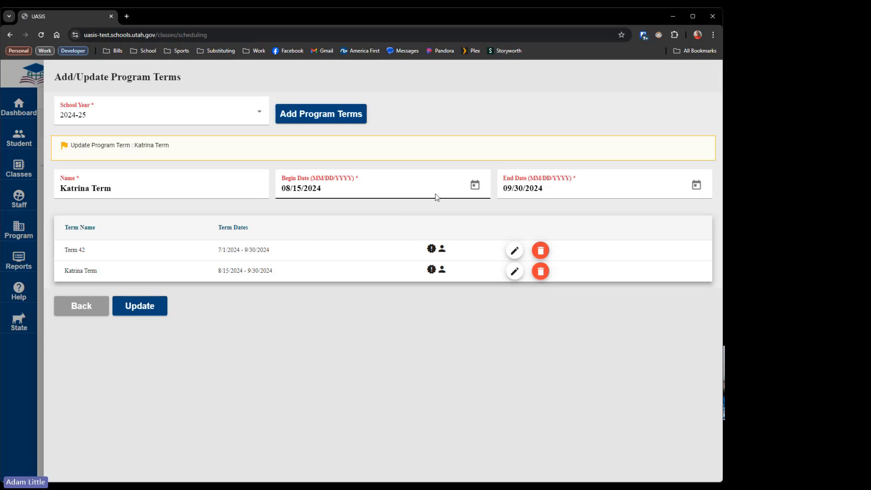
left_click(474, 184)
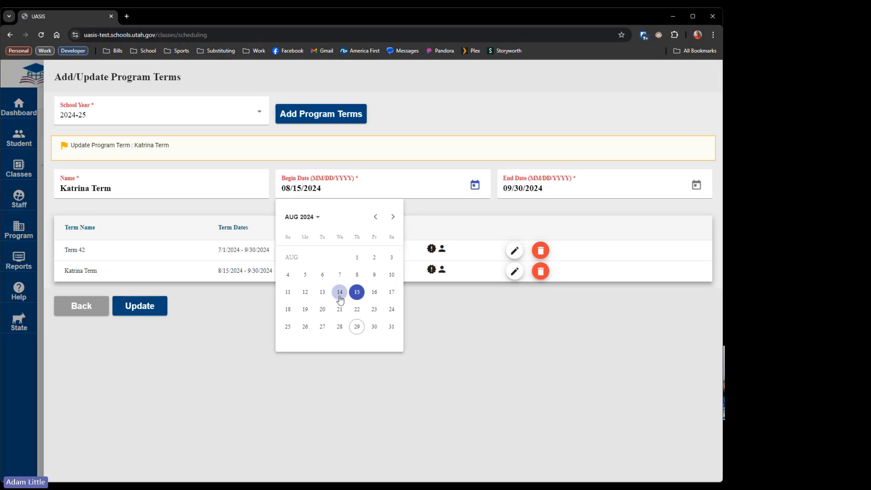
left_click(305, 309)
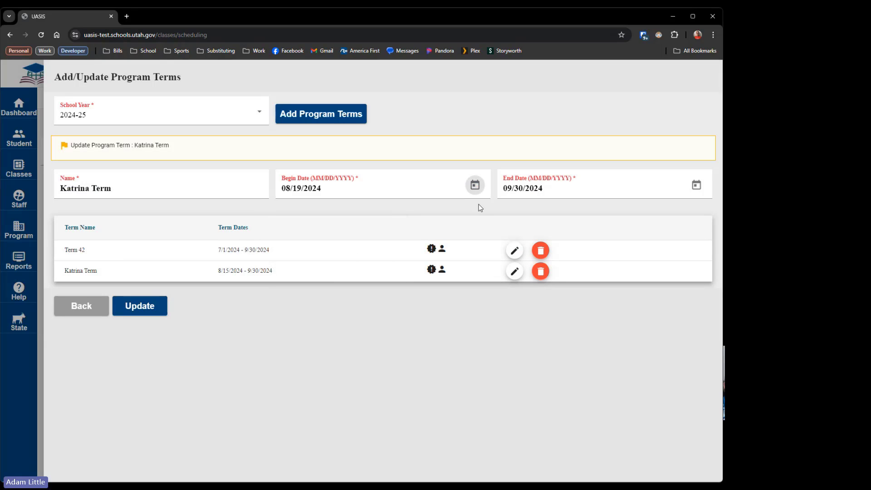
left_click(144, 306)
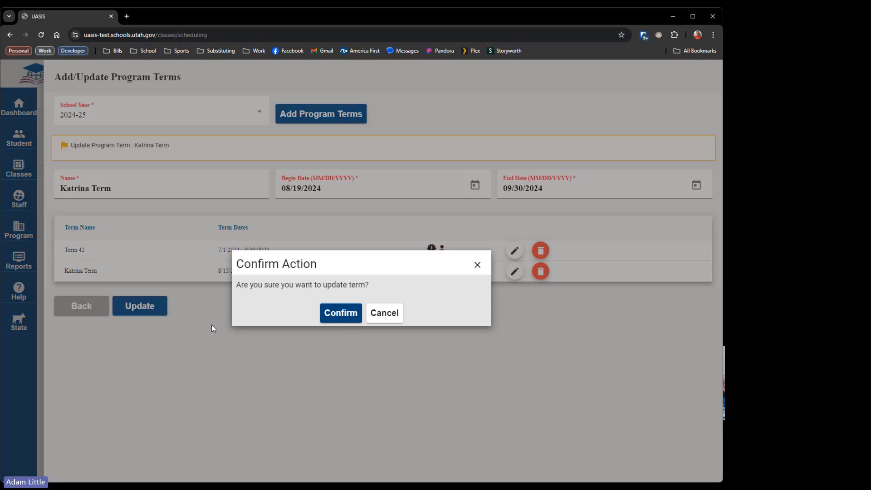
left_click(344, 313)
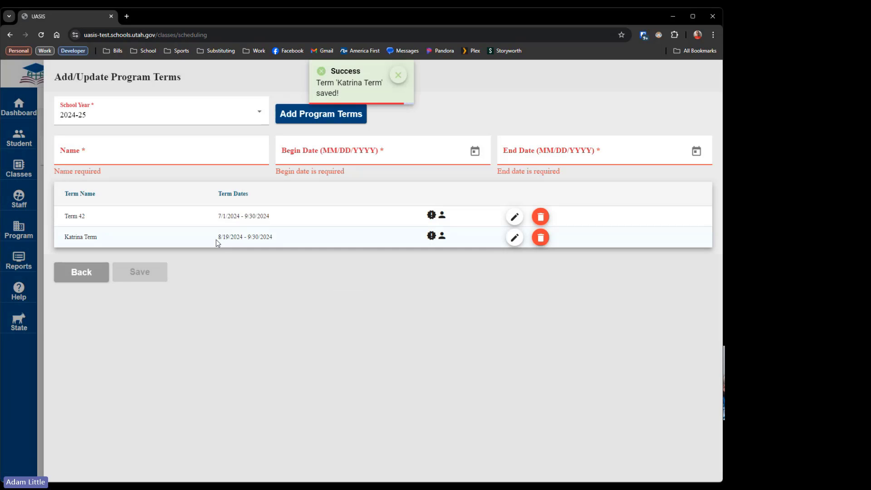
left_click_drag(216, 239, 290, 242)
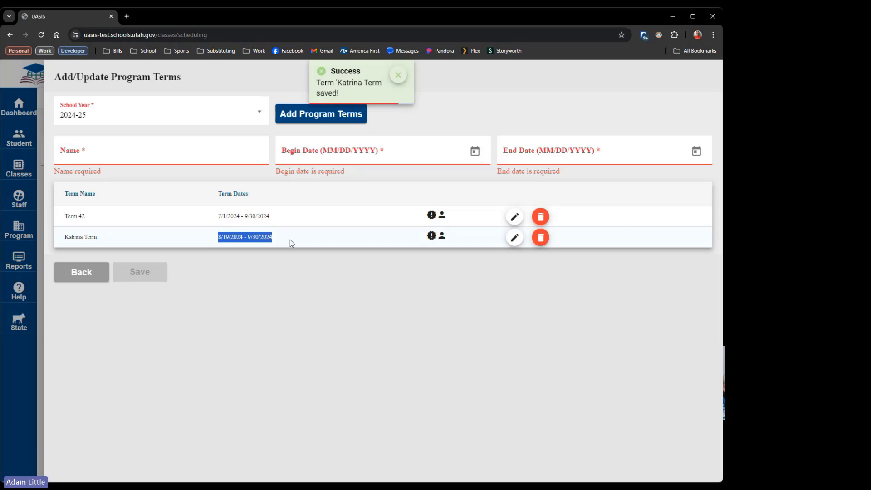
left_click(281, 319)
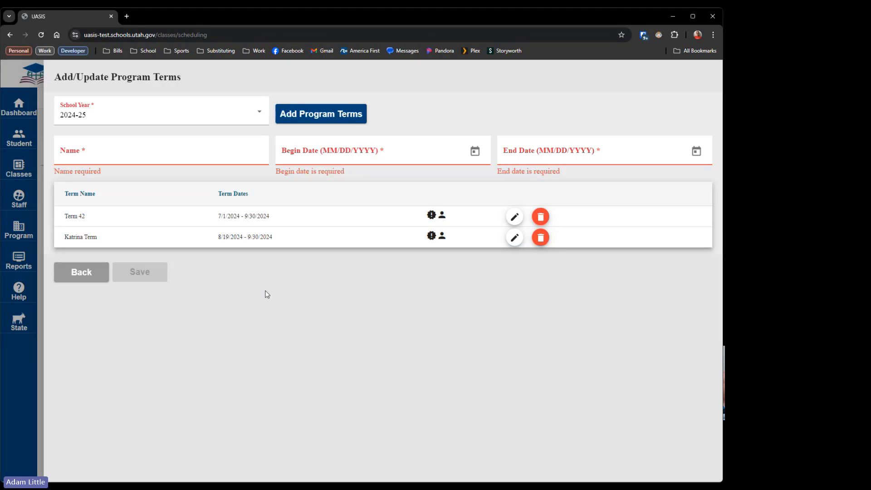
- Return to the Terms/Periods page by way of the Class List to refresh the term list
left_click(84, 273)
left_click(166, 158)
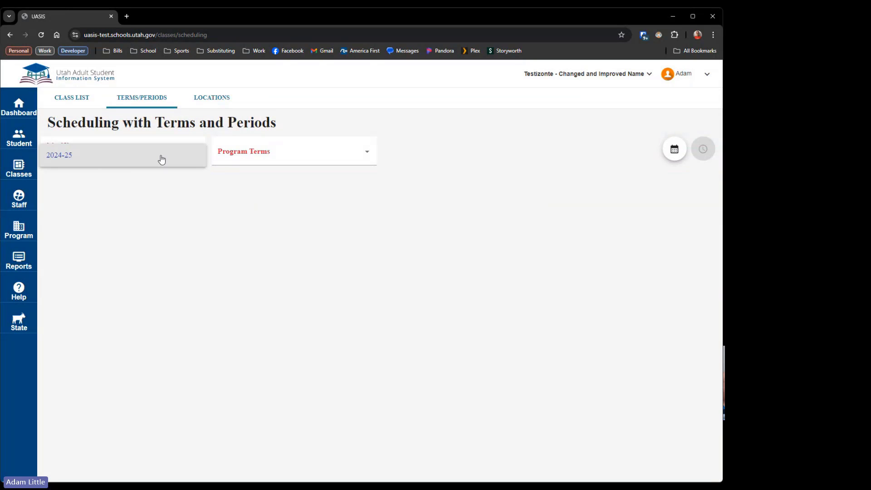
left_click(226, 154)
left_click(256, 156)
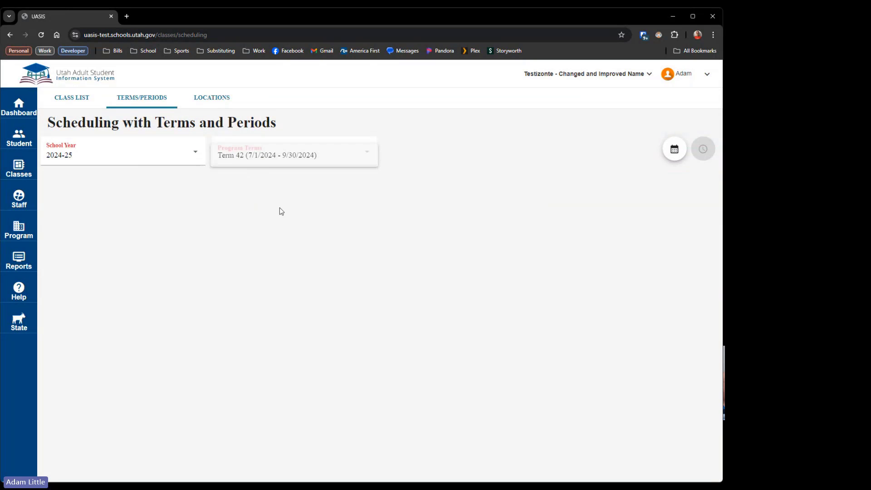
left_click(63, 103)
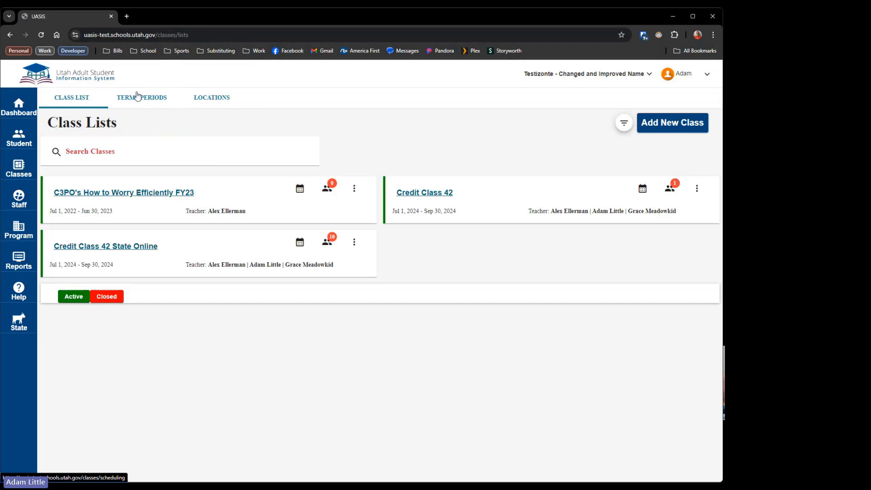
left_click(141, 97)
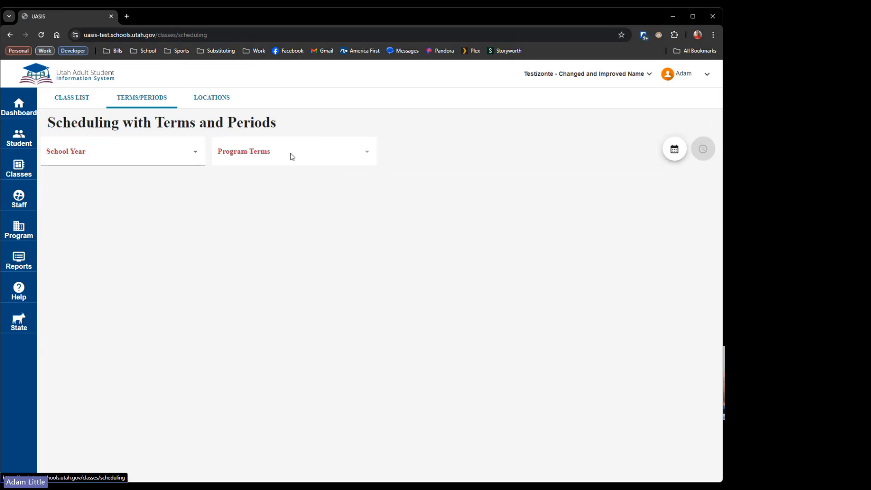
- Select school year 2024-25 and Katrina Term, then bring up the Add Periods form
left_click(179, 159)
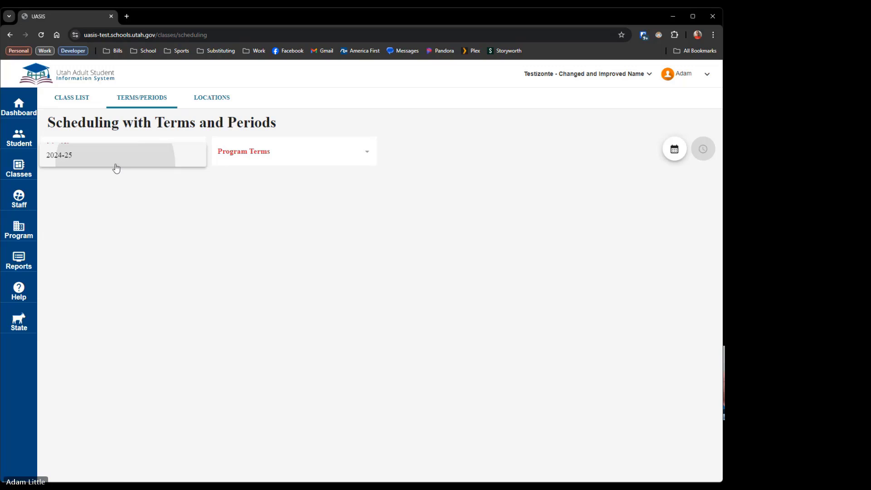
left_click(116, 163)
left_click(249, 153)
left_click(272, 182)
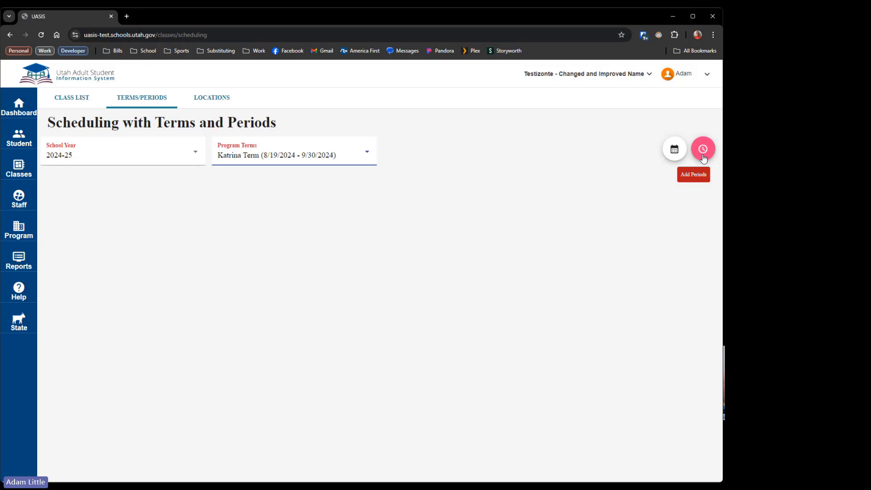
left_click(703, 149)
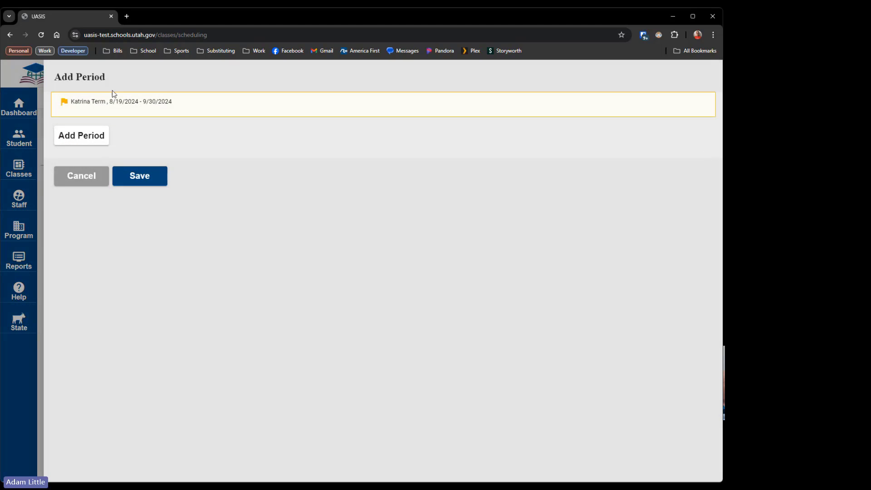
- Add a new period entry named 'Katrina Period 1' meeting on Monday
left_click_drag(179, 99, 70, 105)
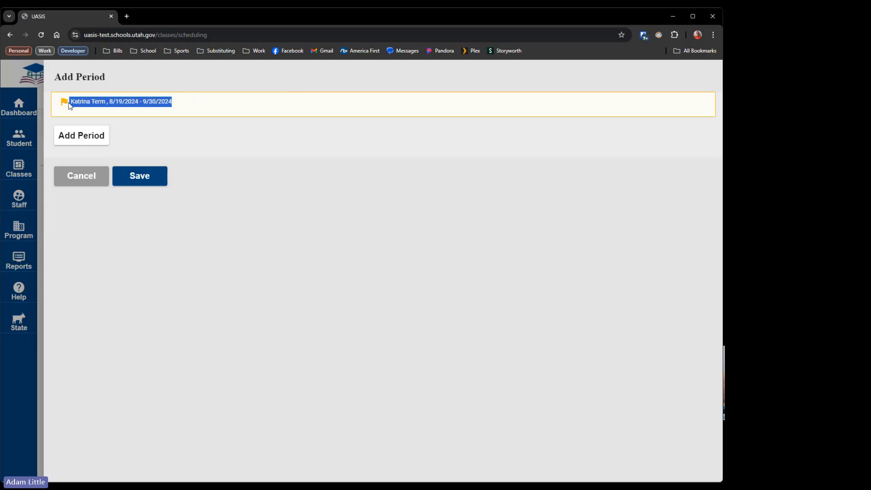
left_click(158, 123)
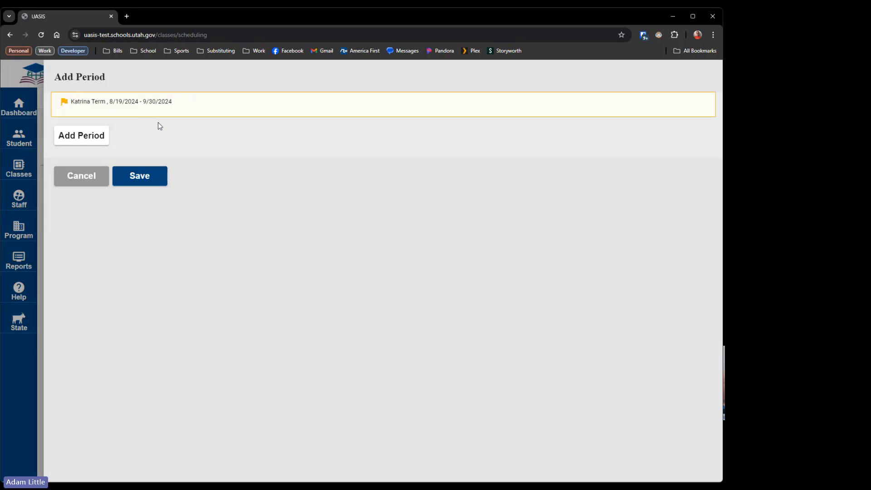
left_click(76, 139)
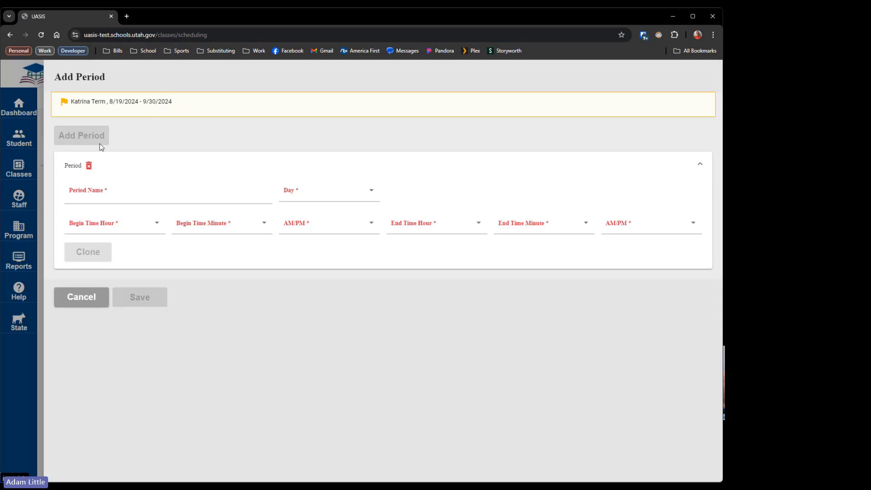
left_click(103, 196)
type("Kat")
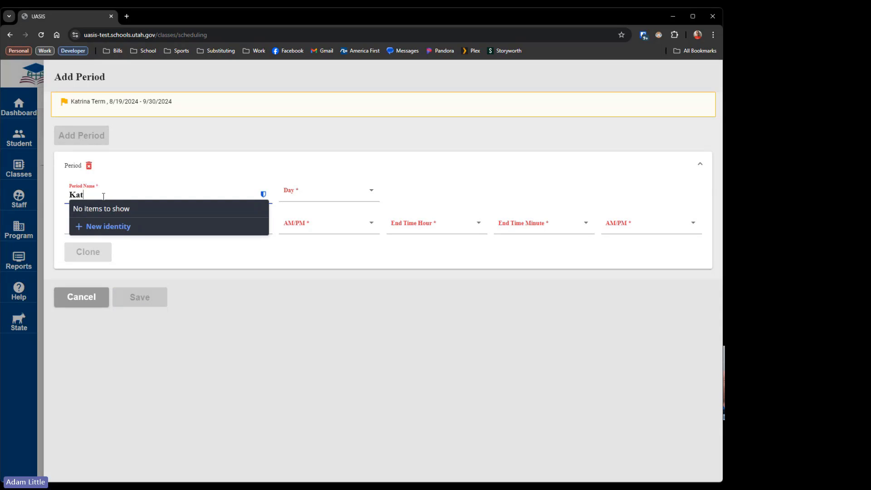
type("rina Period 1")
left_click(375, 191)
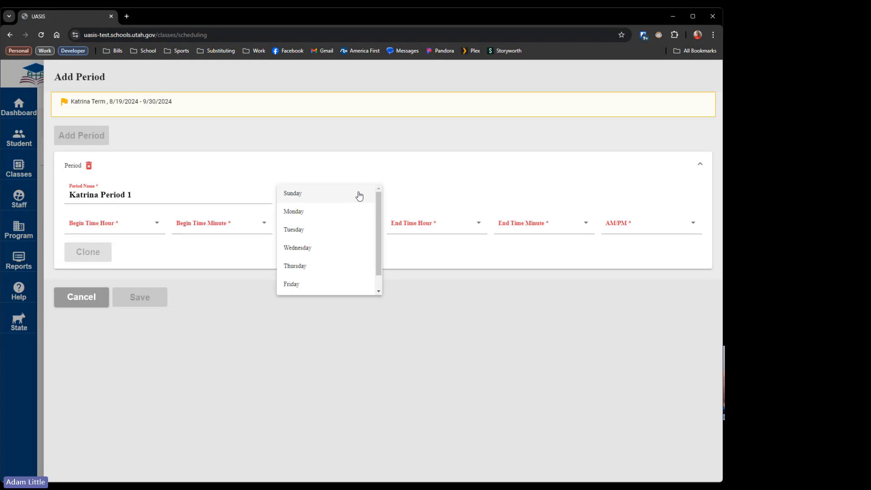
left_click(309, 213)
- Set the period's begin time to 4:00 PM
left_click(102, 229)
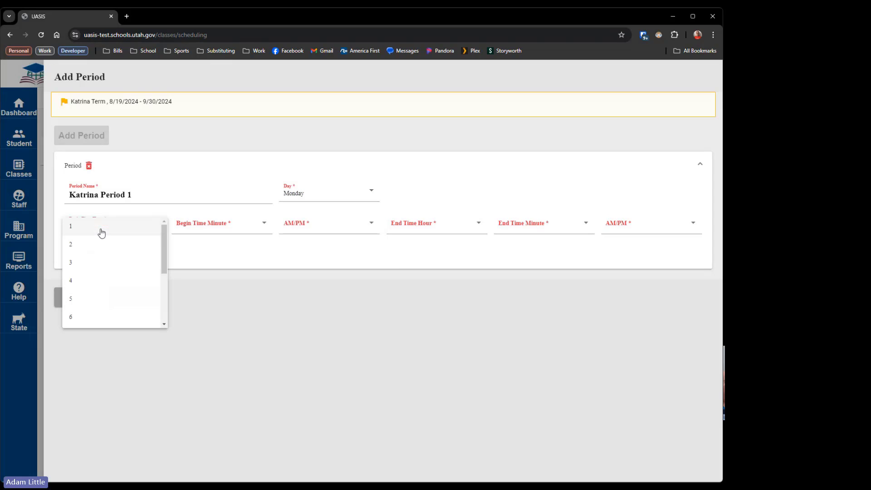
left_click(77, 286)
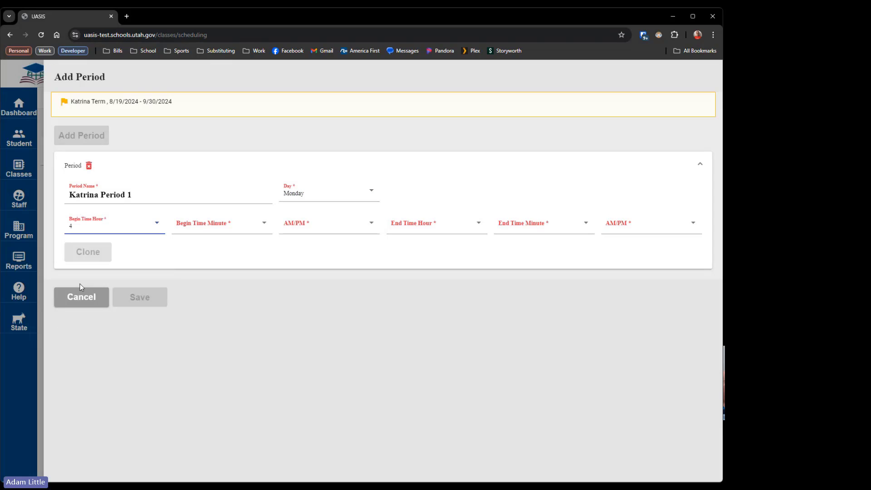
left_click(107, 227)
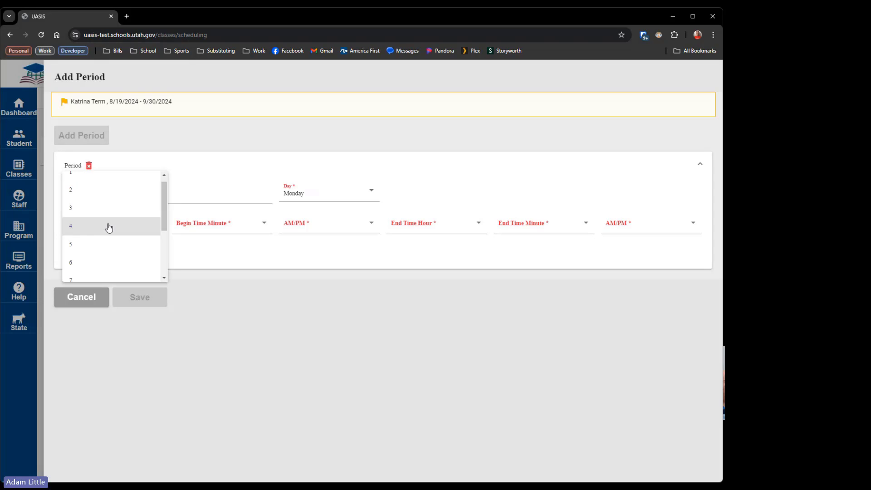
left_click(107, 227)
left_click(188, 226)
left_click(187, 229)
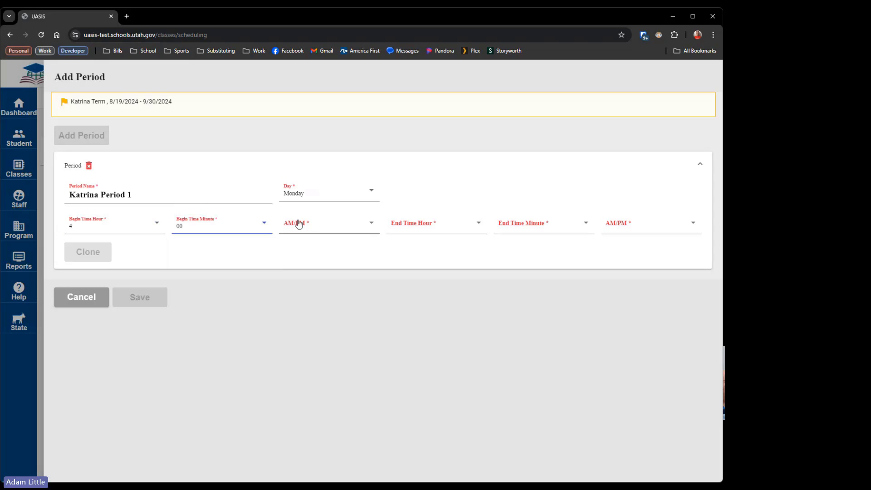
left_click(296, 224)
left_click(312, 250)
- Set the period's end time to 6:00 PM
left_click(440, 224)
scroll(422, 259, "down", 2)
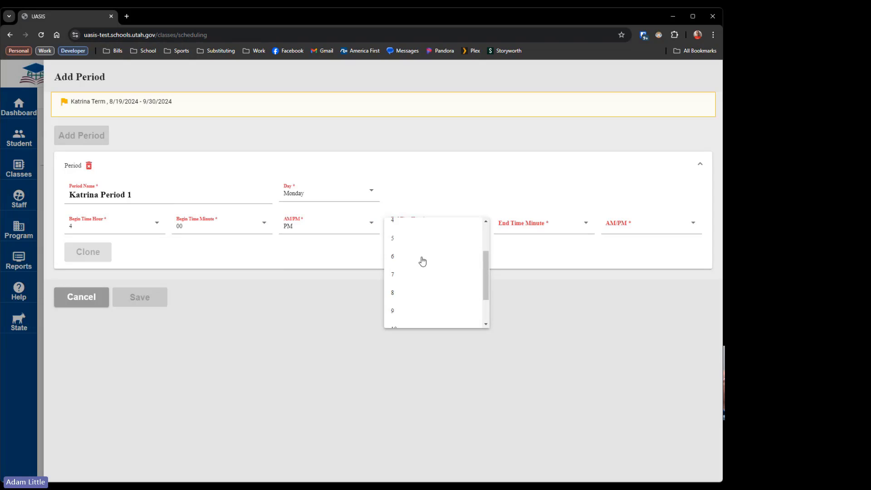
left_click(414, 252)
left_click(527, 227)
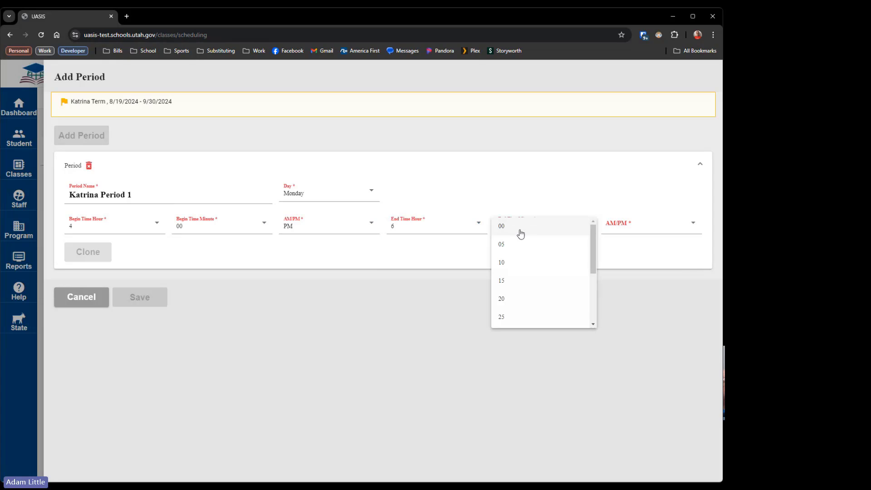
left_click(519, 228)
left_click(630, 226)
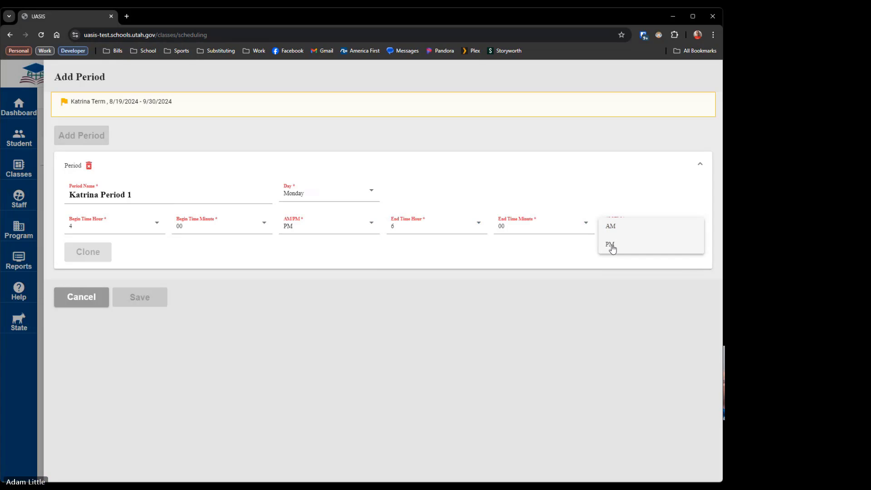
left_click(611, 245)
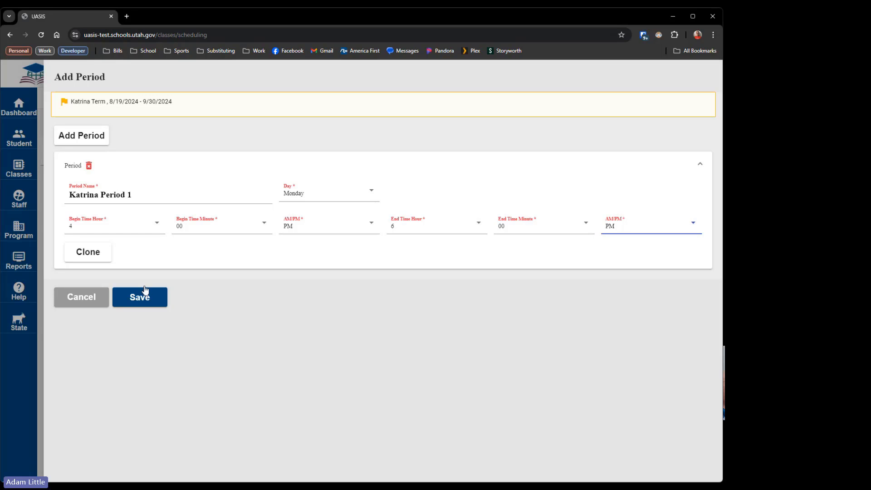
- Clone the Monday entry twice, moving the copies to Wednesday and Friday
left_click(84, 254)
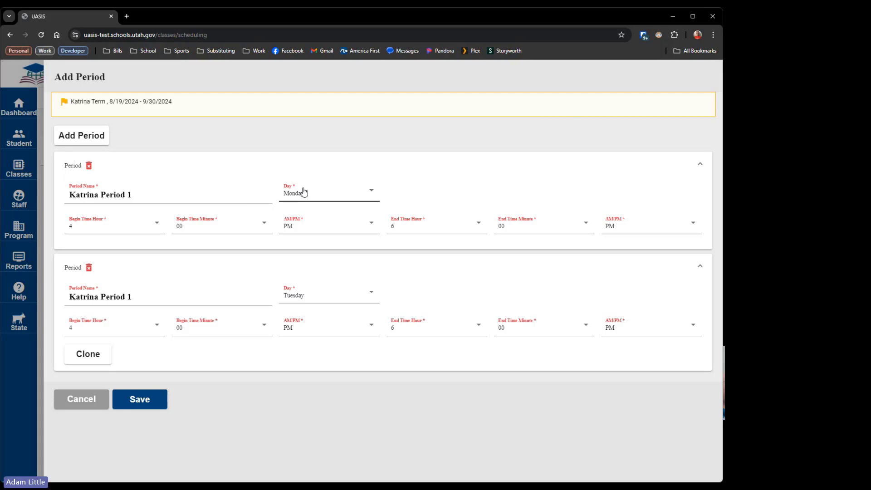
left_click(303, 300)
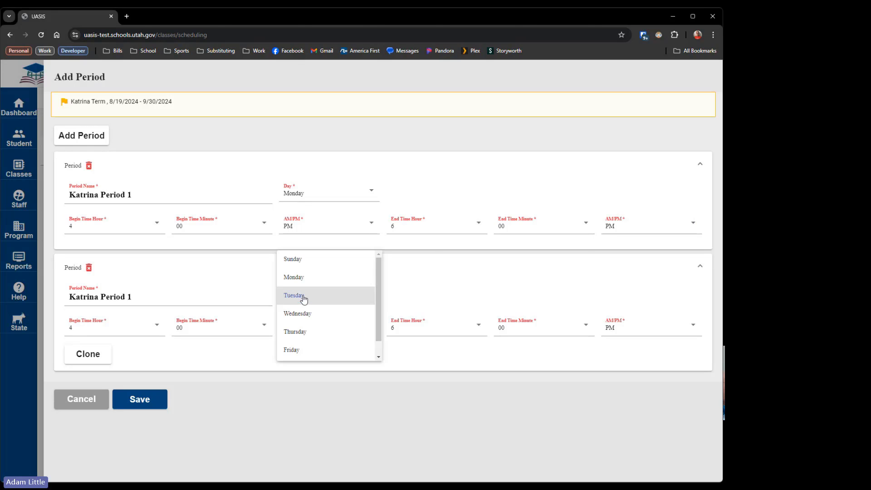
left_click(298, 314)
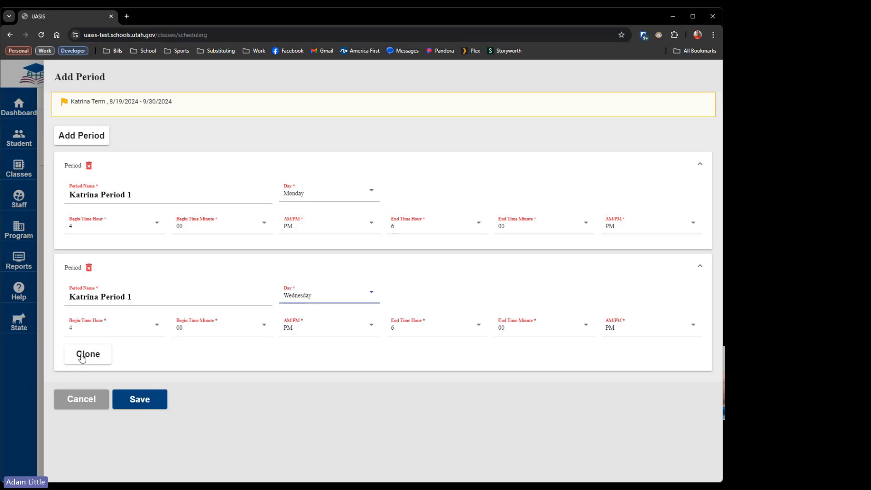
left_click(82, 358)
scroll(132, 316, "down", 1)
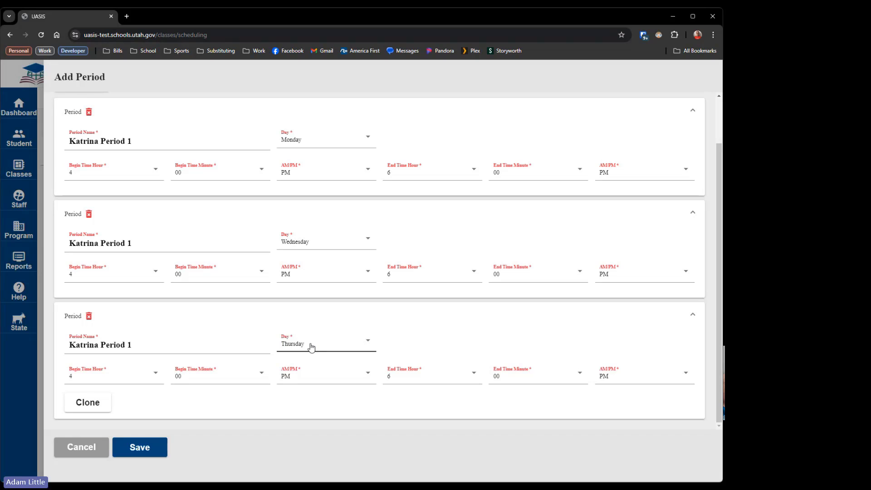
left_click(308, 349)
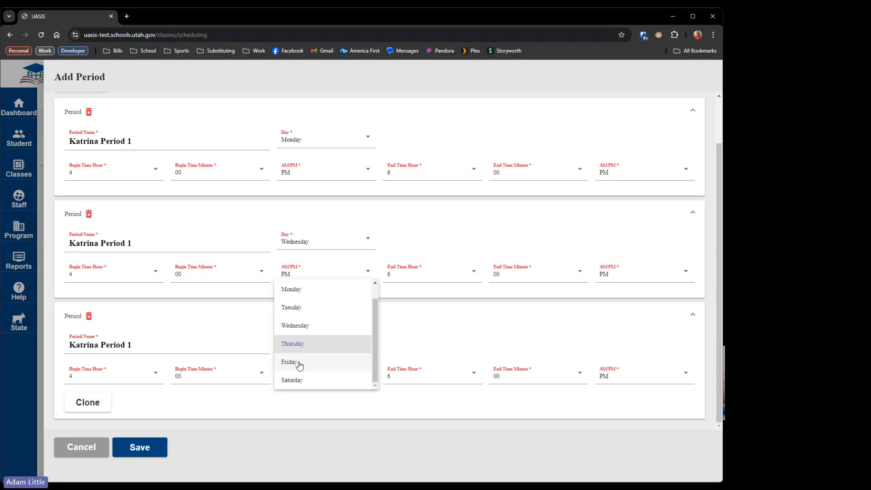
left_click(299, 361)
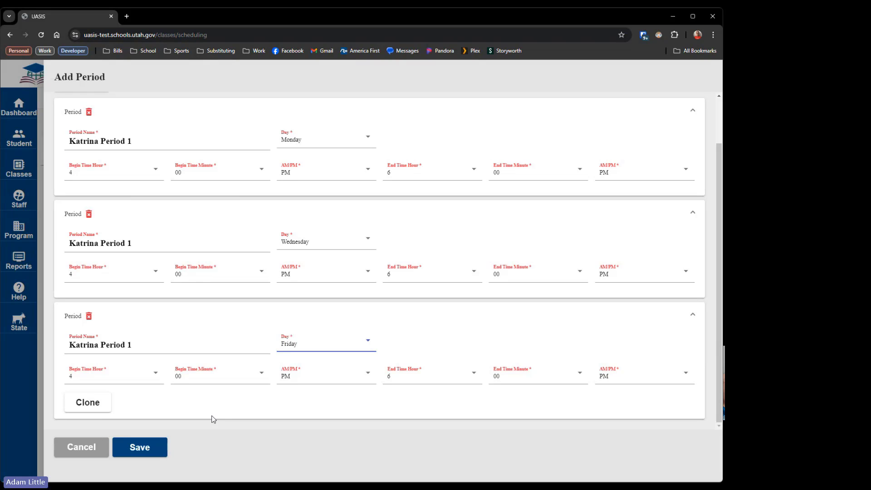
- Change Friday's hours to 2–3 PM and save all three meeting times
left_click(86, 378)
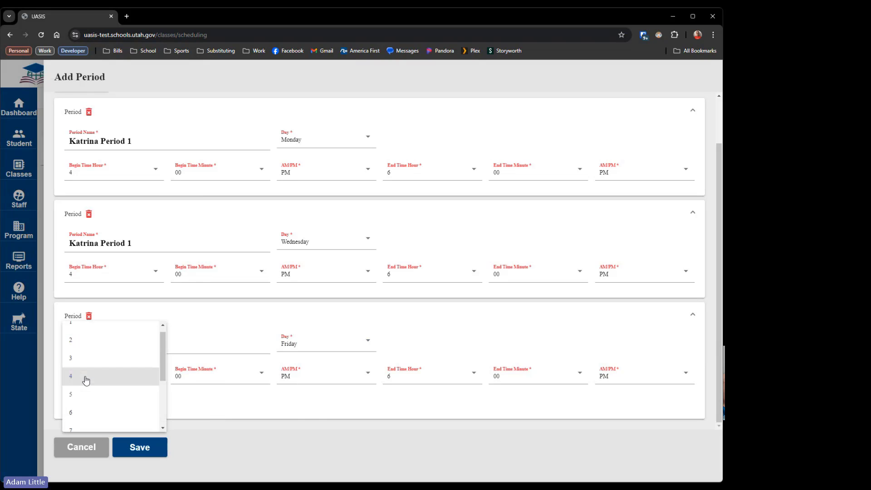
left_click(83, 340)
left_click(422, 376)
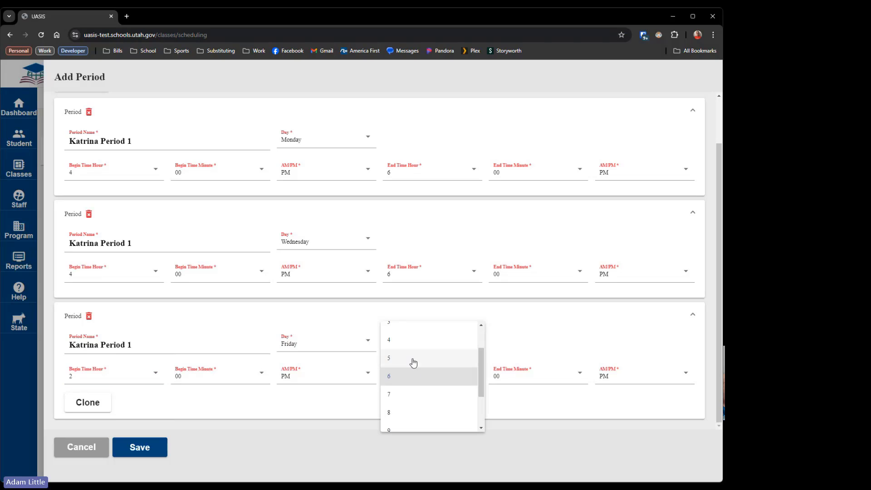
left_click(398, 337)
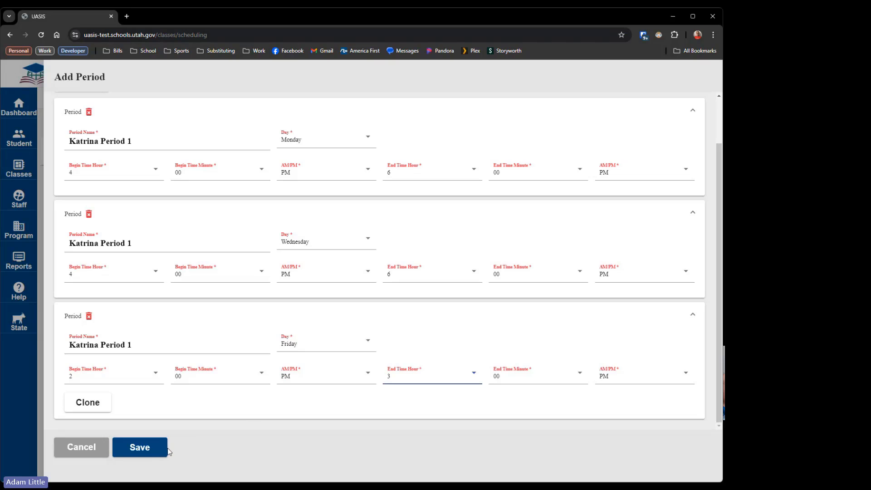
left_click(145, 454)
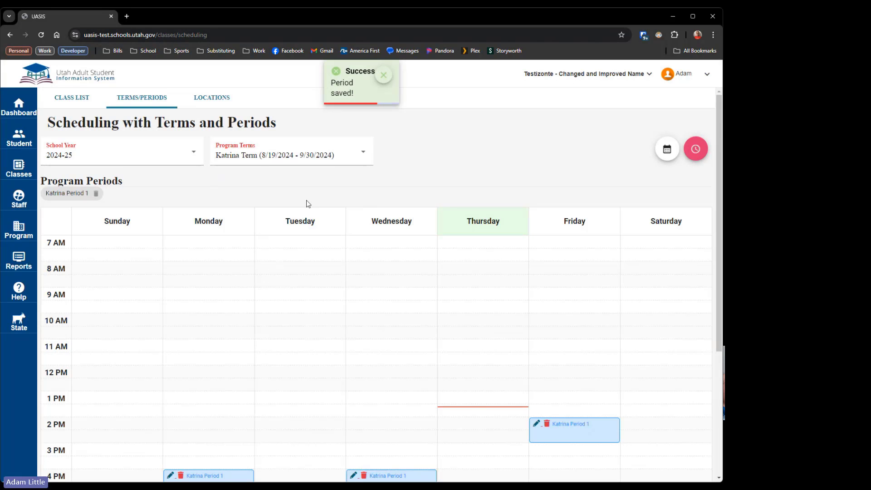
scroll(306, 202, "down", 2)
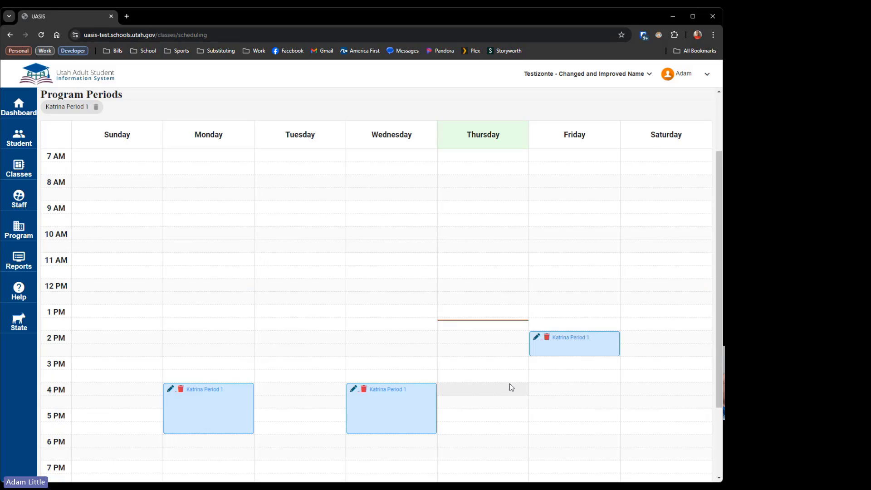
scroll(513, 381, "up", 3)
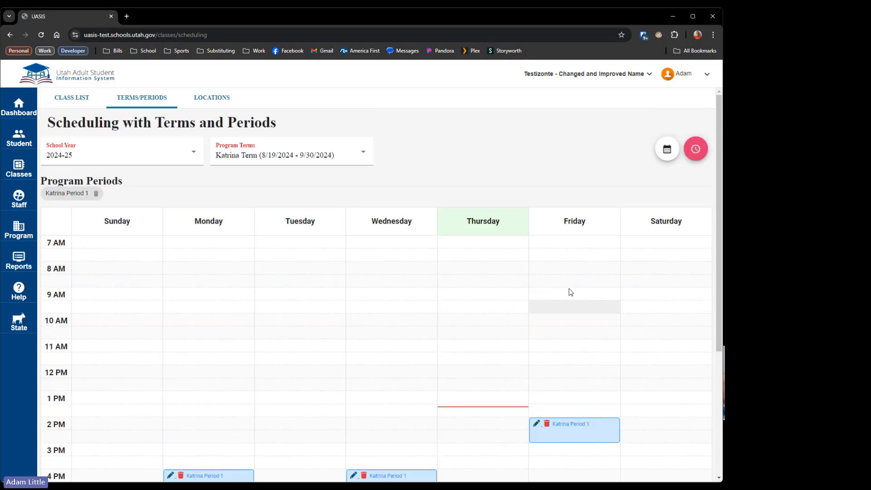
left_click(695, 151)
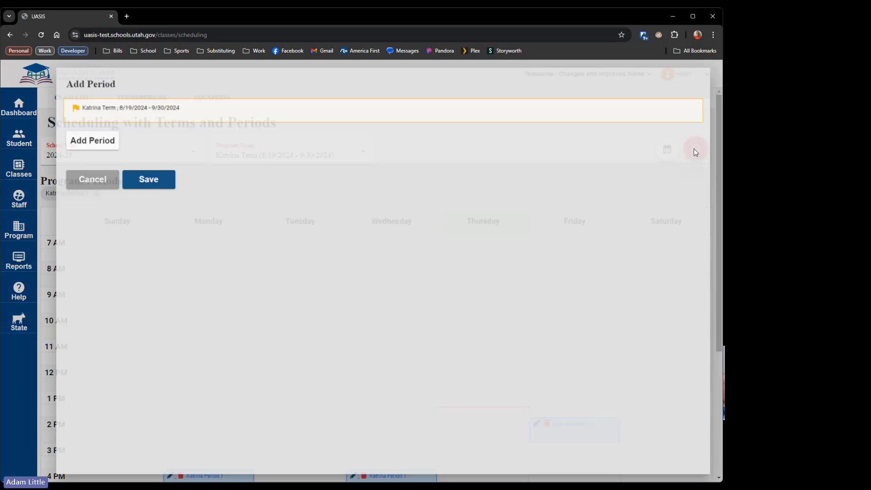
left_click(91, 135)
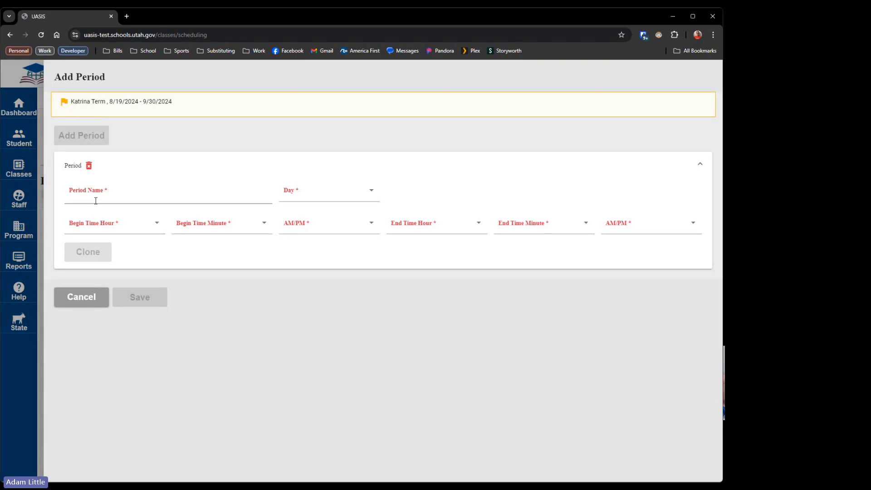
left_click(86, 306)
scroll(361, 283, "down", 4)
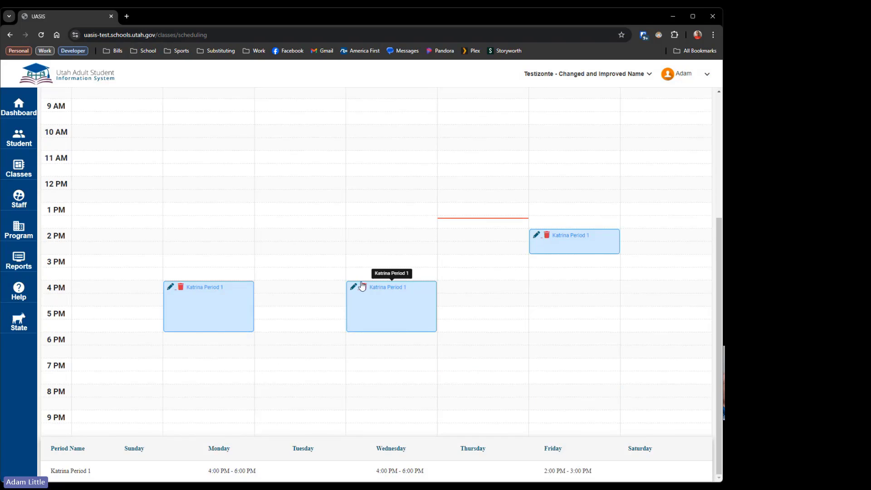
scroll(353, 286, "up", 4)
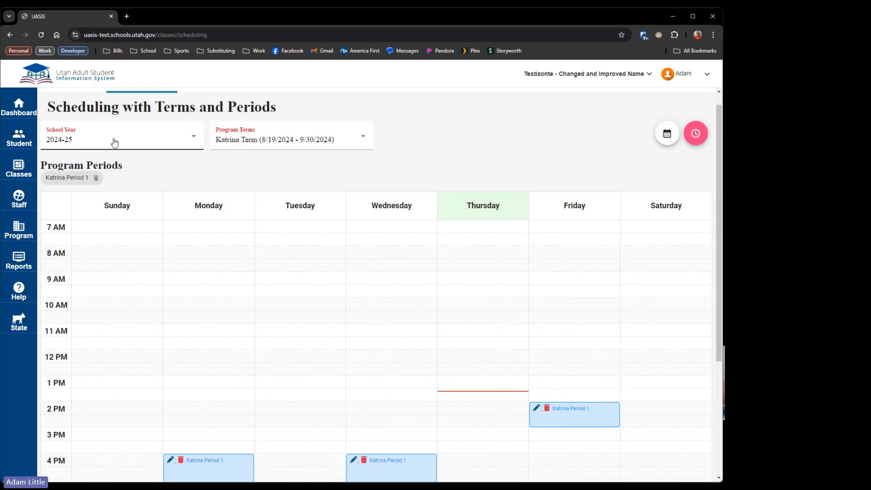
left_click(268, 149)
left_click(242, 119)
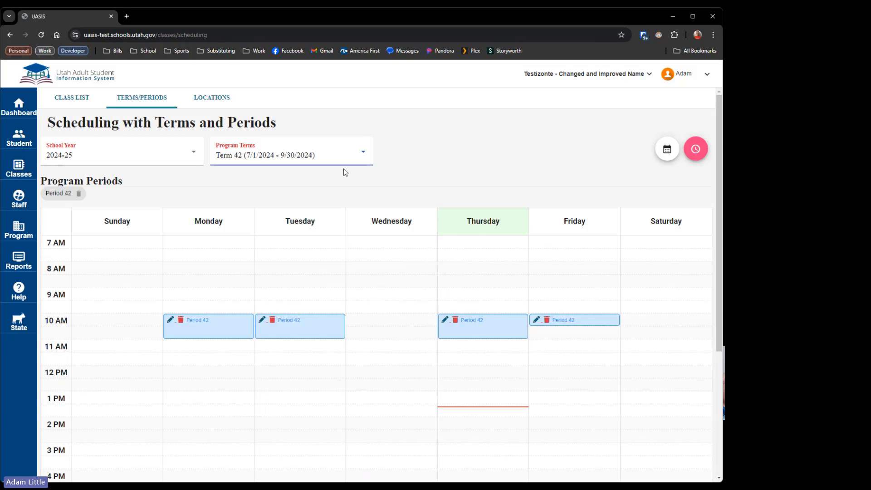
left_click(253, 152)
left_click(257, 178)
scroll(356, 264, "down", 4)
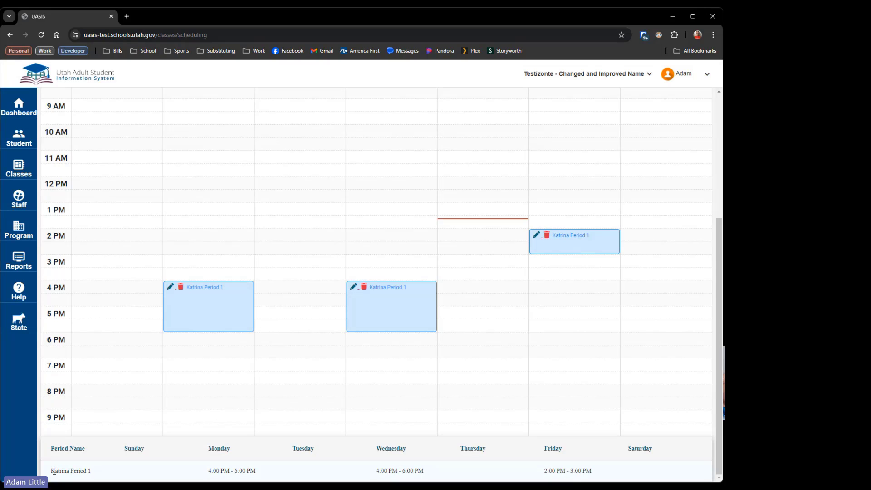
left_click_drag(54, 471, 661, 469)
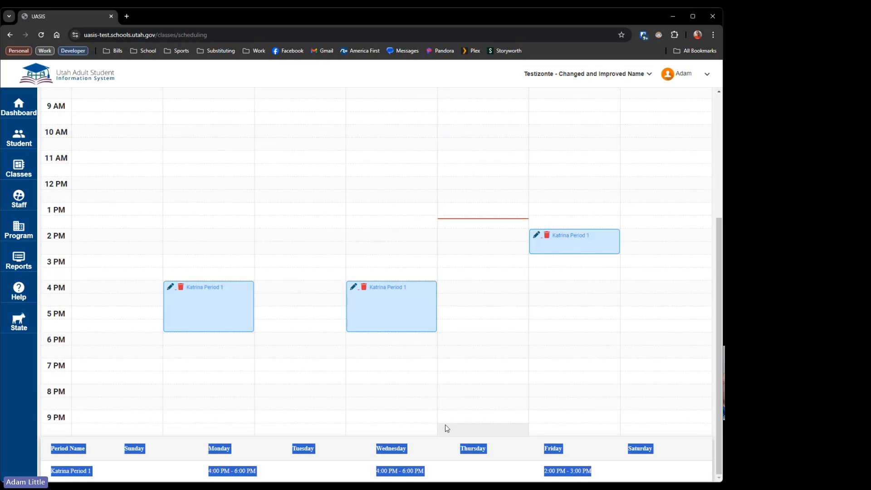
left_click(281, 467)
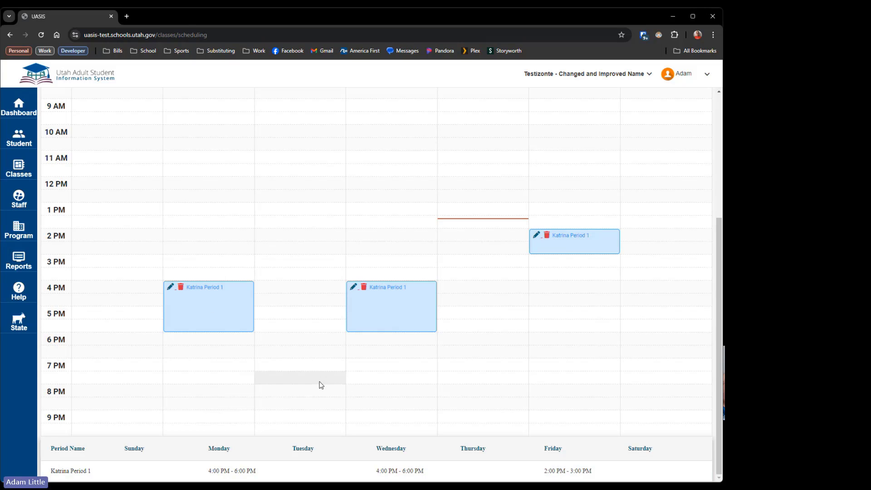
scroll(320, 387, "up", 5)
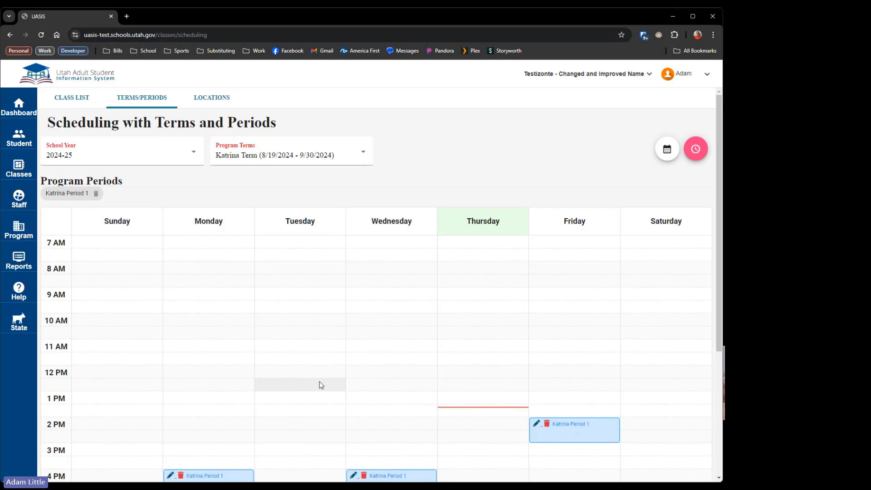
scroll(220, 423, "down", 2)
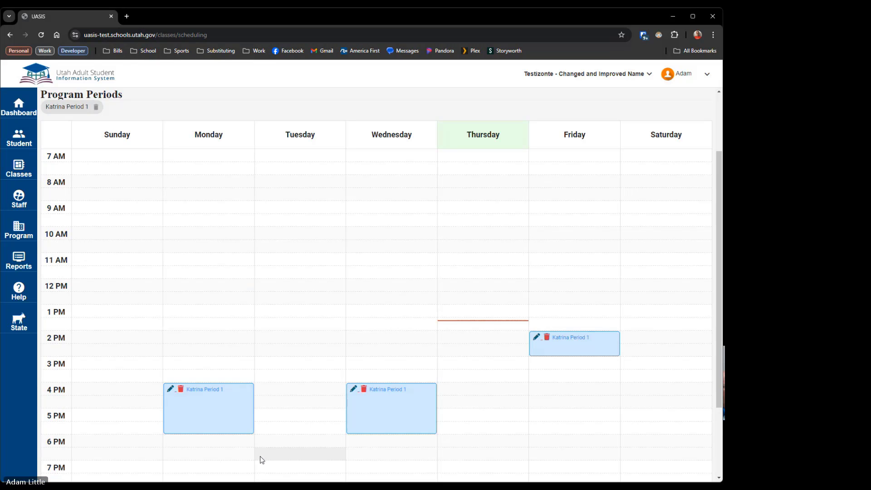
scroll(290, 358, "up", 2)
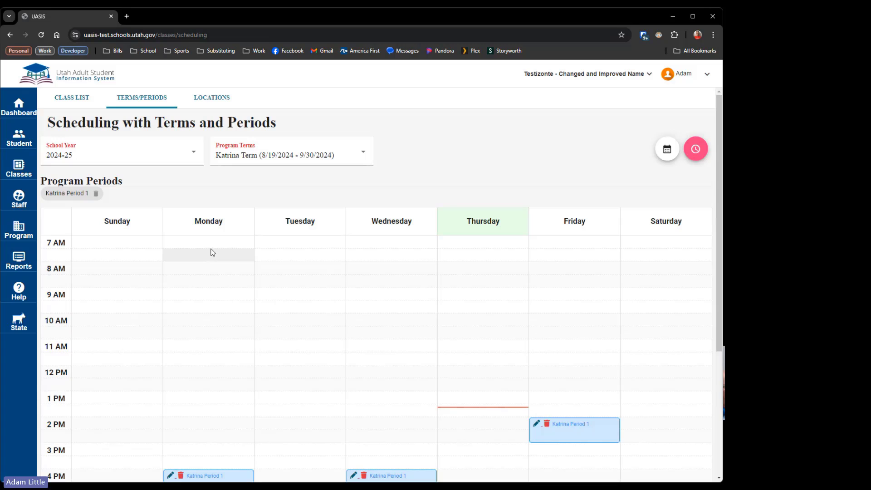
- Add a new period entry named 'Katrina Period 2' on Monday
left_click(696, 149)
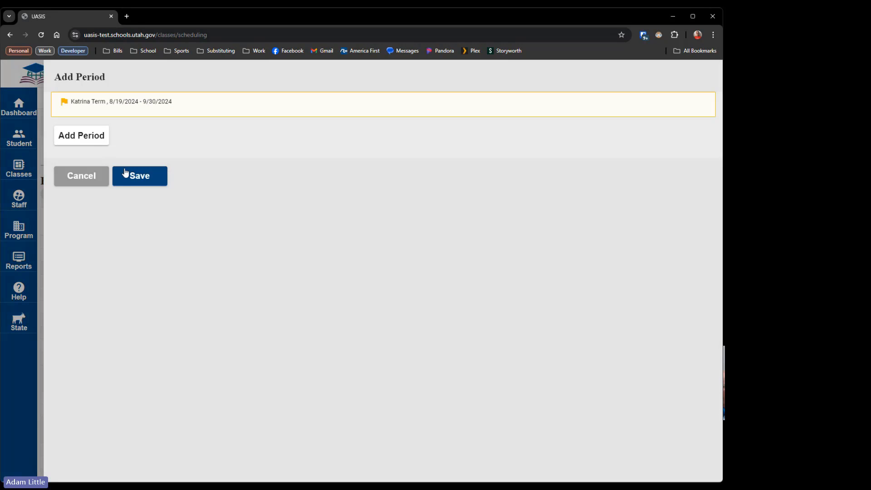
left_click(84, 136)
left_click(105, 195)
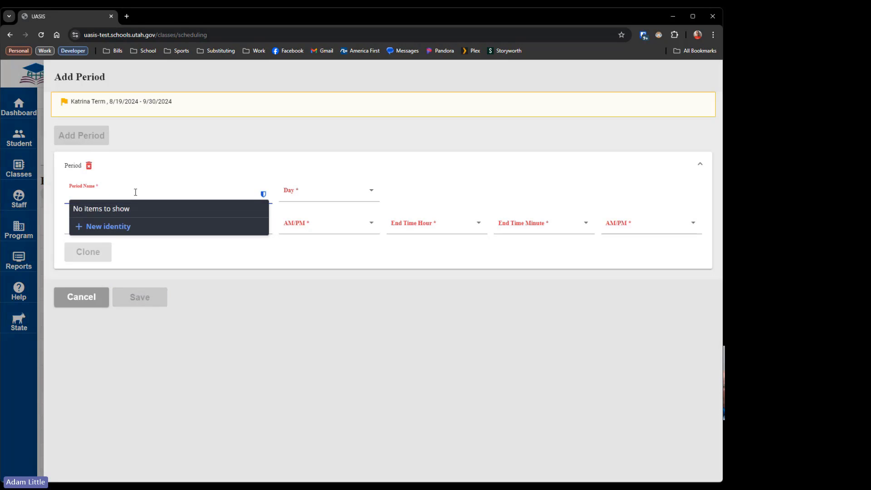
type("Katrina Period 2")
key("Tab")
key("m")
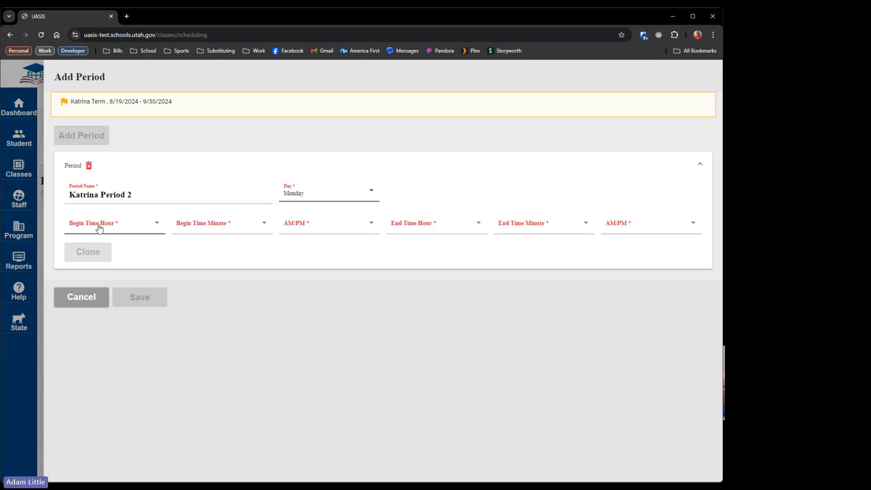
- Set Katrina Period 2's begin time to 6:00 PM
left_click(97, 225)
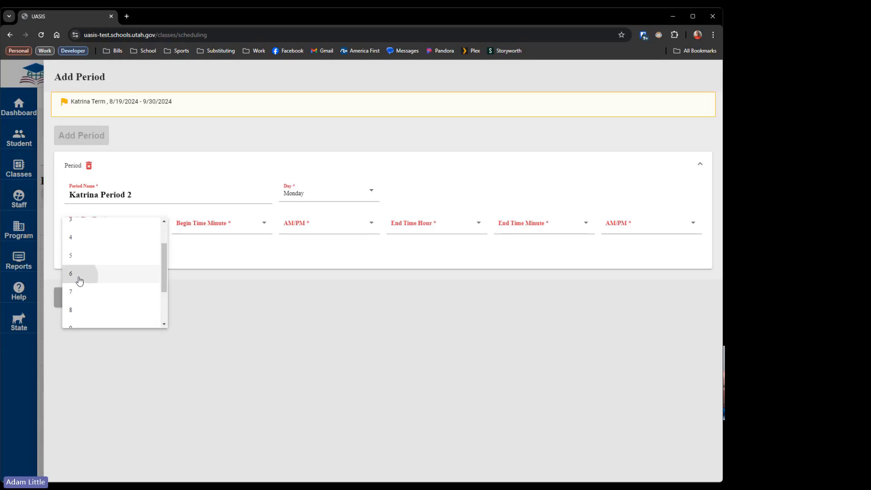
left_click(77, 278)
left_click(208, 230)
left_click(208, 229)
left_click(307, 229)
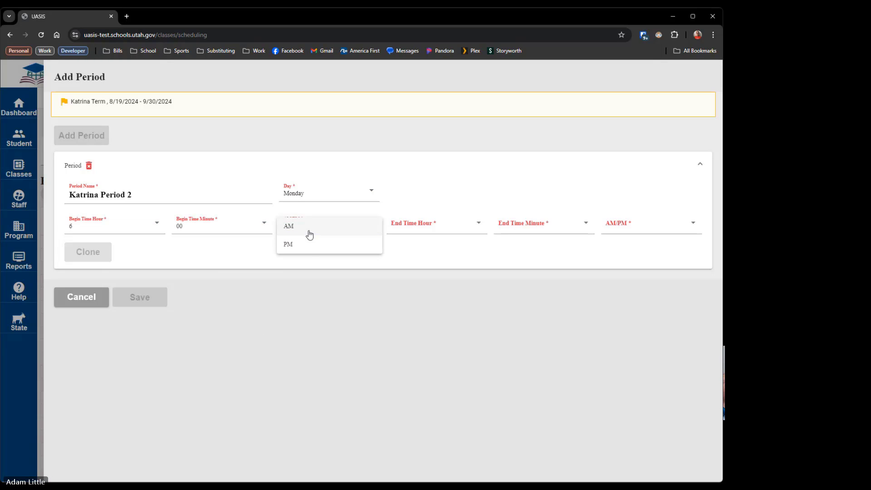
left_click(307, 244)
- Set Katrina Period 2's end time to 7:00 PM
left_click(410, 231)
scroll(410, 291, "down", 1)
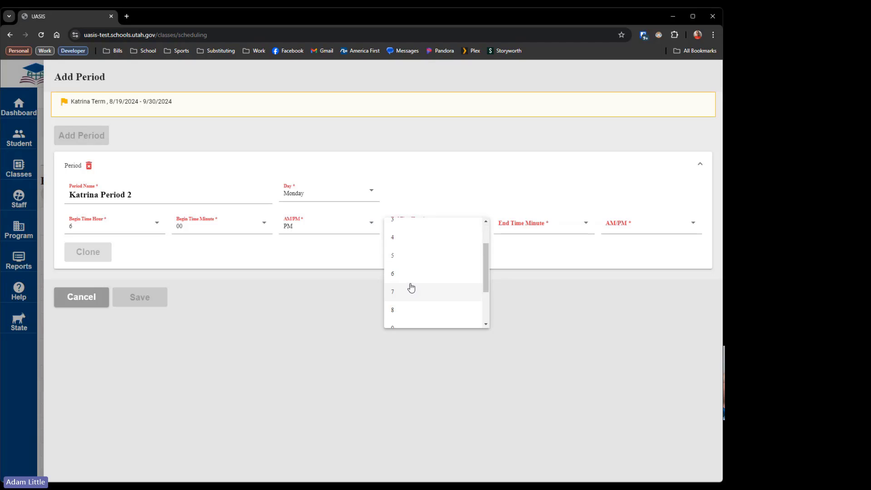
left_click(410, 288)
left_click(540, 233)
left_click(540, 234)
left_click(612, 227)
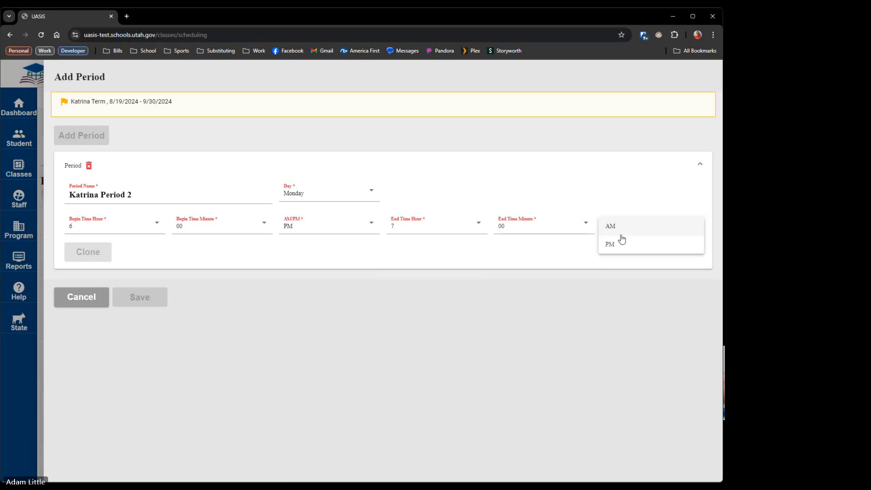
left_click(606, 245)
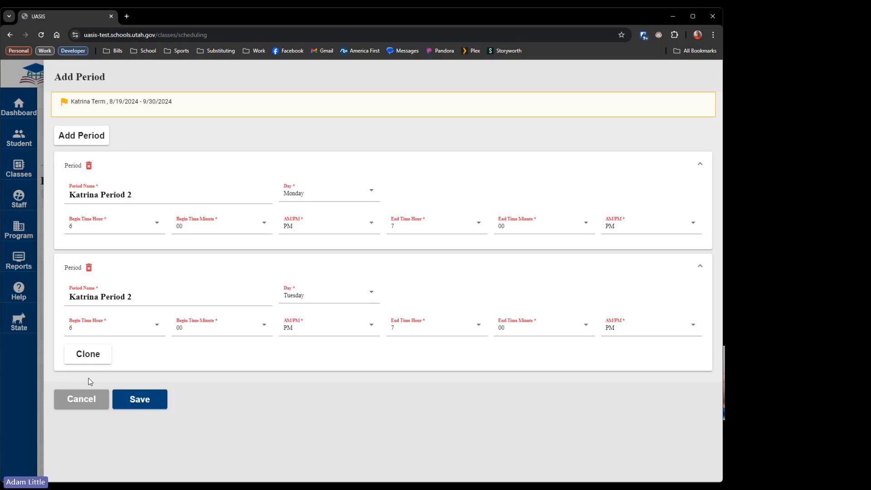
- Clone the period for the additional weekdays and save Katrina Period 2
left_click(86, 357)
scroll(182, 318, "down", 2)
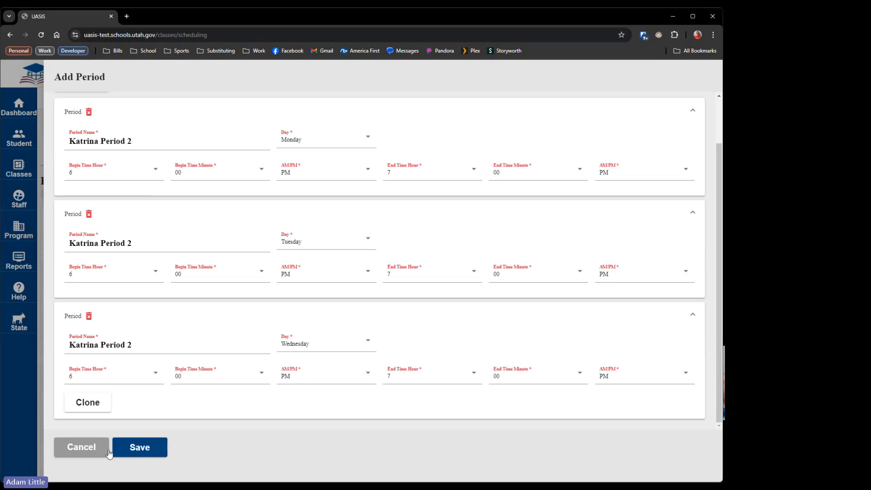
left_click(136, 448)
scroll(304, 309, "down", 5)
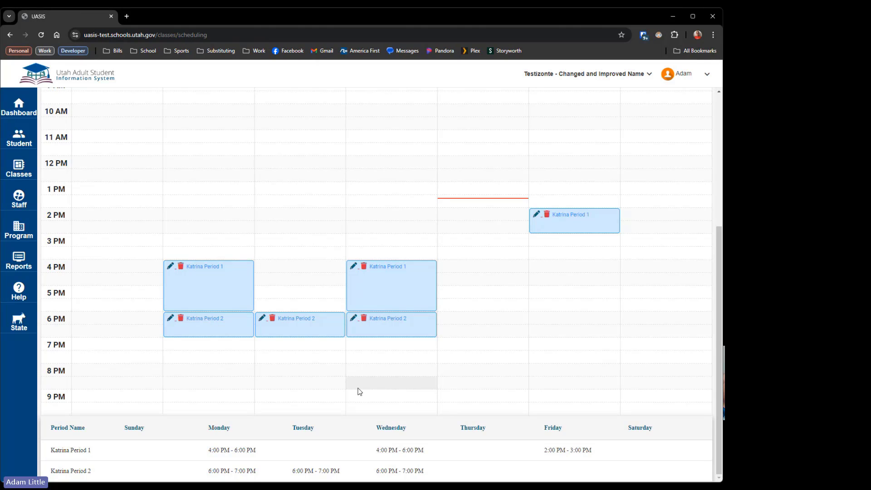
scroll(289, 305, "up", 5)
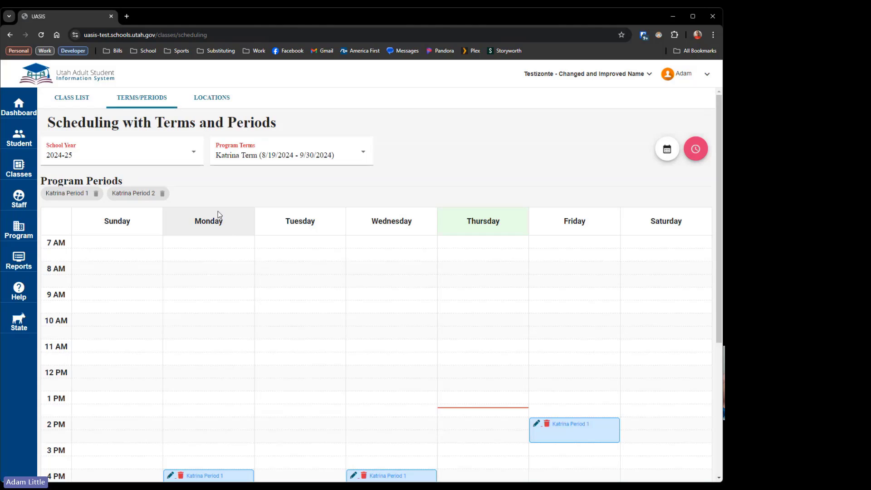
- Switch to the Class List page showing the existing classes
left_click(72, 99)
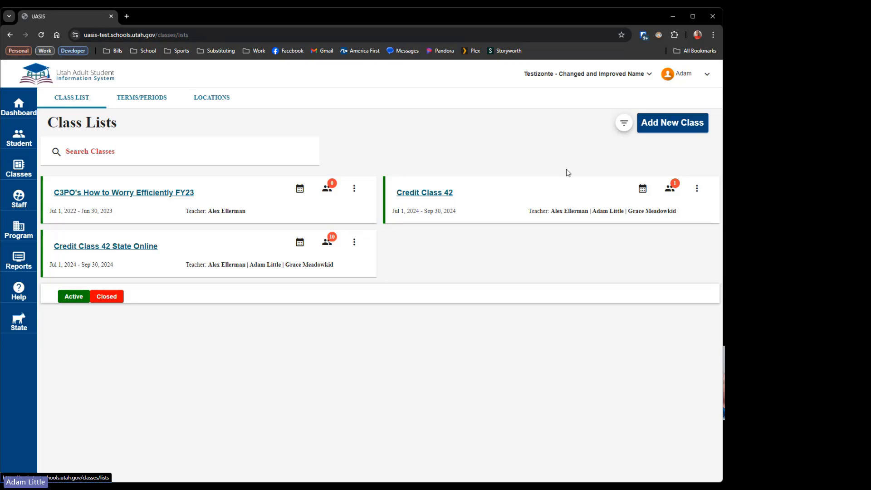
left_click(625, 123)
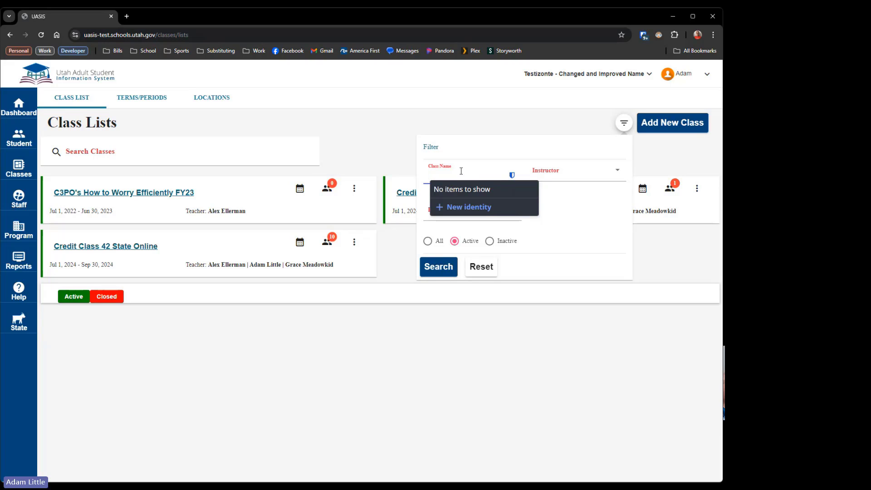
left_click(577, 221)
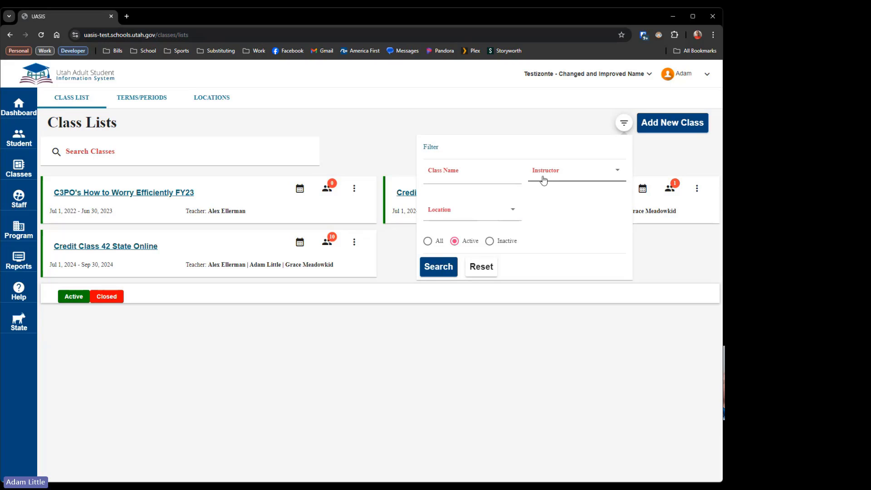
left_click(558, 176)
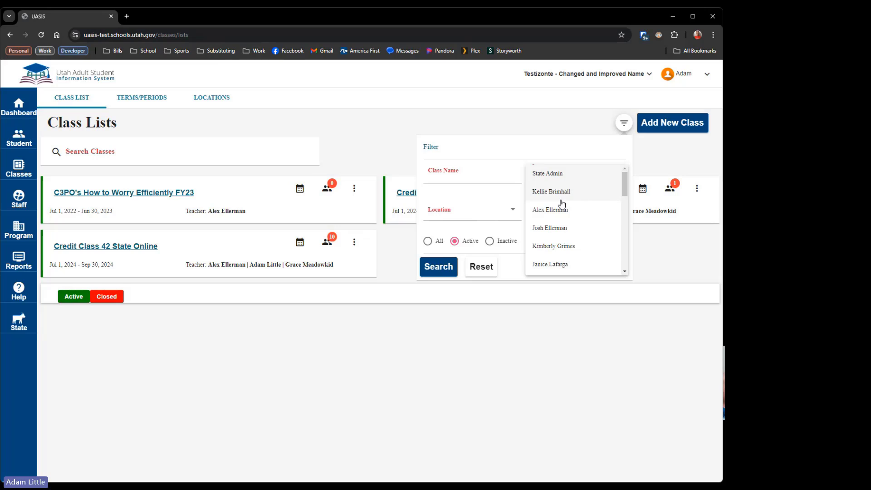
left_click(512, 152)
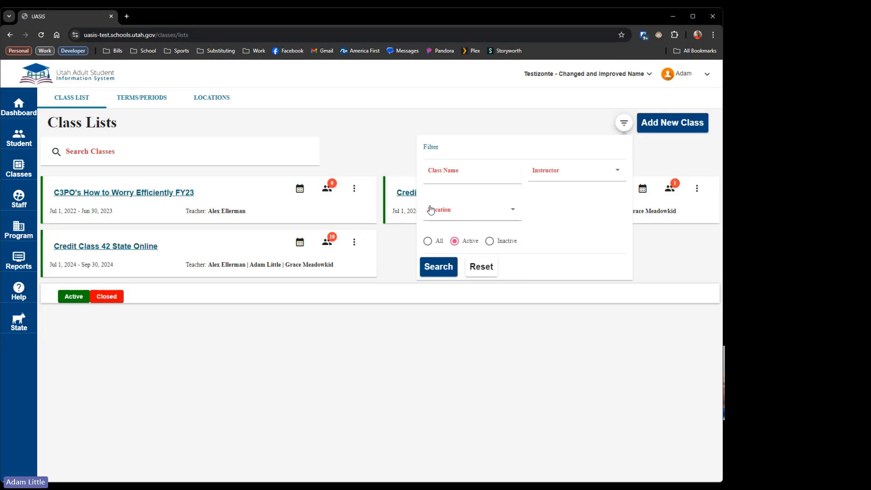
left_click(502, 244)
left_click(439, 268)
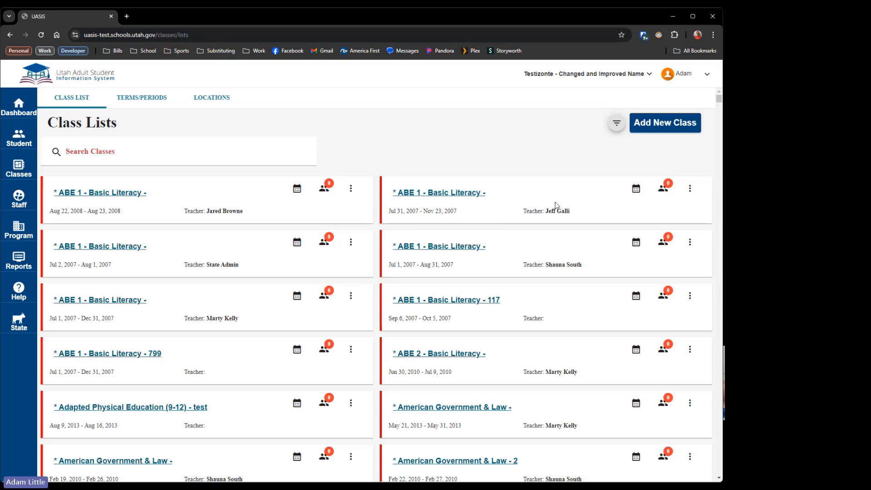
scroll(211, 277, "down", 1)
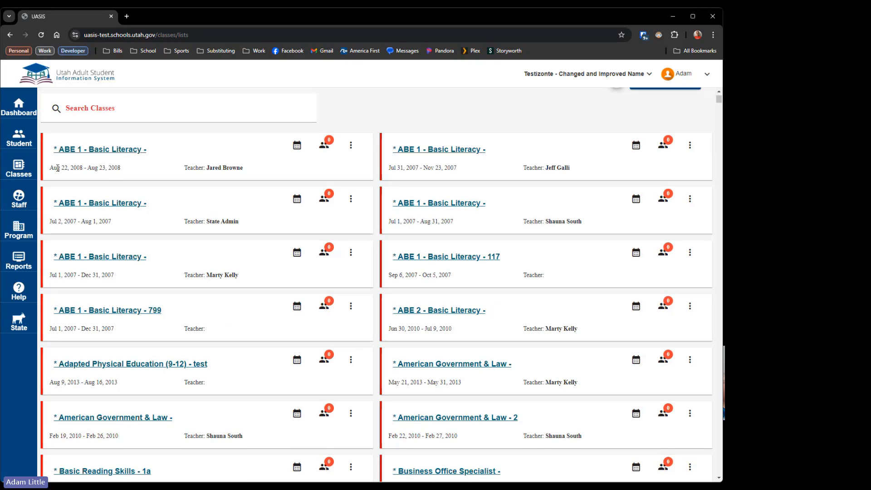
left_click_drag(54, 167, 138, 173)
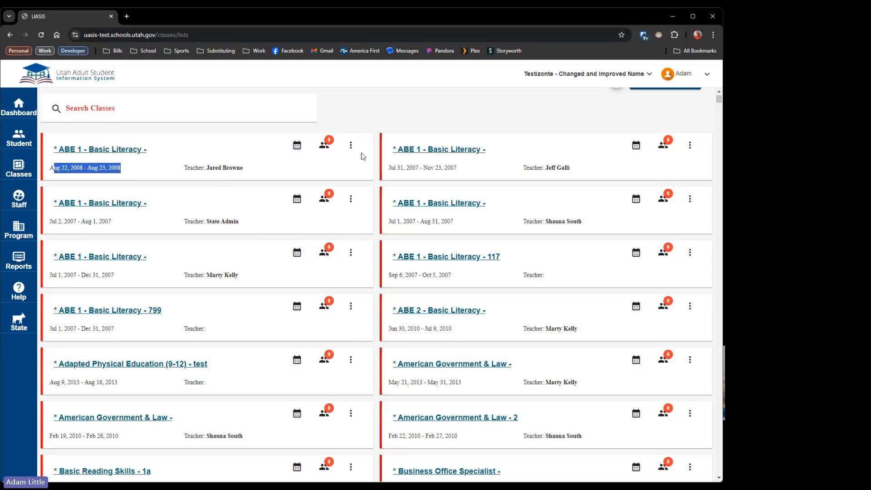
scroll(558, 145, "up", 1)
left_click(617, 123)
left_click(463, 175)
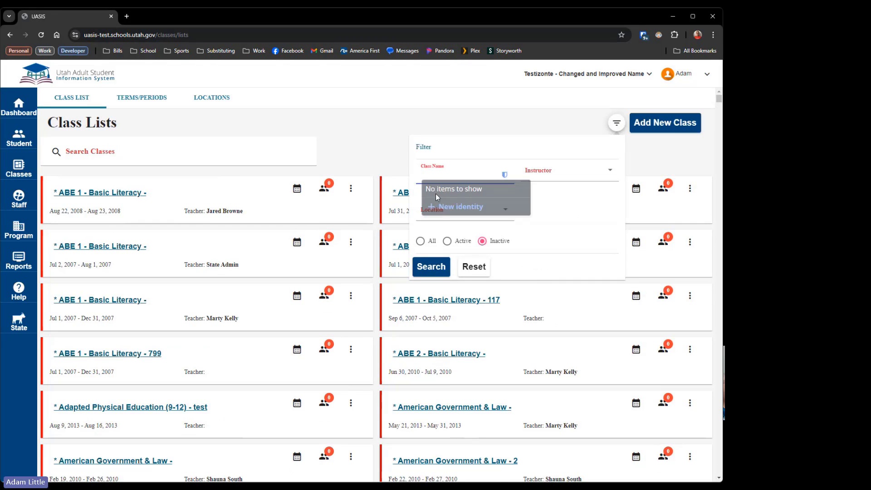
left_click(447, 241)
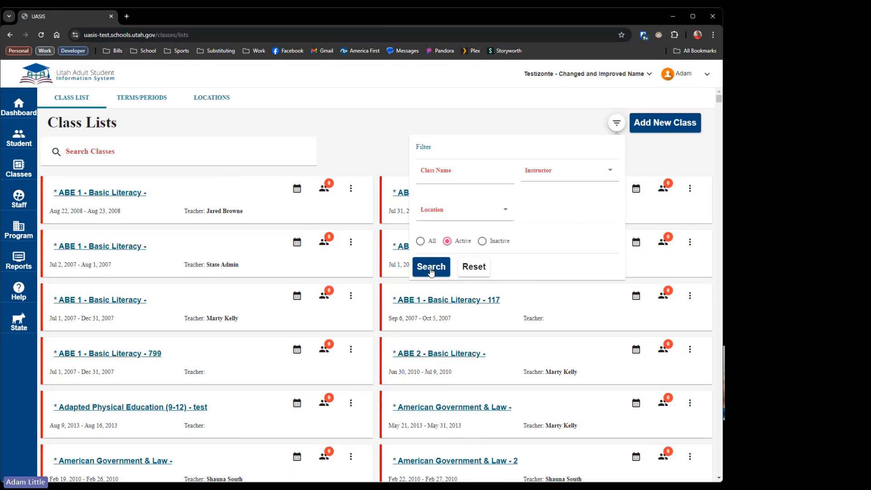
left_click(424, 268)
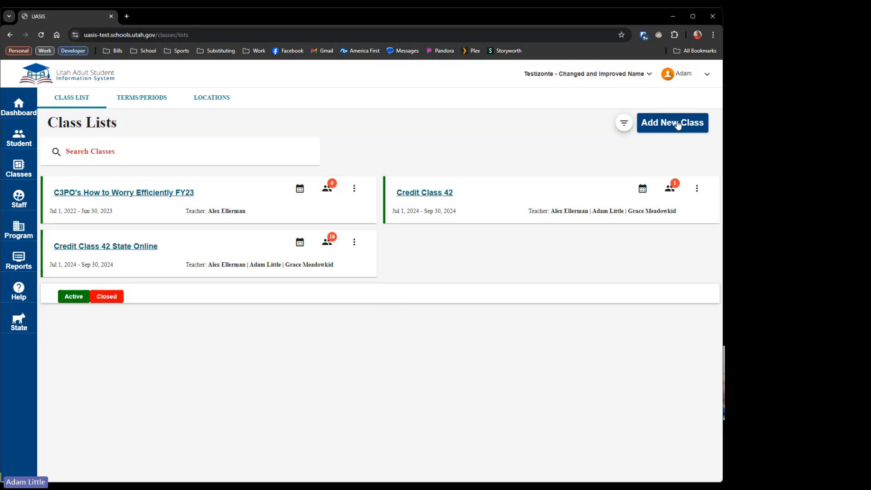
- Open the Add New Class form and enter the class name 'Katrina Class 1'
left_click(656, 129)
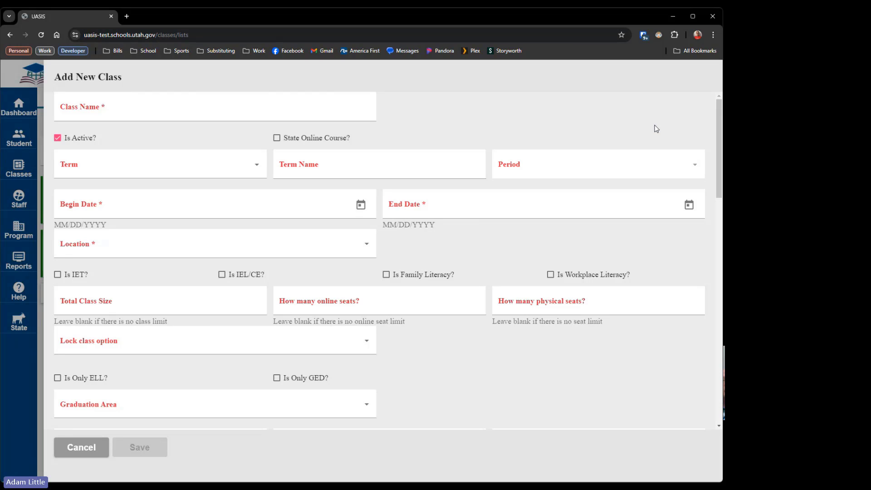
left_click(131, 111)
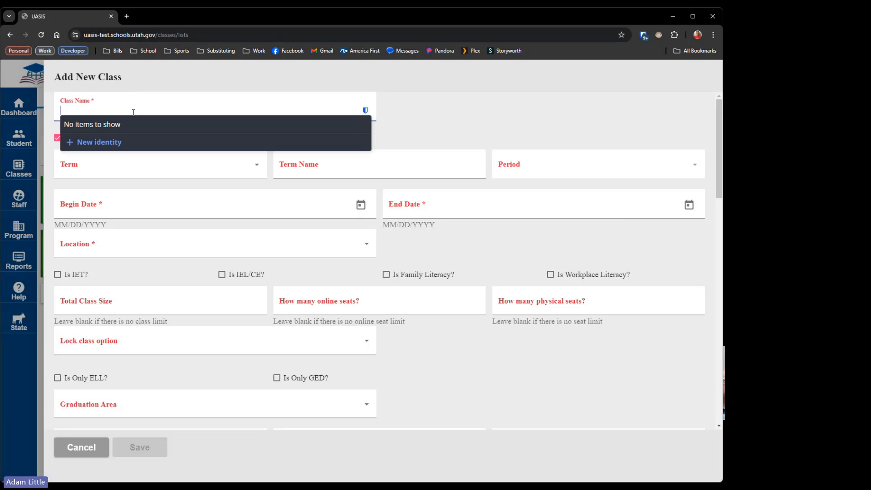
type("Katrina Class 1")
left_click(411, 112)
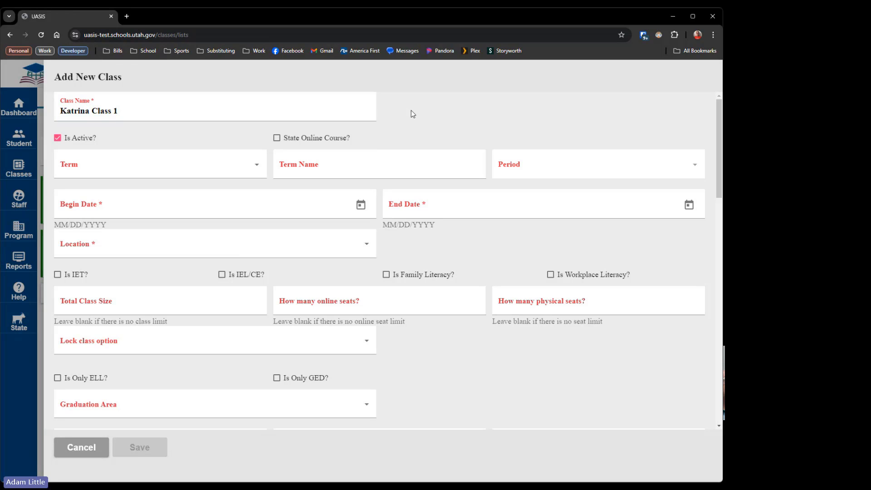
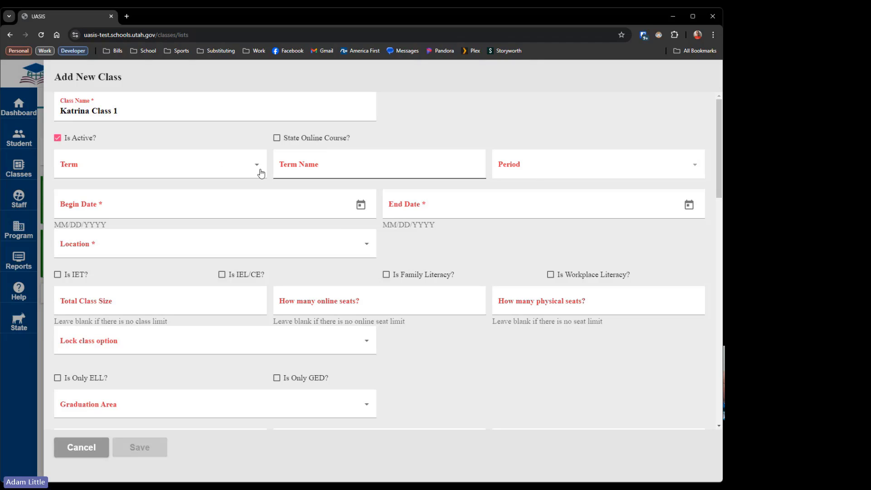
- Pick Katrina Term from the Term list and Katrina Period 1 from the Period list
left_click(208, 166)
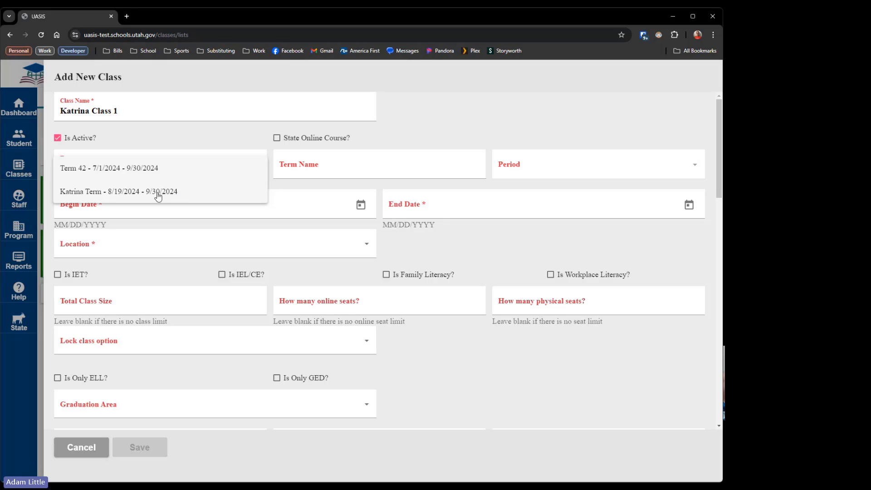
left_click(159, 194)
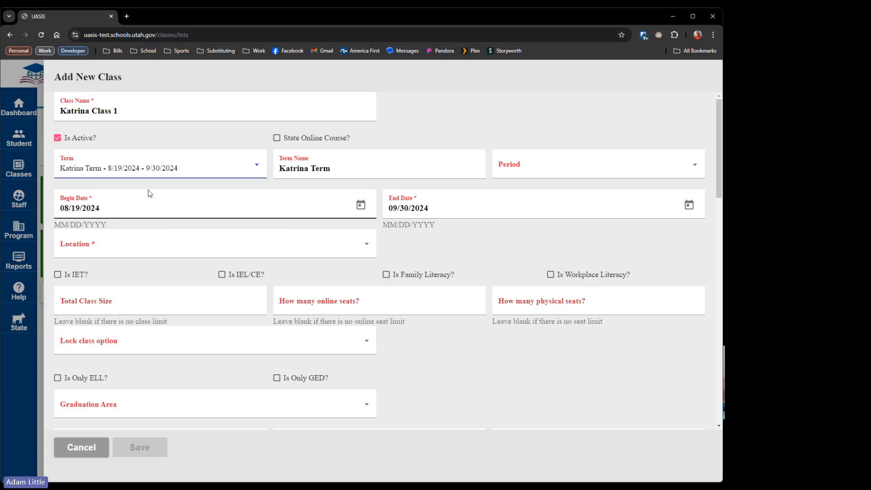
left_click_drag(280, 168, 350, 167)
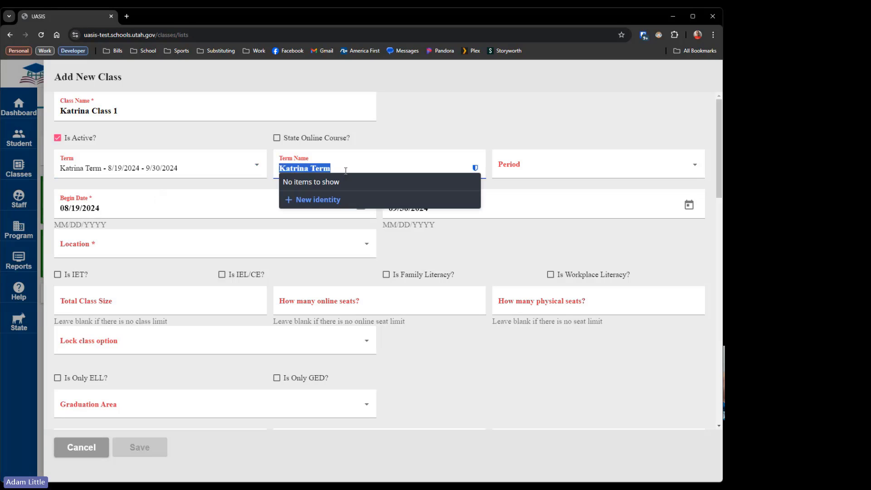
left_click(351, 163)
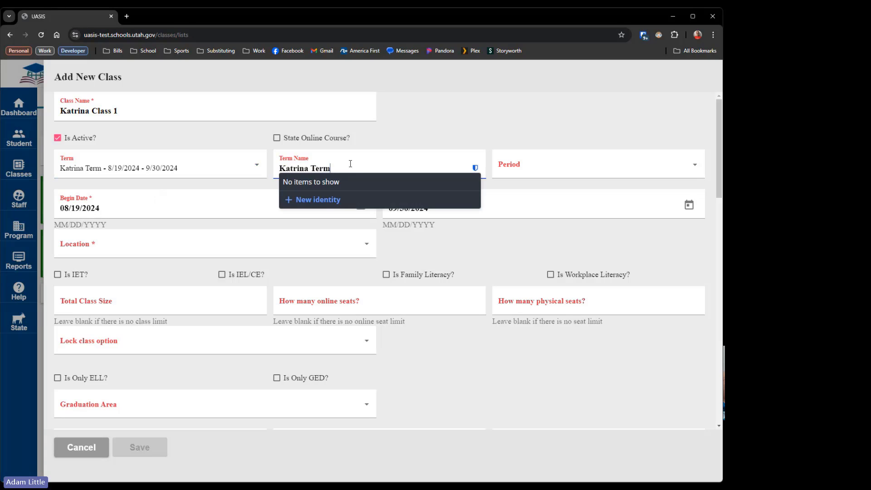
left_click(67, 208)
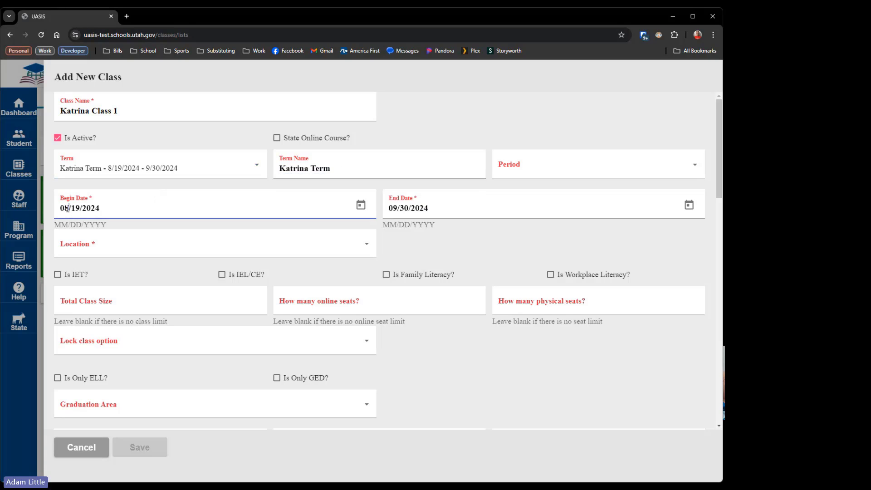
left_click(401, 207)
left_click(433, 244)
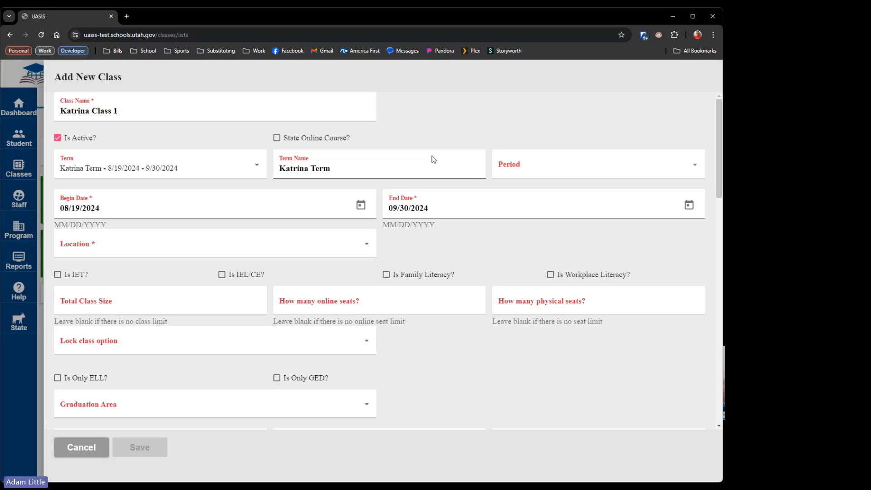
left_click(542, 159)
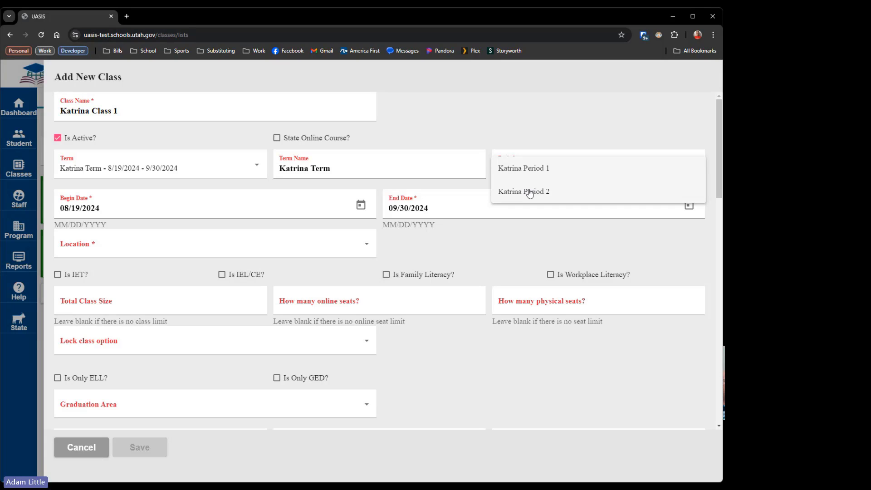
left_click(540, 168)
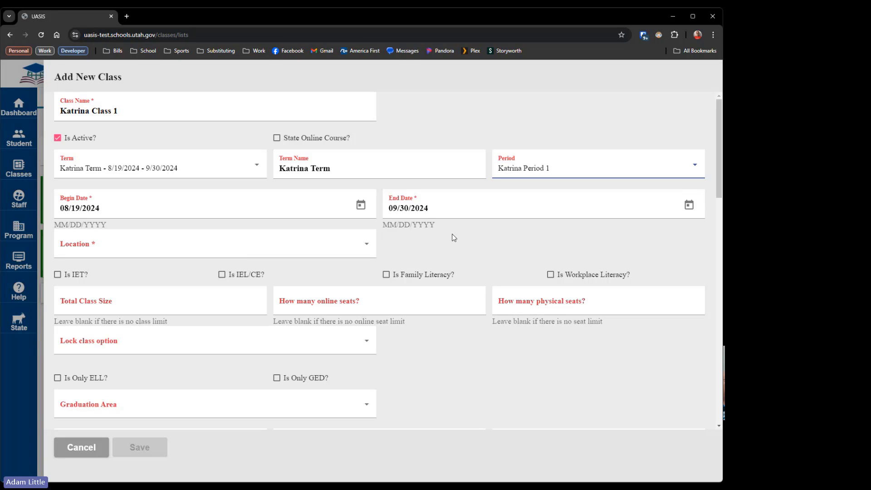
- Tick Monday, Wednesday and Friday as meeting days
scroll(454, 235, "down", 15)
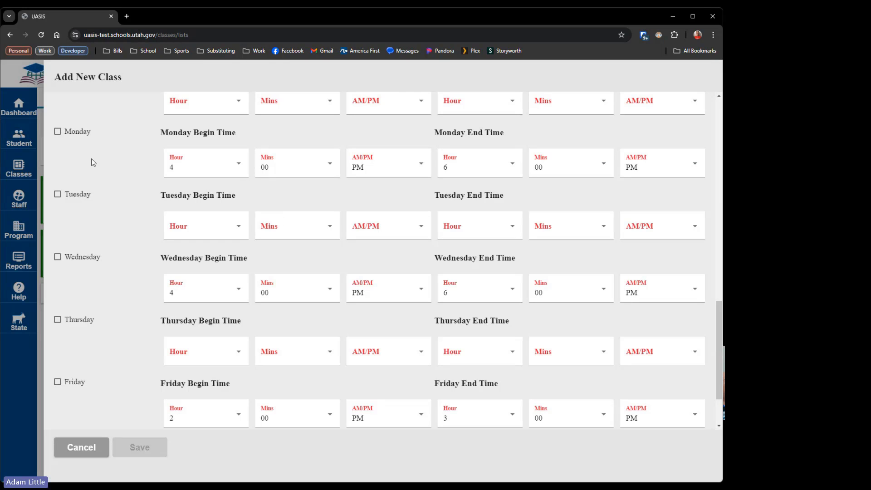
left_click(57, 133)
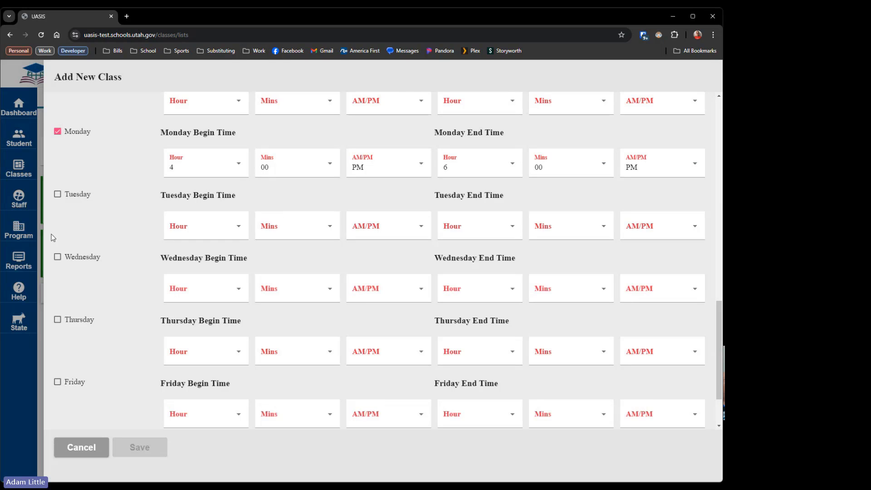
left_click(58, 257)
left_click(57, 383)
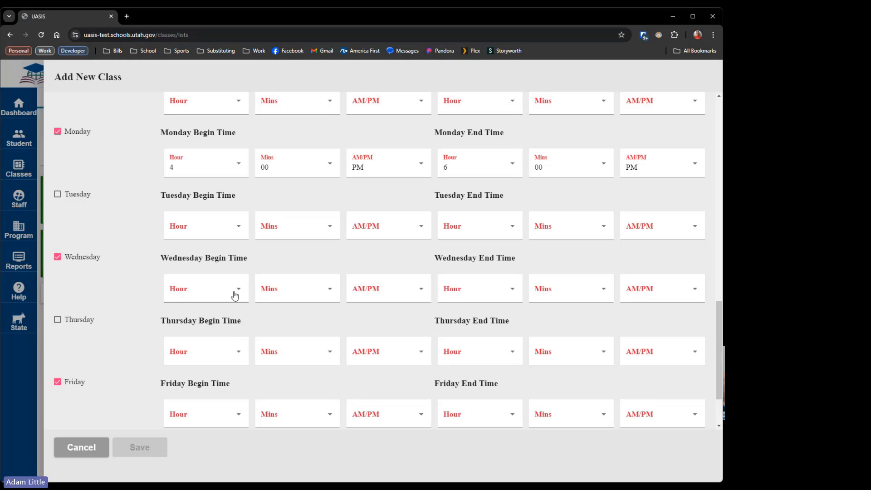
- Set Wednesday's meeting time to 4:00 PM – 6:00 PM
left_click(213, 291)
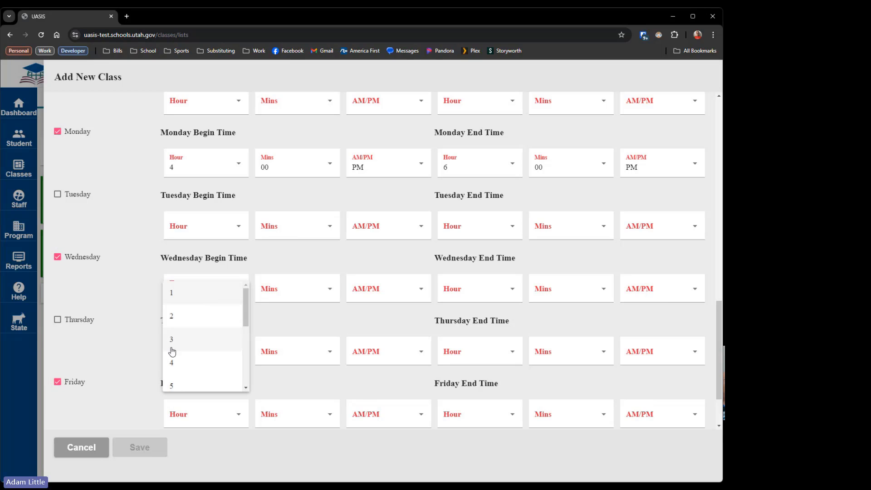
left_click(230, 363)
left_click(295, 293)
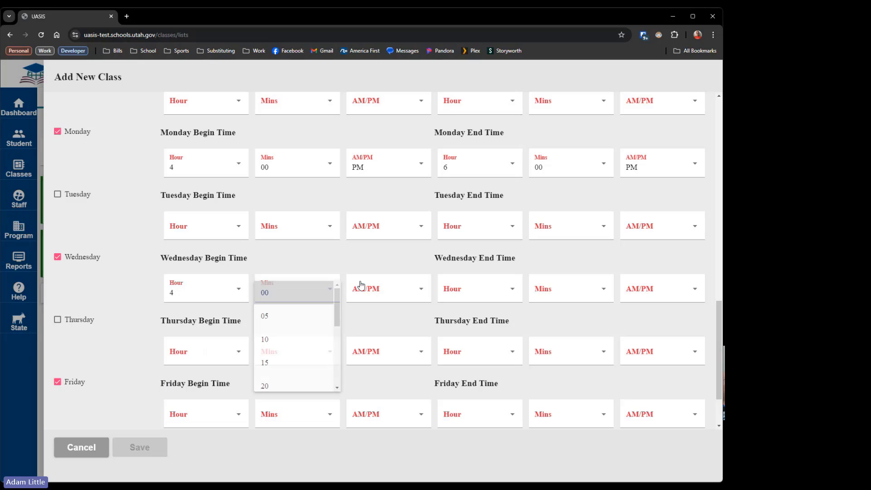
left_click(291, 287)
left_click(394, 294)
left_click(401, 312)
left_click(482, 294)
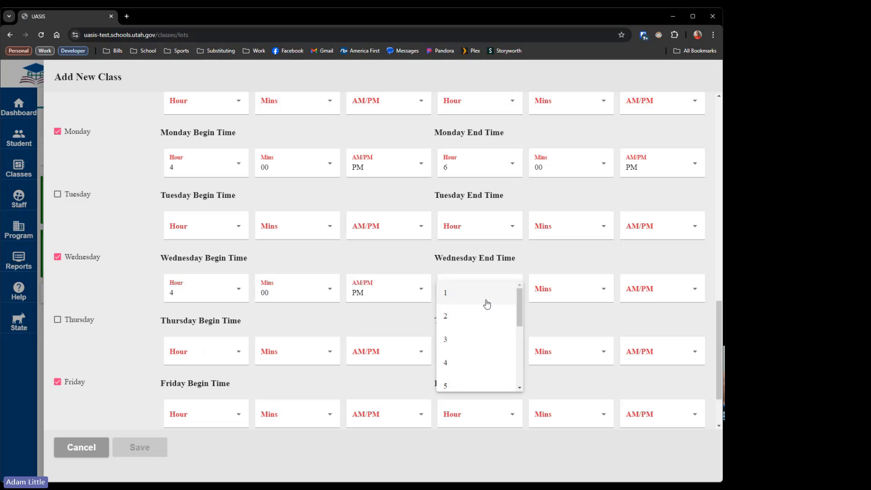
scroll(474, 344, "down", 1)
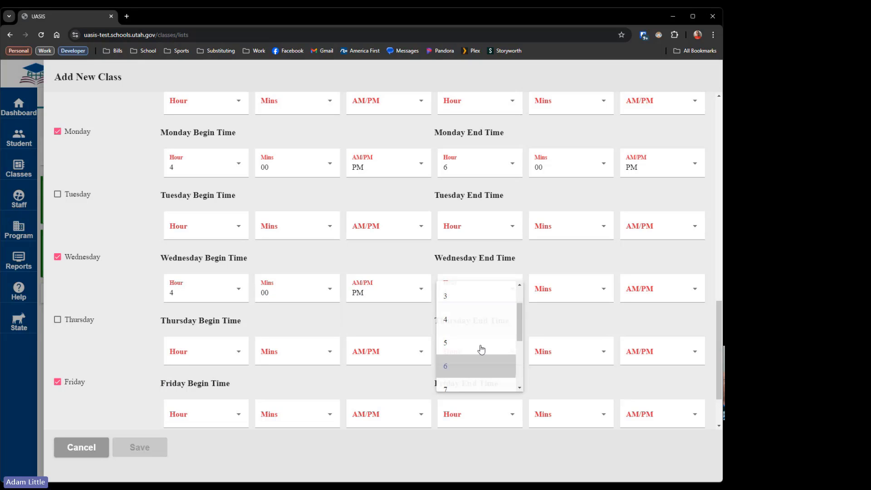
left_click(480, 361)
left_click(560, 293)
left_click(567, 296)
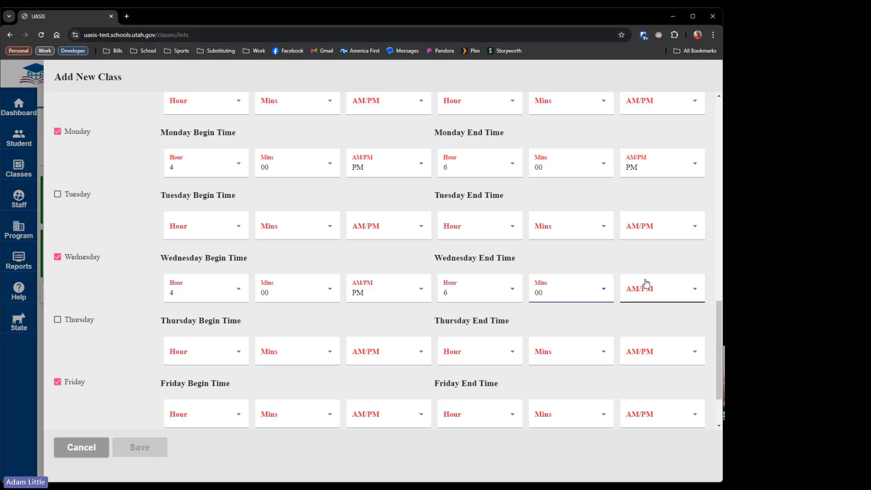
left_click(650, 282)
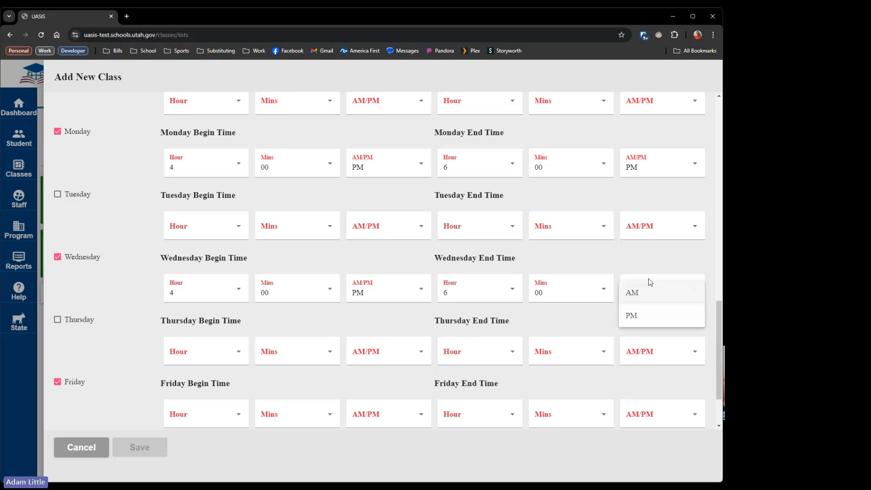
left_click(640, 318)
- Set Friday's meeting time to 2:00 PM – 3:00 PM
left_click(212, 419)
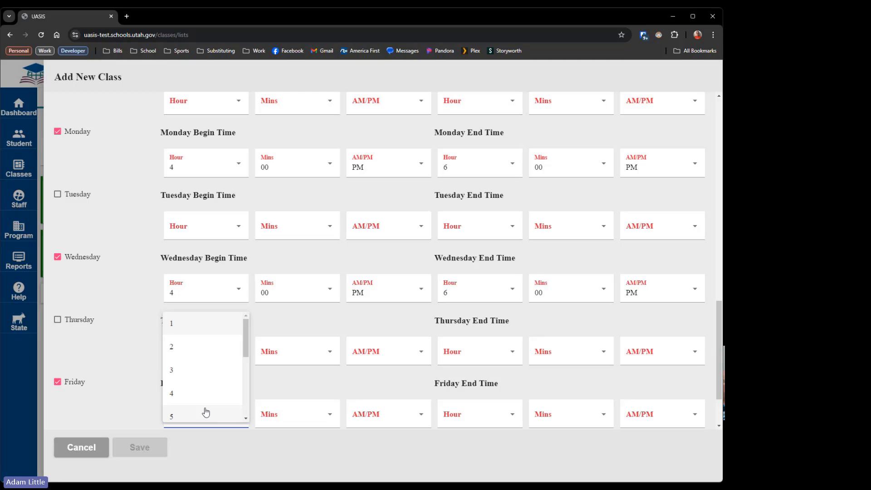
left_click(195, 349)
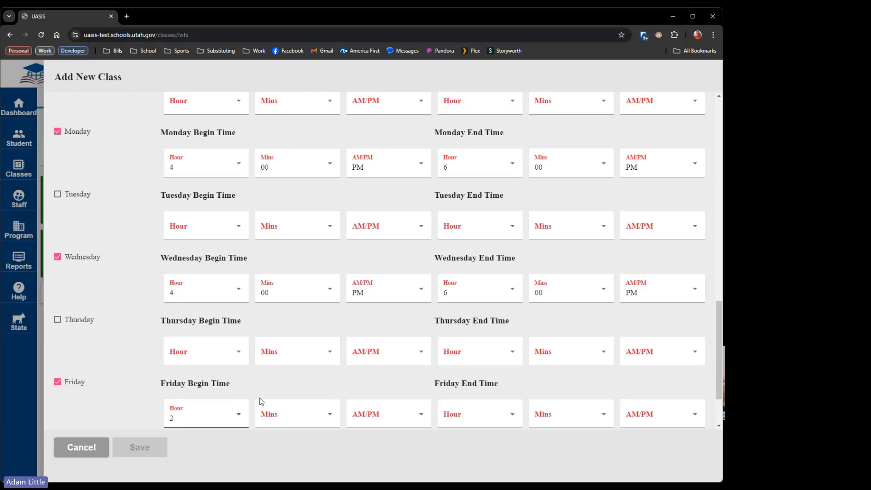
left_click(275, 411)
left_click(279, 321)
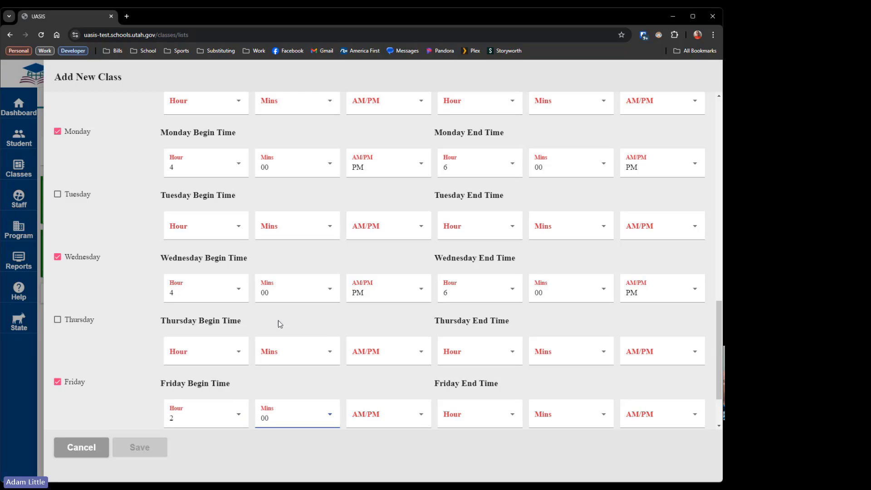
key("p")
key("Tab")
key("3")
key("Tab")
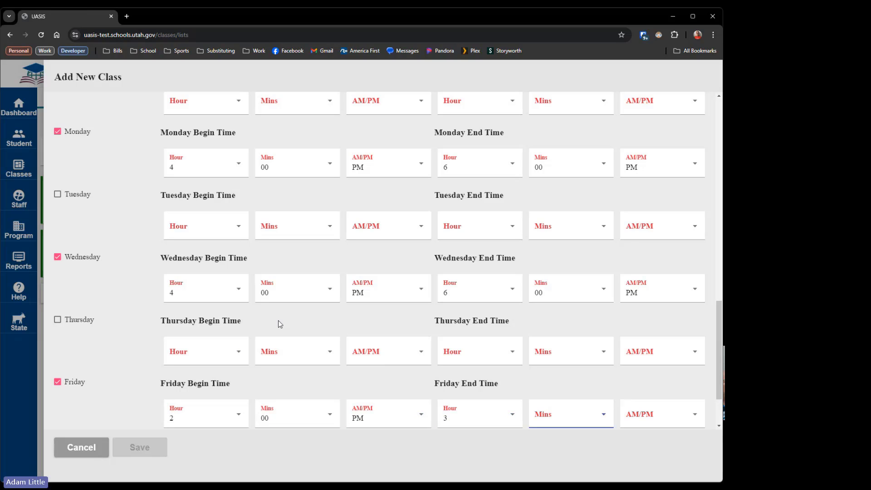
key("0")
key("Tab")
key("p")
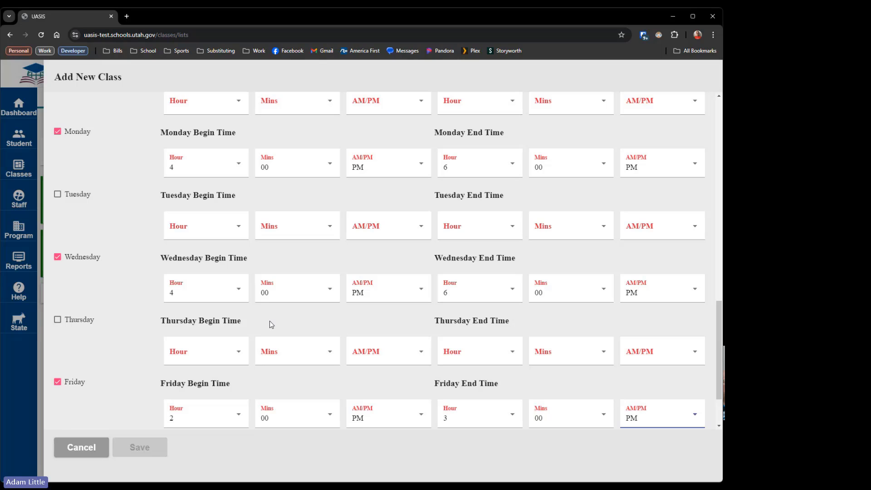
scroll(271, 319, "up", 3)
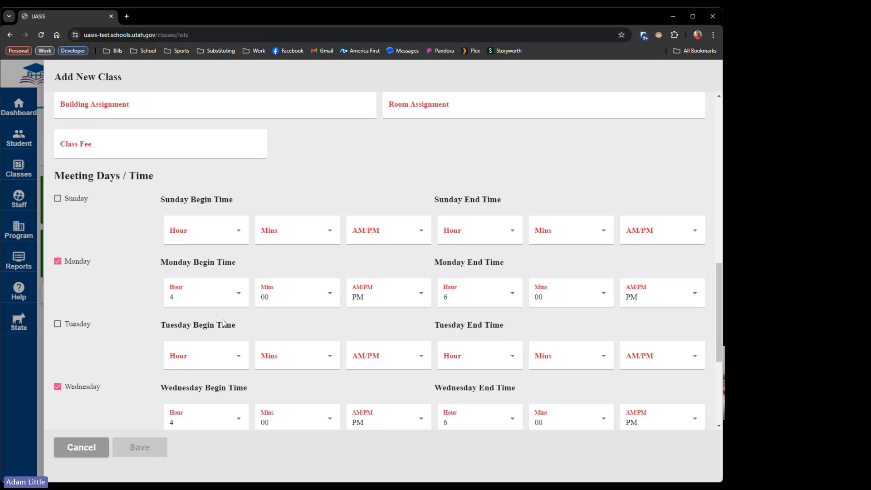
- Choose Katrina Location from the Location dropdown
scroll(222, 320, "up", 15)
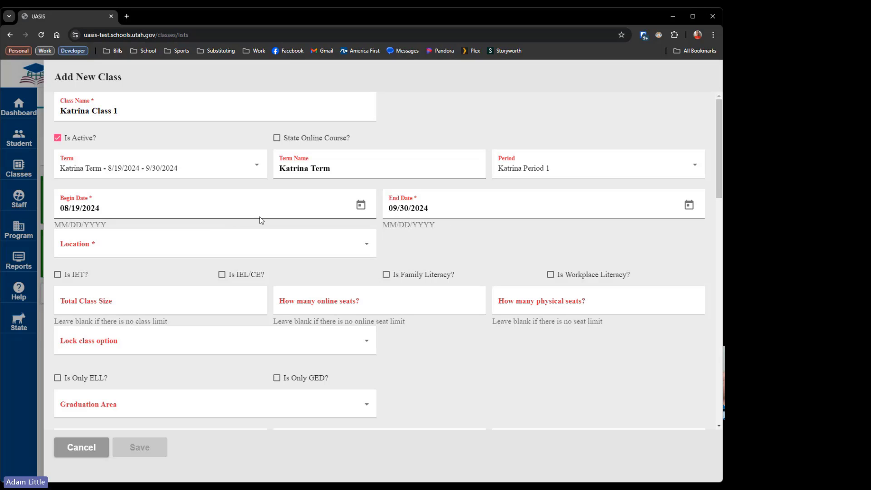
left_click(123, 249)
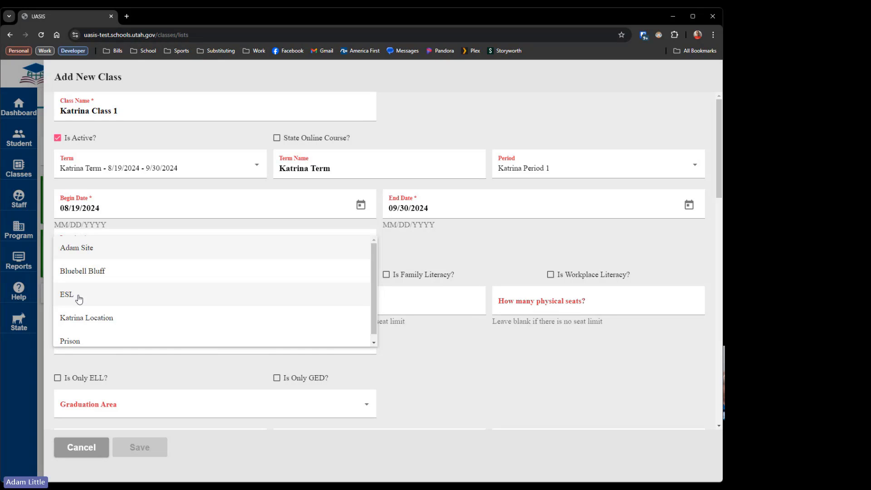
left_click(99, 317)
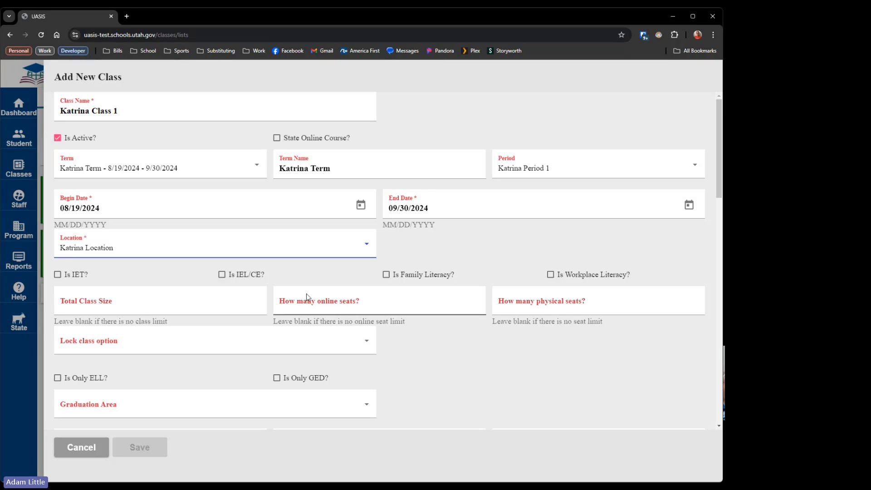
- Enter 25 as the Total Class Size, leaving the IET option unchecked
left_click(58, 276)
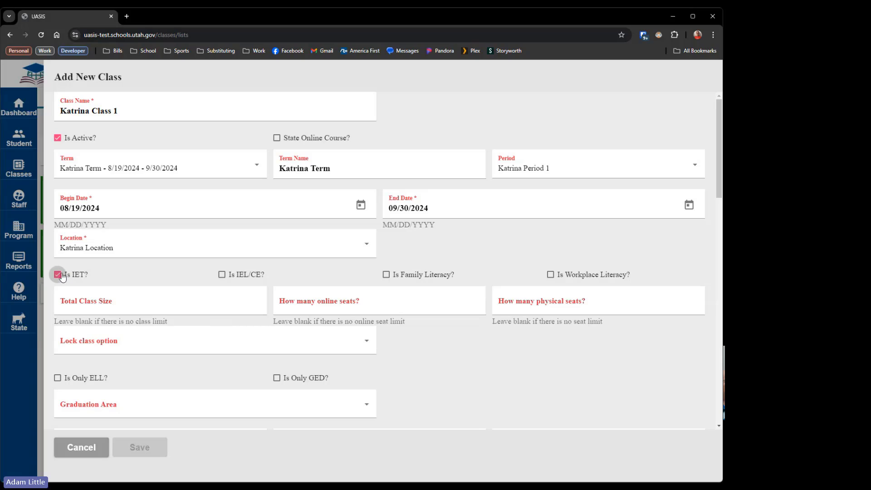
left_click(62, 277)
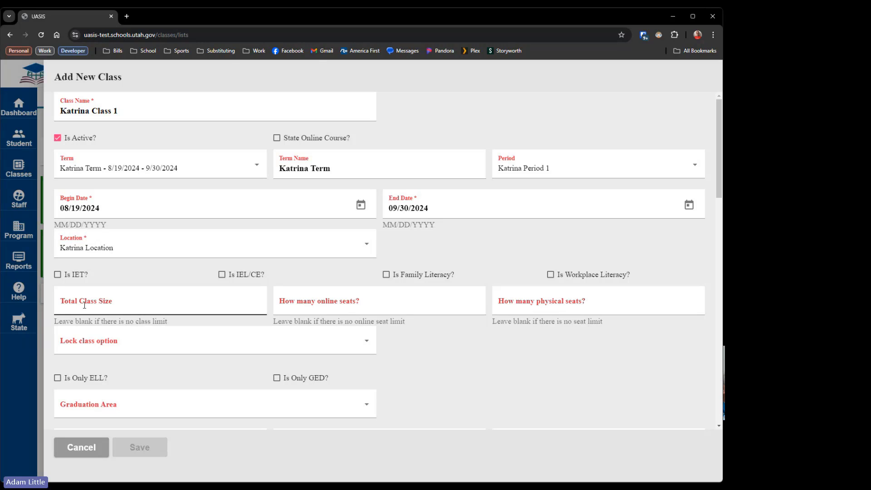
left_click(84, 305)
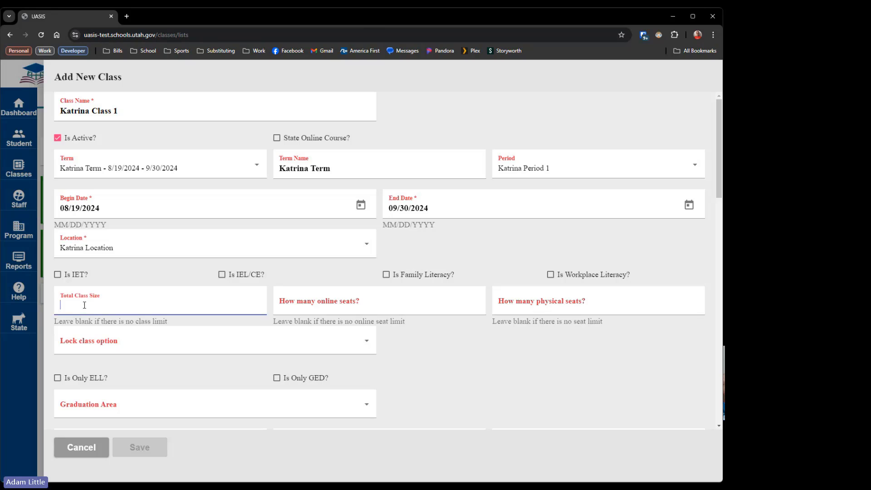
type("25")
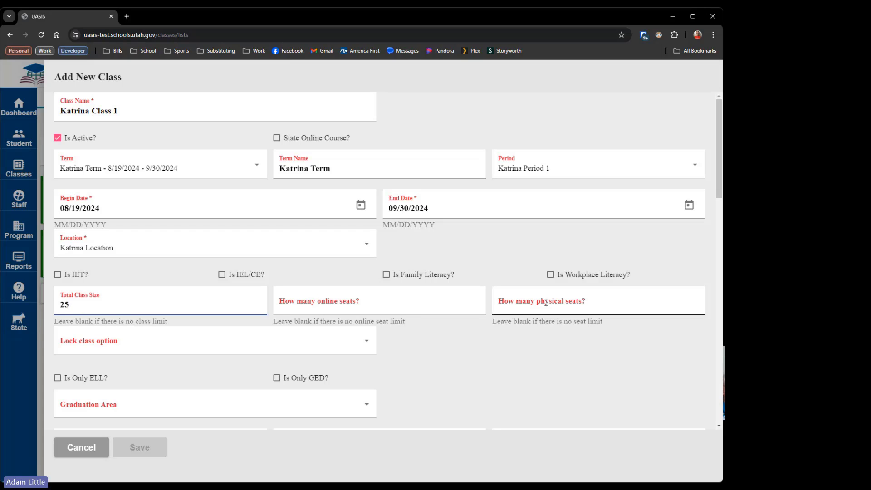
left_click(352, 309)
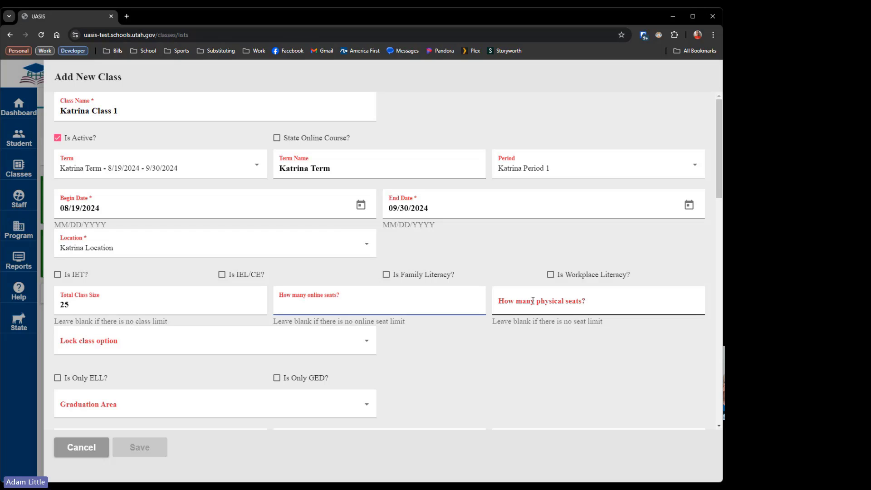
- Enter 10 in How many online seats? and 20 in How many physical seats?
type("10")
left_click(533, 301)
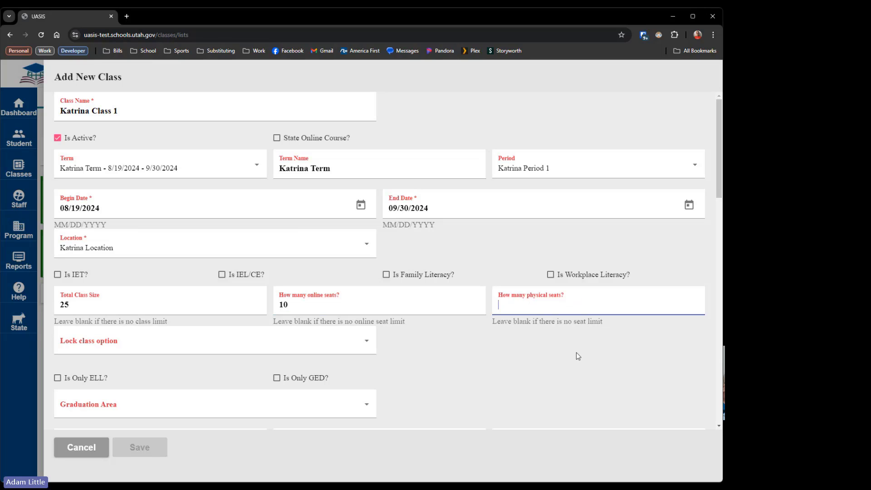
type("20")
key("shift+Tab")
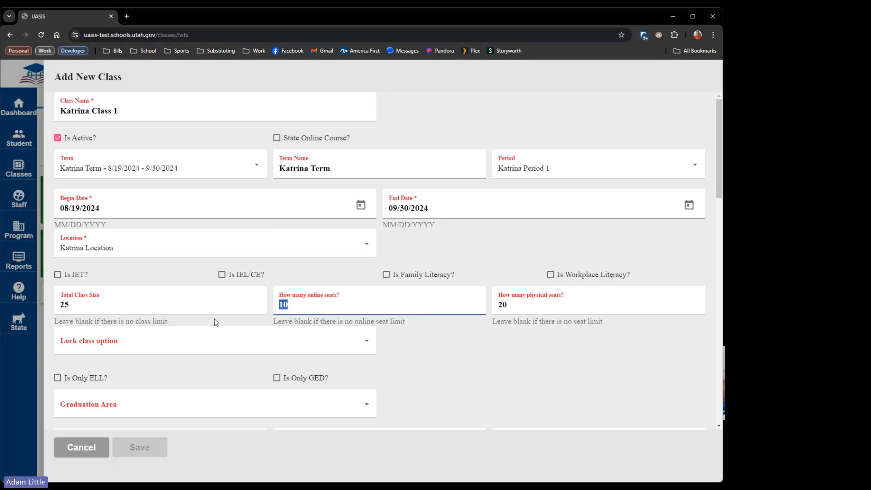
type("0")
key("BackSpace")
type("10")
- Choose Use Waiting List in the Lock class option dropdown
left_click(193, 342)
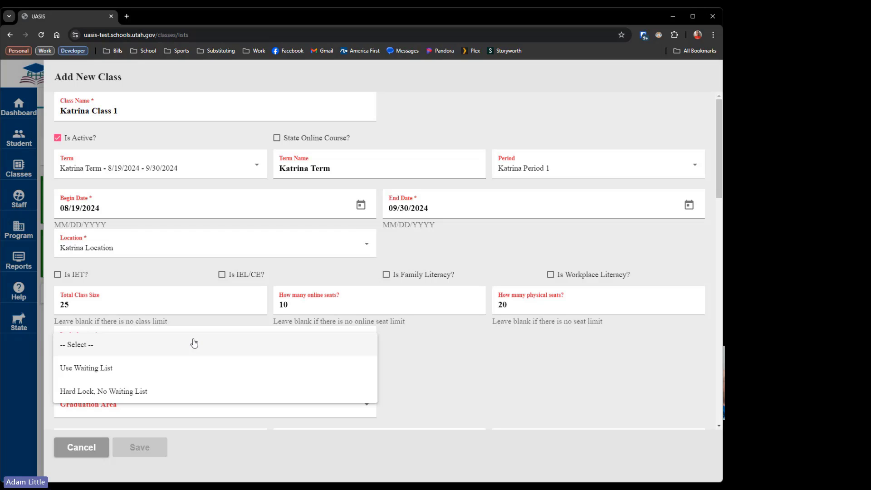
left_click(129, 372)
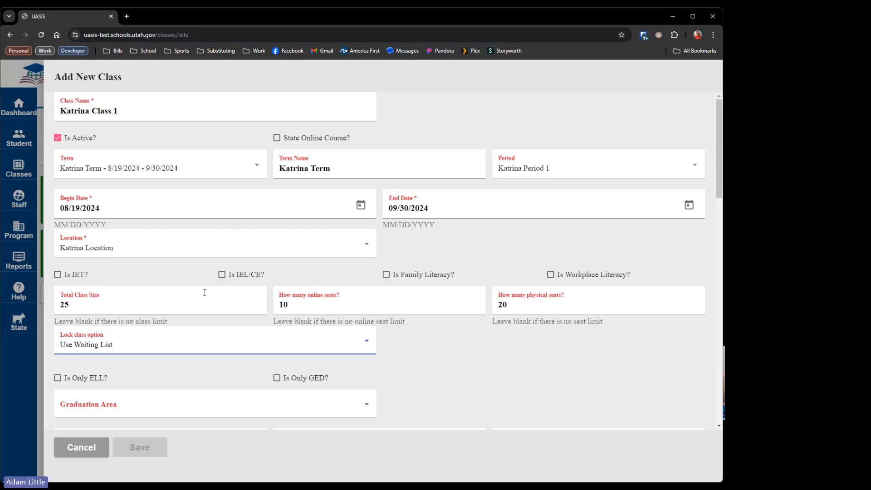
scroll(204, 291, "down", 5)
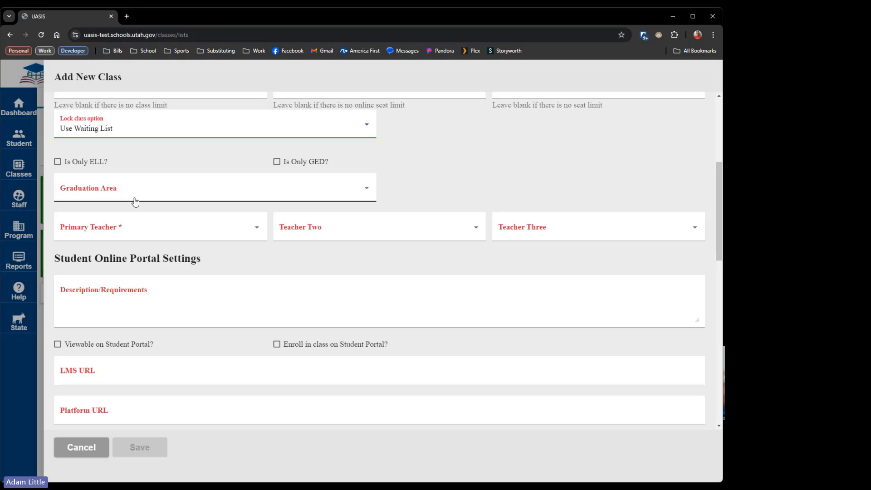
left_click(58, 161)
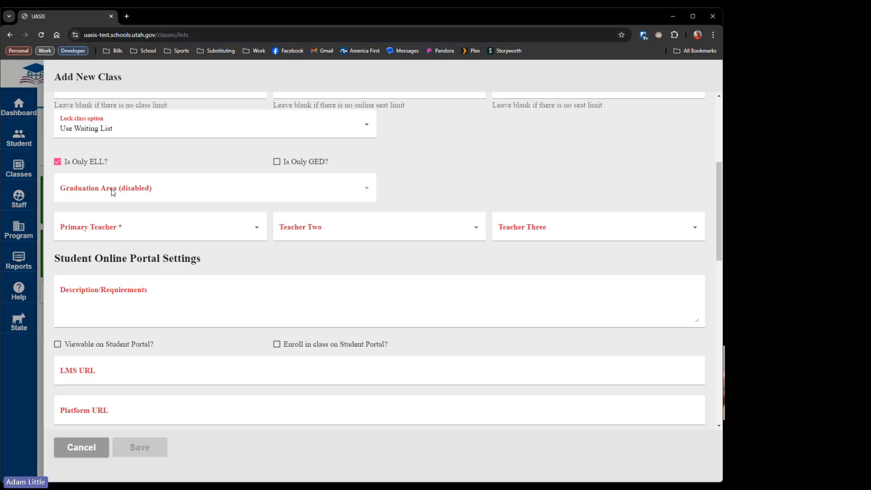
triple_click(157, 188)
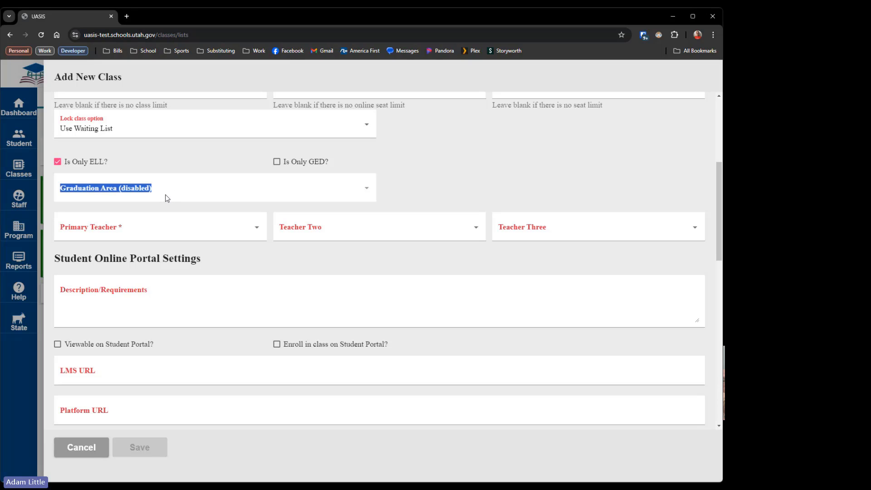
left_click(138, 169)
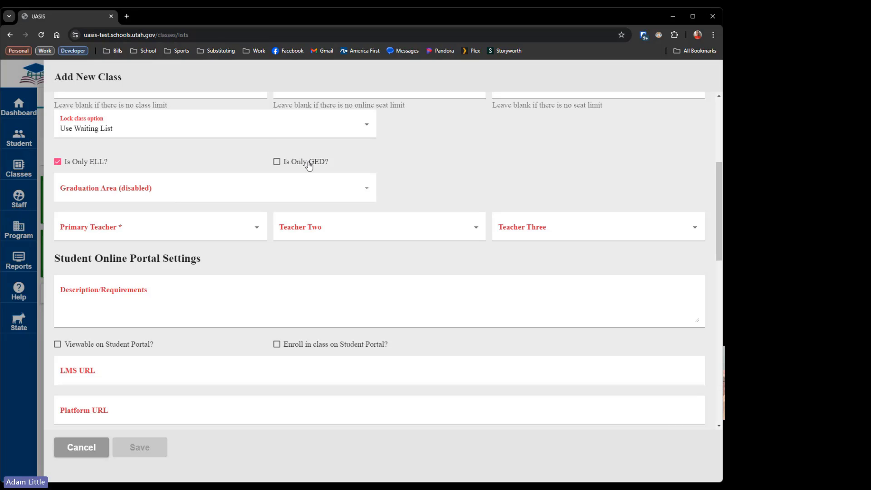
left_click(91, 164)
left_click(284, 164)
left_click(296, 164)
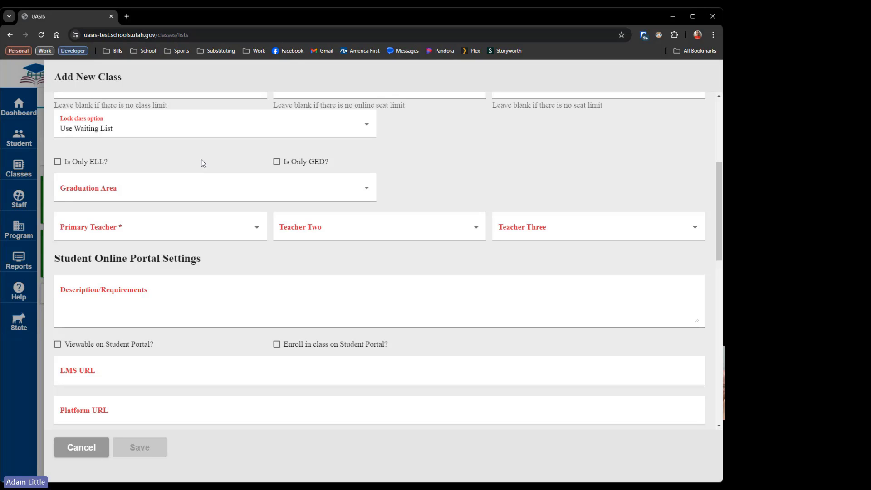
left_click(282, 164)
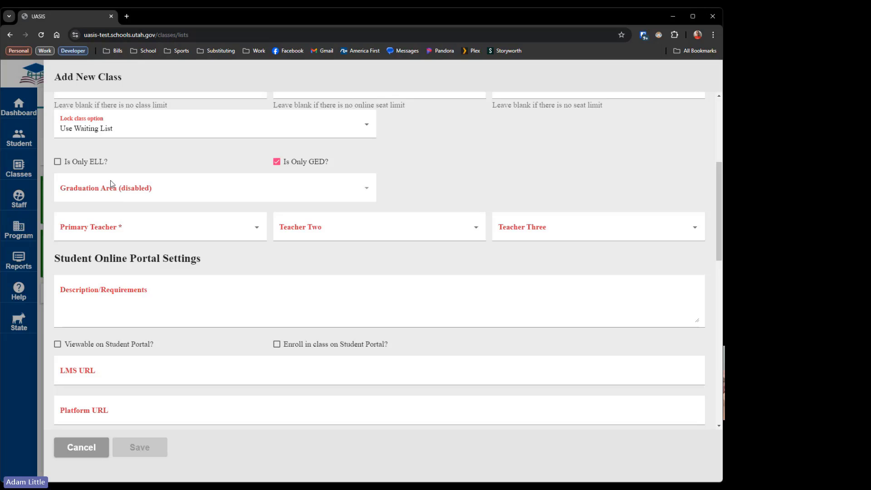
left_click(286, 162)
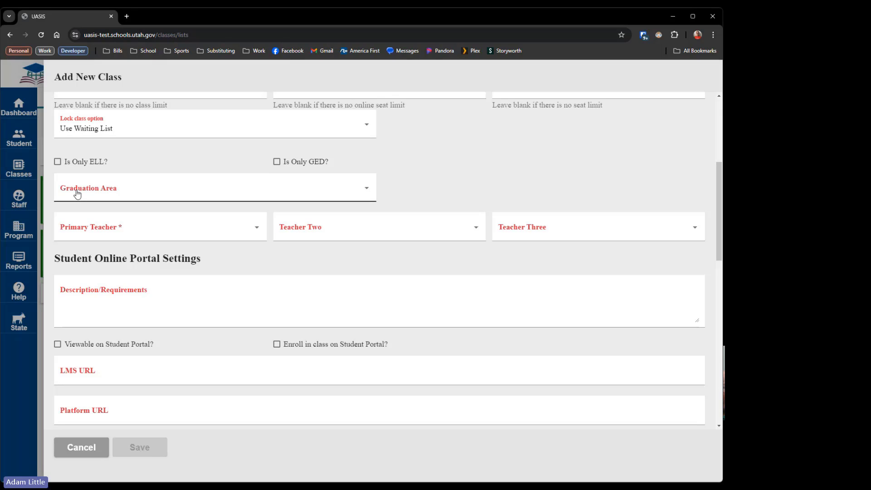
- Change the Graduation Area from Language Arts to Multi-Course
left_click(151, 190)
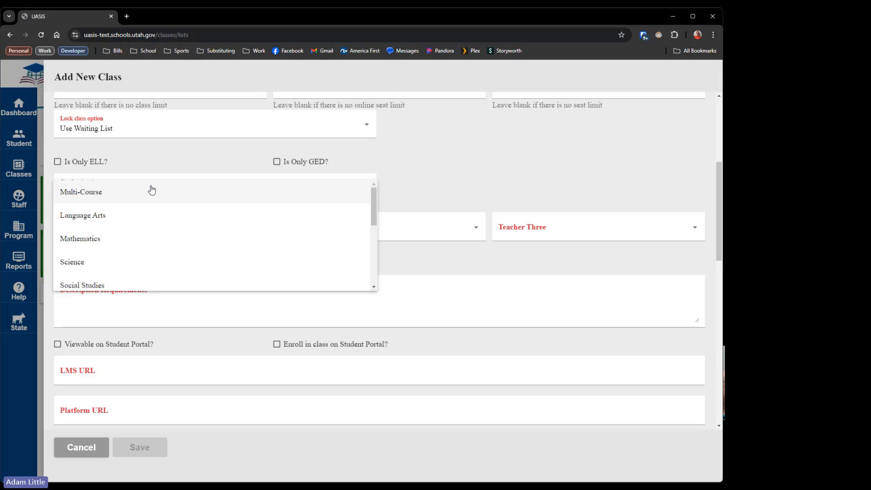
left_click(136, 220)
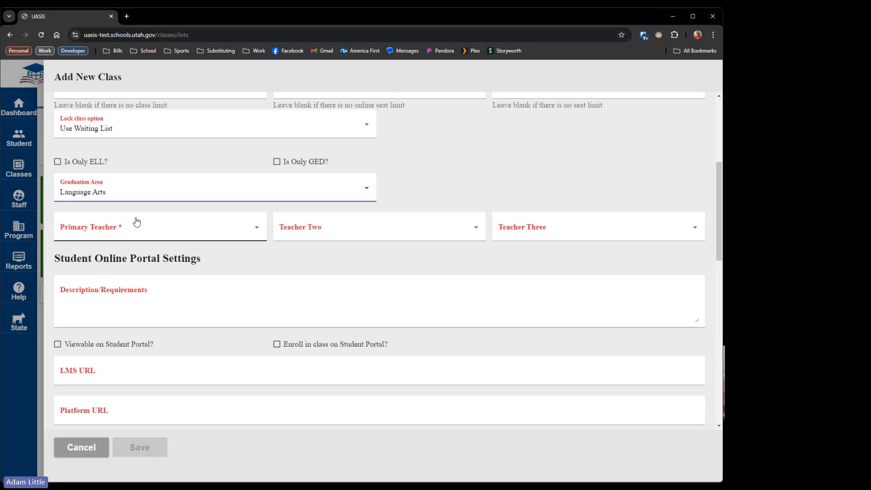
left_click(150, 192)
left_click(114, 176)
- Pick the primary teacher's entry from the Primary Teacher staff list
left_click(132, 228)
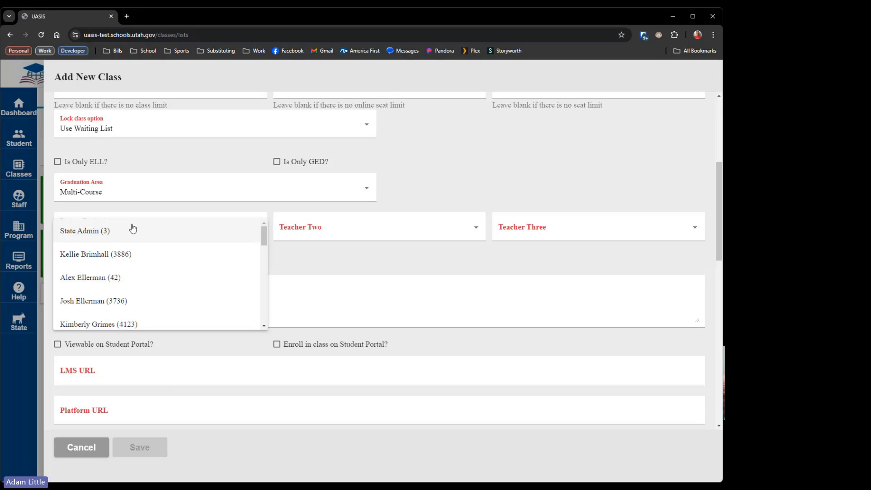
scroll(136, 267, "down", 2)
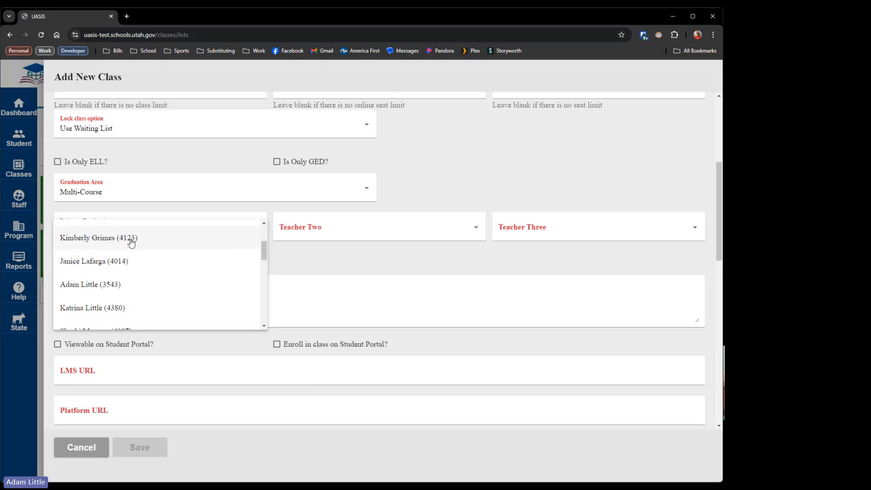
left_click(101, 308)
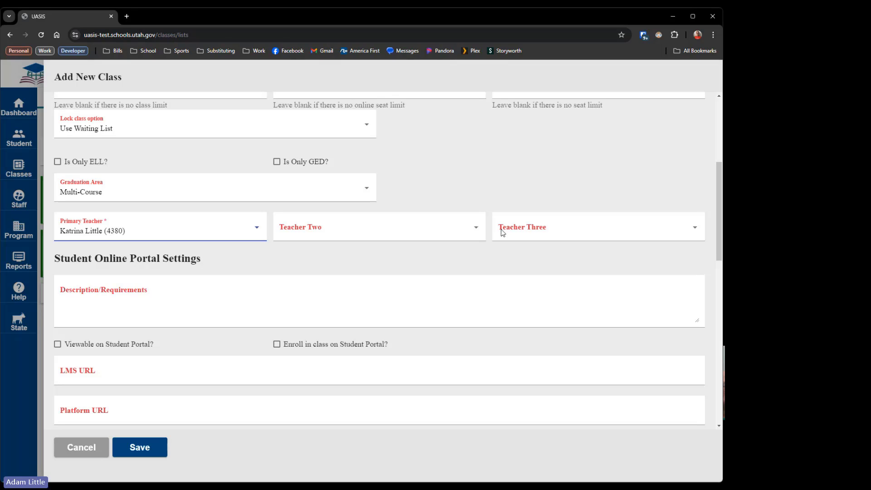
- Choose a second staff member in the Teacher Two dropdown
left_click(408, 233)
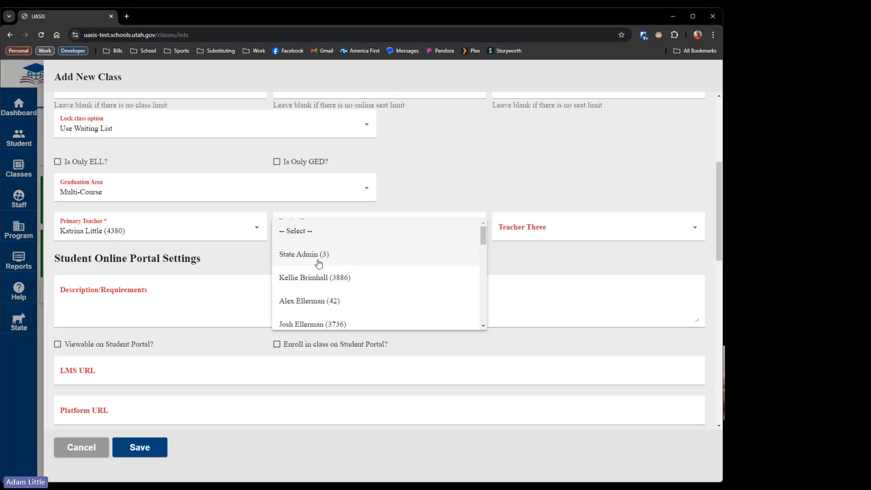
left_click(308, 281)
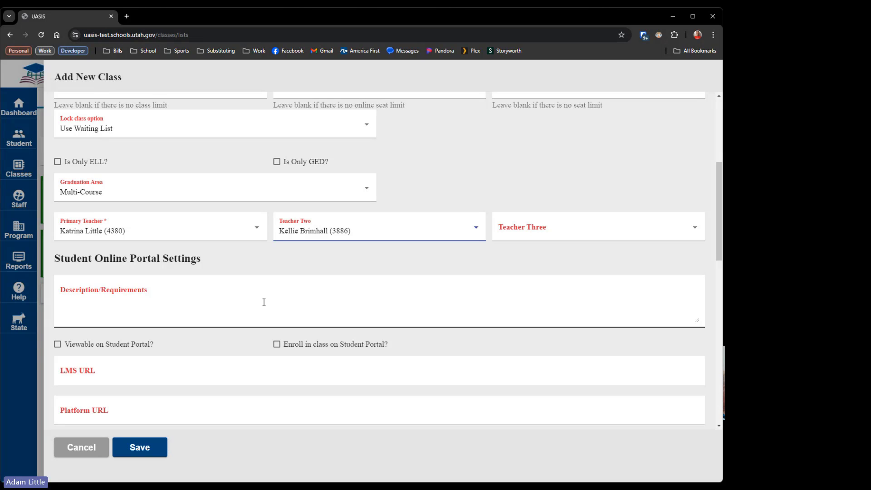
scroll(264, 302, "down", 2)
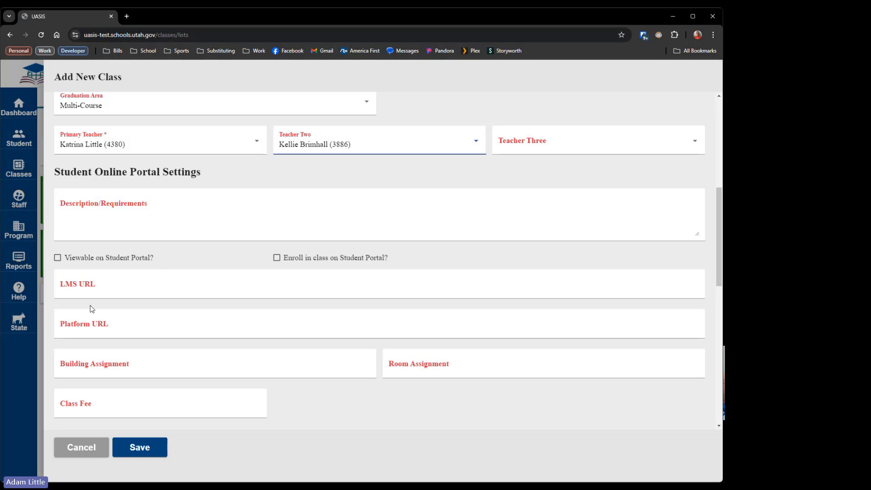
scroll(122, 317, "down", 3)
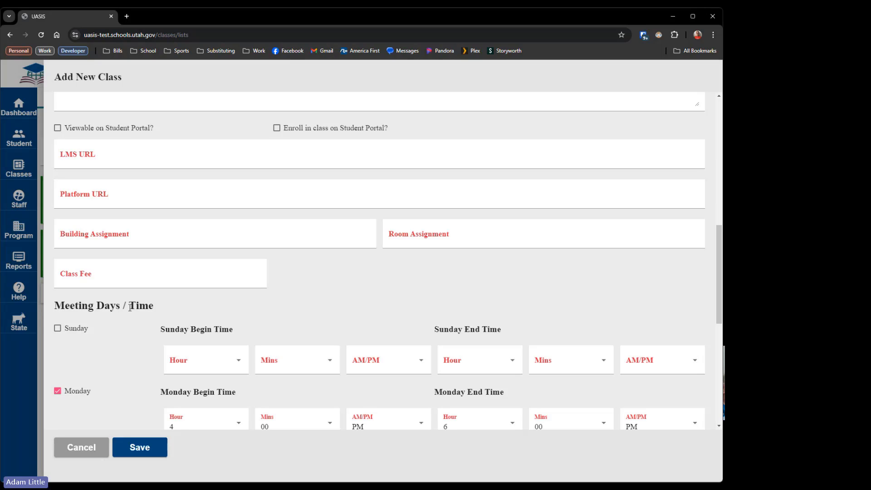
- Enter 125 in the Room Assignment field
left_click(476, 237)
type("12")
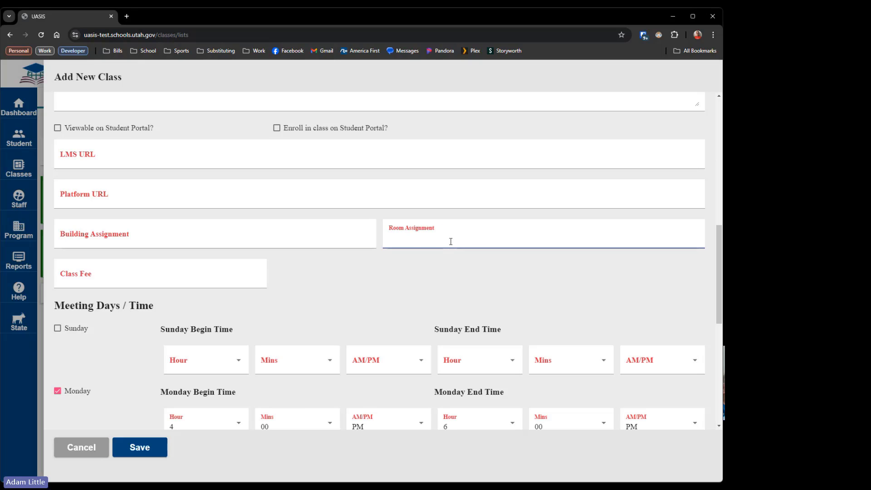
type("5")
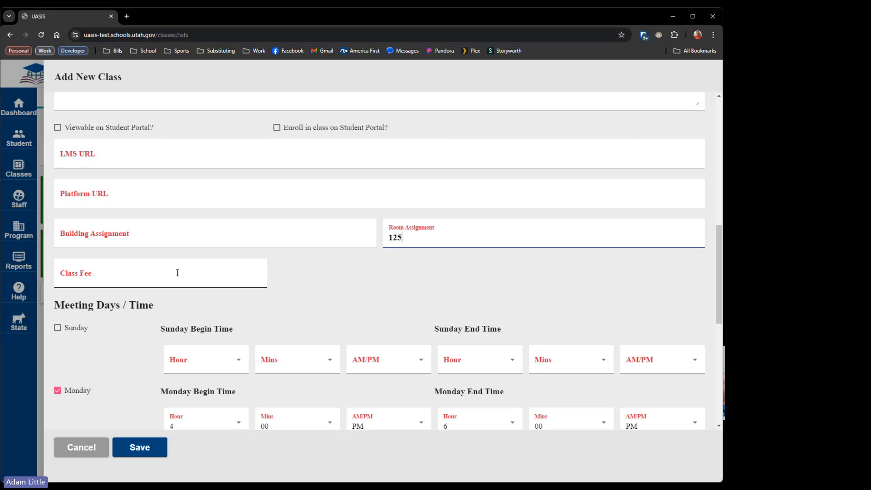
scroll(177, 268, "down", 5)
- Save Katrina Class 1 with its Mon/Wed 4–6 PM and Fri 2–3 PM meetings
scroll(177, 262, "up", 1)
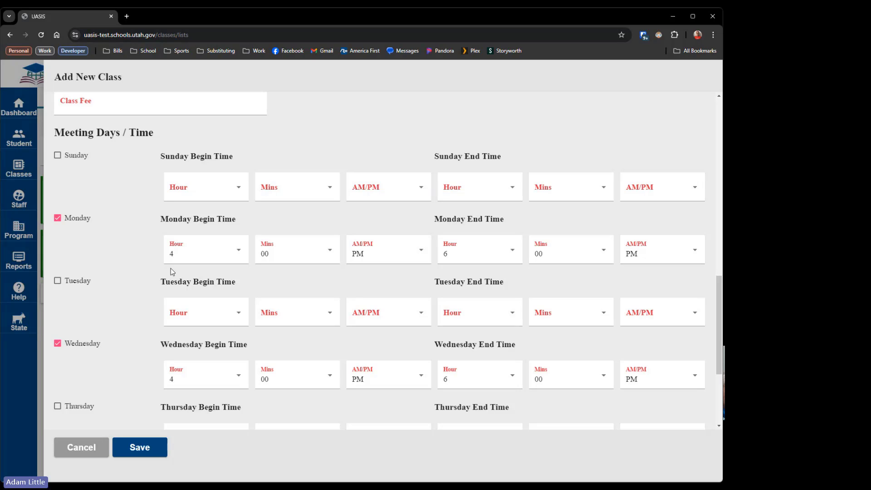
scroll(109, 234, "down", 1)
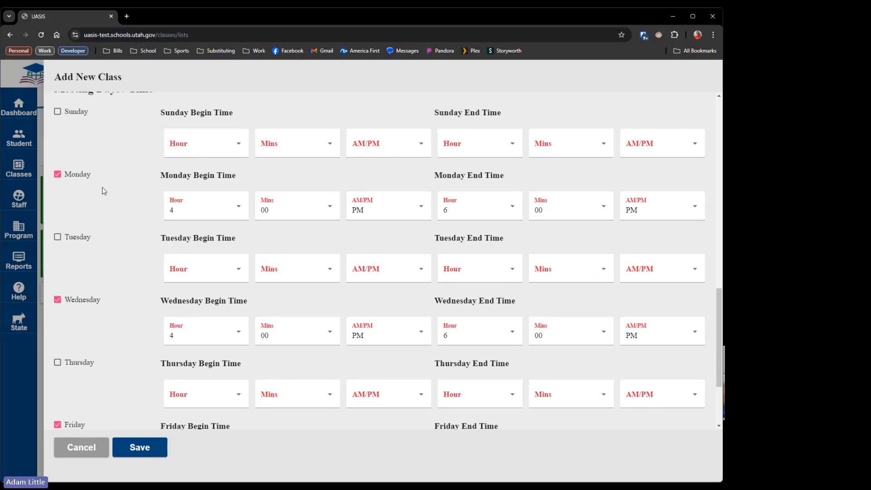
scroll(109, 227, "down", 3)
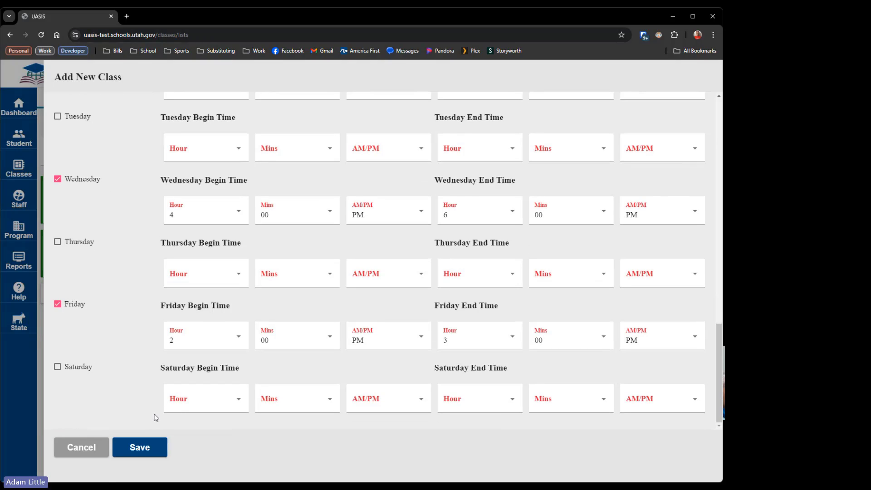
left_click(140, 448)
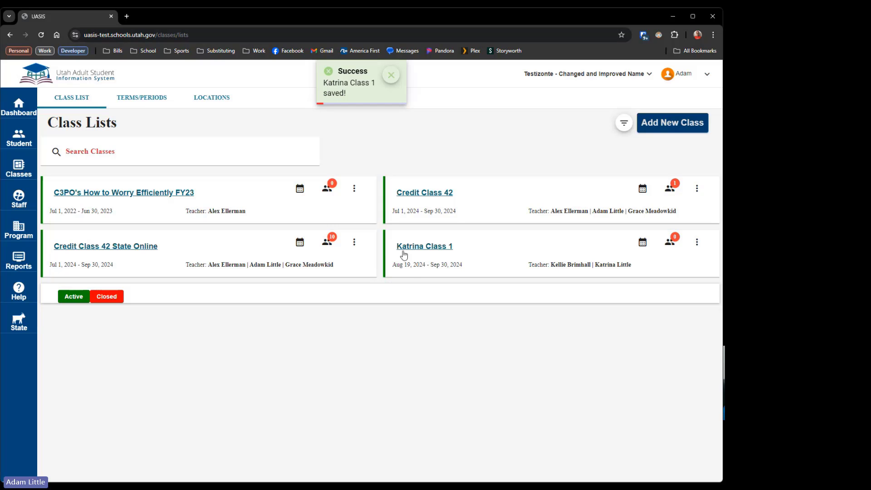
- Check the saved class's details, then view Credit Class 42's weekly meeting schedule
left_click(418, 249)
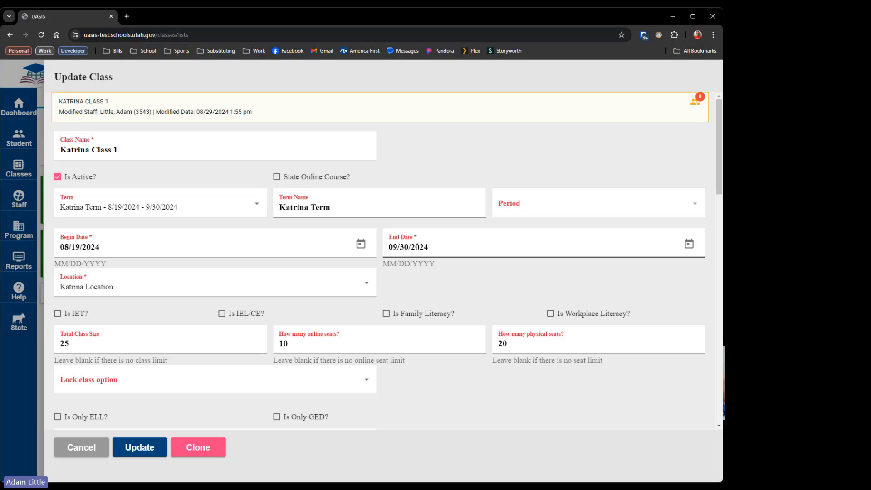
left_click(86, 451)
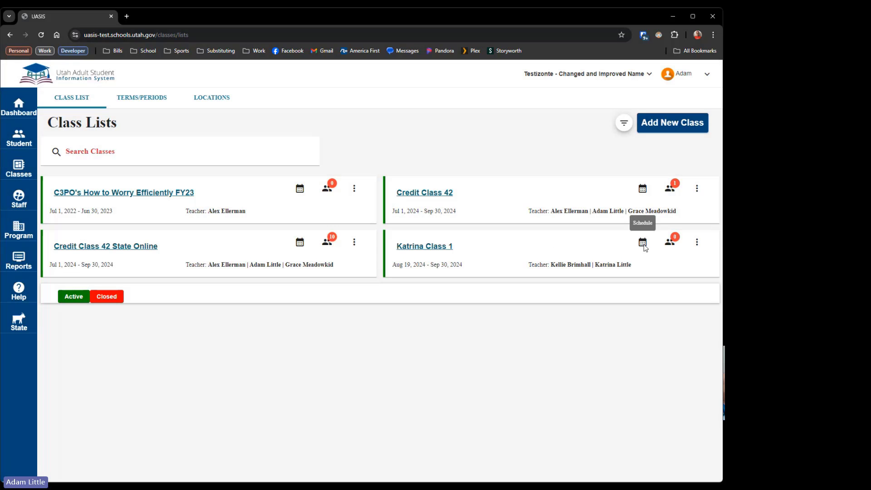
left_click(643, 189)
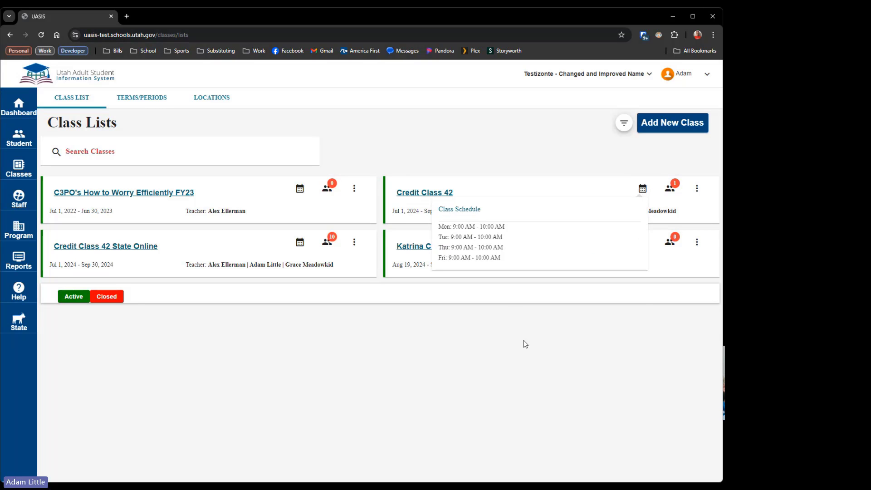
left_click(544, 329)
left_click(643, 244)
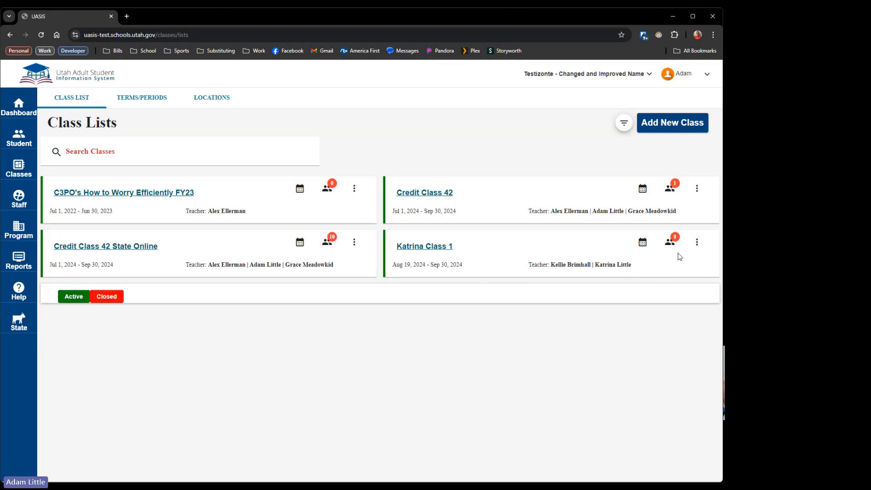
left_click(697, 243)
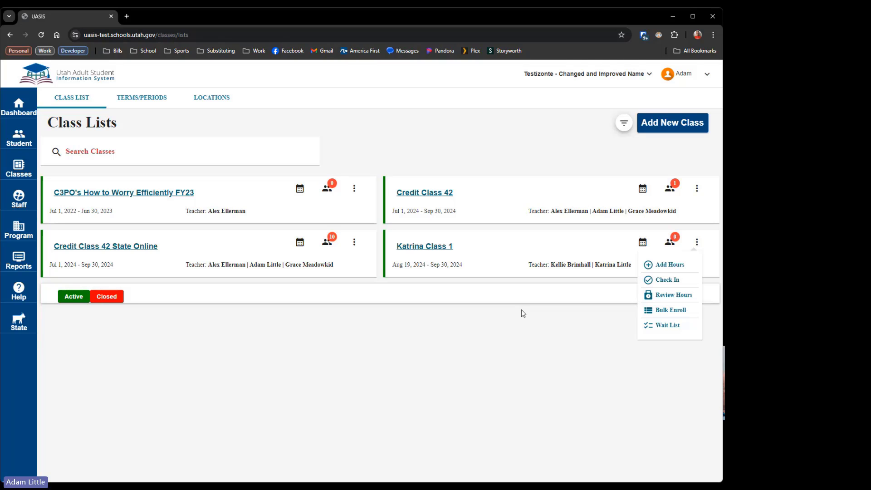
- Go to the Program's Active Students list from the Student sidebar
left_click(29, 169)
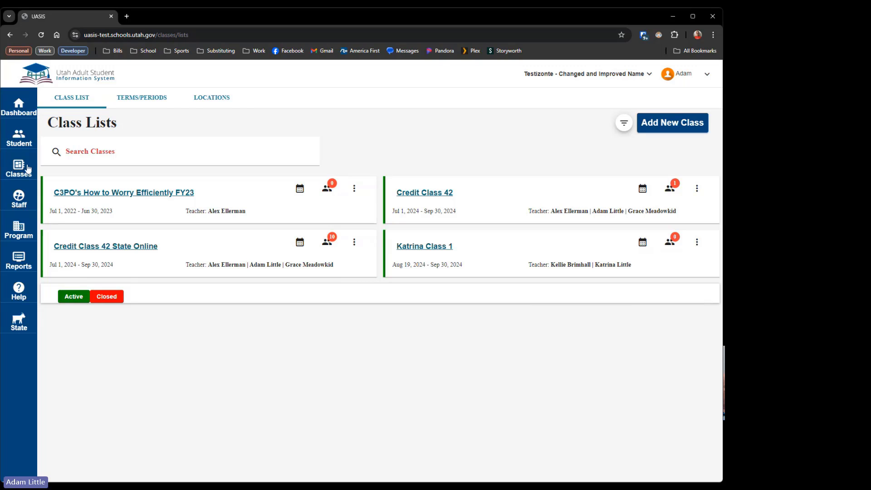
left_click(19, 145)
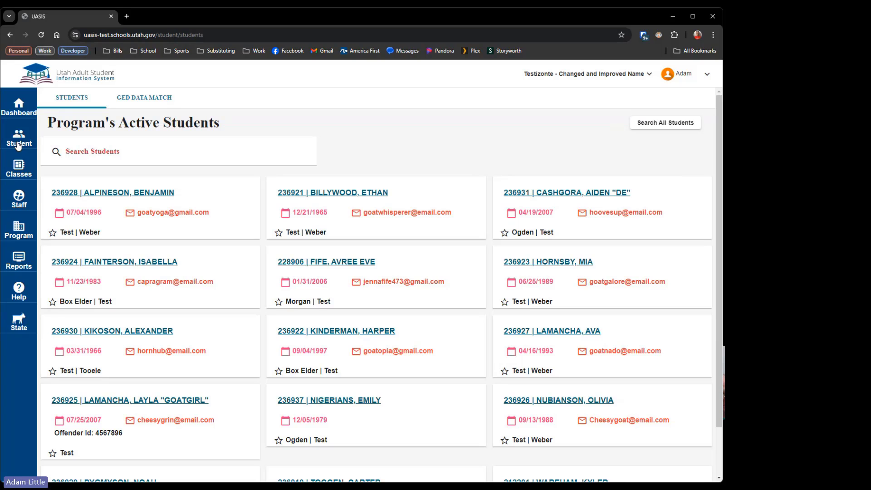
left_click_drag(47, 123, 263, 112)
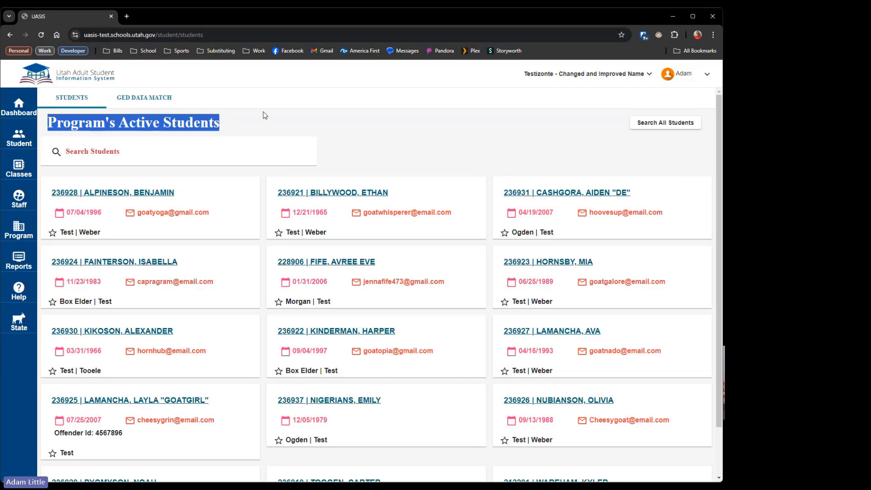
left_click(266, 122)
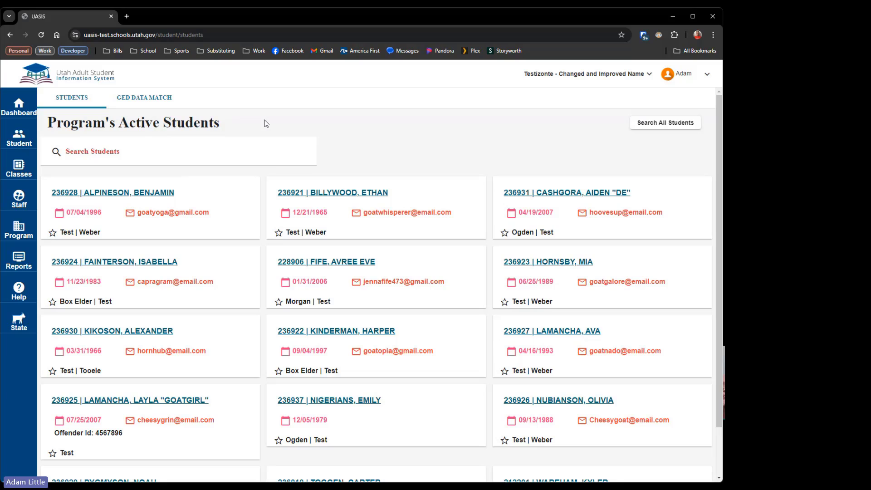
- Search active students by a partial name, then clear the search to list everyone
left_click(154, 150)
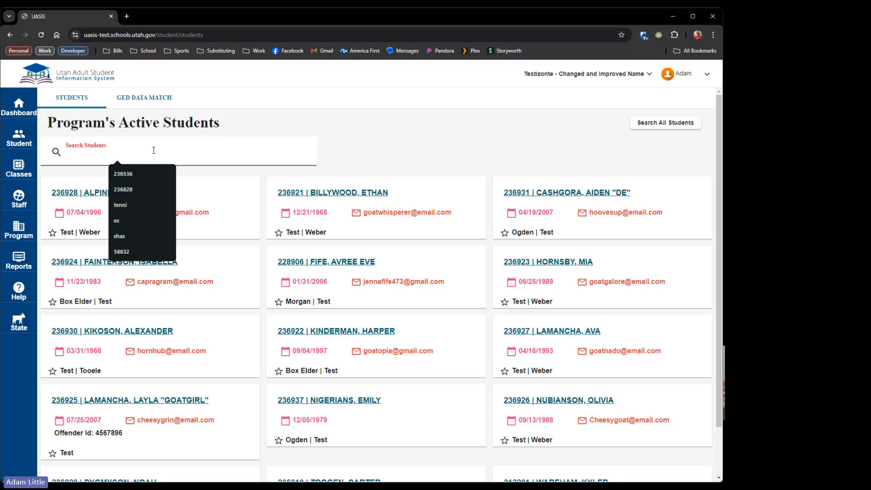
type("emil")
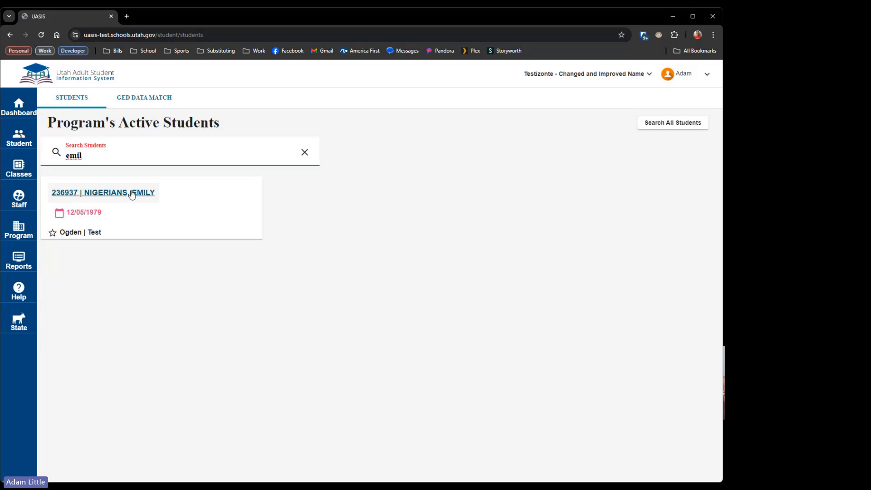
left_click(305, 153)
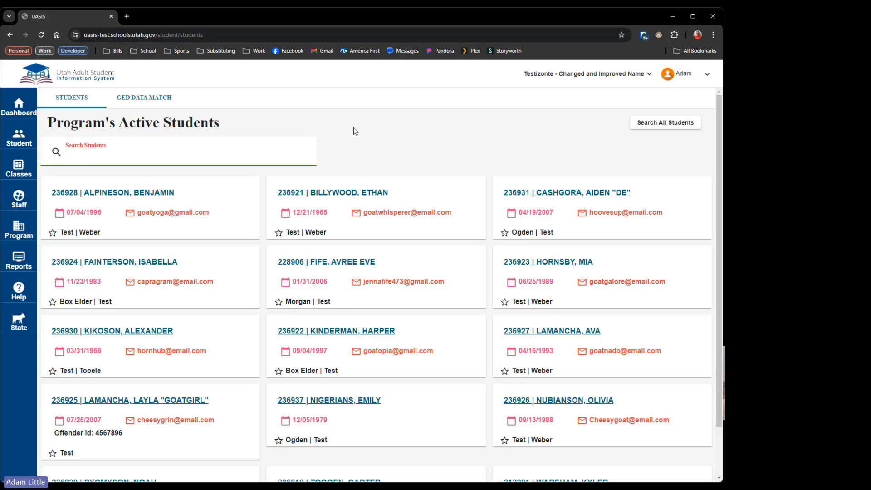
- Open Search All Students and search with a partial last name and first name
left_click(656, 130)
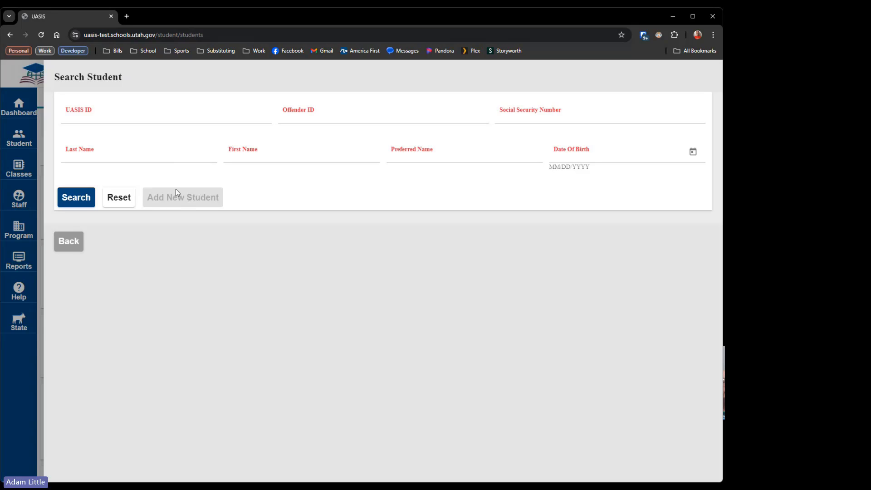
left_click(140, 157)
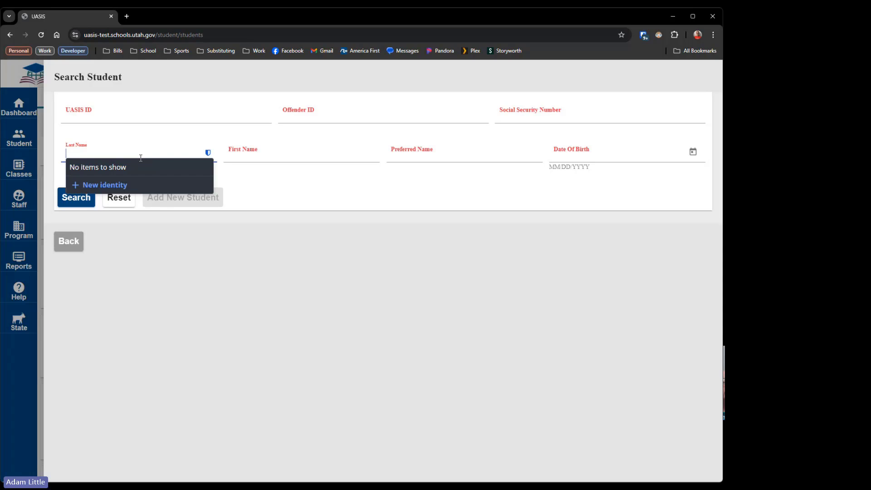
type("ell")
key("Tab")
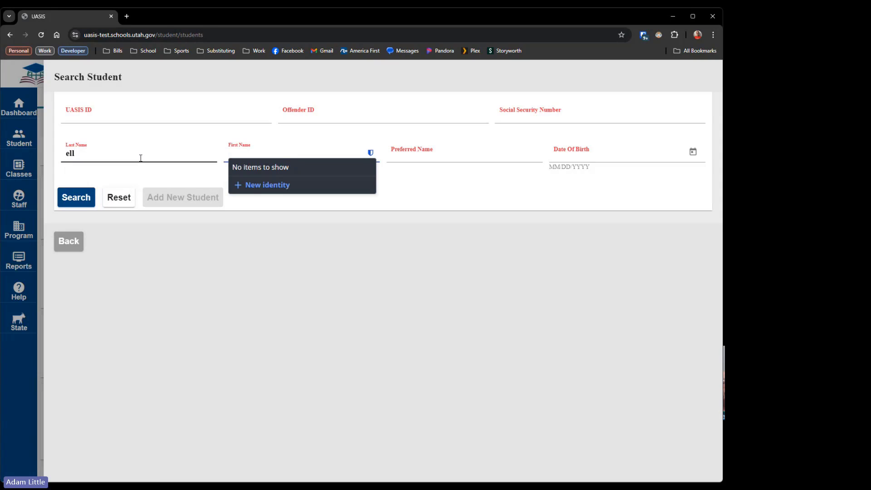
type("doug")
left_click(75, 197)
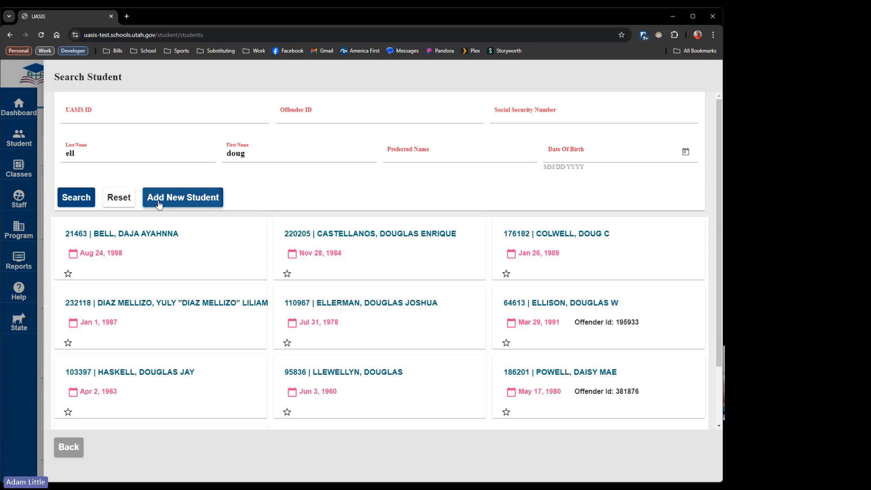
- Start a new student record with the student's first and last name and birth date 1/1/2000
left_click(158, 201)
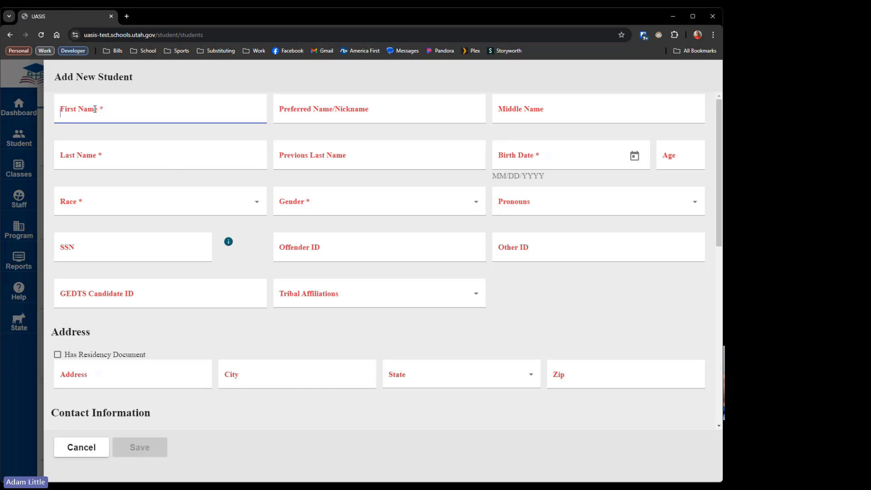
left_click(94, 109)
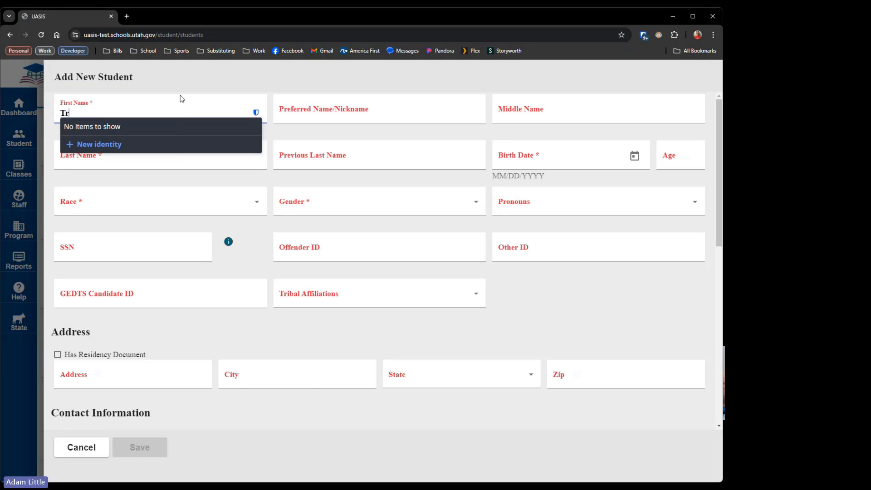
key("Tab")
key("Tab")
key("Tab")
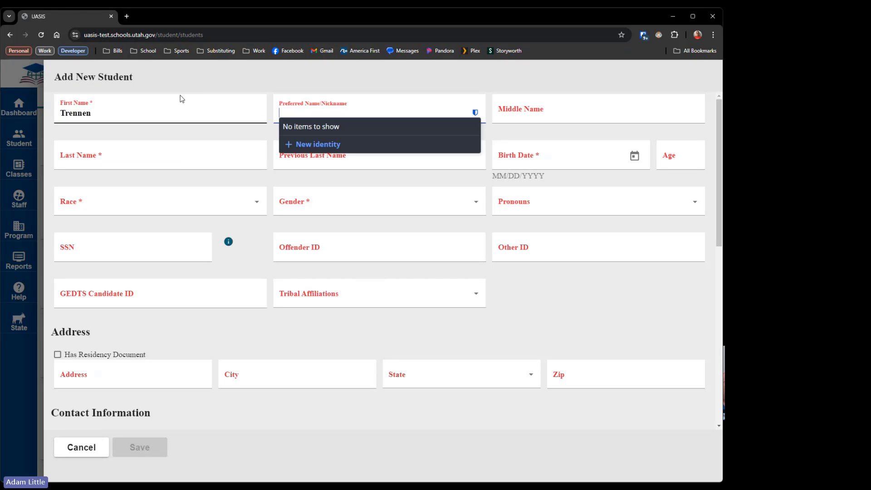
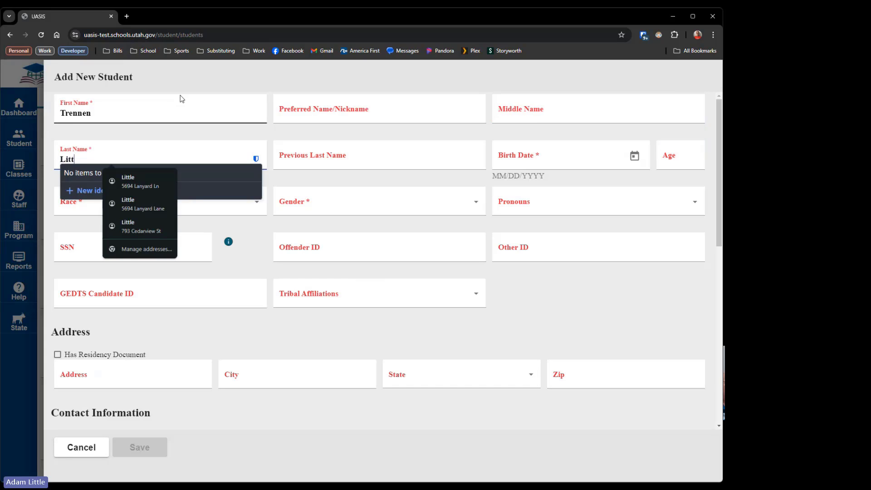
key("Tab")
key("Tab")
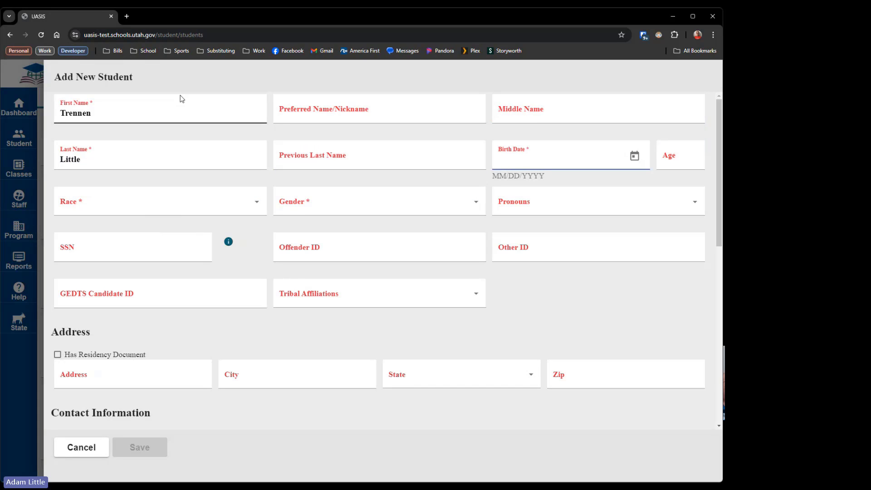
type("1/1/")
type("2000")
key("Tab")
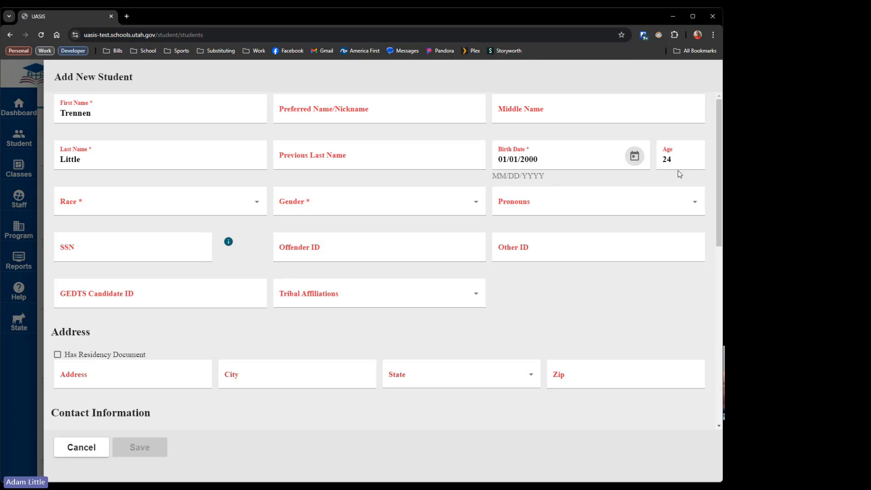
- Set the student's race to White
left_click(155, 207)
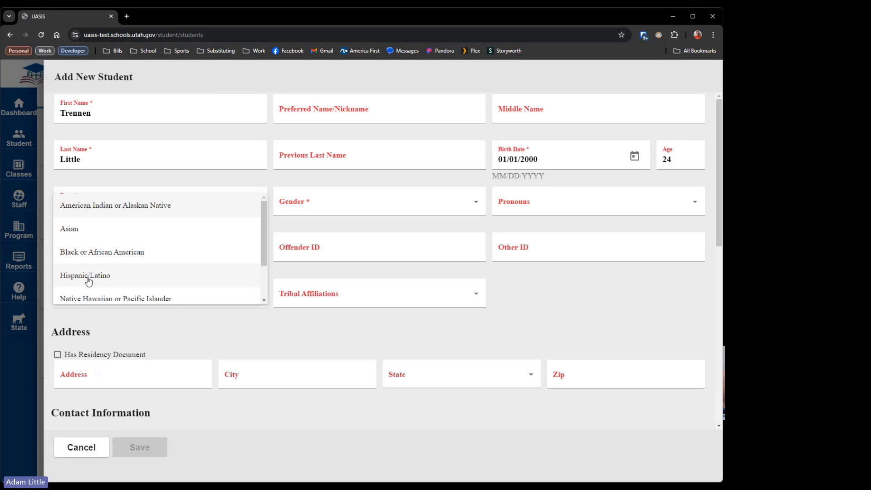
scroll(132, 254, "down", 2)
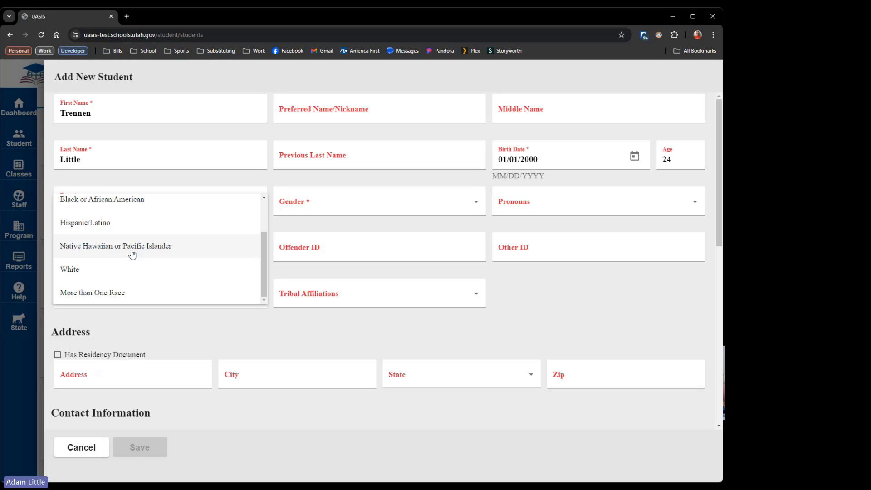
left_click(109, 268)
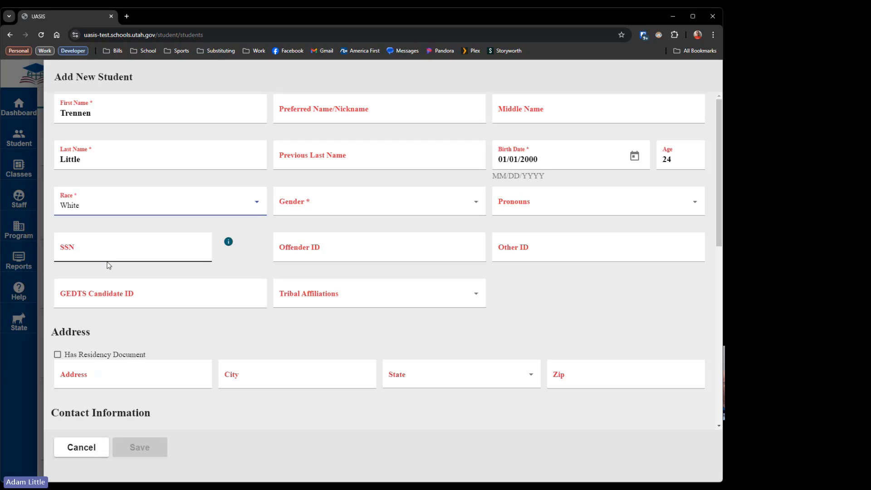
left_click(134, 206)
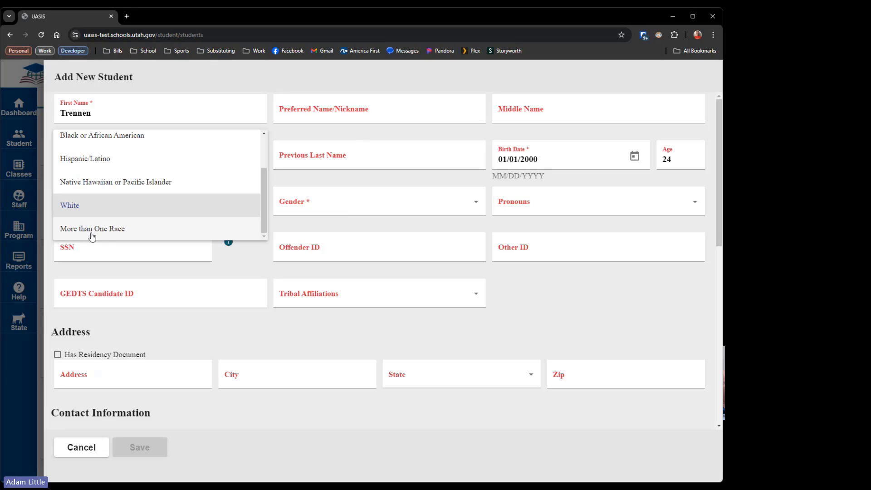
left_click(235, 267)
- Set the student's gender to Male and leave pronouns unset
left_click(316, 214)
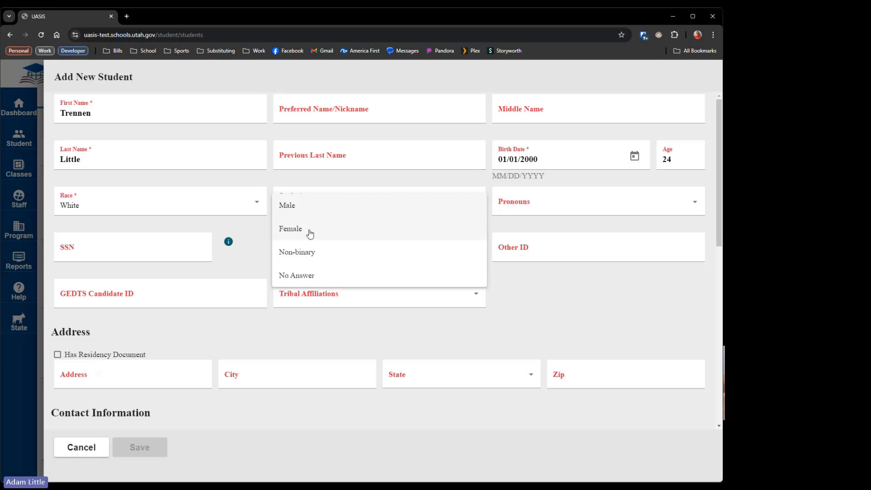
left_click(316, 208)
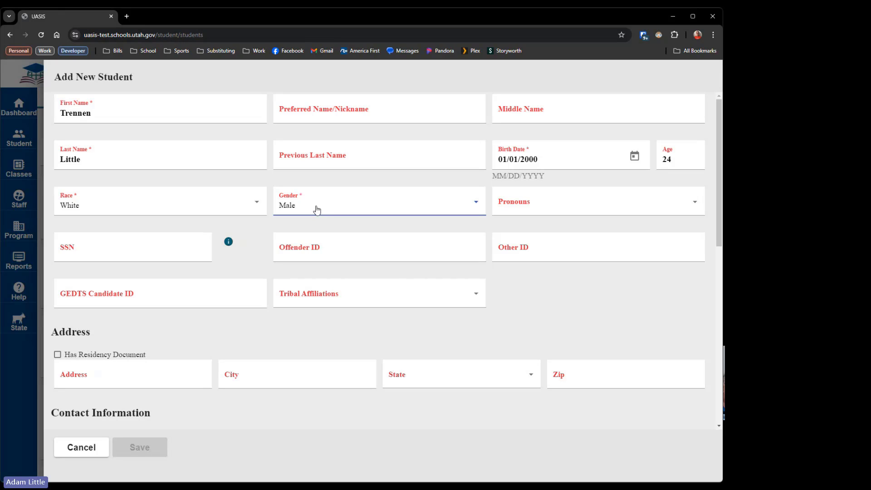
left_click(504, 208)
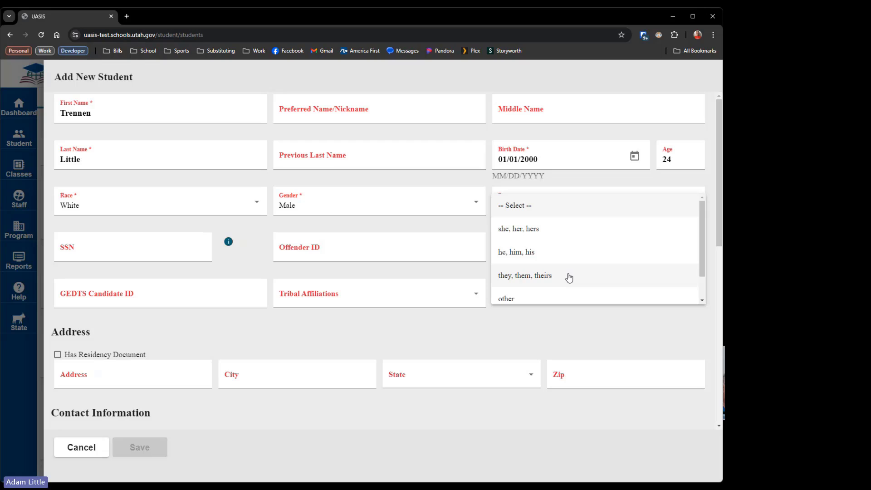
left_click(100, 259)
left_click(115, 248)
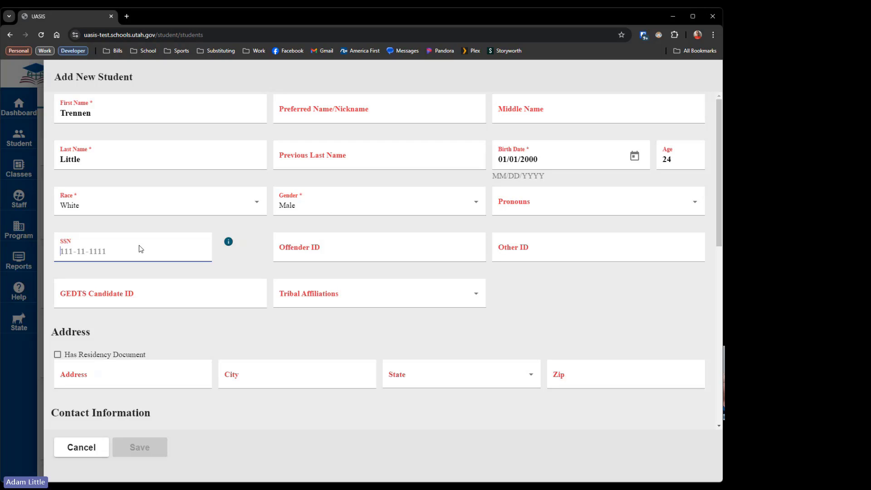
left_click(229, 246)
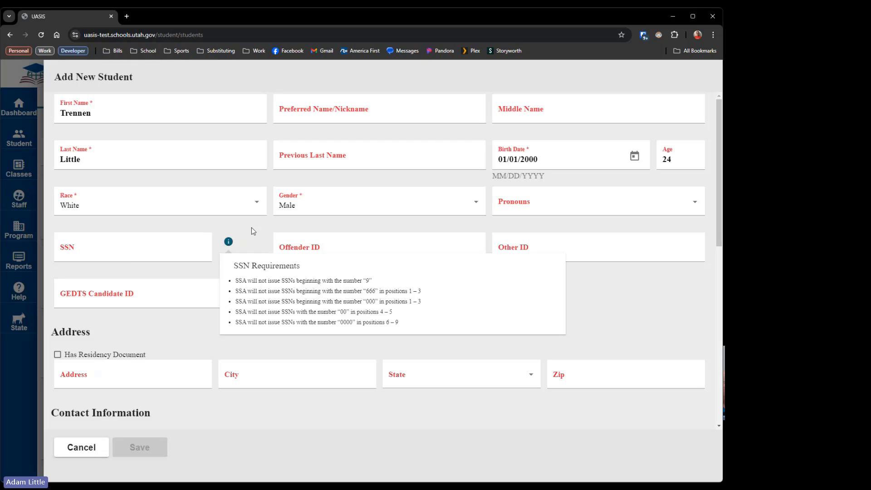
left_click(320, 253)
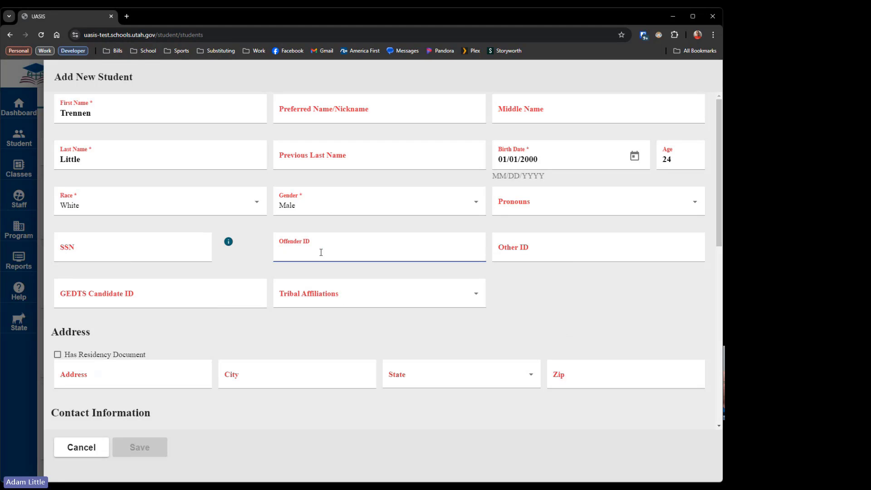
left_click(504, 249)
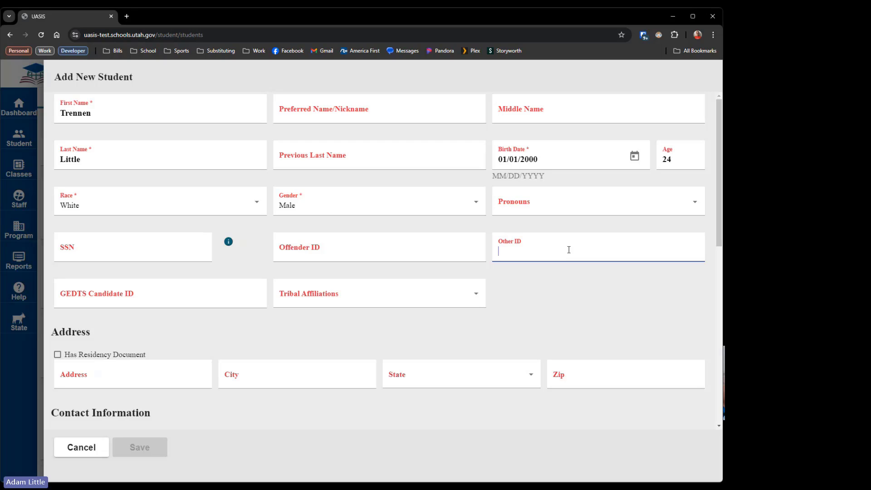
key("Tab")
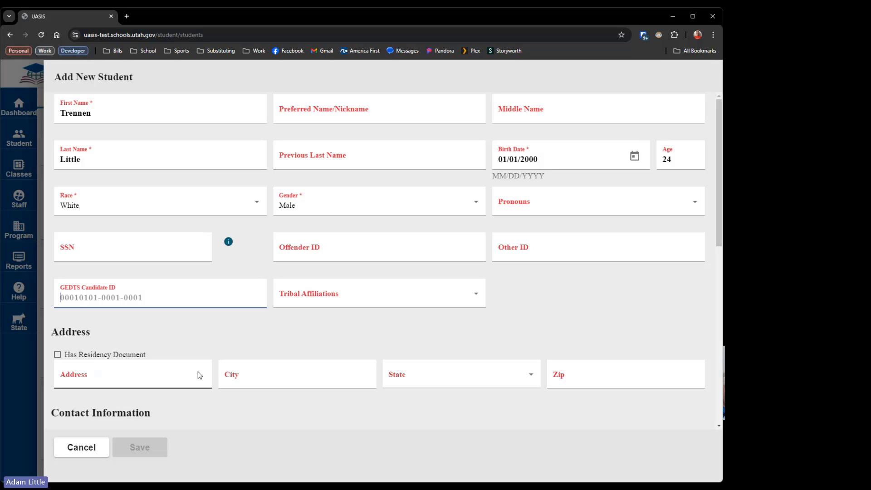
left_click(417, 301)
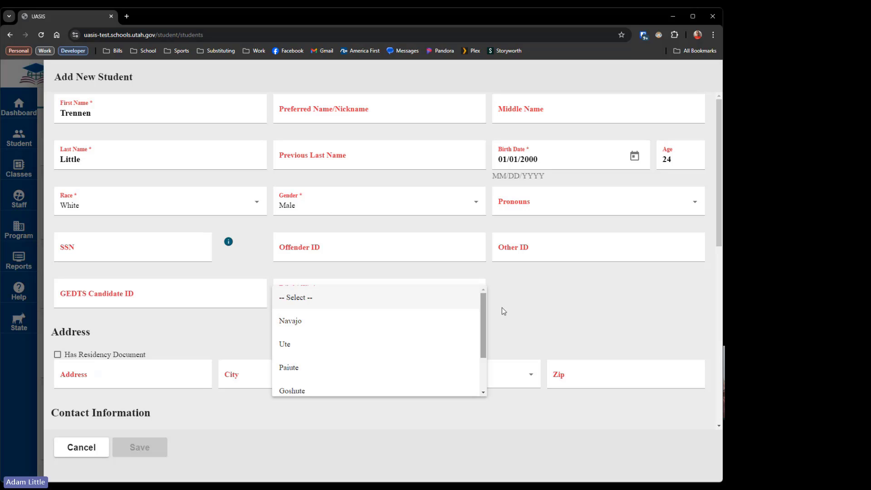
left_click(487, 292)
scroll(367, 324, "down", 2)
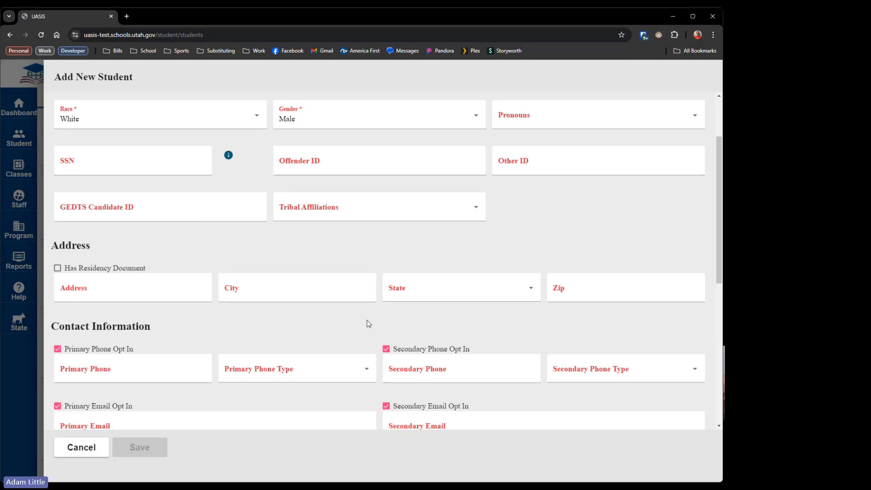
scroll(369, 324, "down", 1)
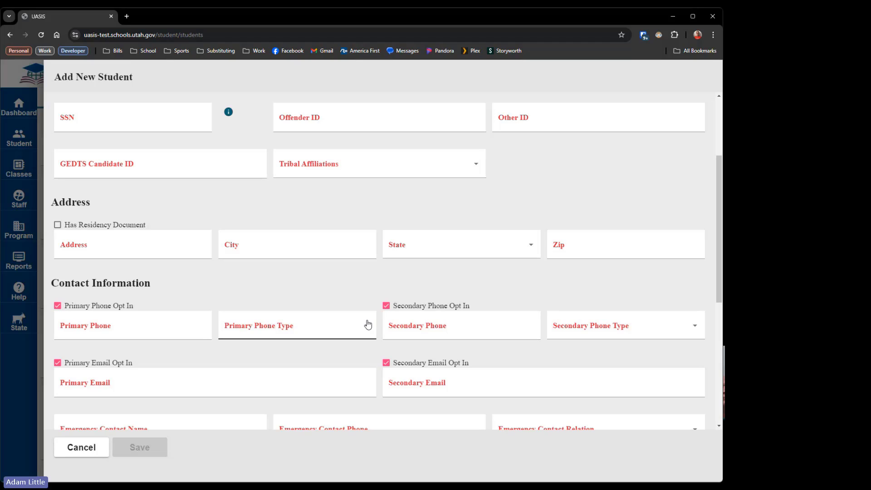
- Check Has Residency Document and enter the student's street address, city, state Utah and ZIP code
left_click(99, 226)
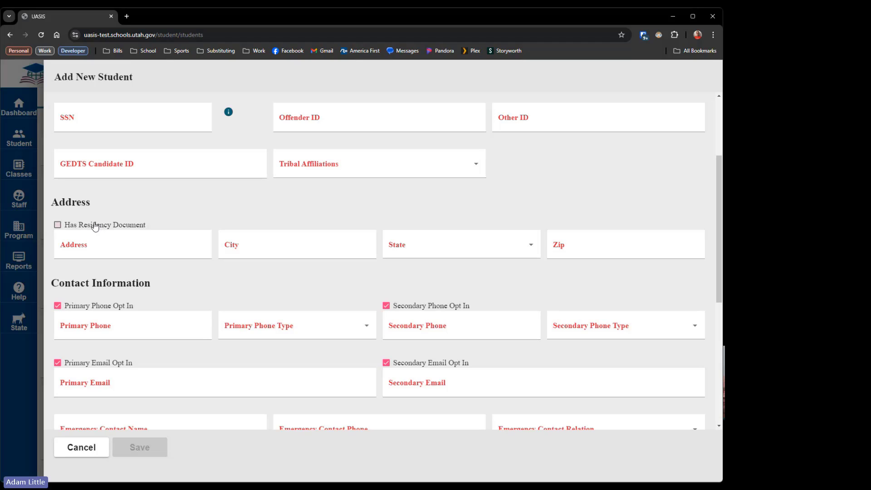
left_click(88, 249)
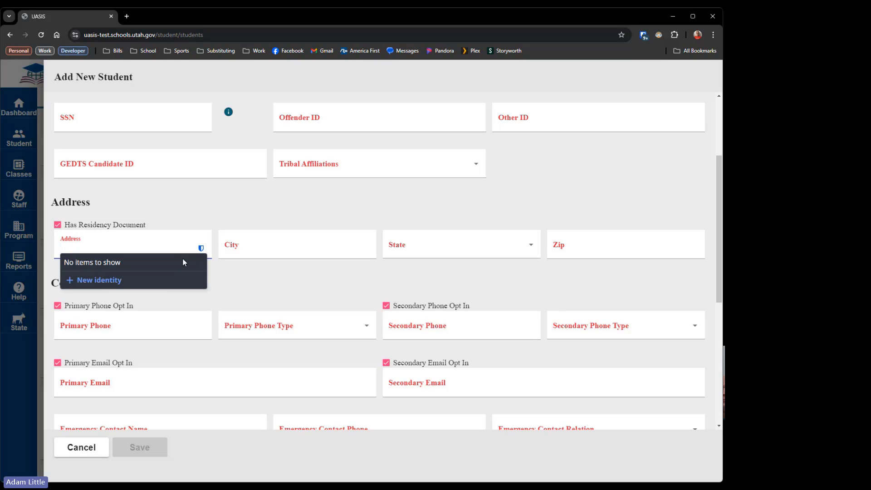
type("1234 Main St")
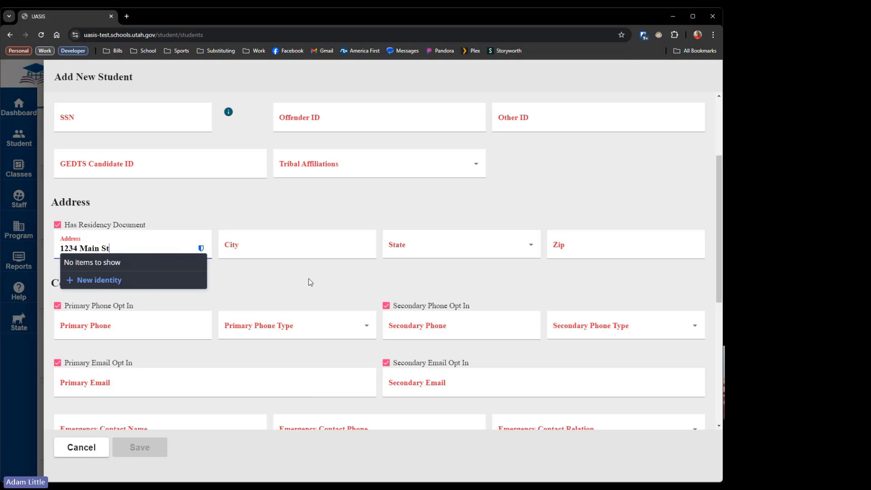
key("Tab")
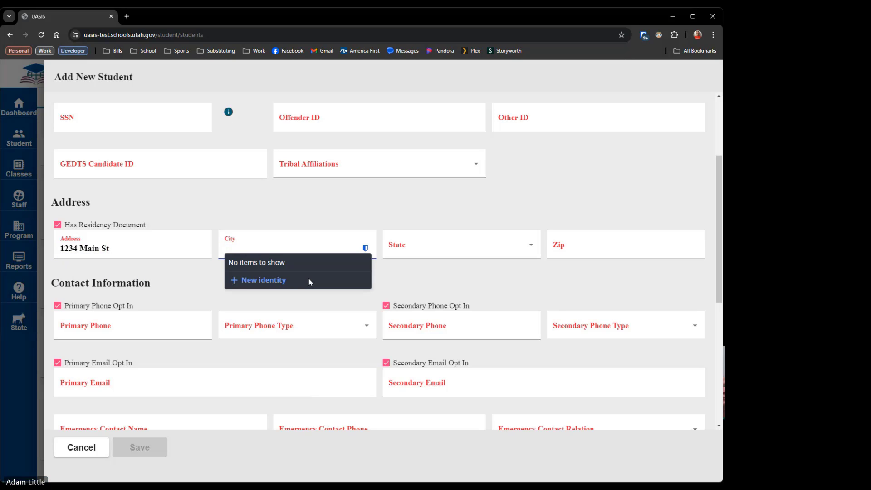
type("SLC")
key("Tab")
key("u")
key("Tab")
type("8")
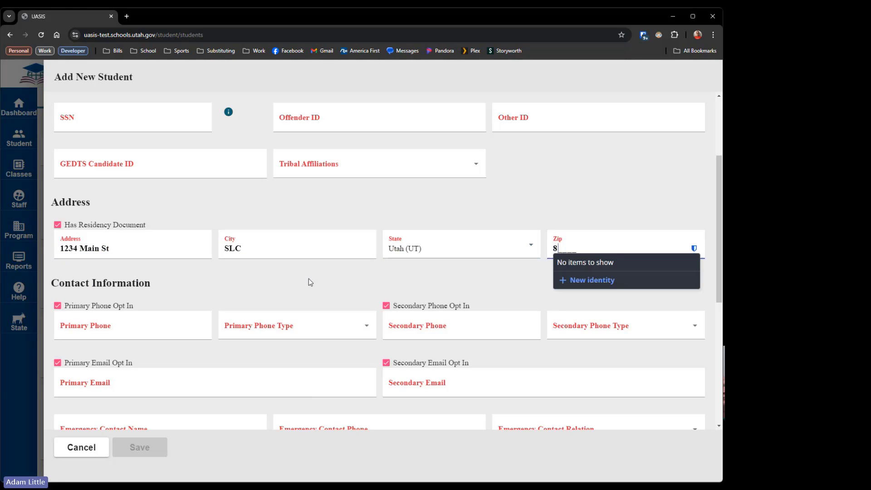
type("4115")
scroll(322, 284, "down", 3)
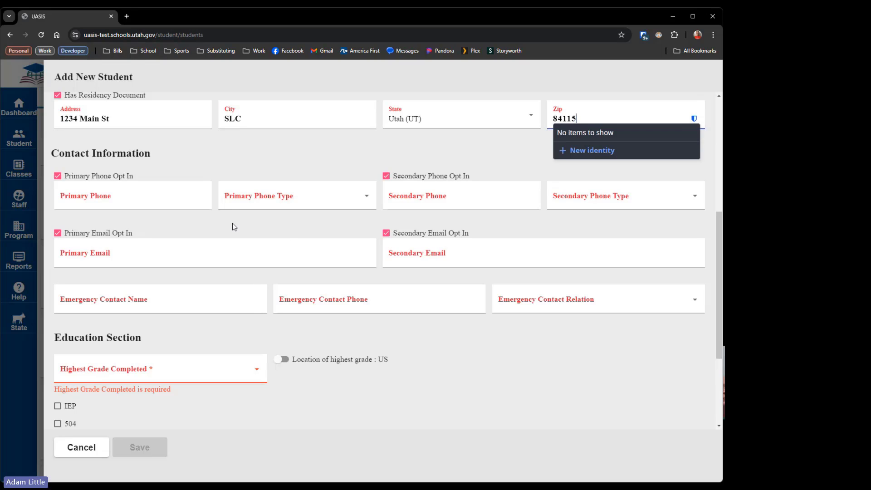
- Enter the student's primary phone number with phone type Cell
left_click(115, 197)
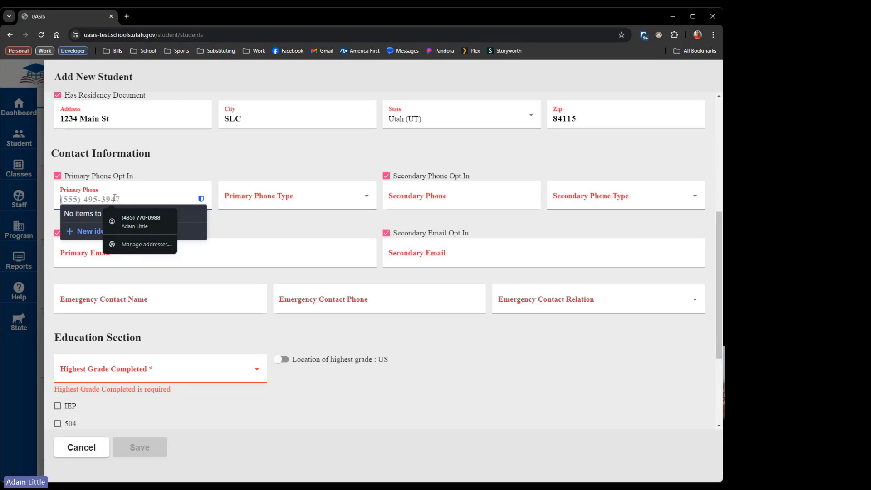
type("555) 551-5347")
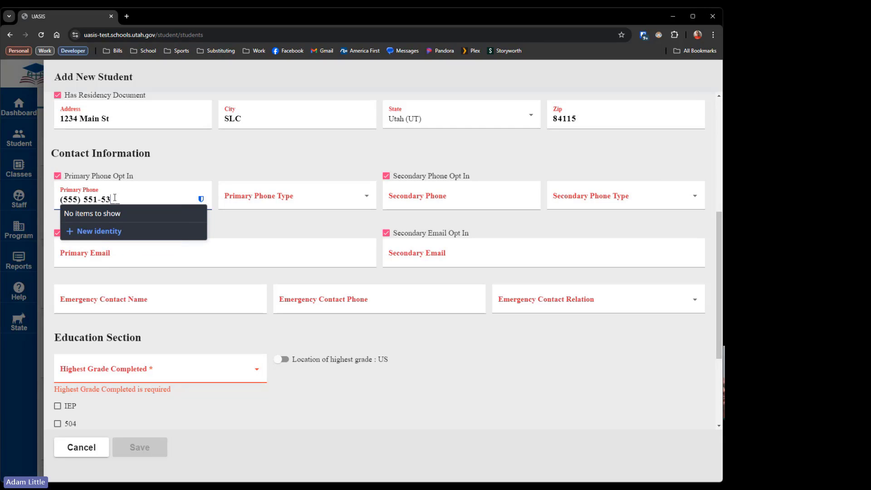
left_click(276, 198)
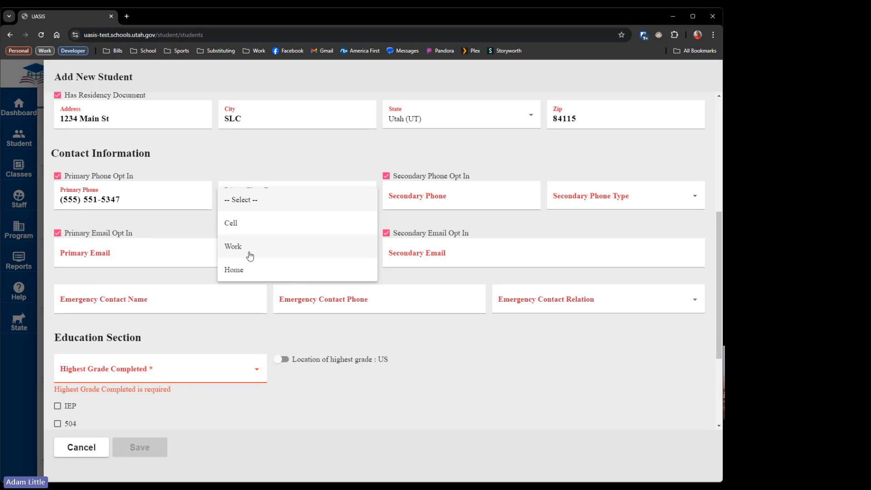
left_click(256, 224)
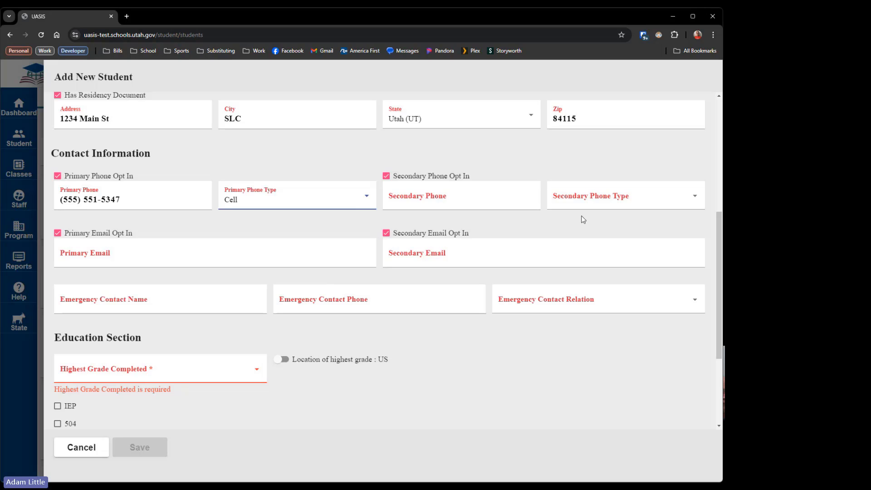
- Fill in the student's primary email address
left_click(196, 259)
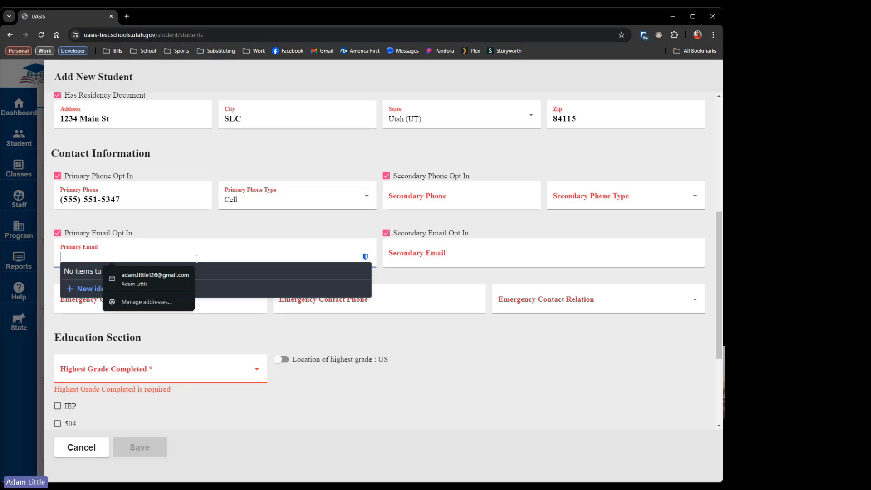
type("tlittle@")
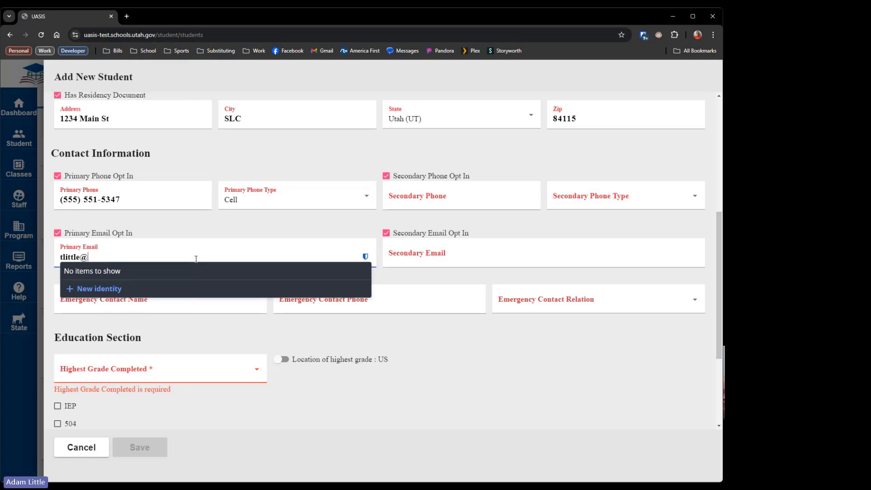
type("test.com")
left_click(216, 230)
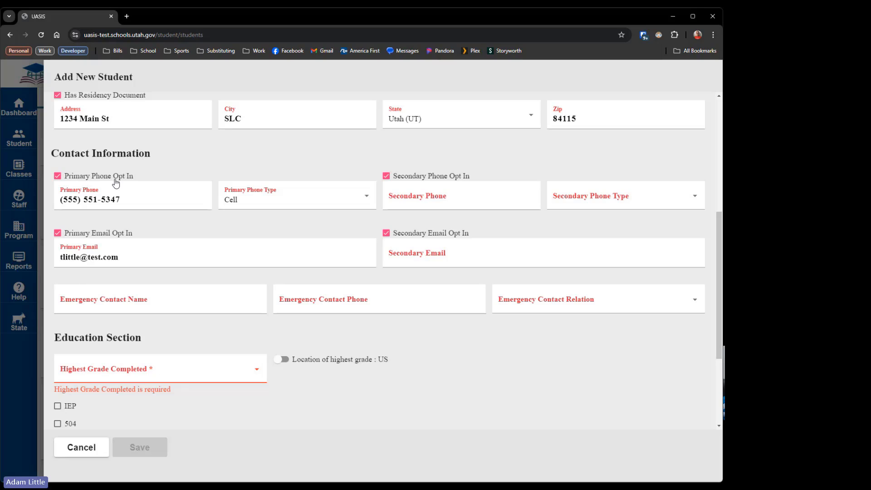
- Opt out of primary phone contact and enter the emergency contact's name and phone number
left_click(58, 176)
left_click(150, 300)
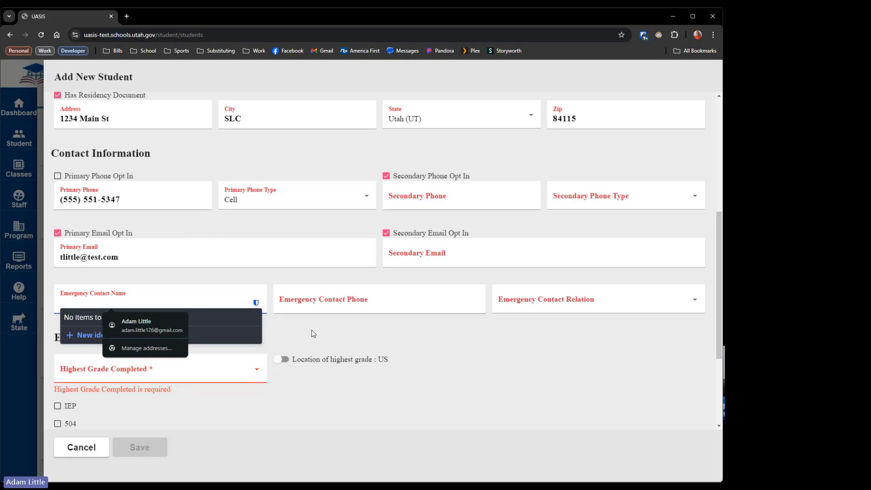
type("Oliver")
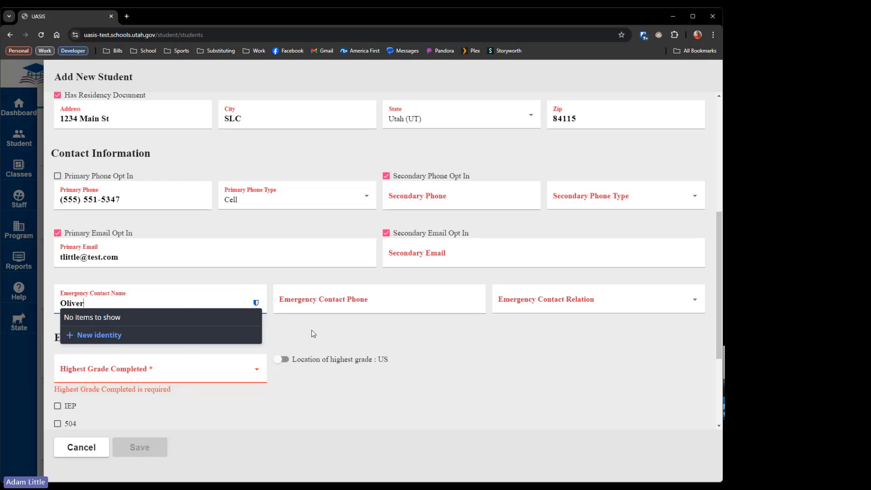
left_click(330, 303)
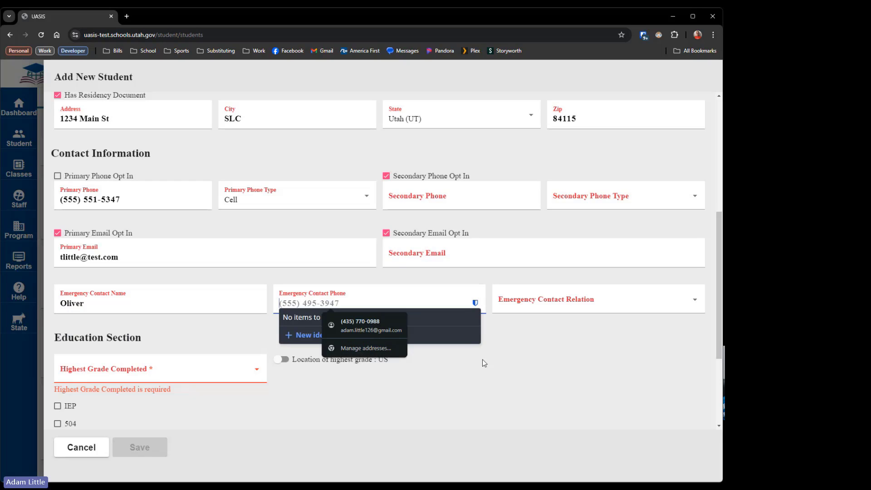
type("555) 123-4572")
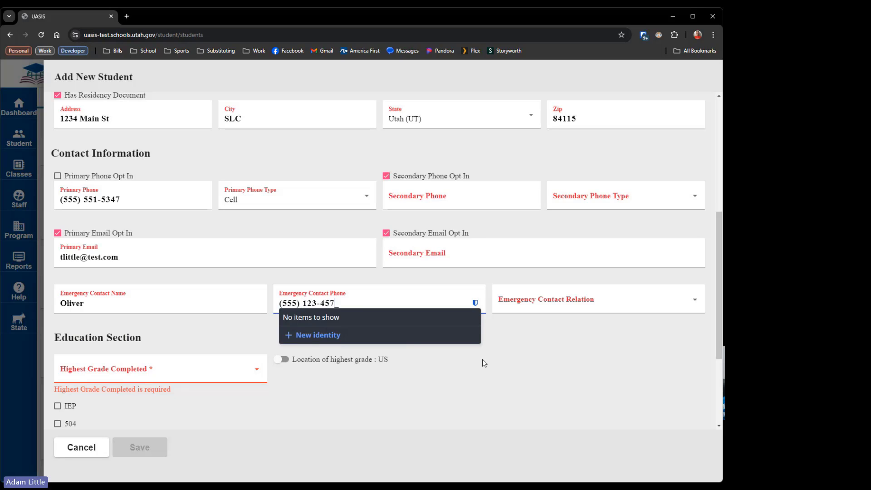
- Set the emergency contact relation to Sibling, then reopen the relation choices
left_click(603, 301)
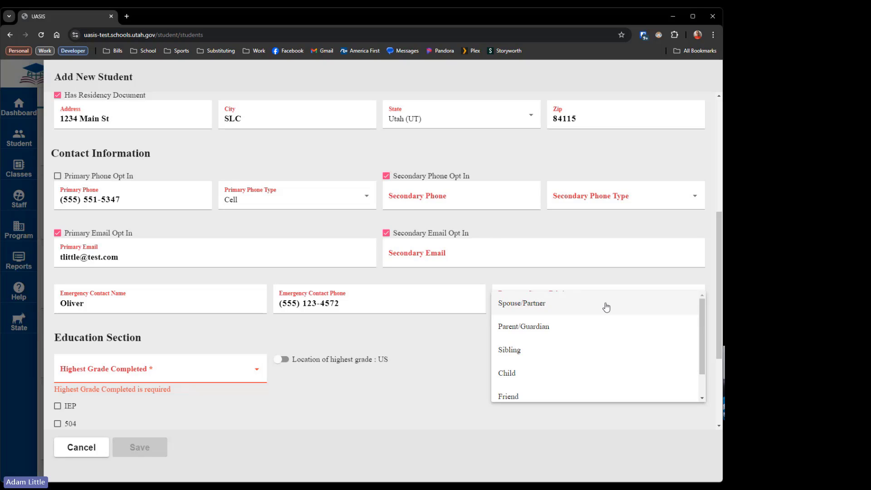
left_click(534, 356)
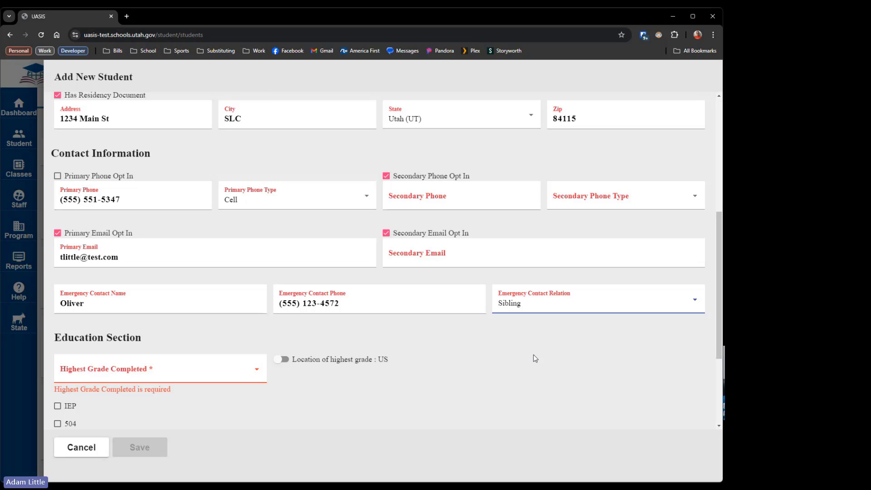
left_click(556, 298)
scroll(531, 346, "down", 1)
- Switch the emergency contact relation to Other, enter Boss, and scroll to the Education Section
left_click(517, 347)
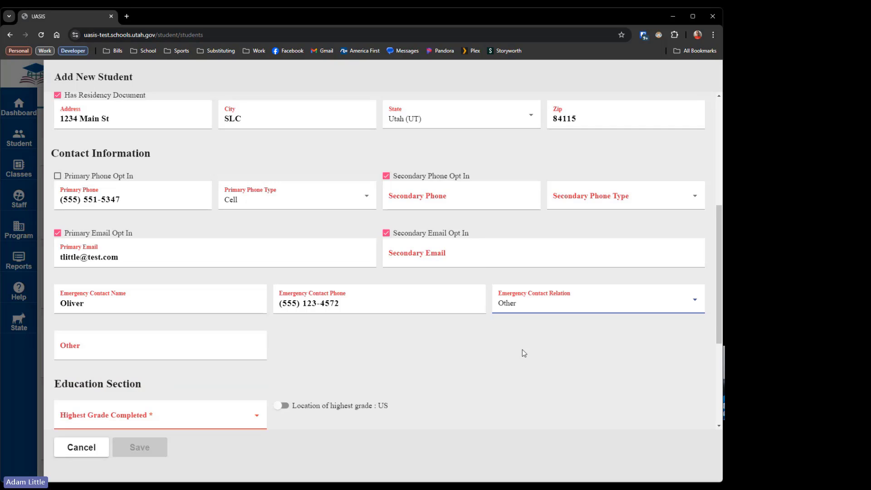
left_click(115, 351)
type("Boss")
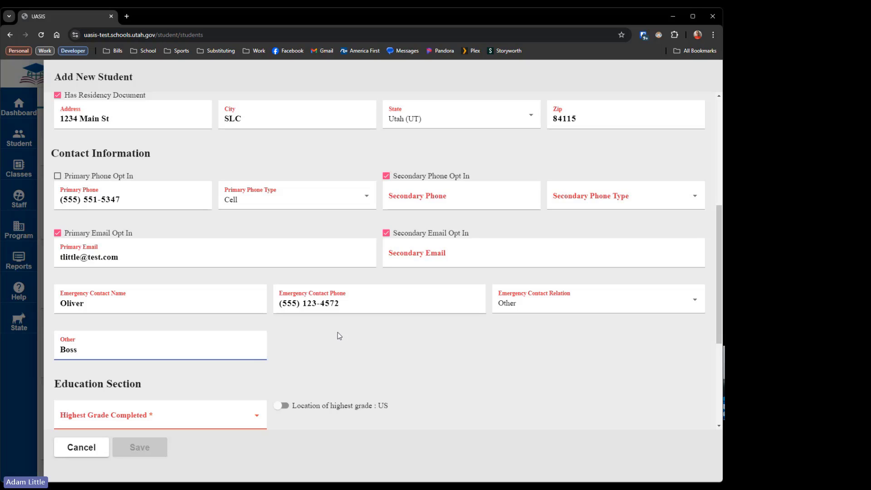
scroll(339, 335, "down", 2)
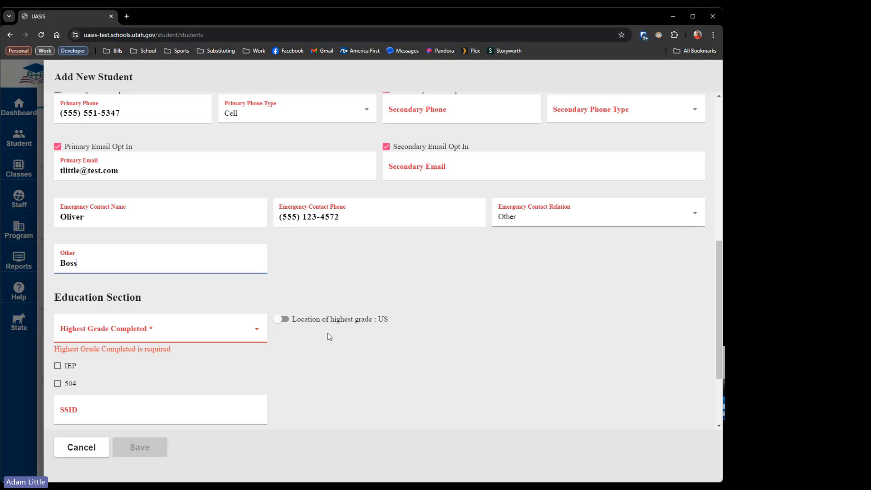
scroll(315, 293, "down", 2)
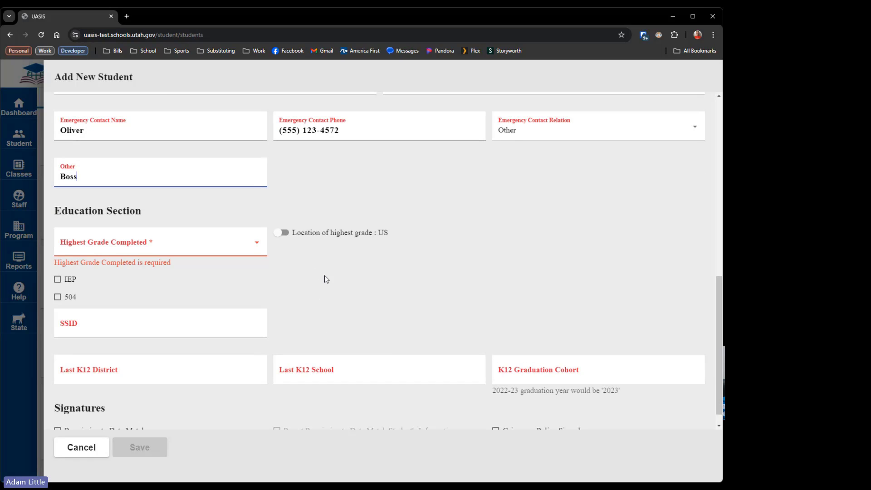
- Choose Grades 9-12 (no diploma) for Highest Grade Completed, keeping the grade's location as US
left_click(126, 251)
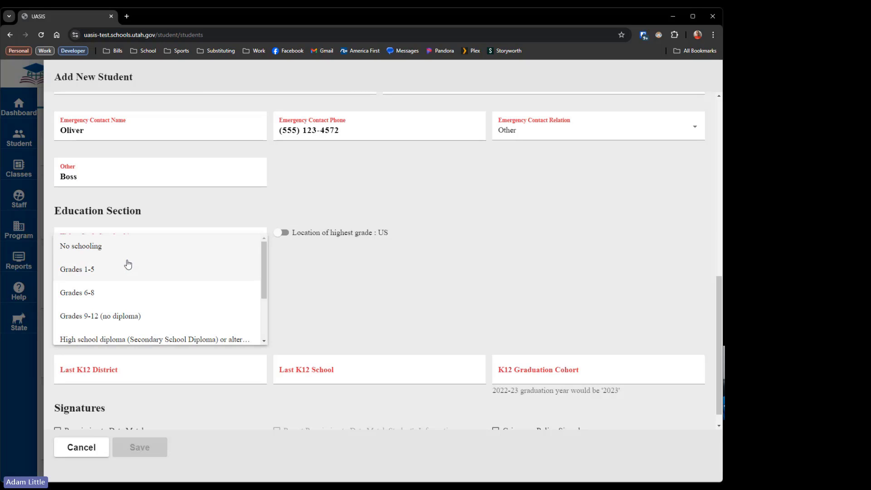
scroll(139, 306, "down", 1)
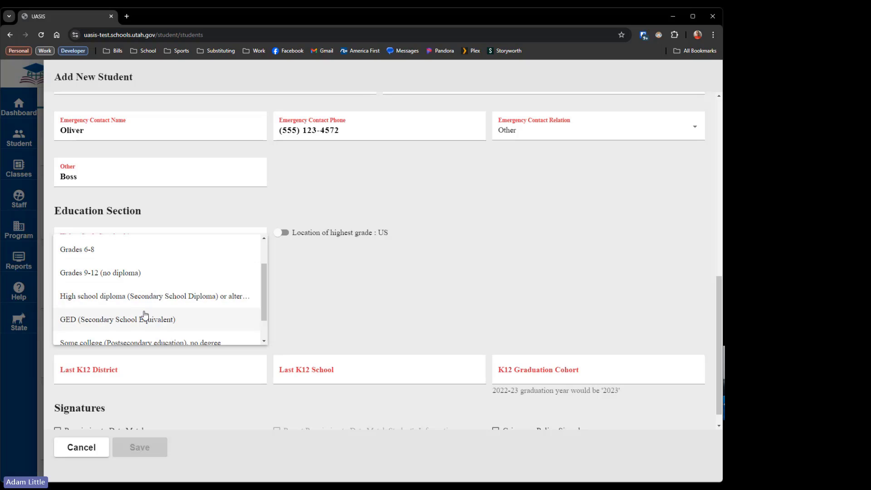
left_click(95, 274)
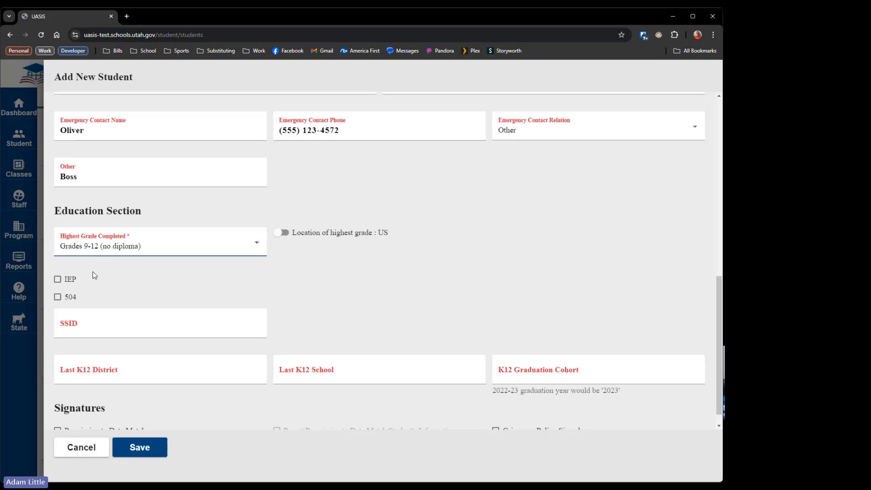
left_click(172, 241)
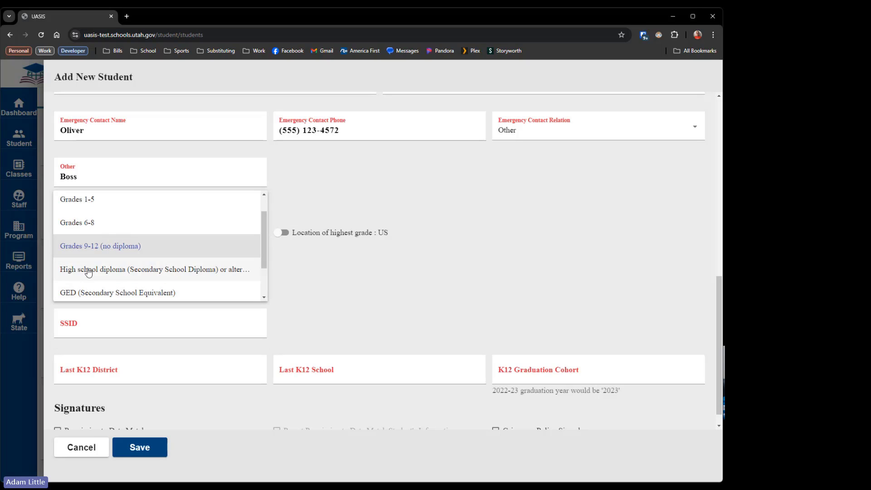
scroll(131, 277, "down", 1)
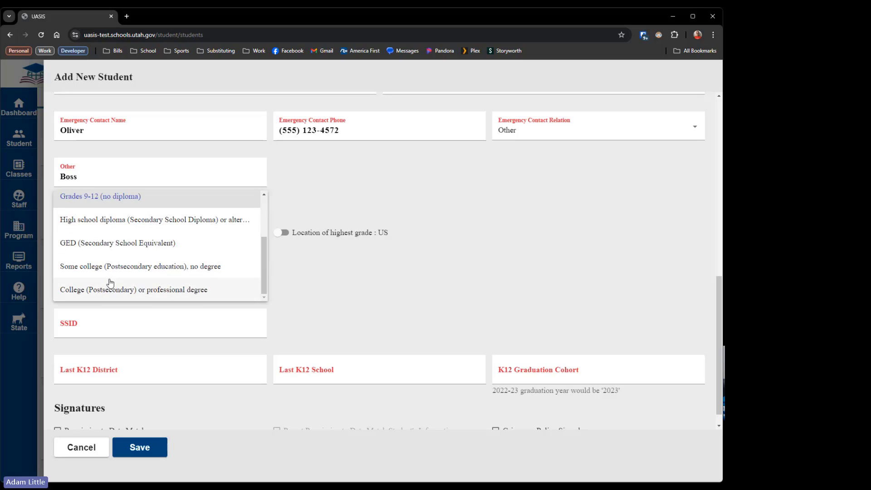
left_click(337, 263)
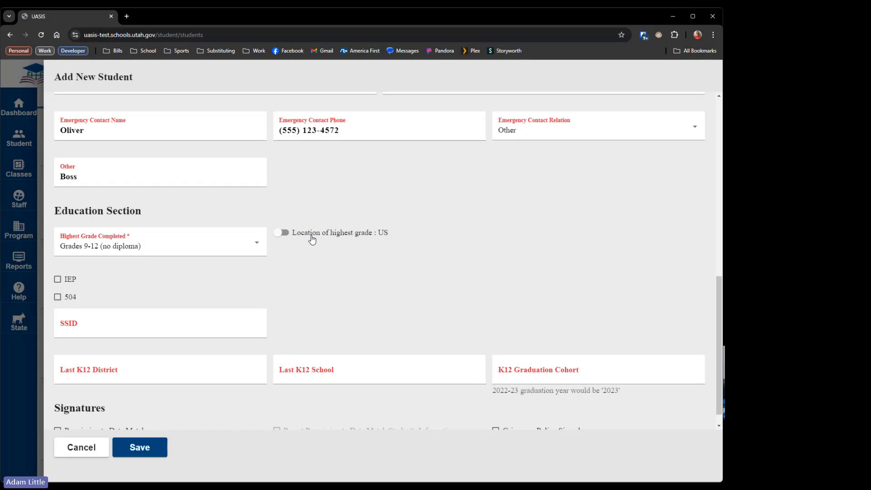
left_click(287, 238)
left_click(325, 232)
left_click(159, 323)
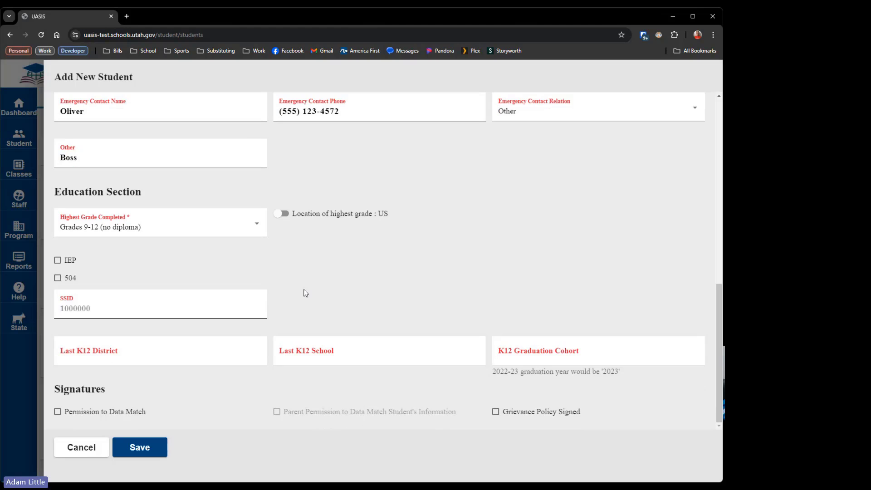
left_click(296, 295)
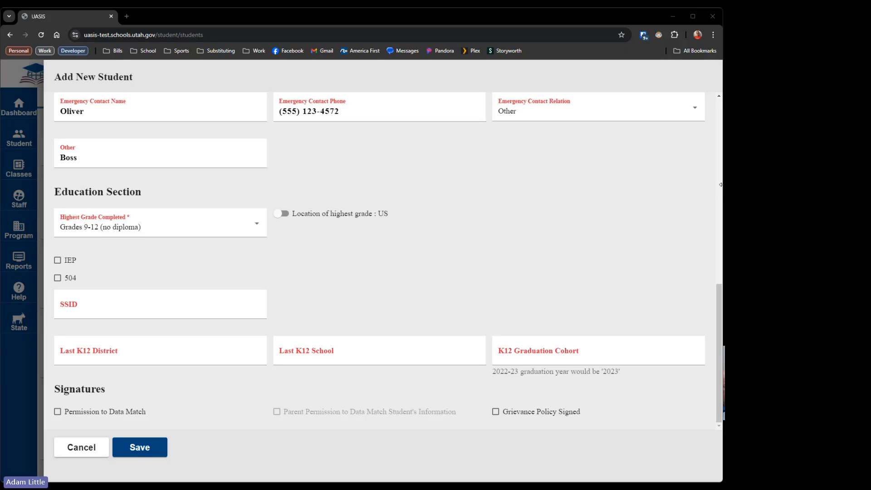
left_click(79, 305)
scroll(640, 323, "up", 10)
left_click(552, 159)
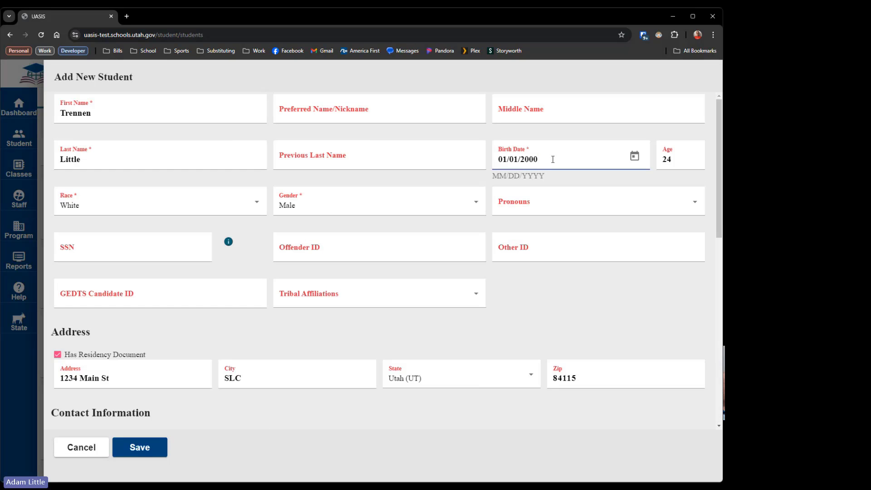
key("BackSpace")
type("7")
key("Tab")
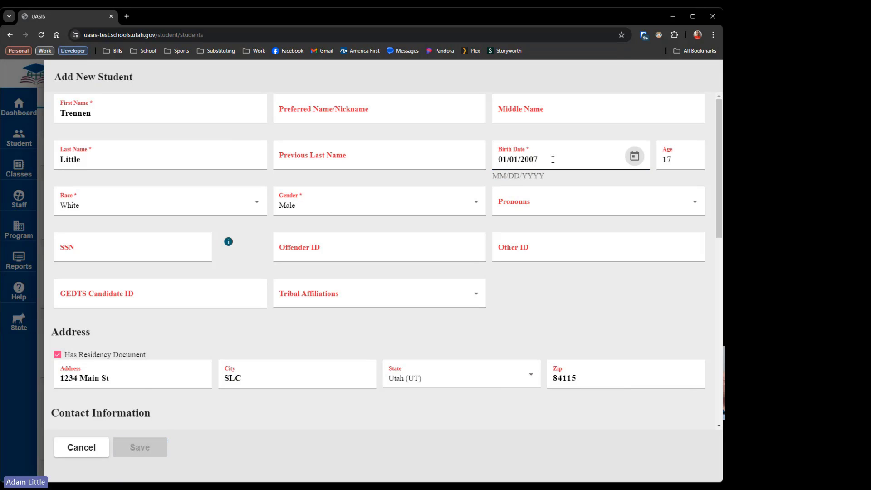
scroll(606, 225, "down", 10)
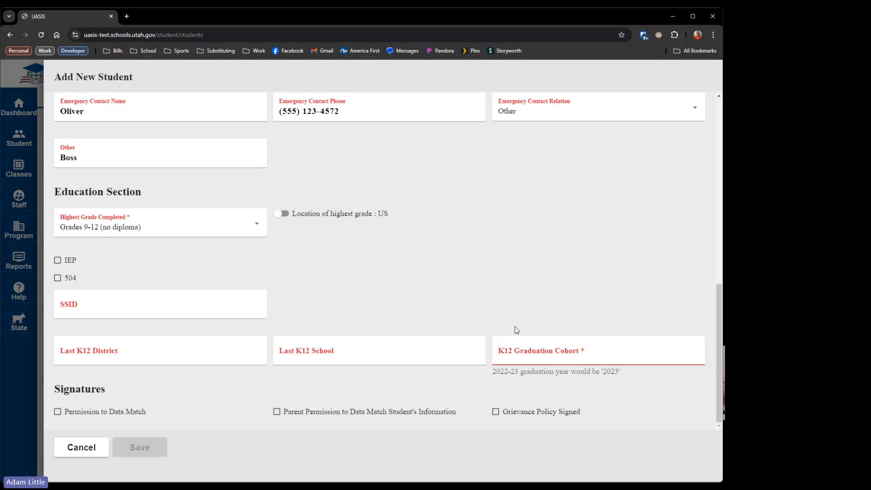
scroll(515, 330, "up", 15)
left_click(546, 162)
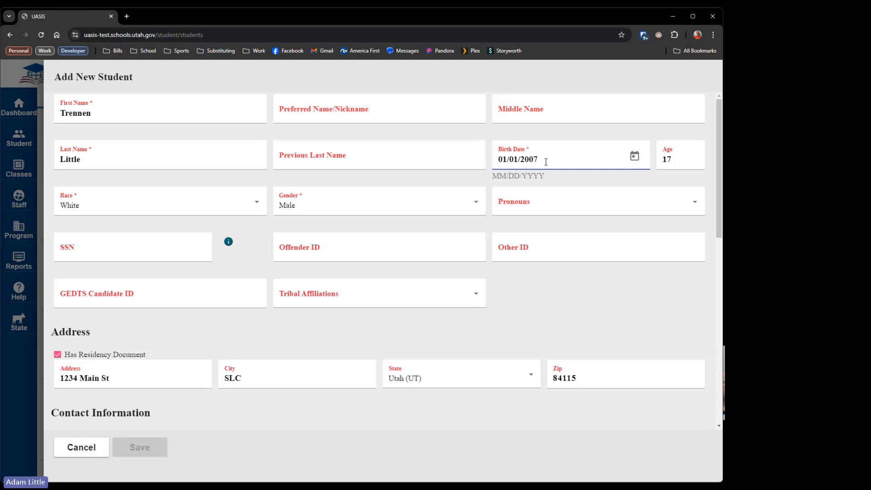
key("BackSpace")
type("0")
key("Tab")
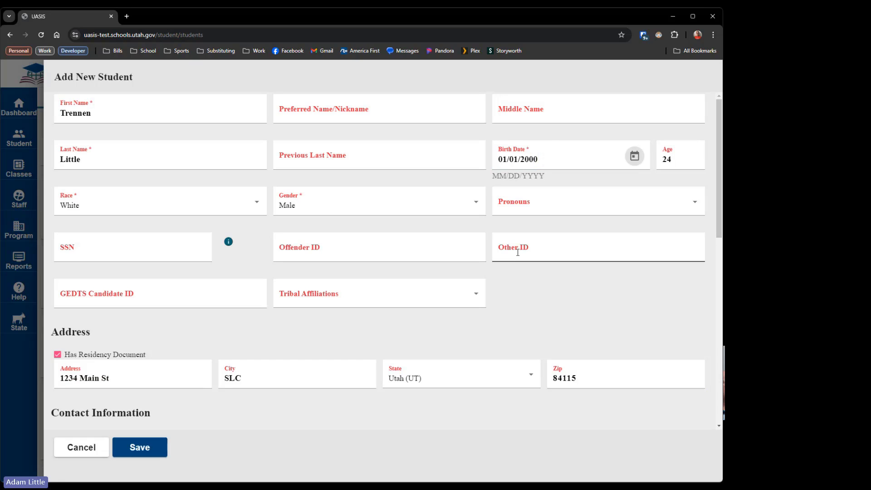
- Enter 2018 as the K12 graduation cohort
scroll(541, 230, "down", 8)
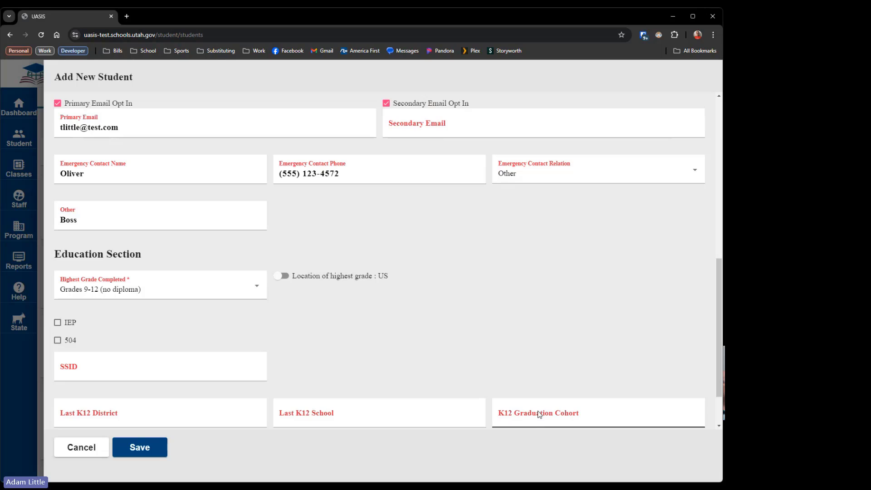
left_click(539, 415)
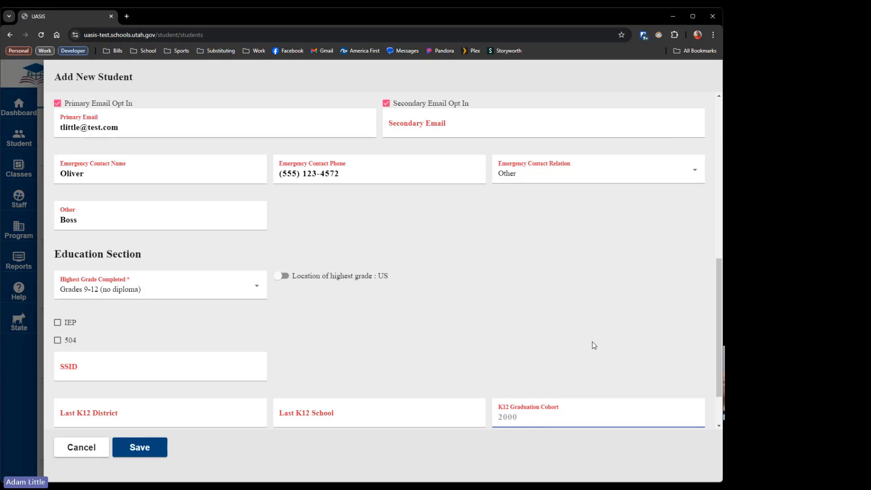
type("2018")
- Grant data-match permission, mark the grievance policy signed, and save the new student
scroll(503, 338, "down", 2)
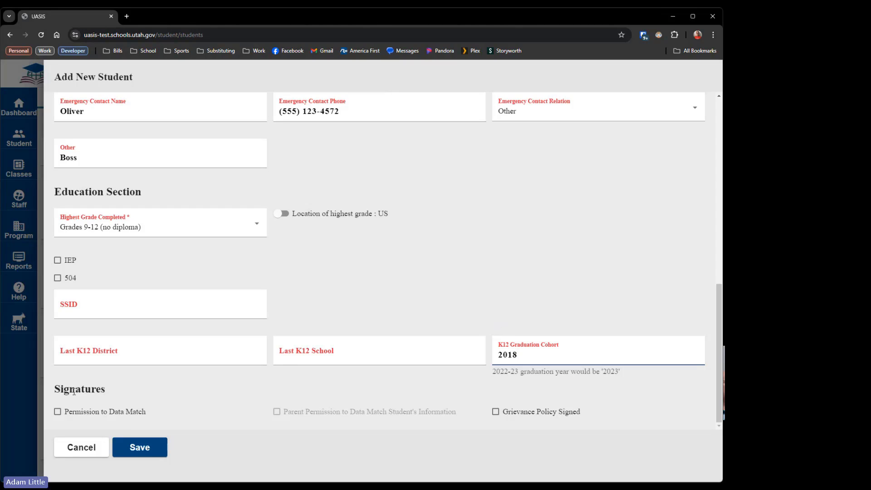
left_click(58, 414)
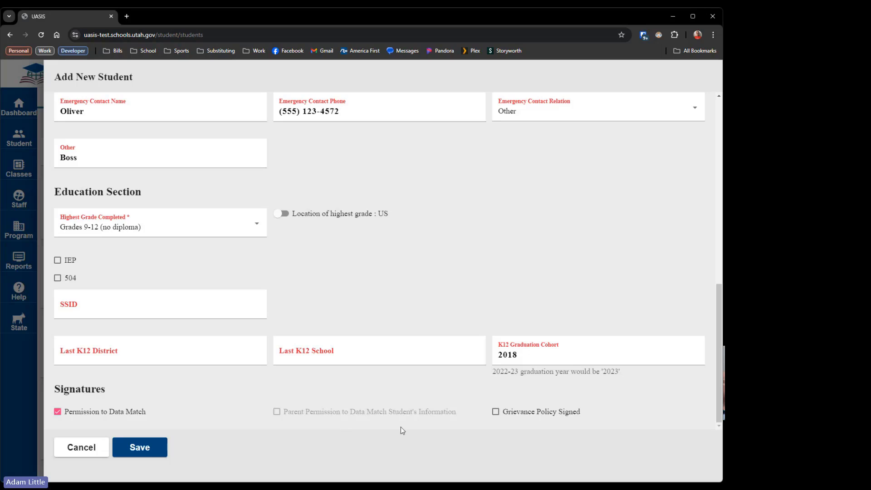
left_click(496, 413)
left_click(139, 453)
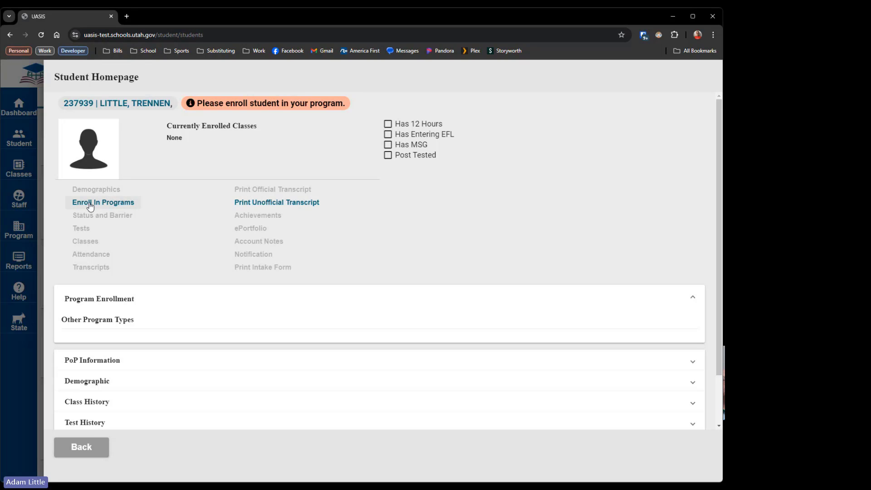
left_click(90, 204)
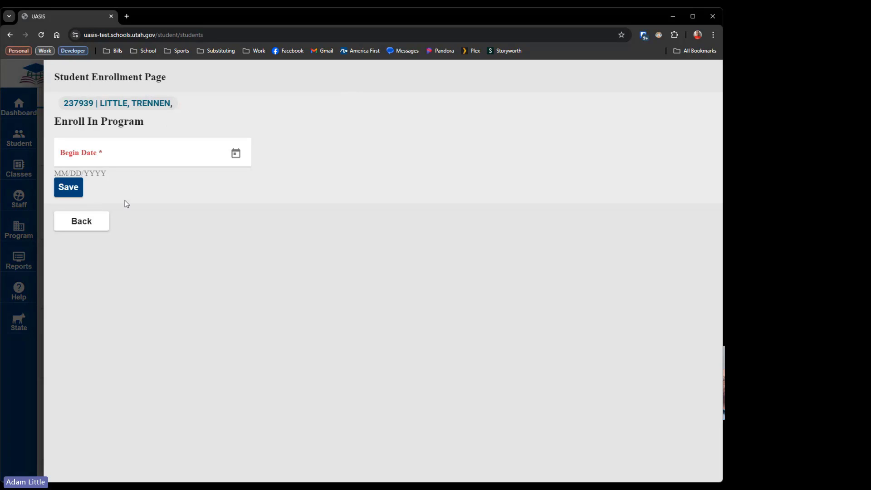
- Pick July 1, 2024 in the calendar as the program begin date
left_click(236, 153)
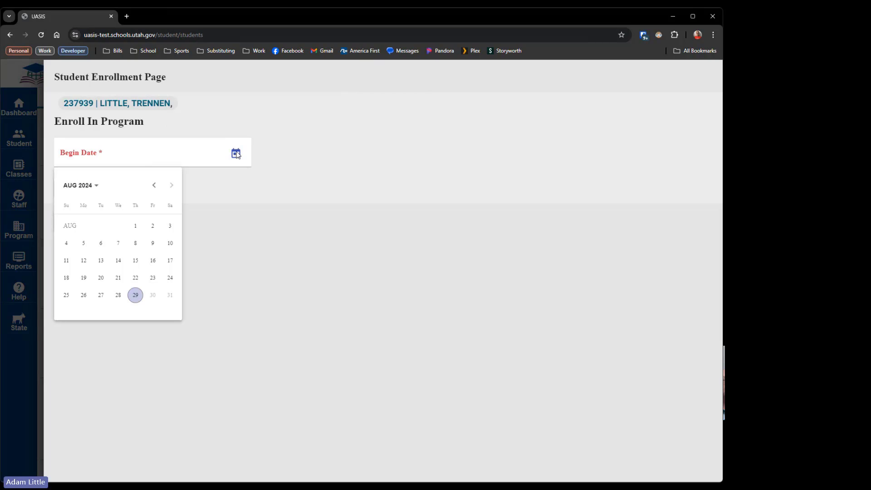
left_click(156, 185)
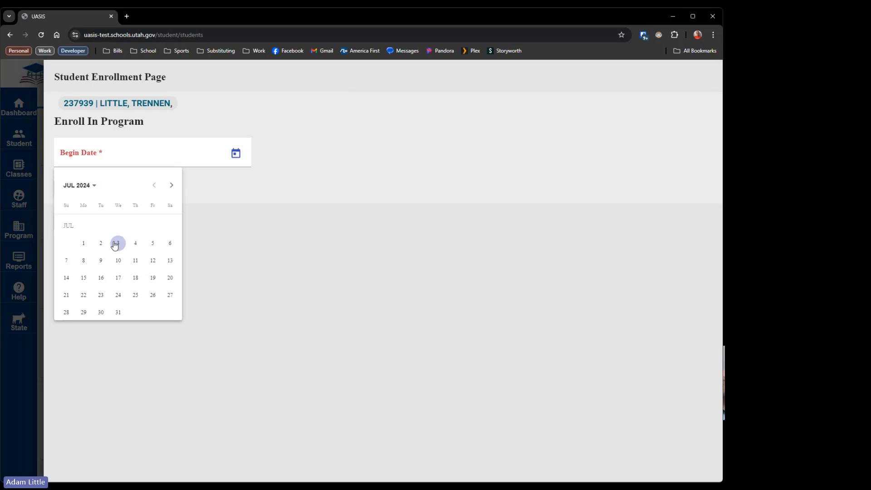
left_click(84, 243)
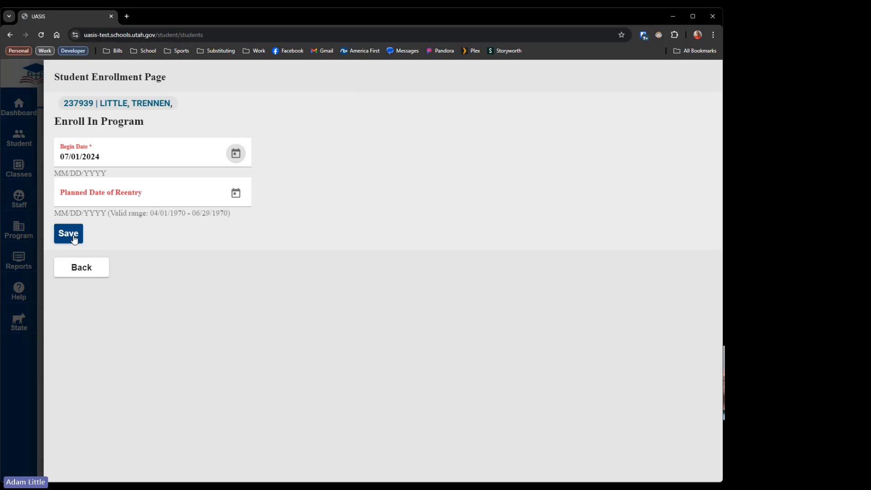
- Save the Enroll In Program form with the 07-01-2024 begin date
left_click(68, 239)
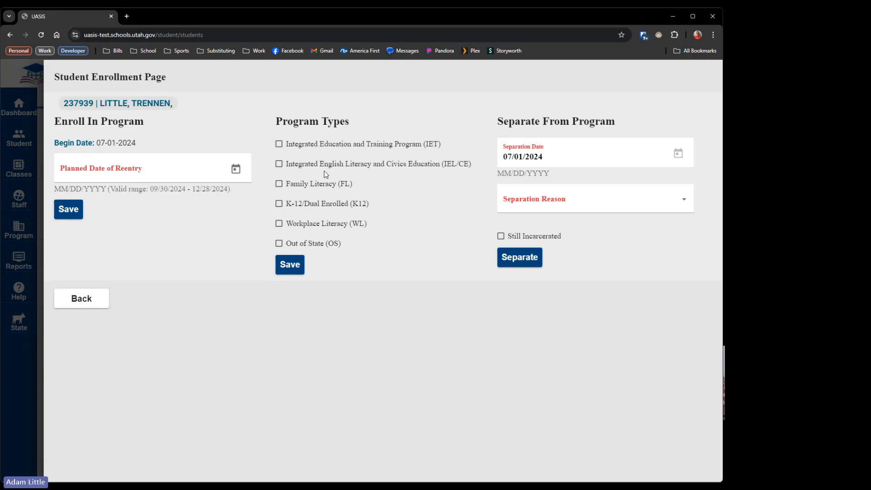
- Go back to the Student Homepage and highlight the Jul 1, 2024 - Current enrollment
left_click(85, 292)
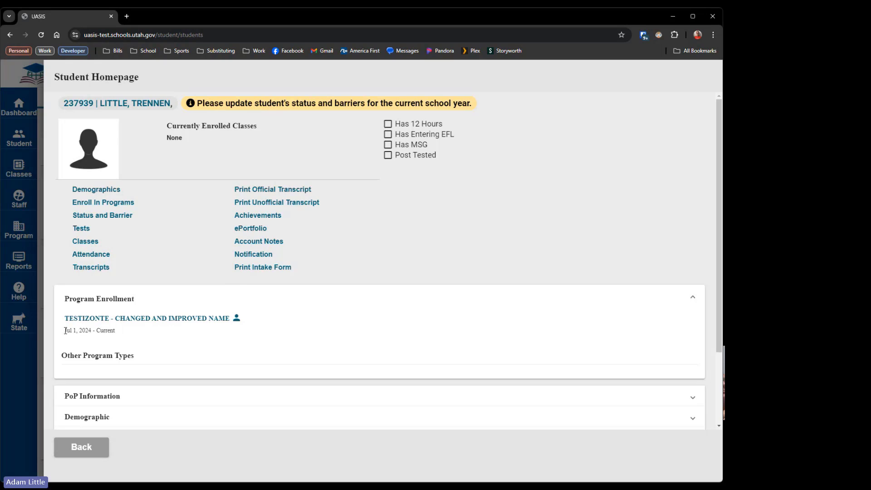
left_click_drag(64, 335, 129, 336)
- Open Status and Barrier and choose Employed for Employment Status
left_click(87, 219)
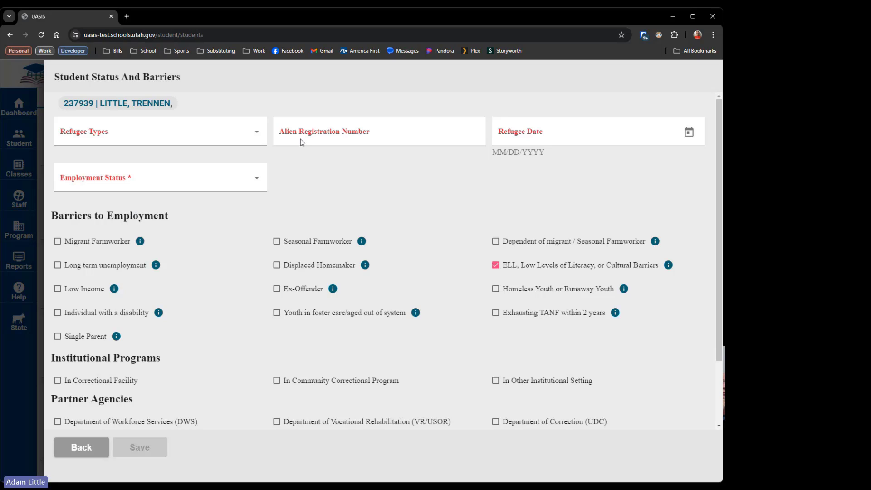
left_click(205, 174)
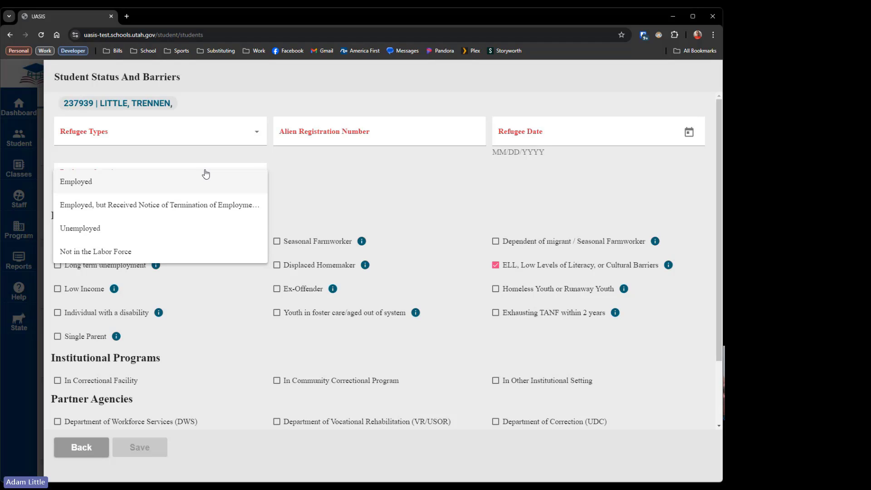
left_click(205, 180)
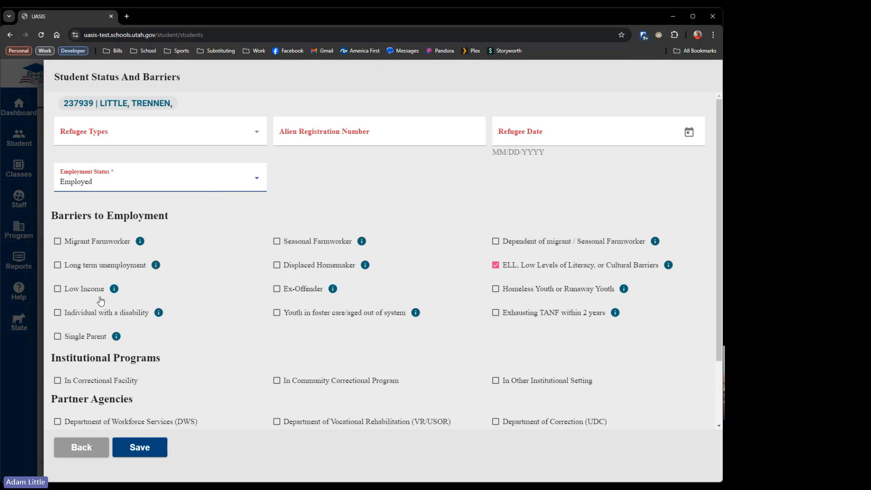
left_click(57, 289)
left_click(496, 268)
left_click(496, 266)
mouse_move(366, 267)
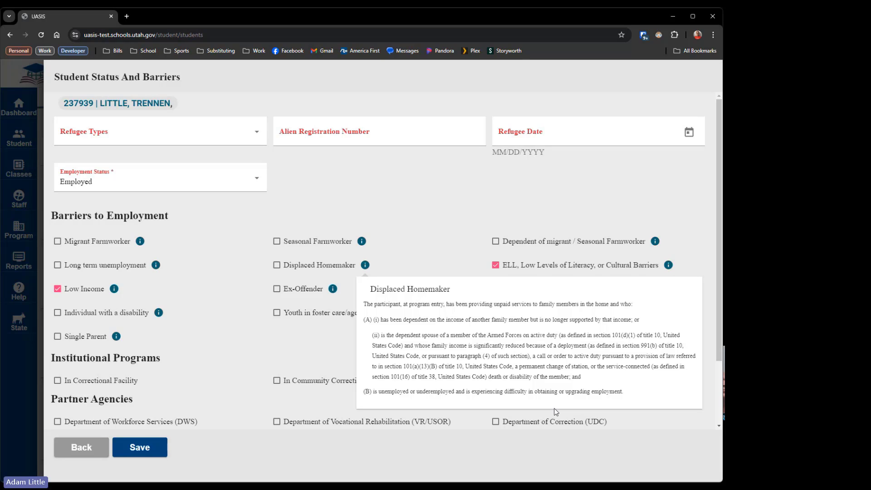
left_click(290, 359)
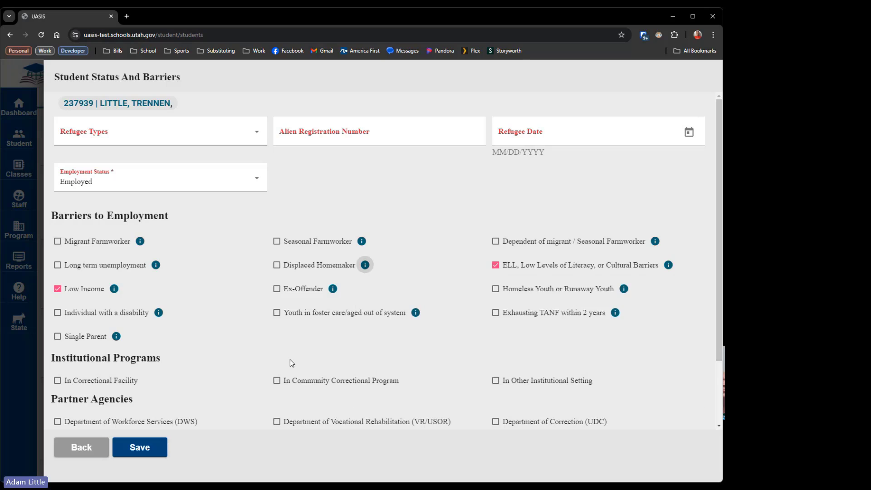
scroll(289, 359, "down", 2)
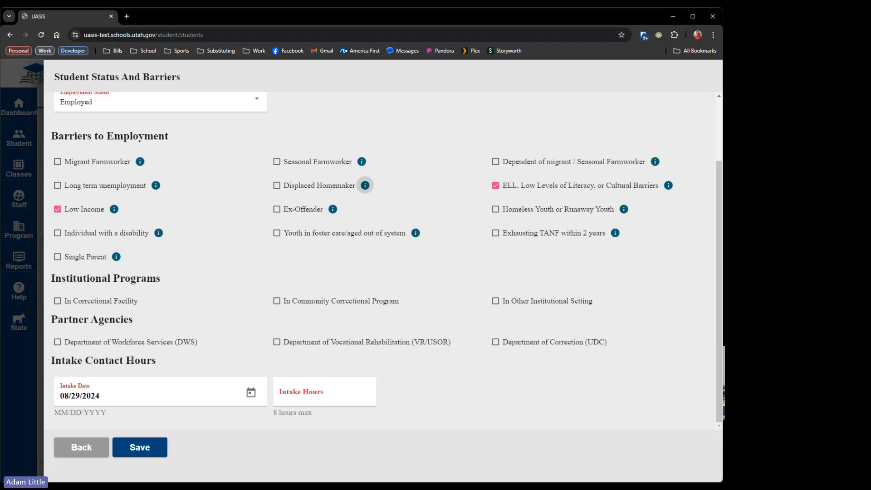
left_click_drag(275, 415, 318, 420)
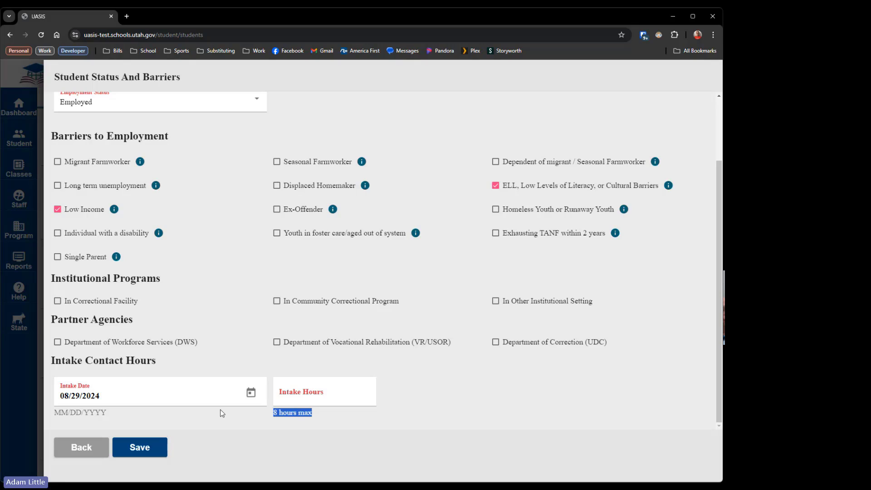
- Pick 07/01/2024 as the intake date and enter 3 intake hours
left_click(250, 394)
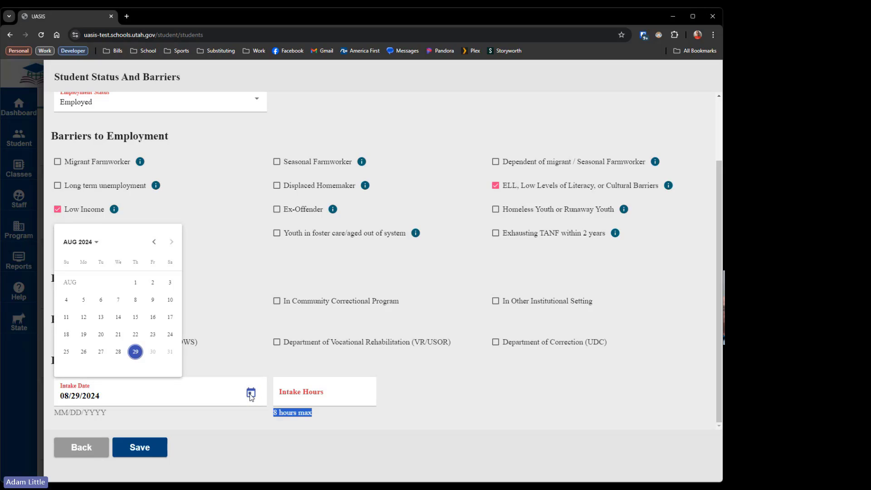
left_click(154, 242)
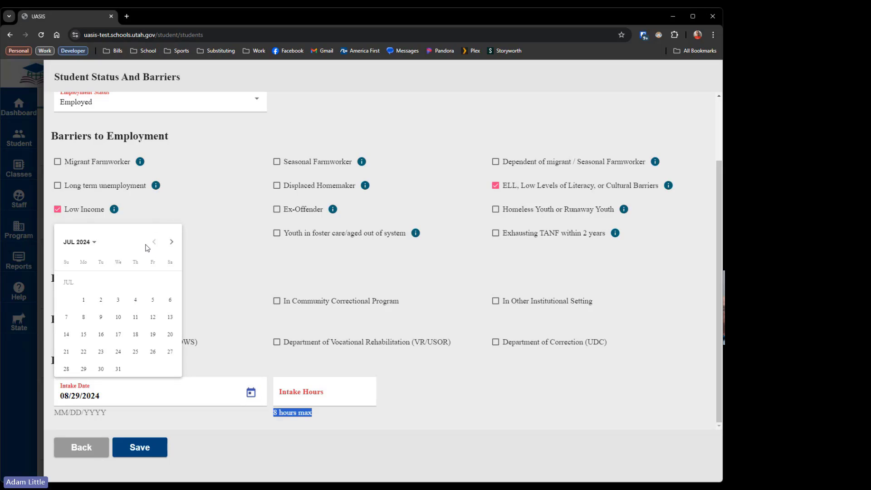
left_click(83, 301)
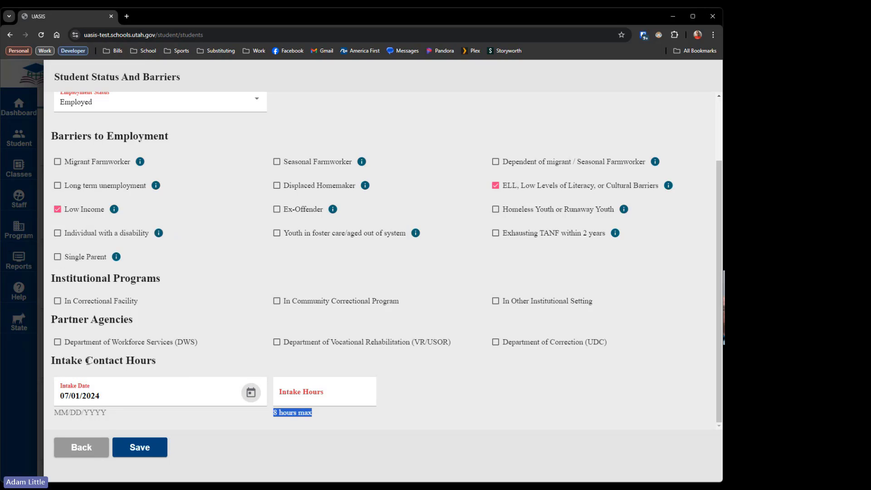
left_click(318, 393)
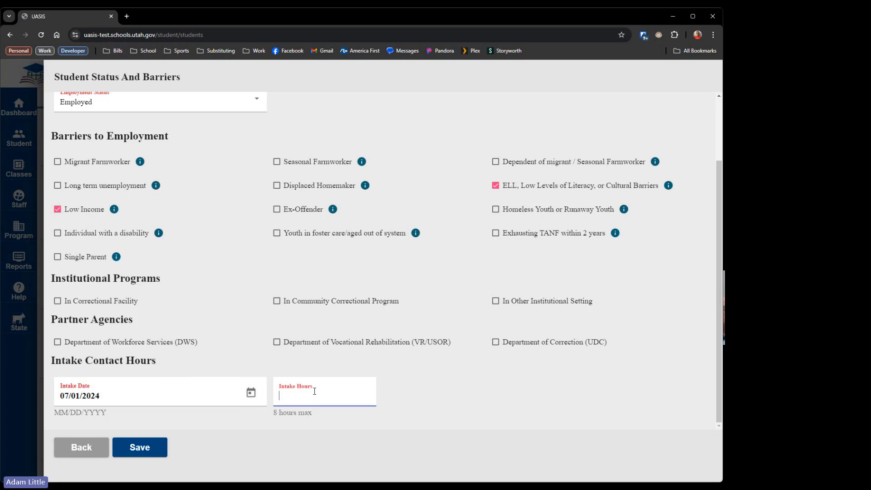
type("3")
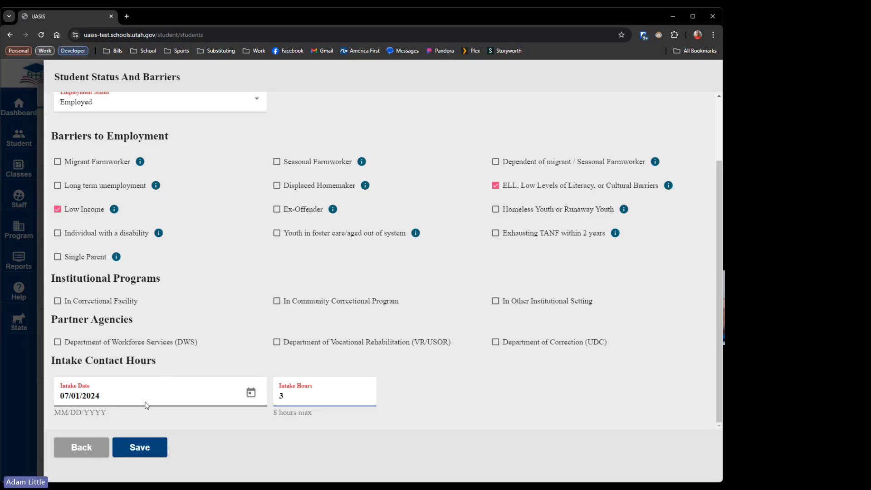
left_click(142, 447)
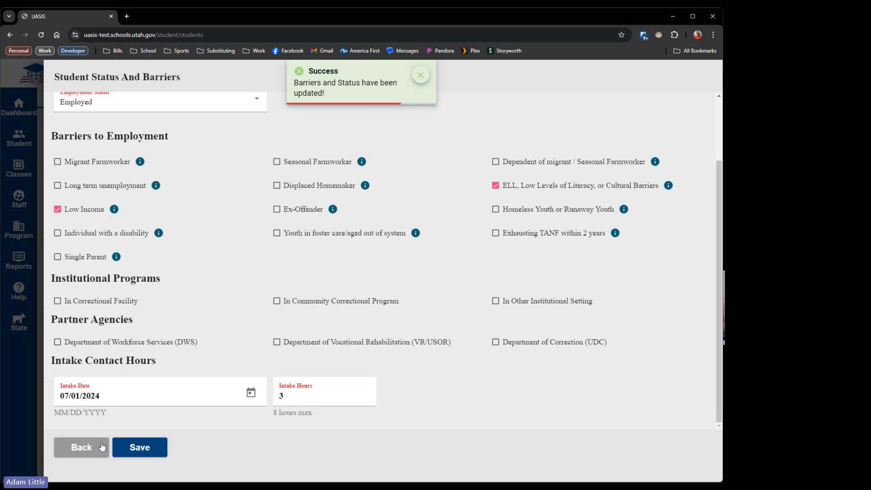
left_click(79, 449)
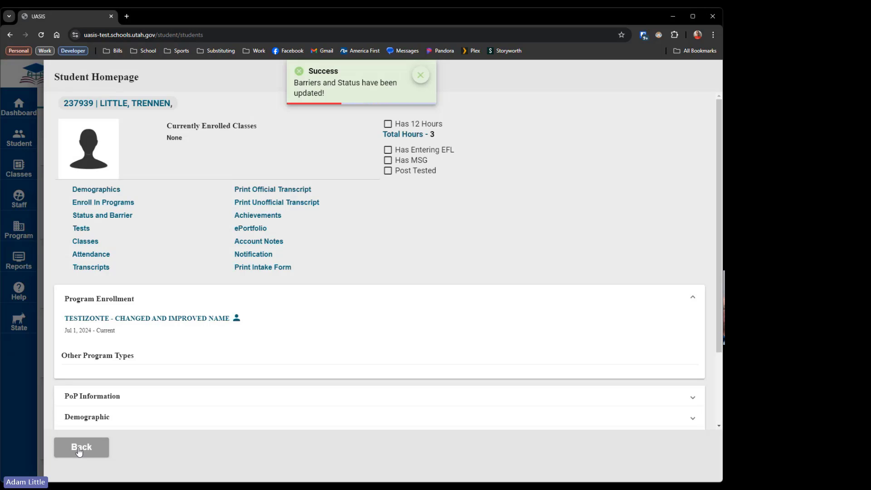
left_click(413, 81)
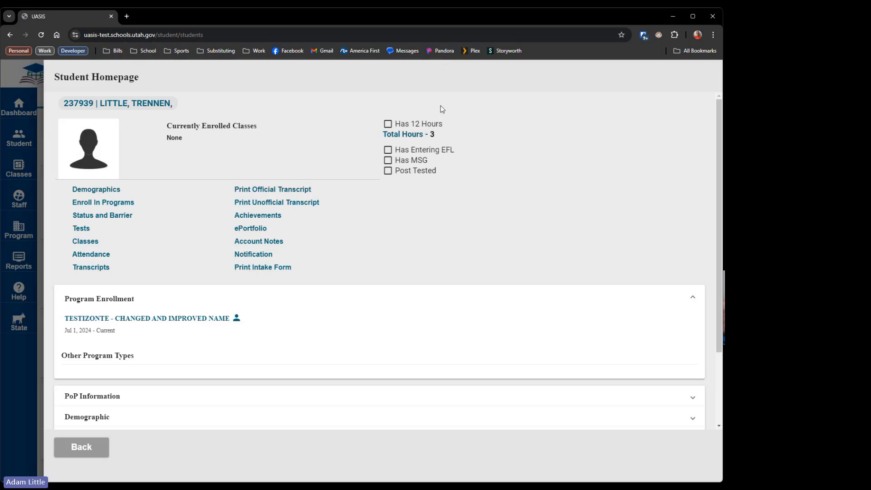
left_click_drag(384, 134, 448, 134)
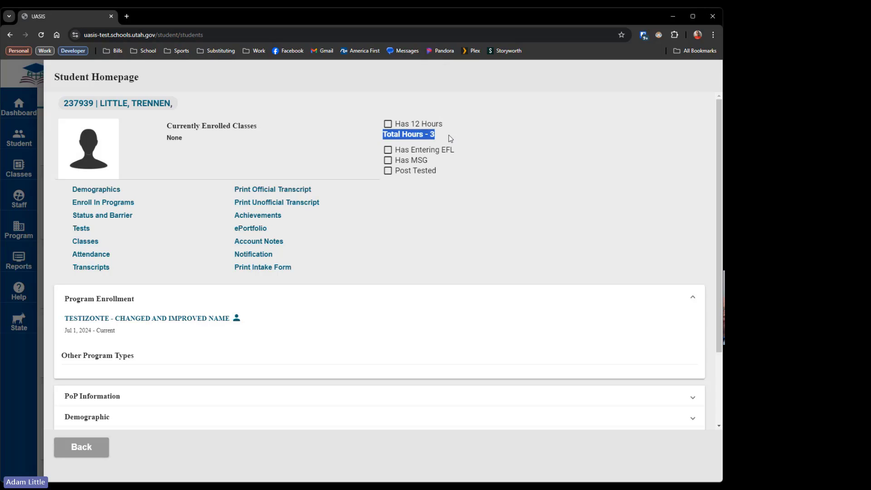
left_click(449, 136)
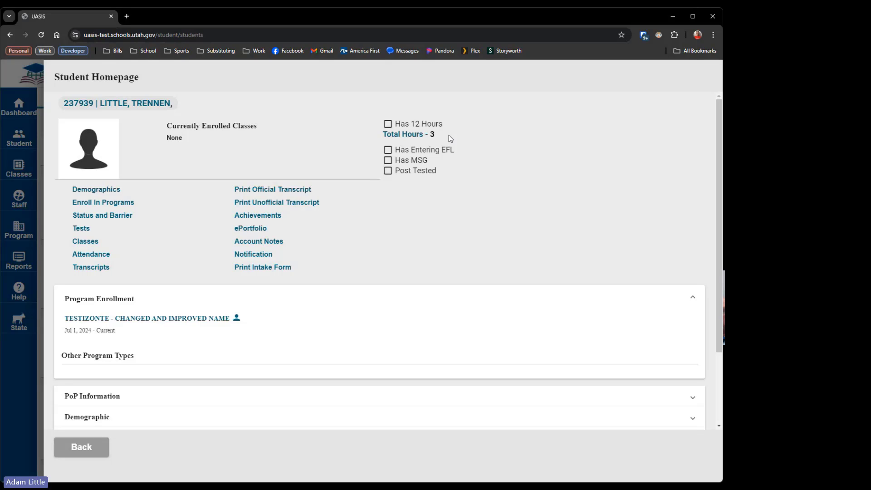
- Go back to the program's active students list and open Search All Students
key("alt+Left")
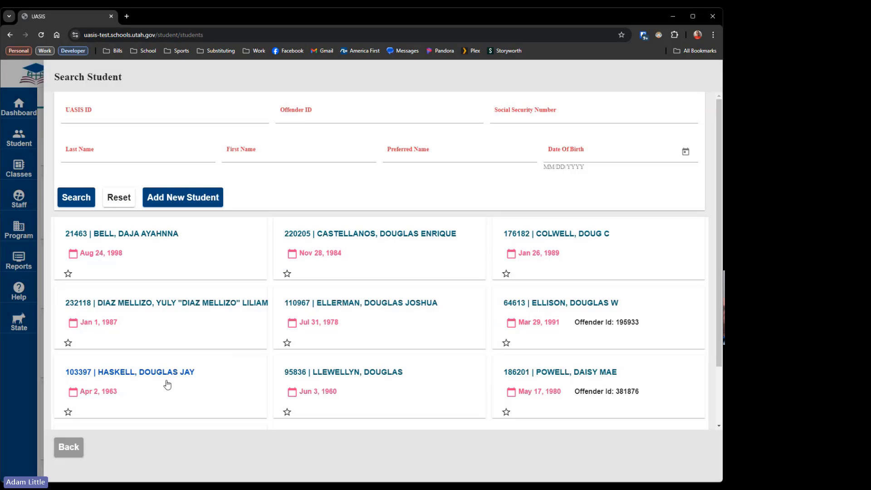
left_click(68, 447)
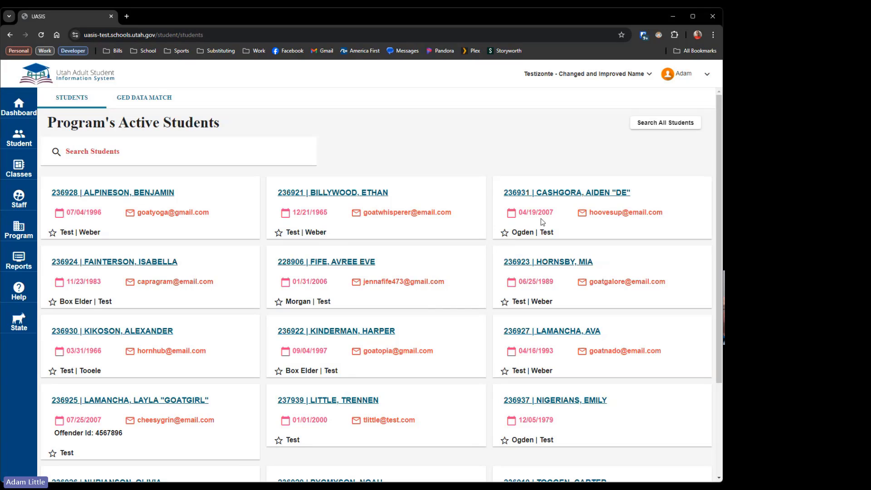
left_click(666, 124)
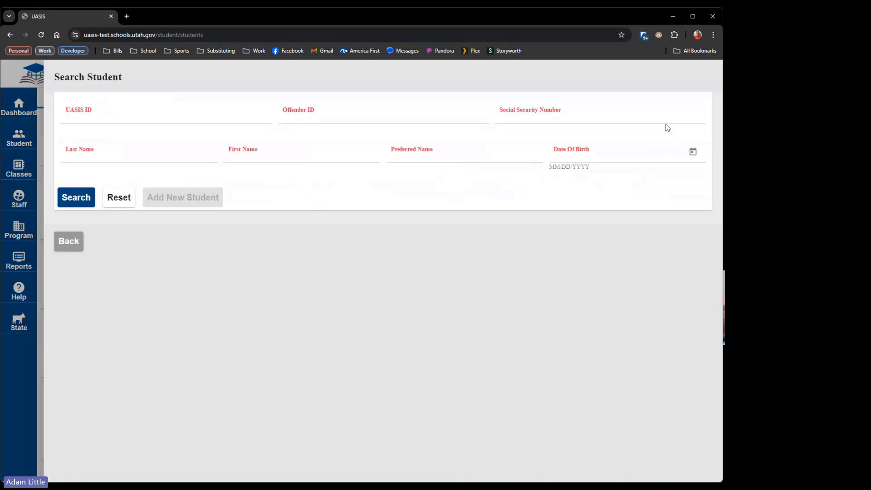
- Search by the student's last and first name and open the matching student's homepage
left_click(104, 159)
type("ell")
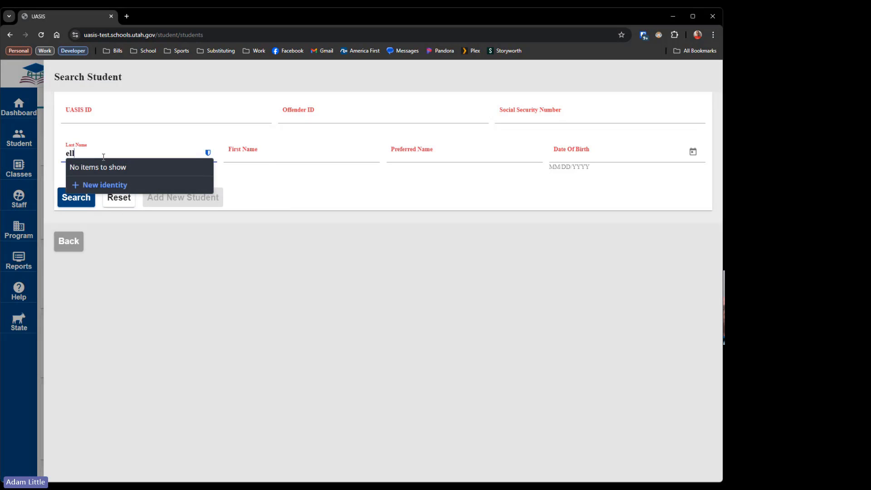
key("Tab")
type("doug")
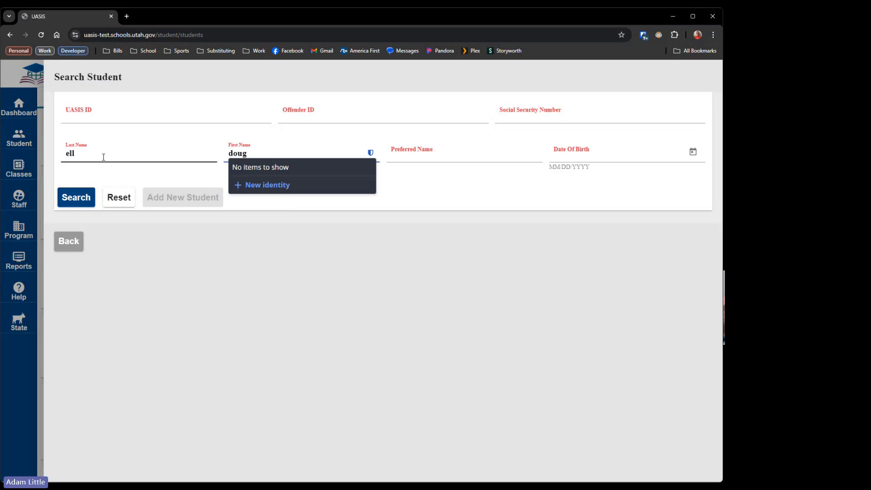
left_click(71, 203)
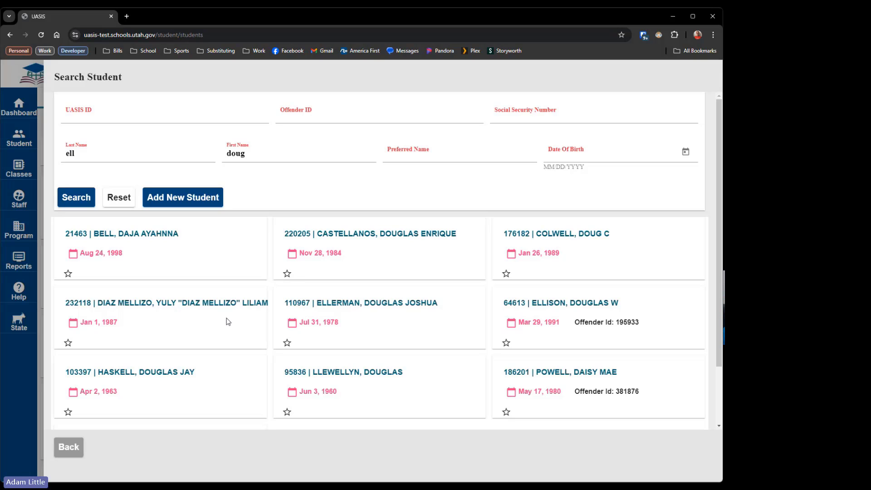
scroll(266, 295, "down", 2)
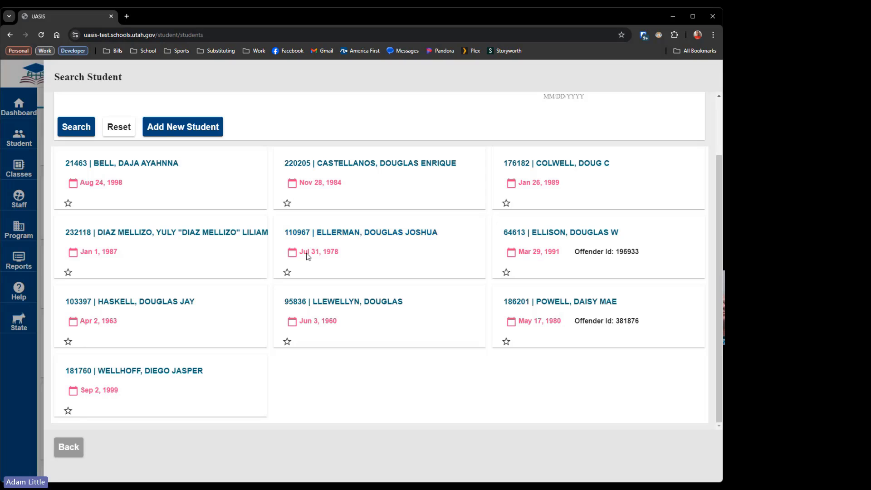
left_click(351, 233)
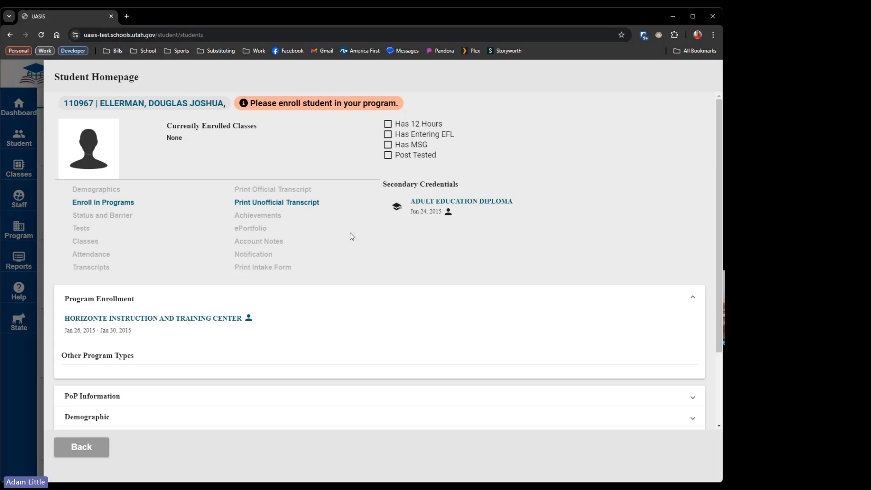
- Expand the student's Demographic panel and review their primary phone number
scroll(350, 235, "down", 2)
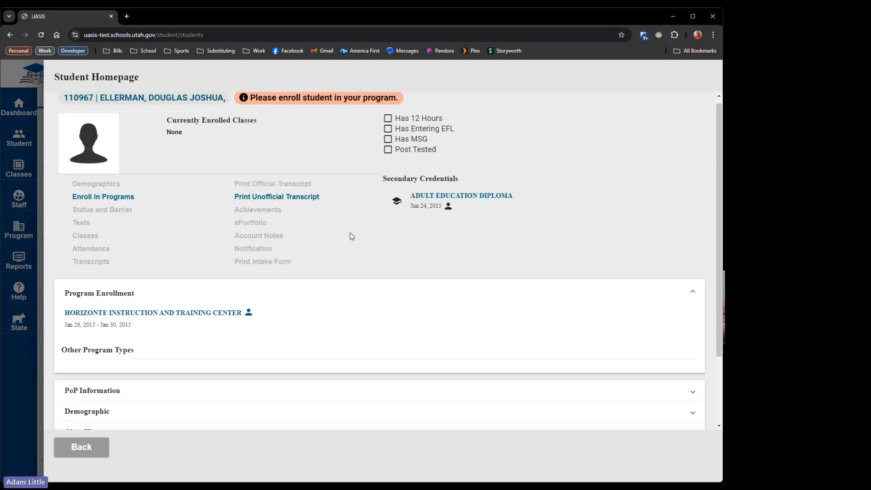
left_click(89, 328)
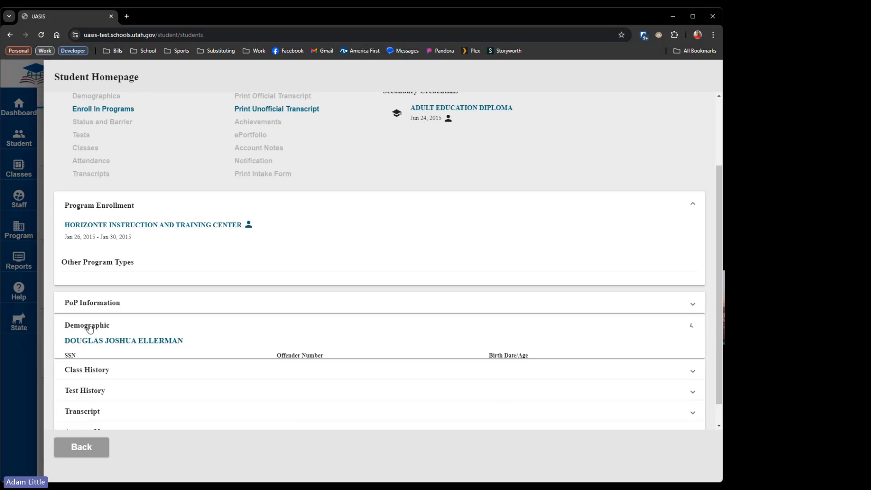
scroll(113, 309, "down", 3)
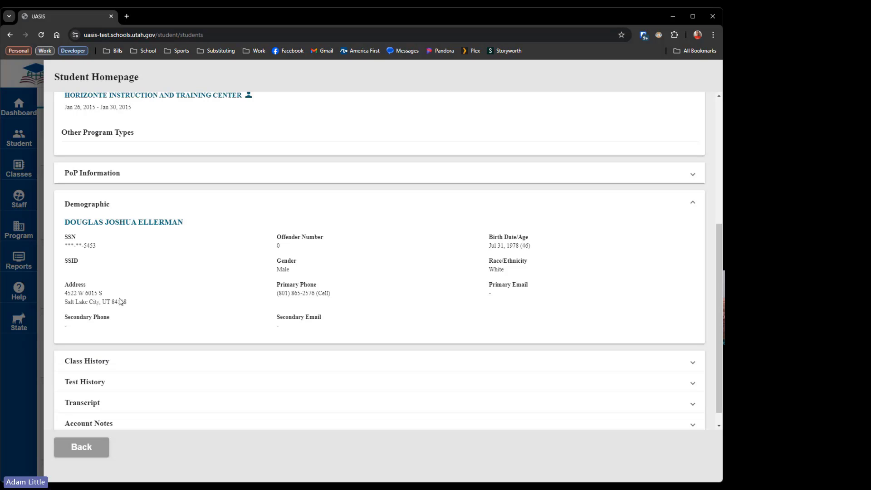
left_click_drag(276, 294, 348, 294)
left_click(344, 301)
scroll(420, 273, "up", 5)
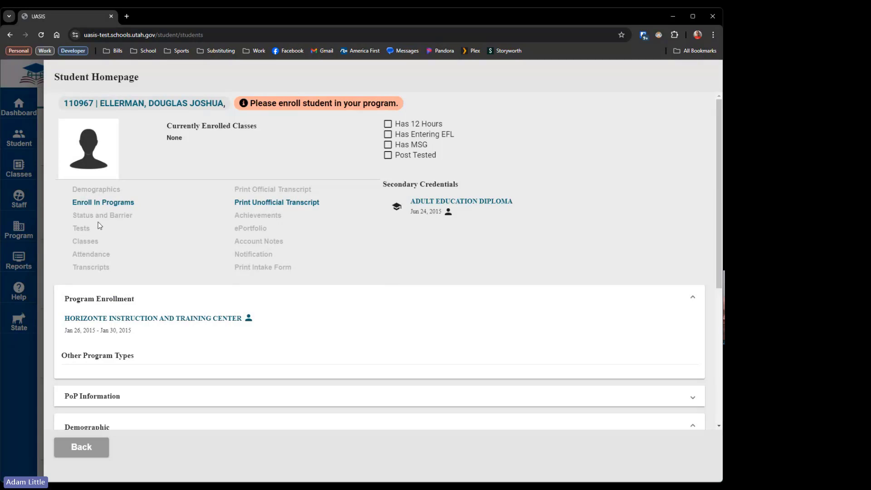
- Enroll the student in TESTIZONTE with begin date 08/01/2024 and return to their homepage
left_click(90, 206)
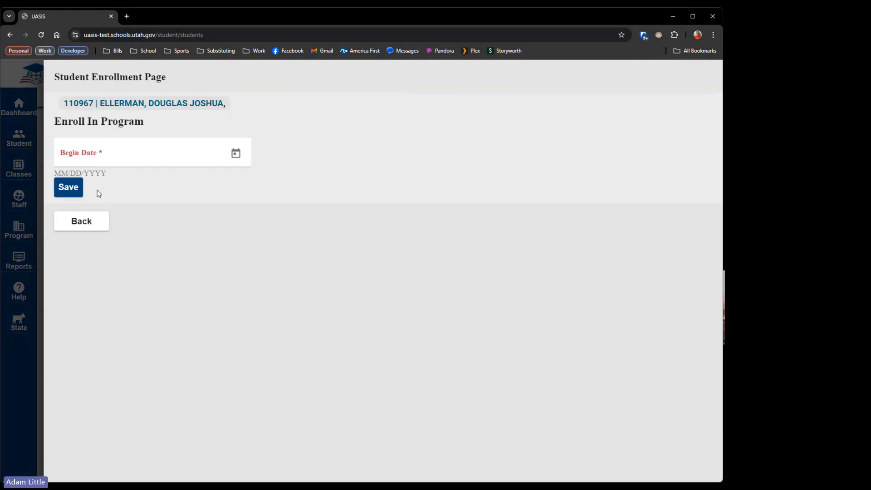
left_click(244, 155)
left_click(134, 226)
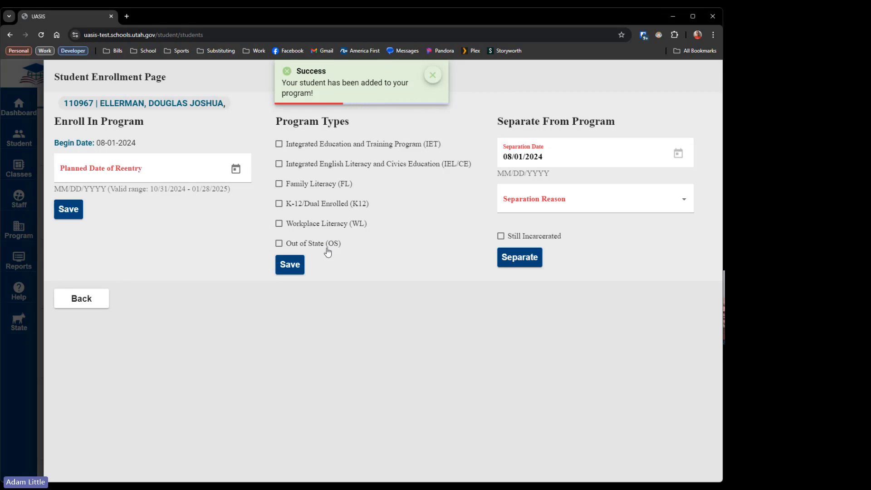
left_click(82, 301)
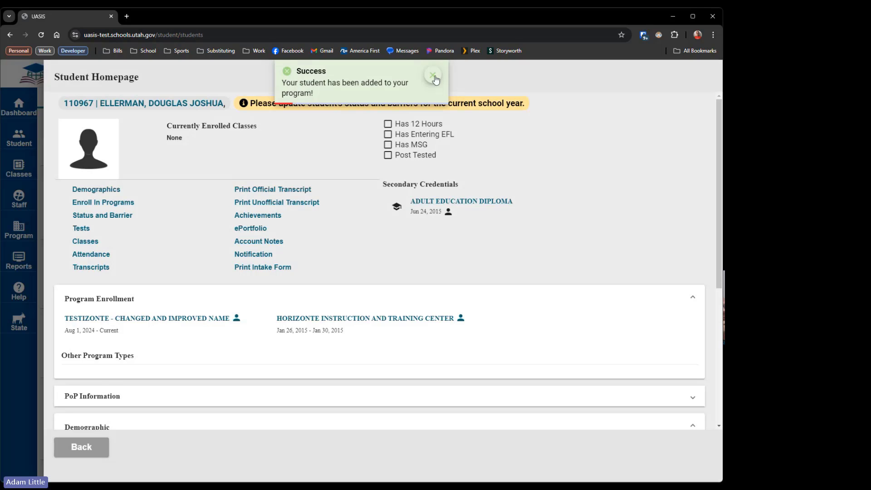
left_click_drag(249, 104, 491, 108)
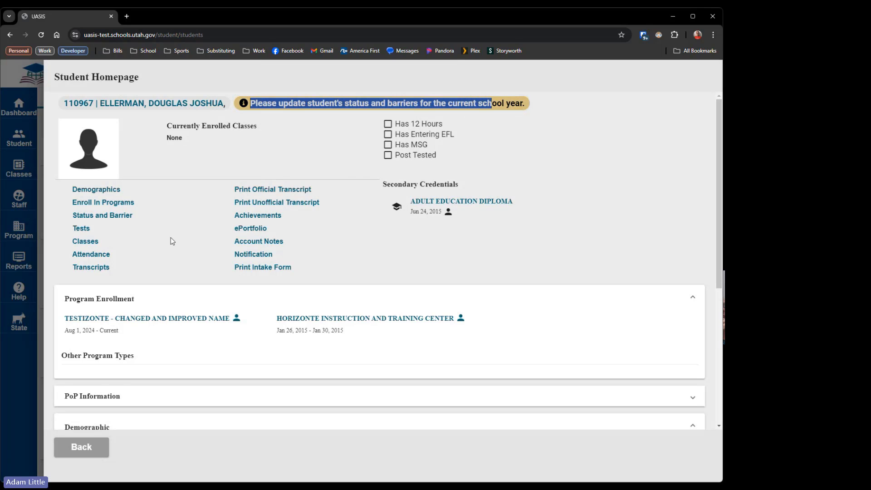
- Set the student's employment status to Unemployed on the Status and Barriers form
left_click(89, 217)
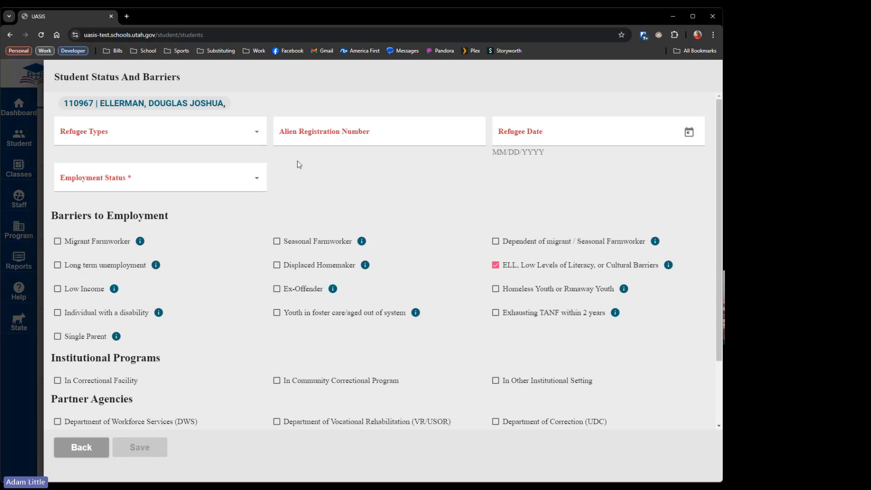
left_click(188, 182)
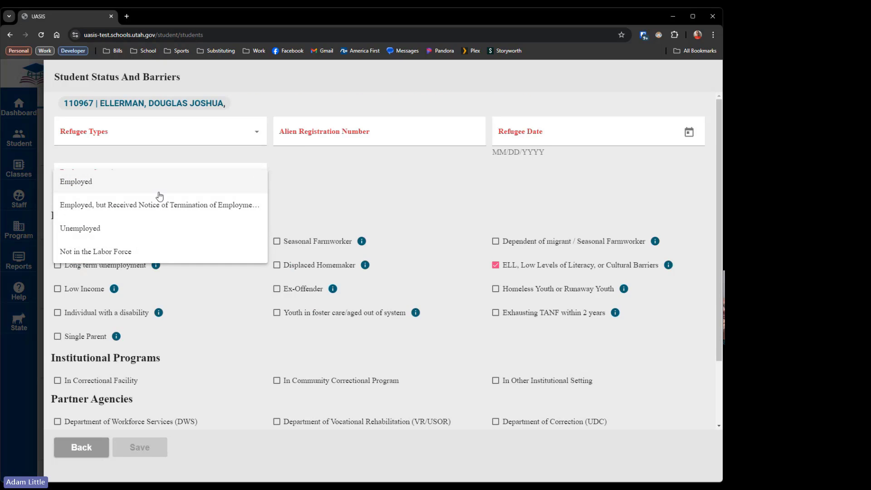
left_click(111, 232)
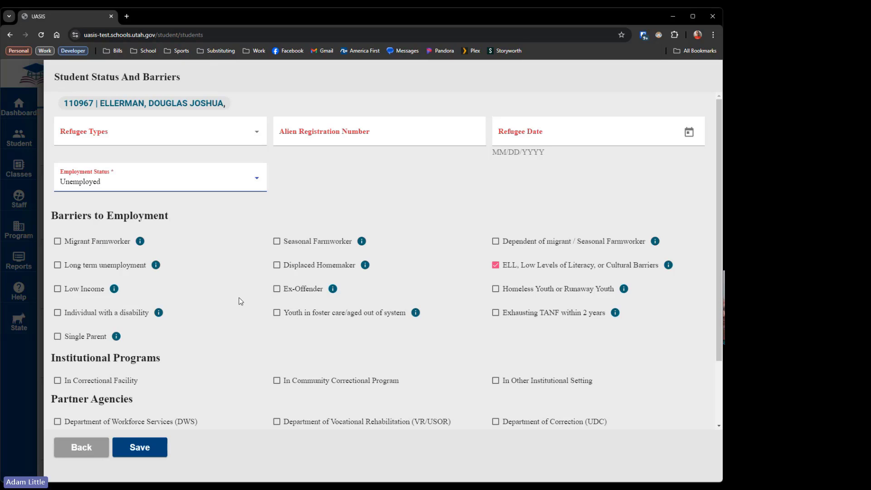
- Mark Long term unemployment and Low Income as barriers to employment
left_click(57, 265)
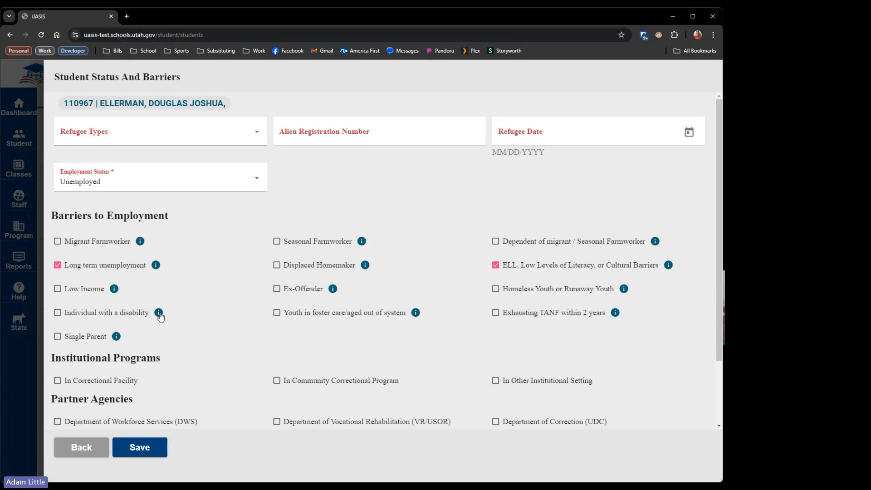
left_click(156, 265)
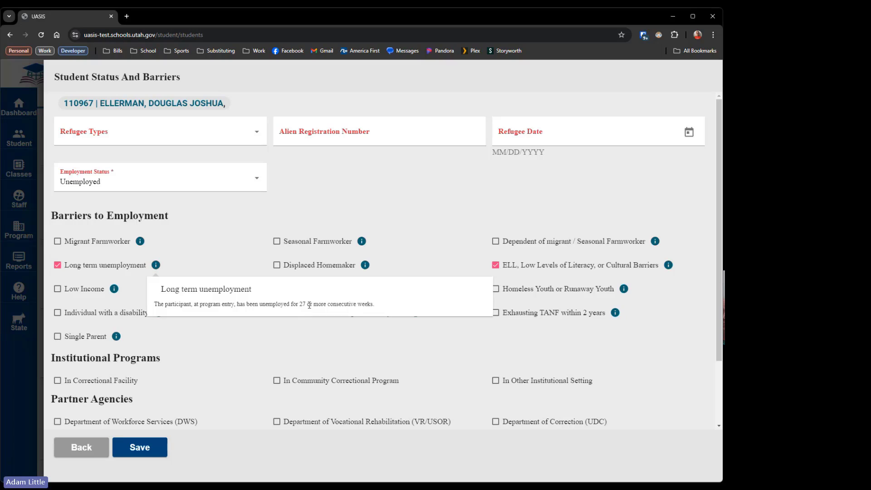
left_click(246, 351)
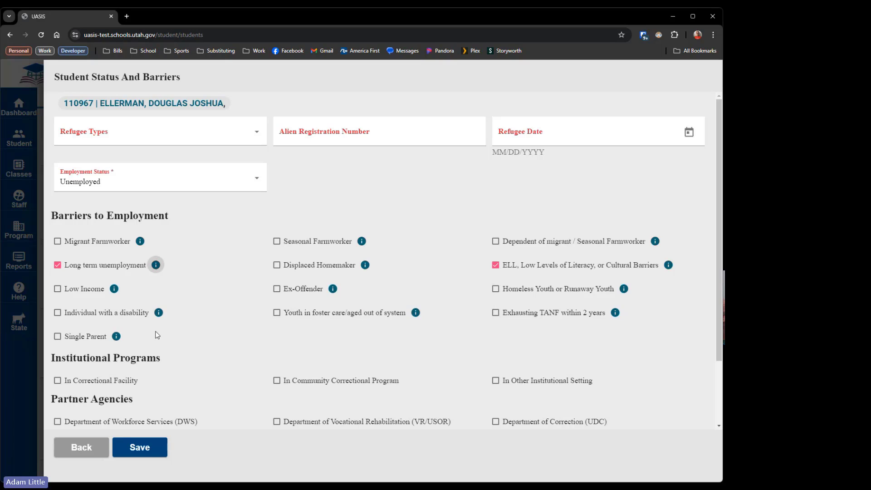
left_click(57, 289)
- Add DWS as partner agency, set intake date 08/01/2024 with 2.5 hours, and save
scroll(408, 361, "down", 2)
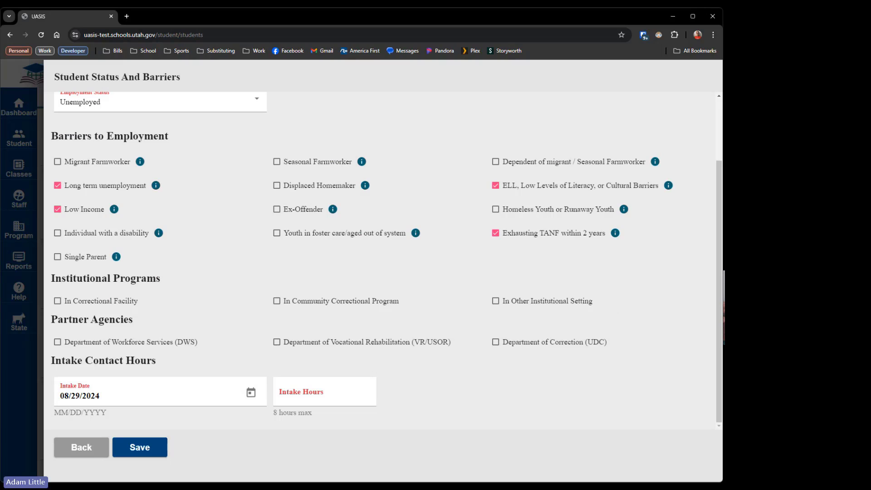
left_click(57, 342)
left_click(251, 392)
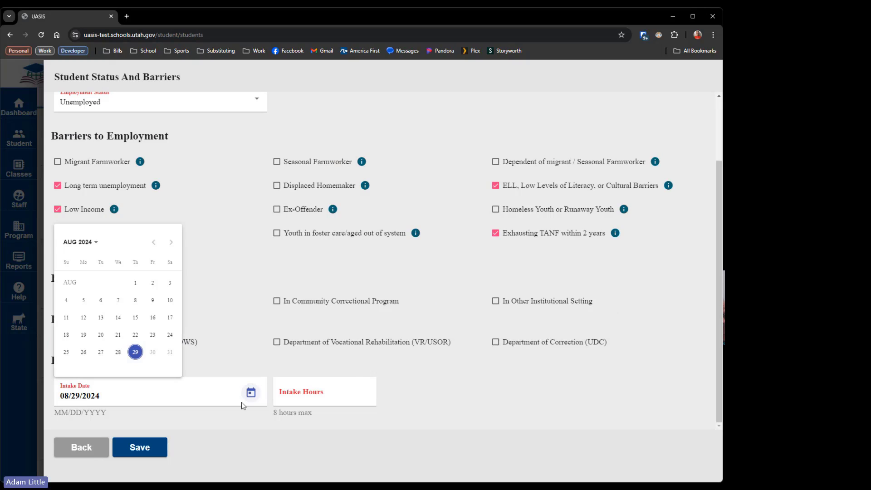
left_click(136, 282)
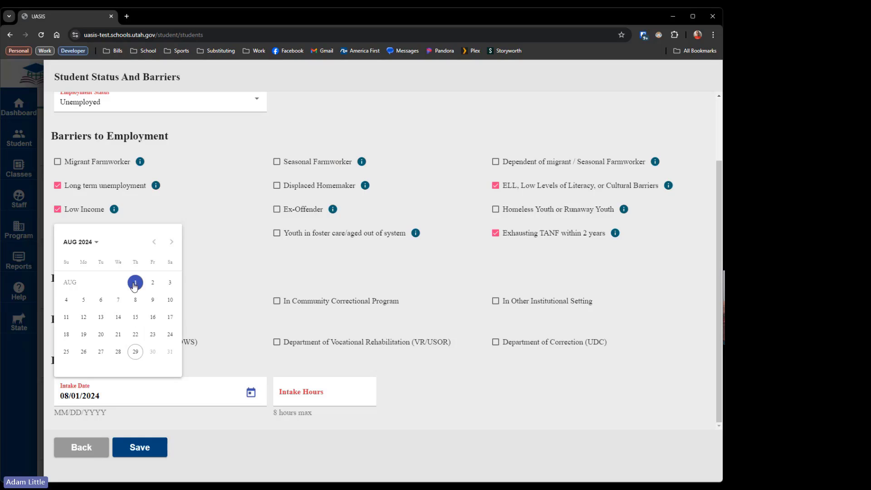
left_click(301, 398)
type("2.5")
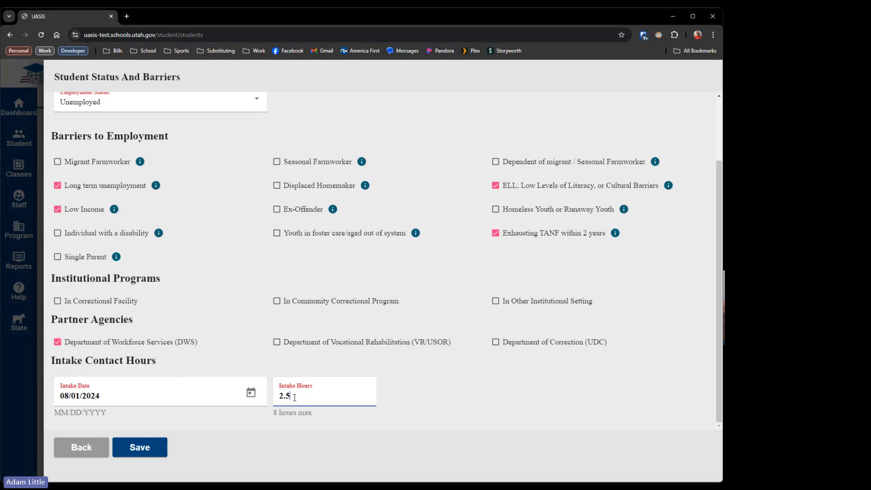
left_click(140, 449)
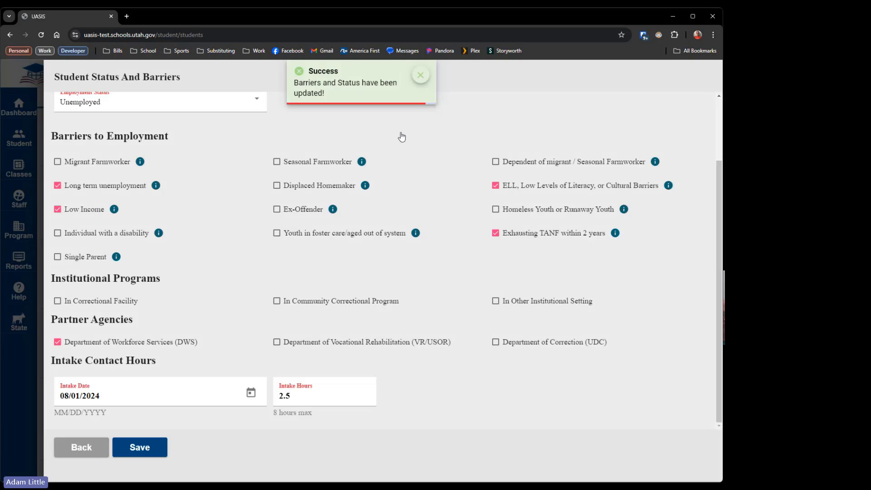
left_click(84, 448)
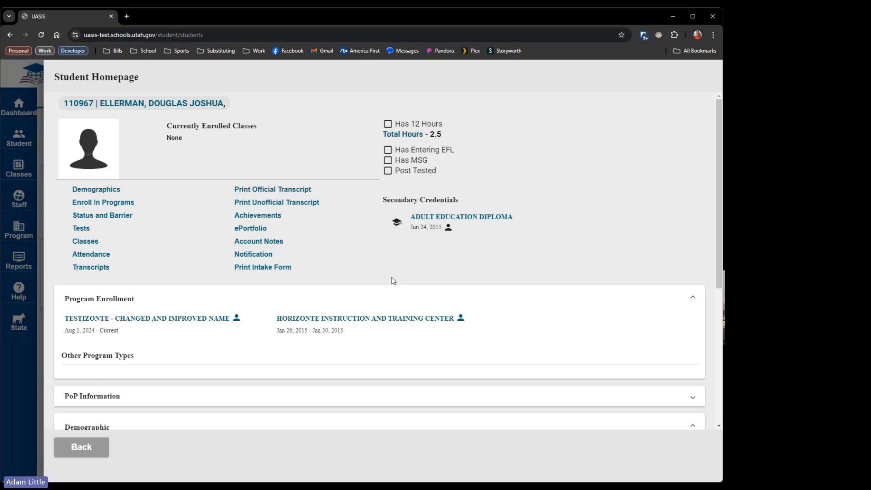
- Replace the street address in the student's Demographics with the new one and save the profile
left_click(85, 189)
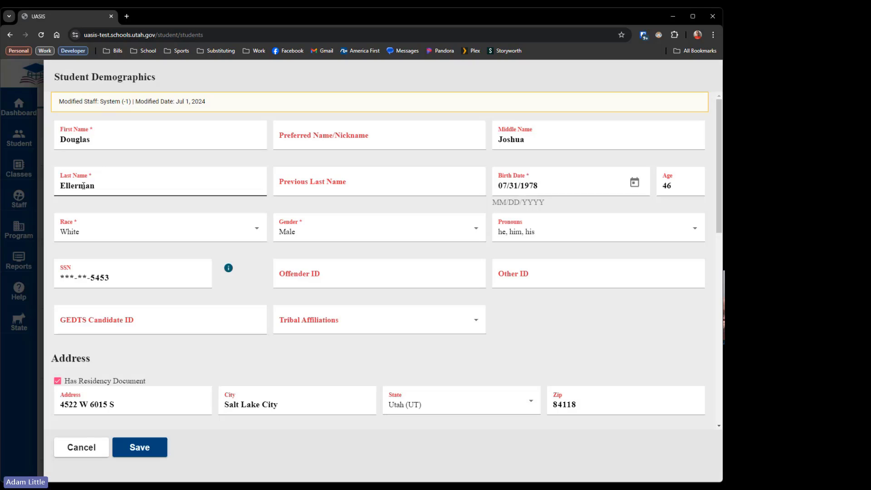
scroll(102, 273, "down", 3)
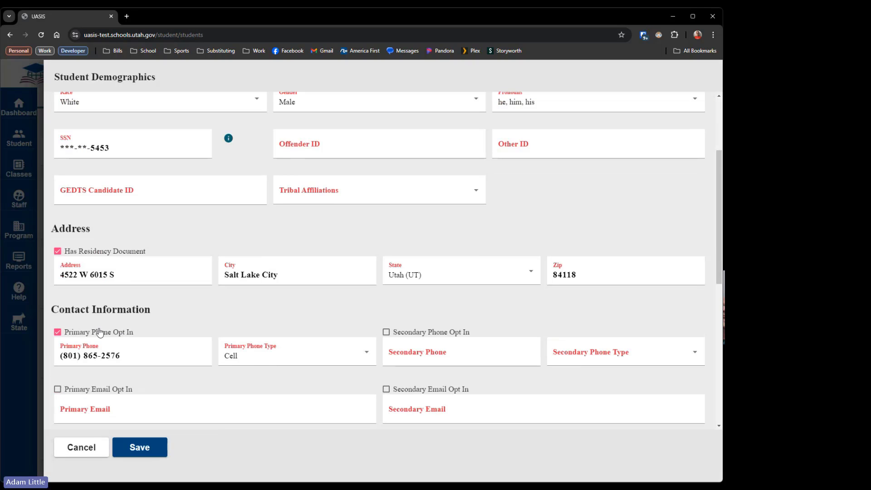
left_click_drag(125, 276, 10, 295)
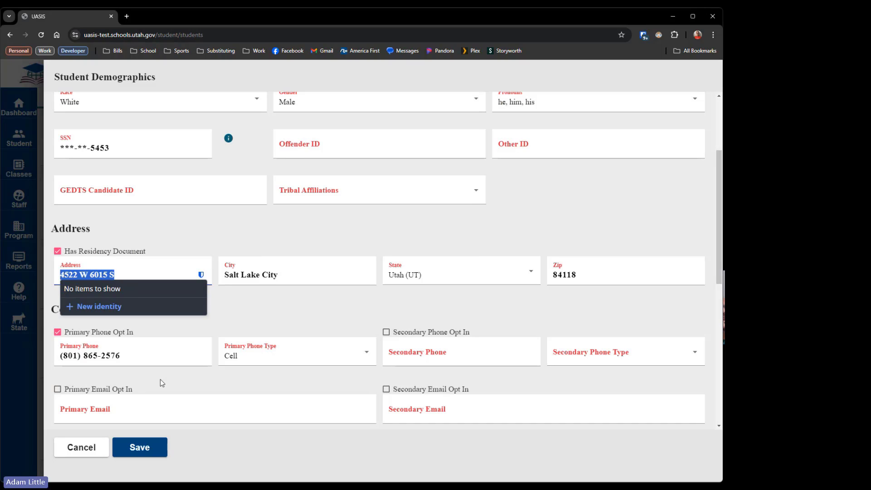
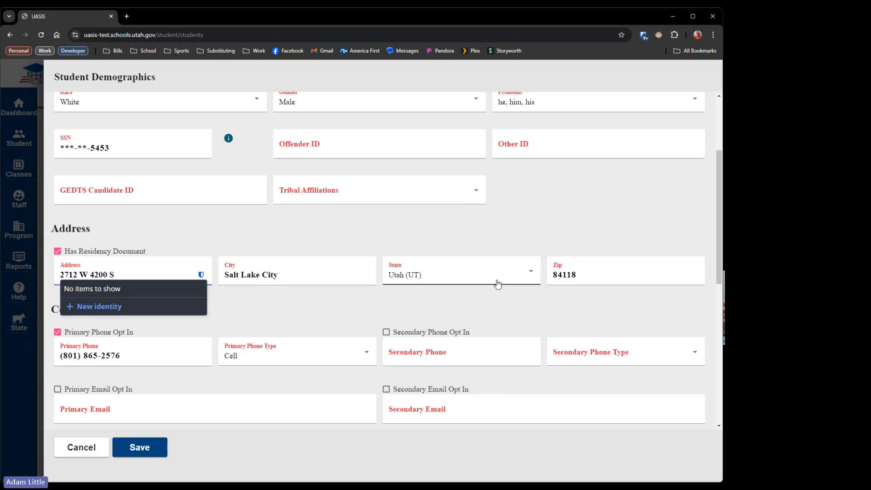
left_click(334, 302)
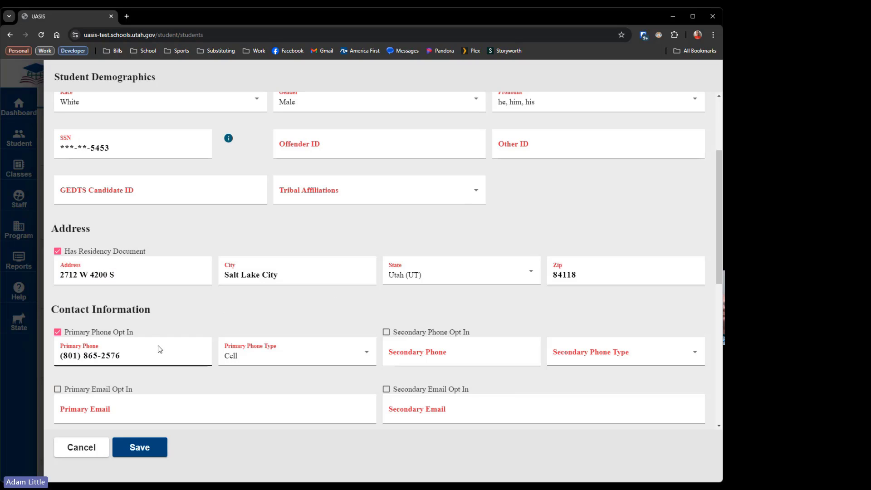
scroll(137, 376, "down", 2)
left_click(134, 449)
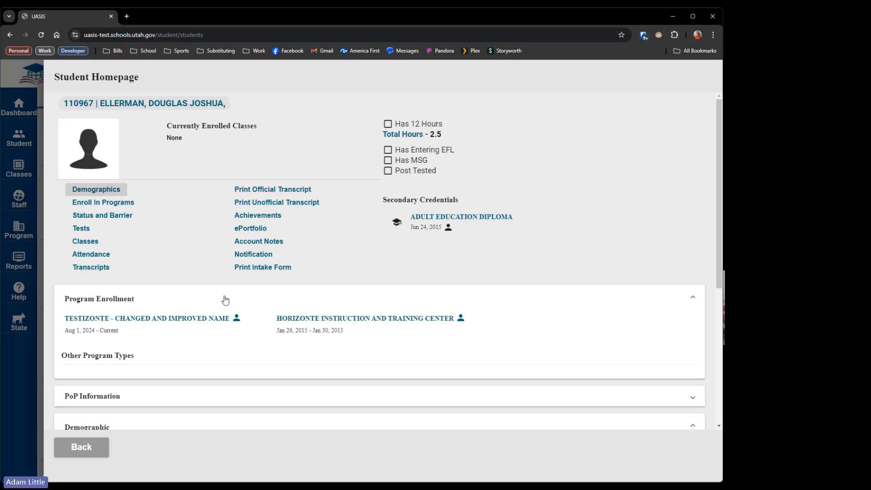
- Search the program's active students by surname and open the match's Student Tests page
left_click(78, 447)
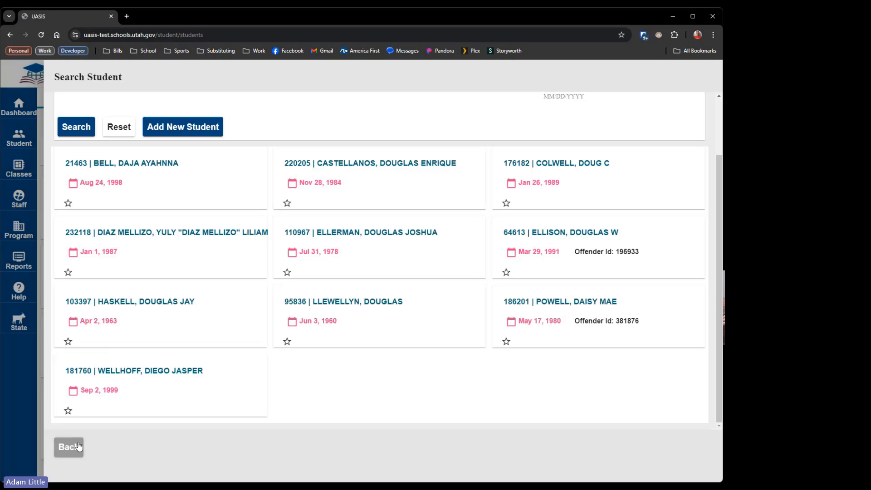
left_click(78, 447)
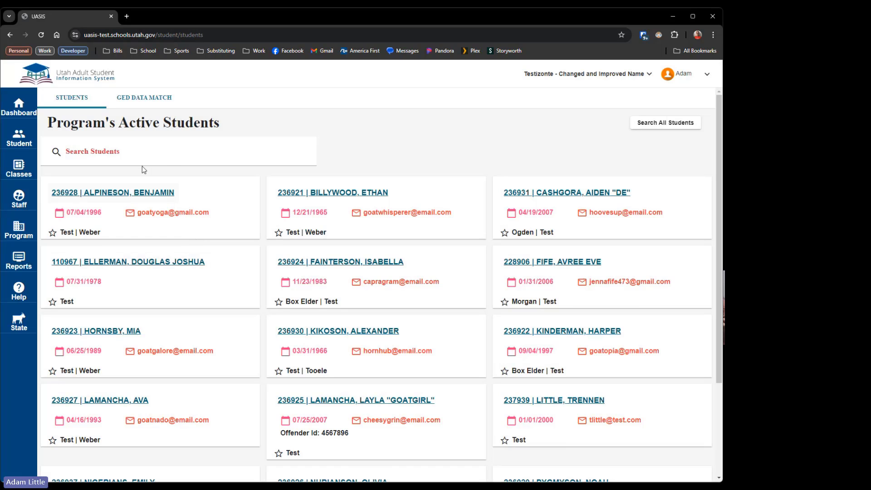
left_click(143, 153)
type("littl")
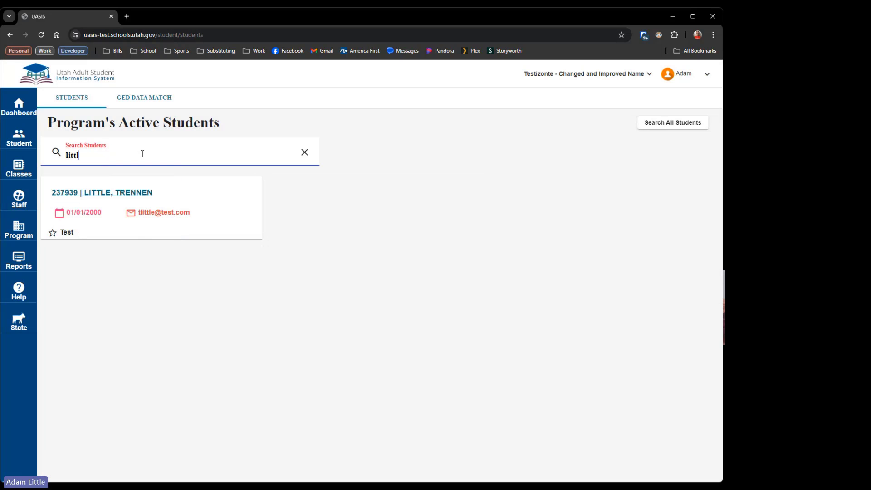
left_click(113, 193)
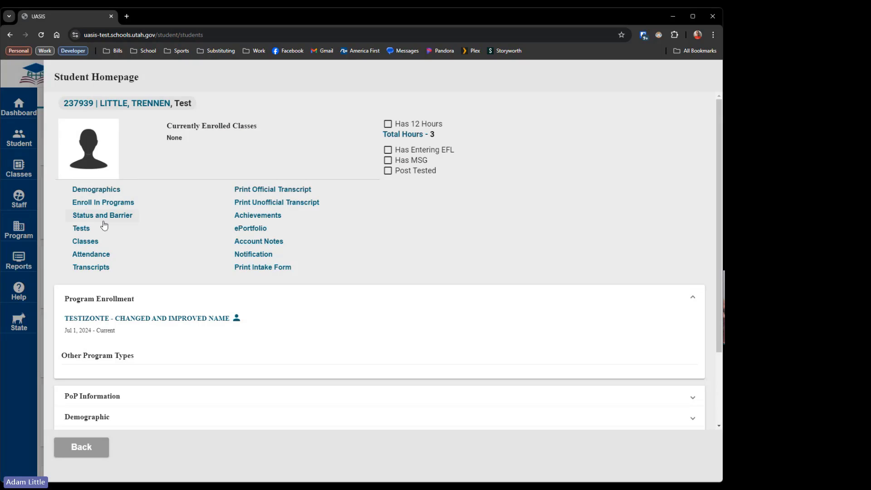
left_click(81, 229)
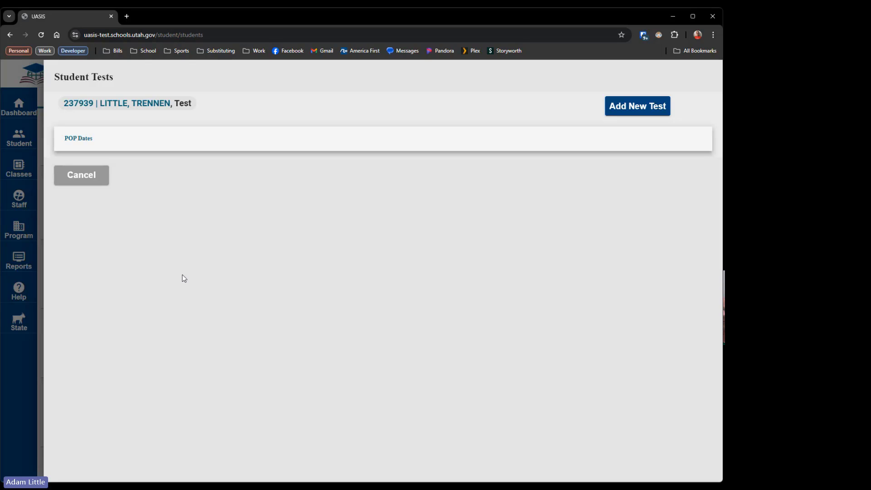
- Start a new CASAS test record dated 07/08/2024
left_click(625, 109)
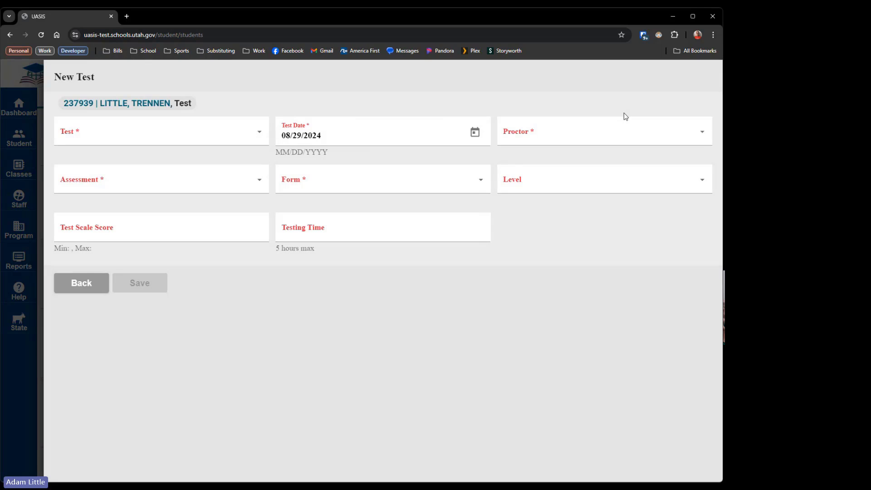
left_click(210, 136)
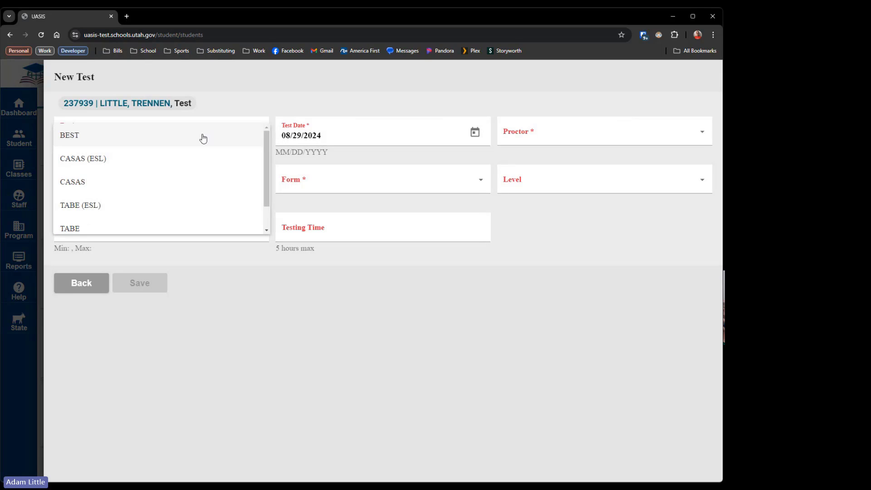
left_click(78, 183)
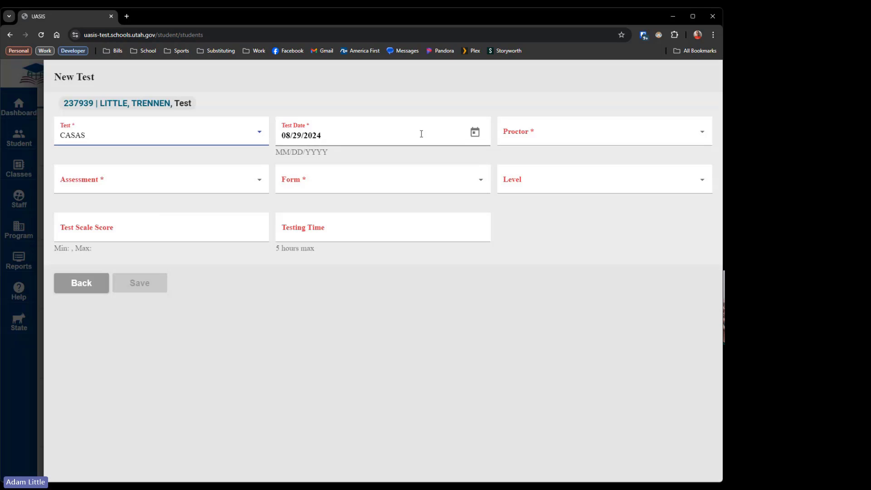
left_click(474, 135)
left_click(375, 164)
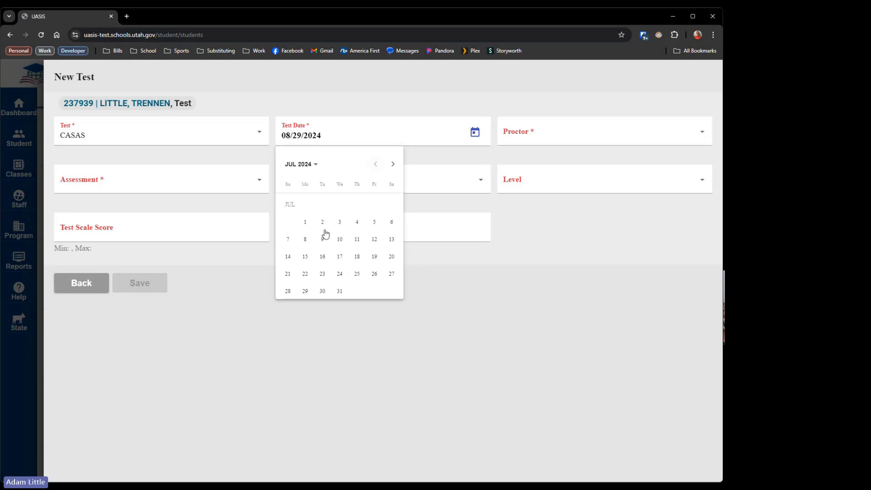
left_click(305, 239)
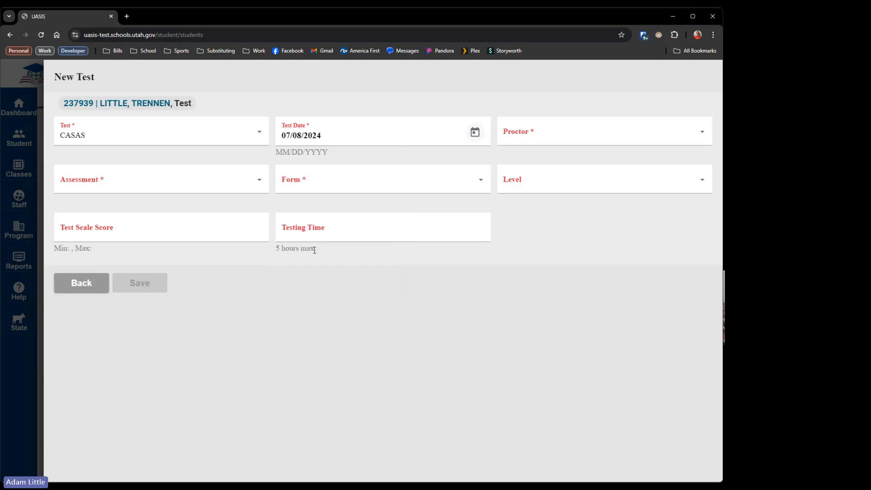
- Select the test's proctor from the Proctor list
left_click(600, 134)
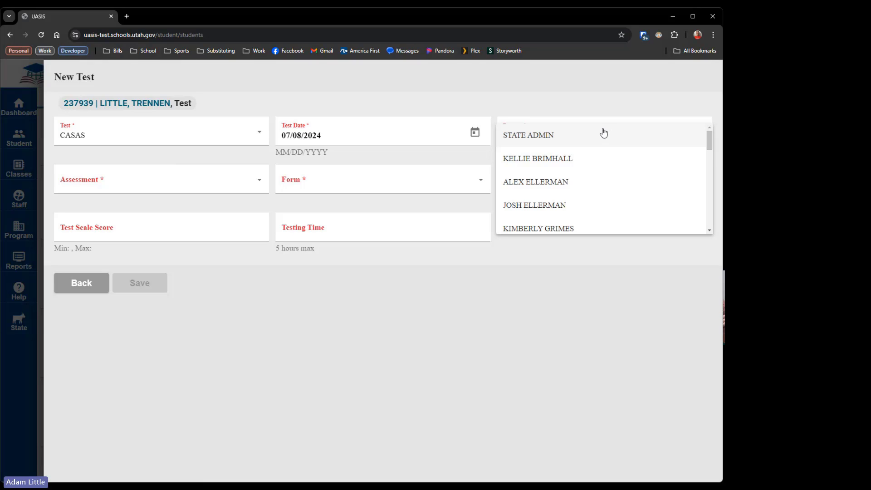
scroll(597, 144, "down", 1)
scroll(592, 148, "down", 1)
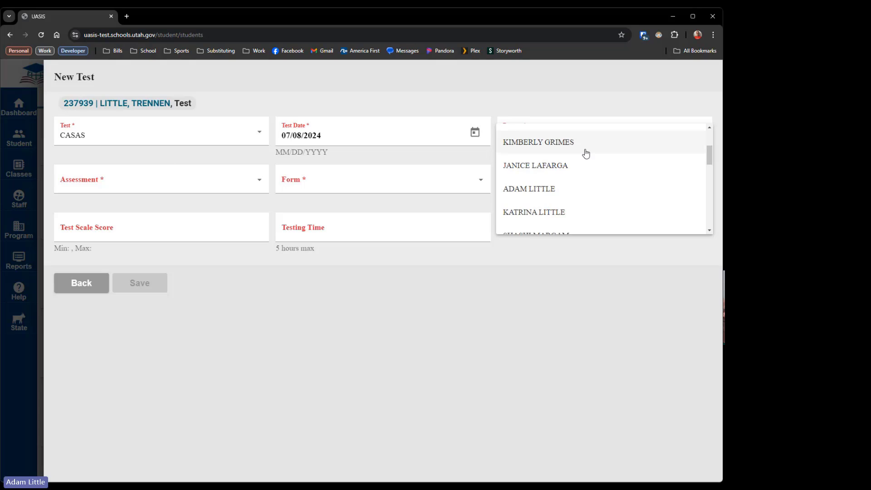
left_click(547, 211)
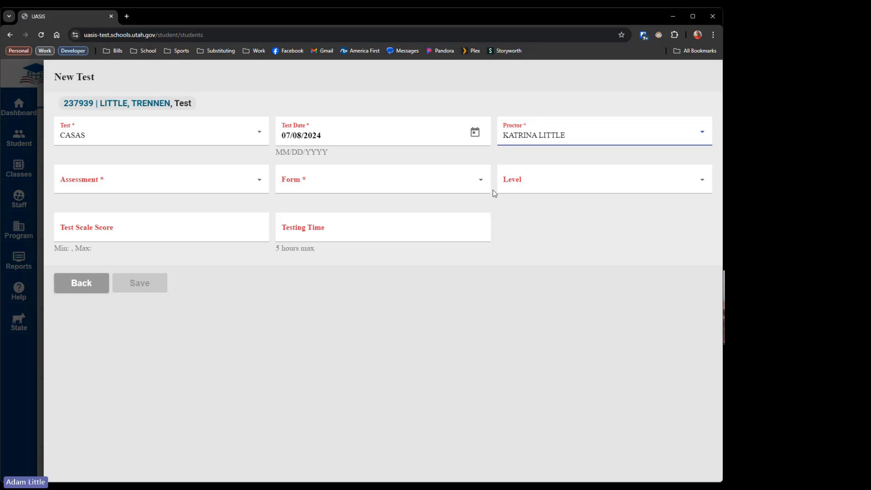
- Choose Reading GOALS as the assessment, form B and level 903R
left_click(138, 184)
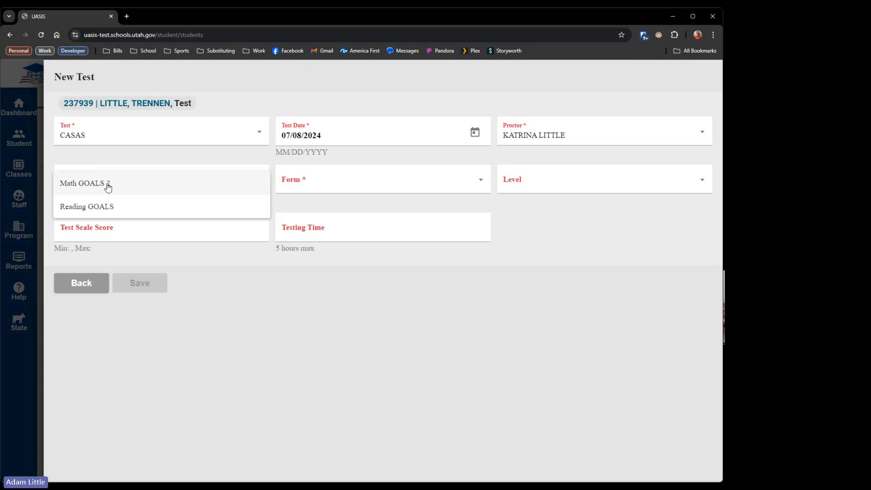
left_click(110, 206)
left_click(336, 180)
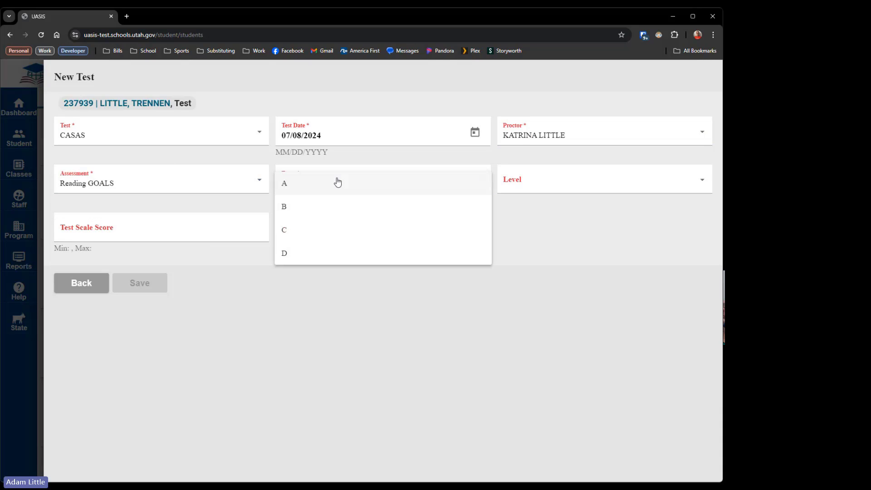
left_click(306, 205)
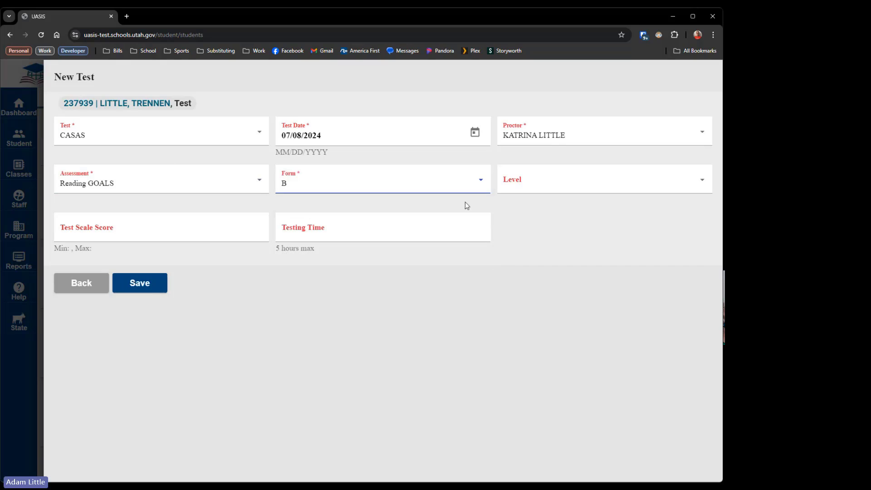
left_click(539, 188)
left_click(532, 187)
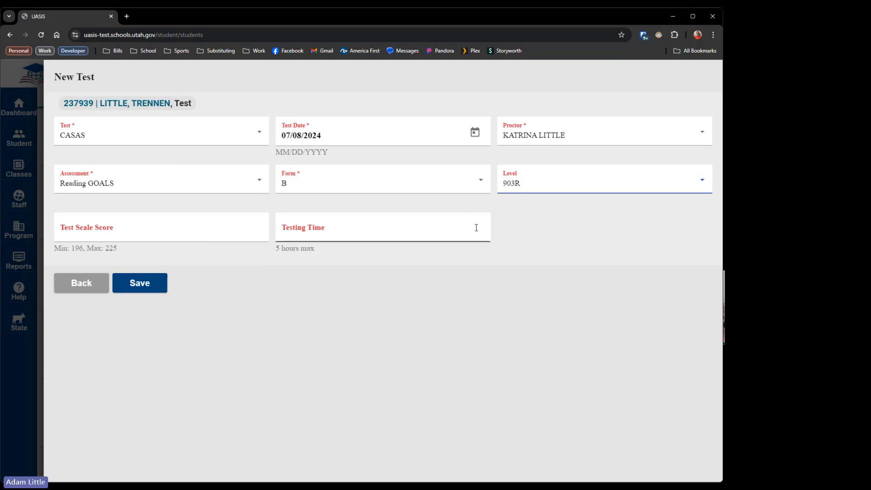
left_click(117, 228)
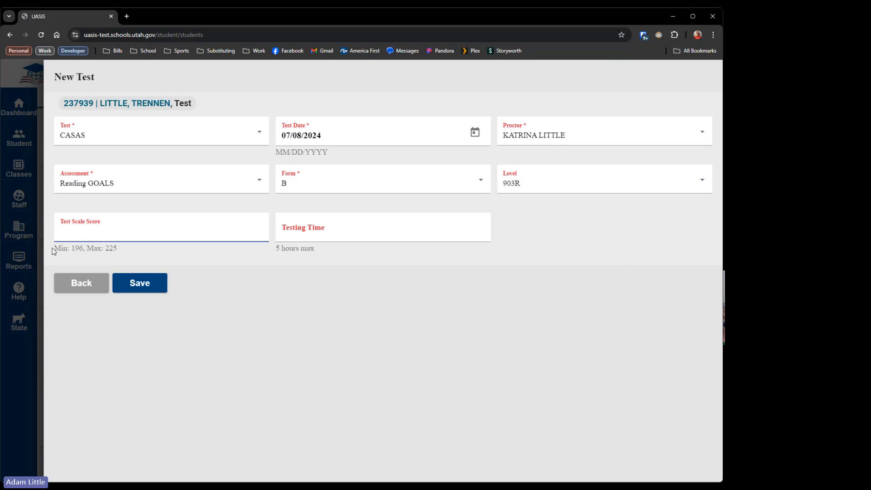
- Enter a test scale score of 216 and a testing time of .5 hours
left_click_drag(53, 251, 120, 255)
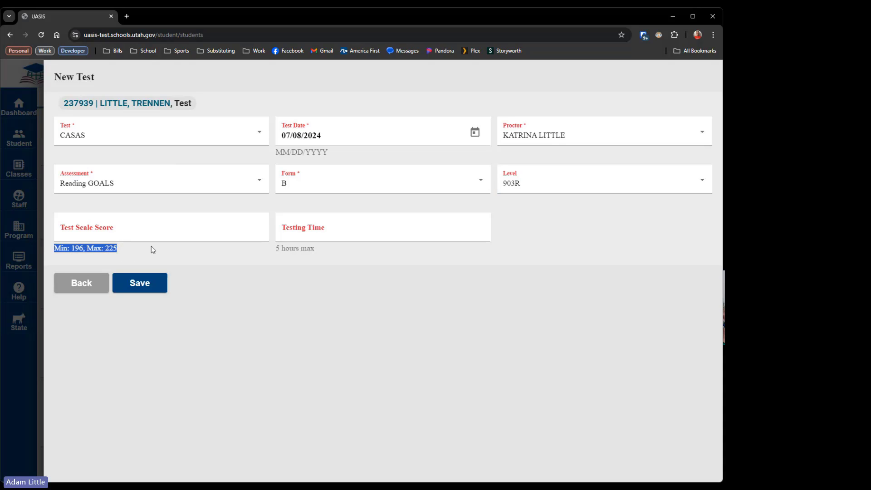
left_click(121, 228)
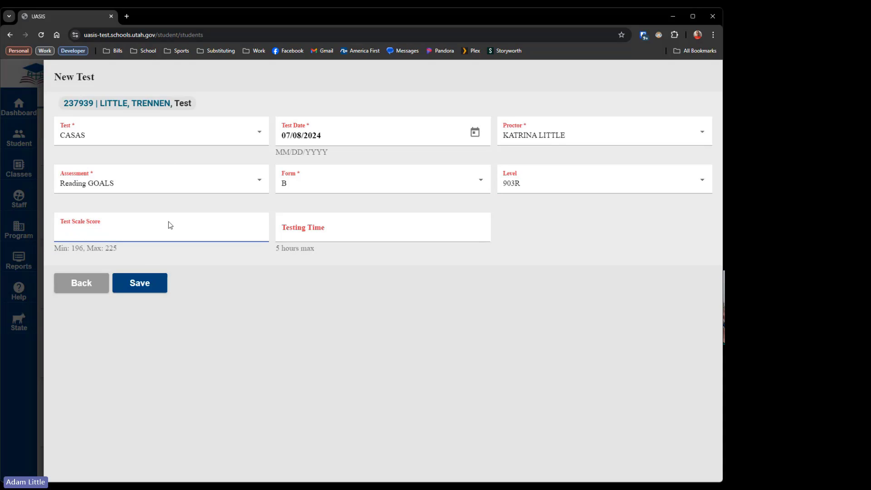
type("216")
left_click(336, 231)
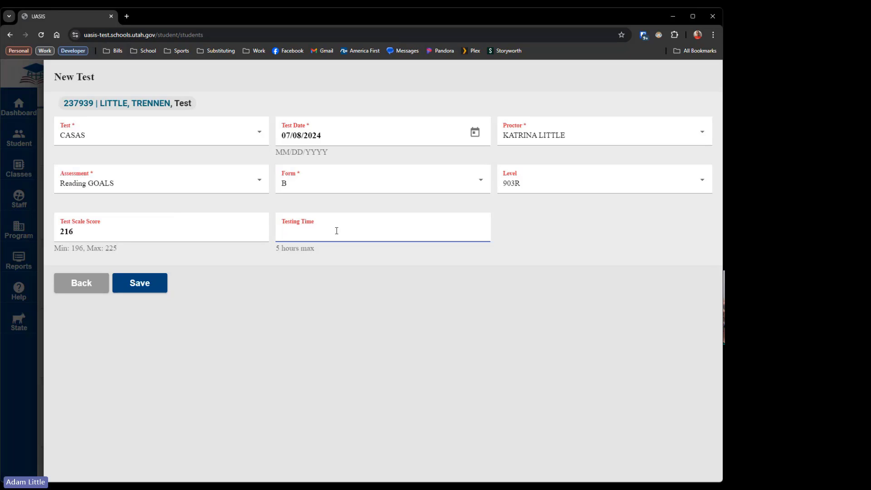
type("1.5")
key("BackSpace")
key("BackSpace")
key("BackSpace")
type(".5")
- Save the test and check the READING GOALS (B 903R) card showing 0 hours since test
left_click(137, 283)
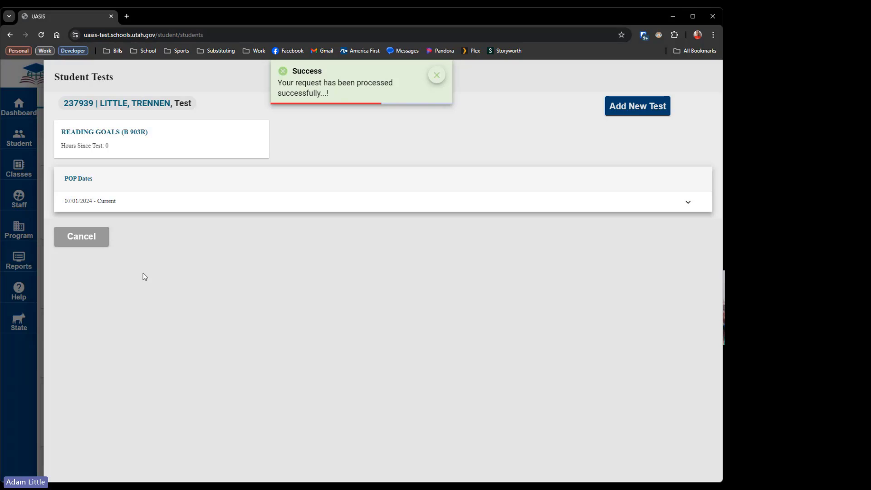
left_click_drag(62, 133, 178, 140)
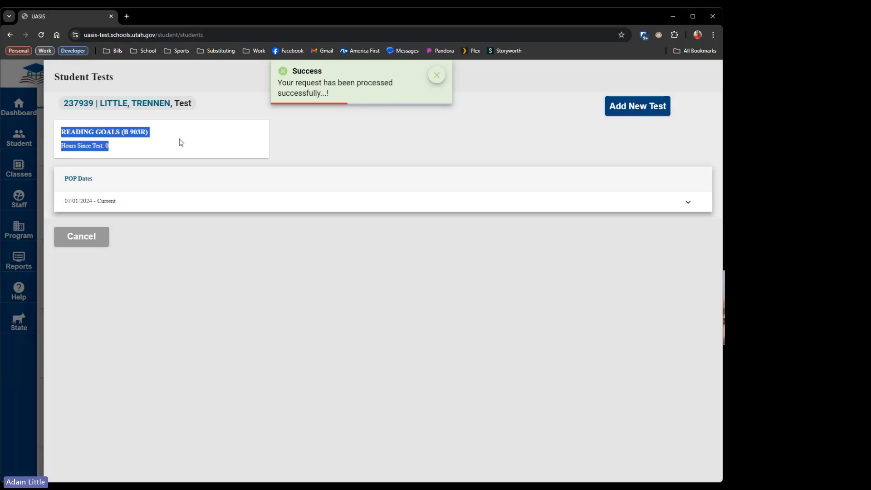
left_click(142, 144)
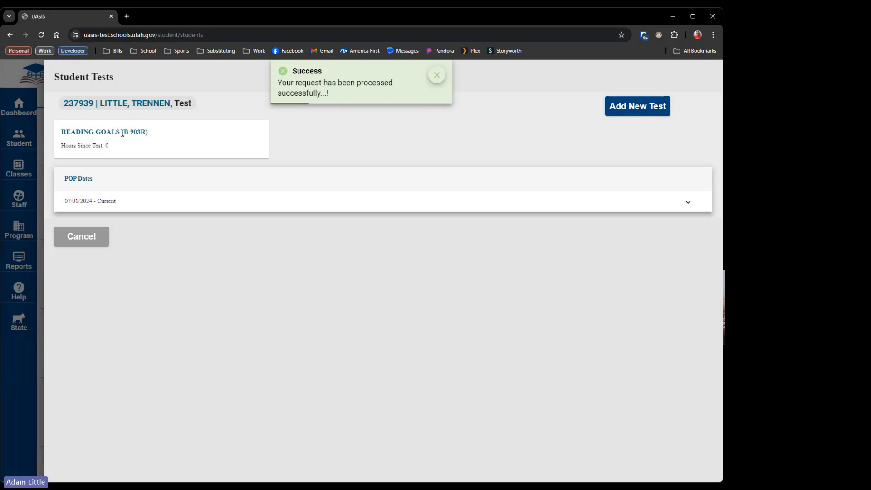
left_click_drag(121, 132, 150, 133)
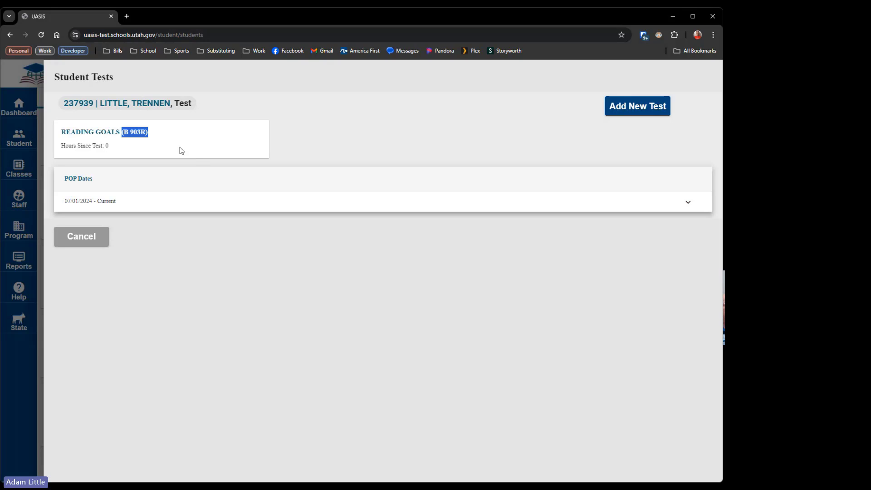
left_click(177, 143)
left_click_drag(63, 146, 145, 146)
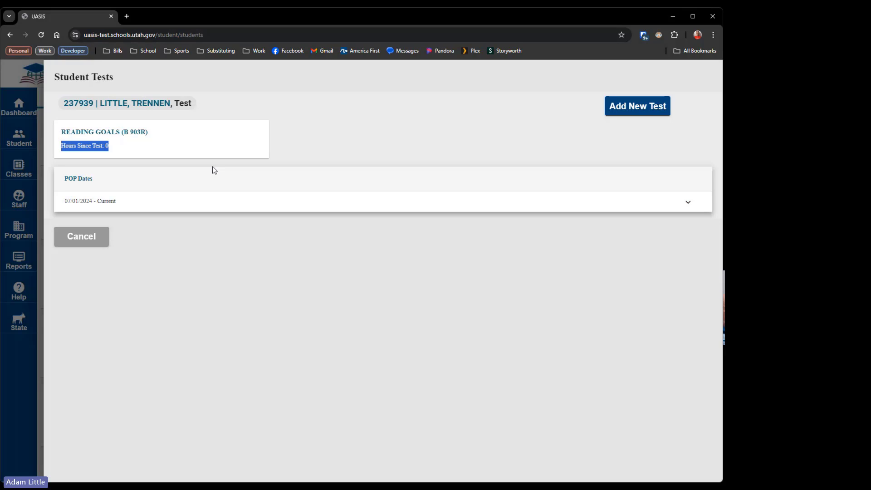
- Expand the 07/01/2024 - Current POP dates to check the Jul 8 test's score and record details
left_click(123, 201)
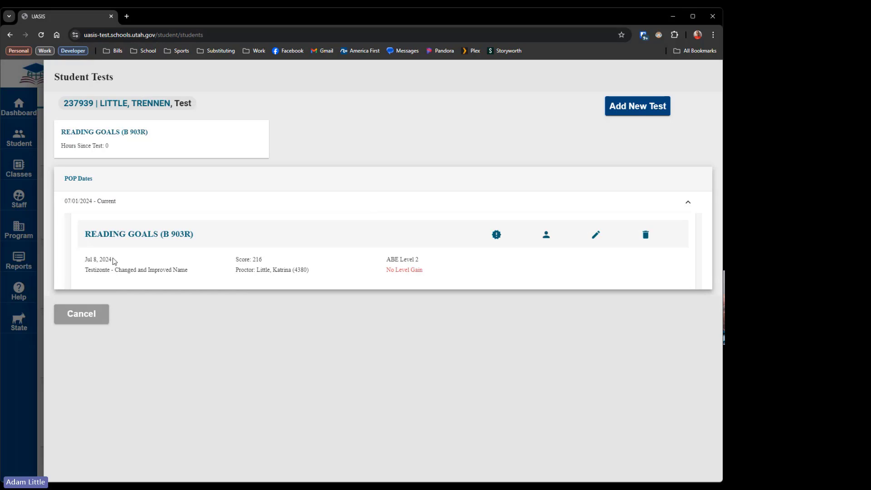
left_click_drag(87, 271, 155, 270)
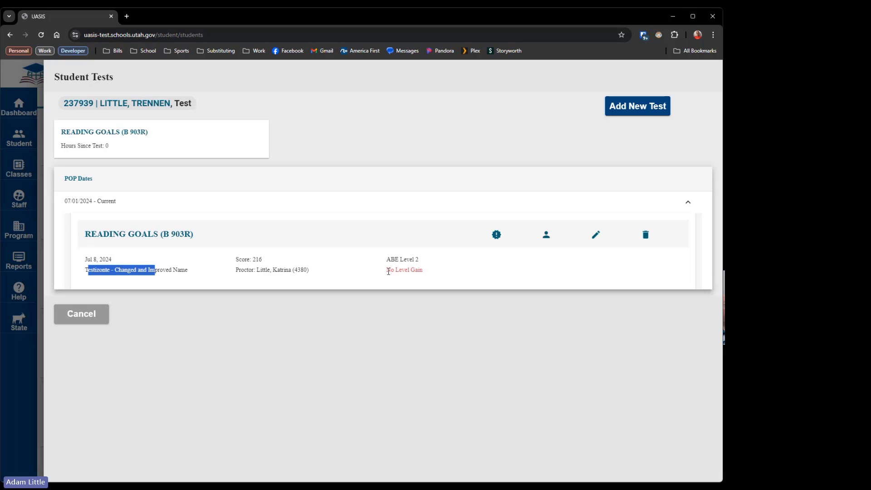
left_click_drag(387, 270, 429, 276)
left_click(421, 293)
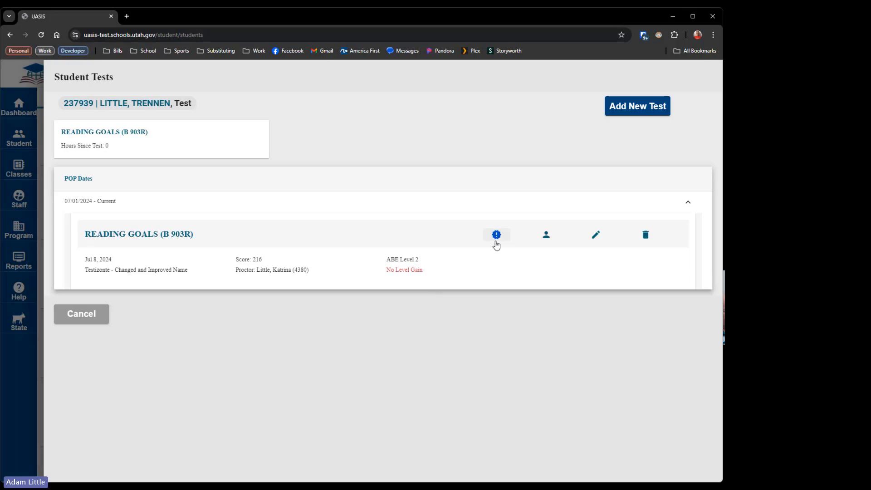
mouse_move(497, 243)
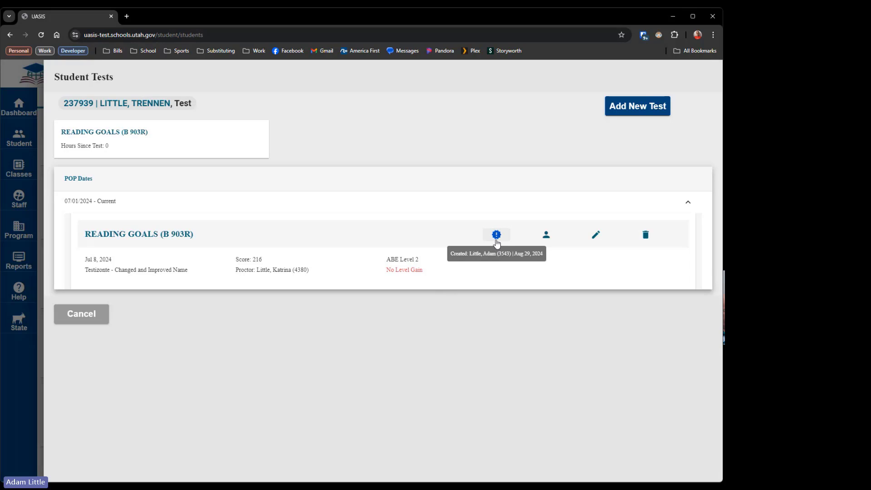
mouse_move(548, 243)
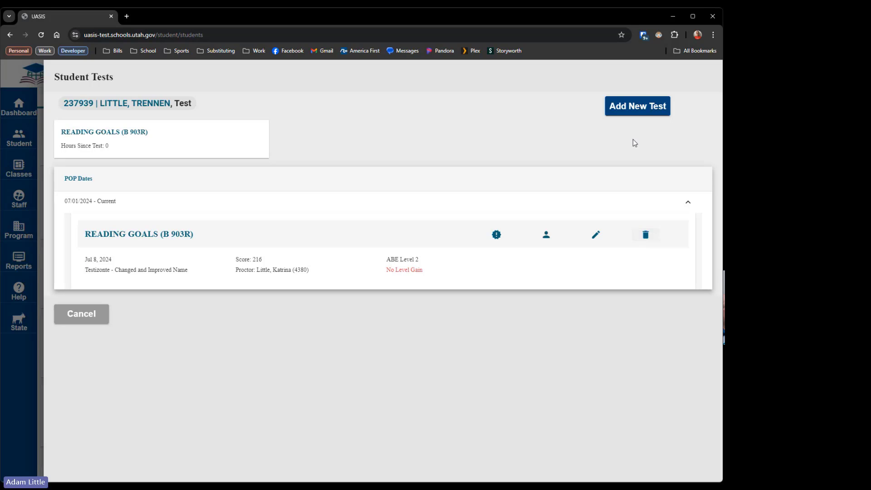
- Start a fresh New Test for the student (dated 08/29/2024) and browse the Test type list
left_click(630, 106)
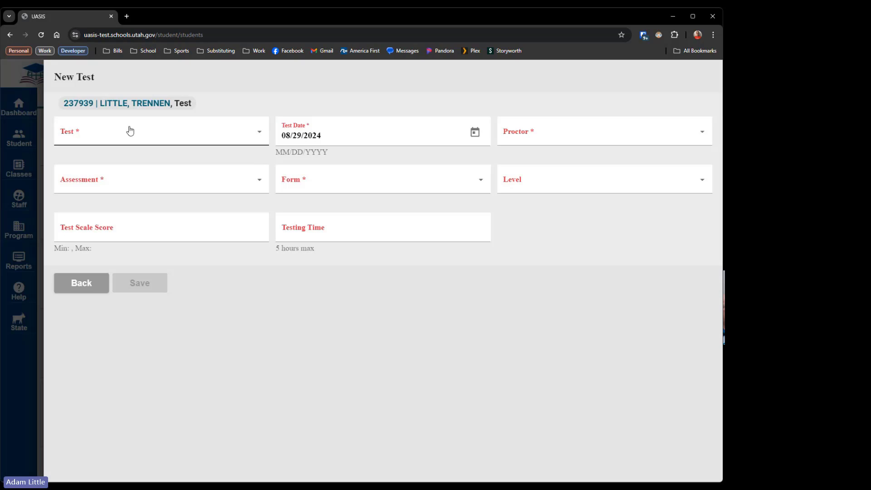
left_click(129, 131)
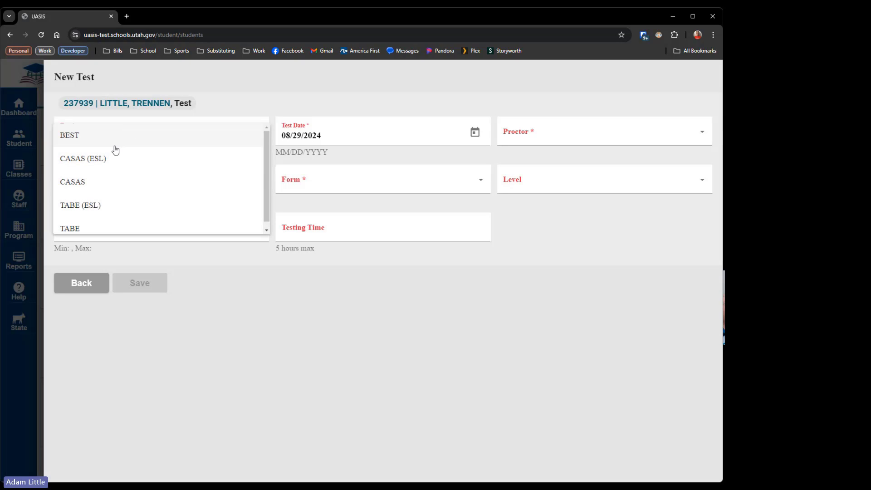
scroll(97, 213, "down", 1)
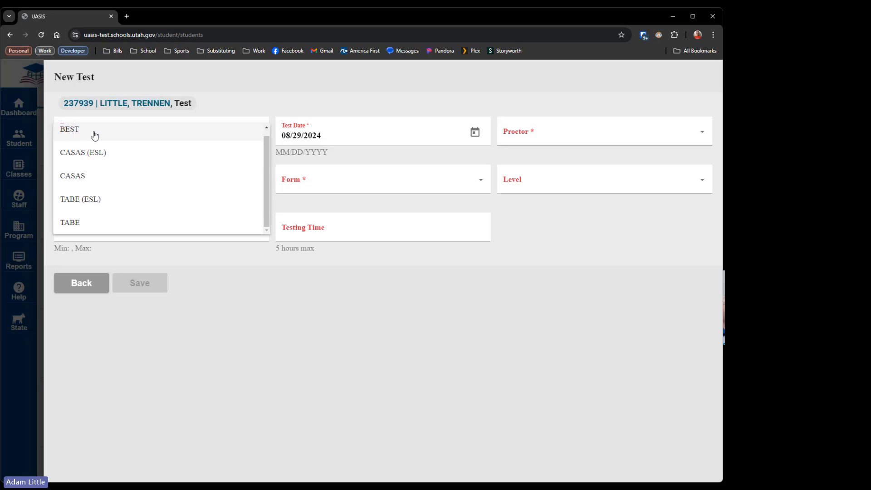
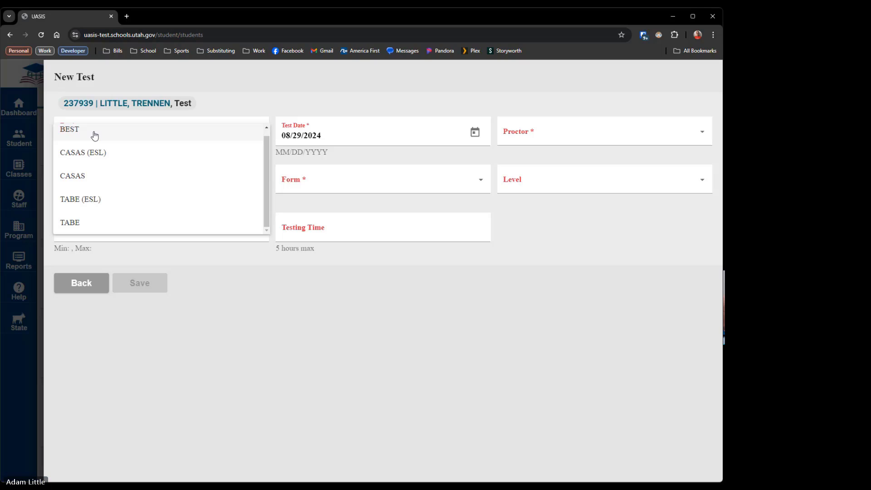
- Discard the unfinished test entry without picking a test type and return to the student's homepage
left_click(93, 285)
left_click(82, 284)
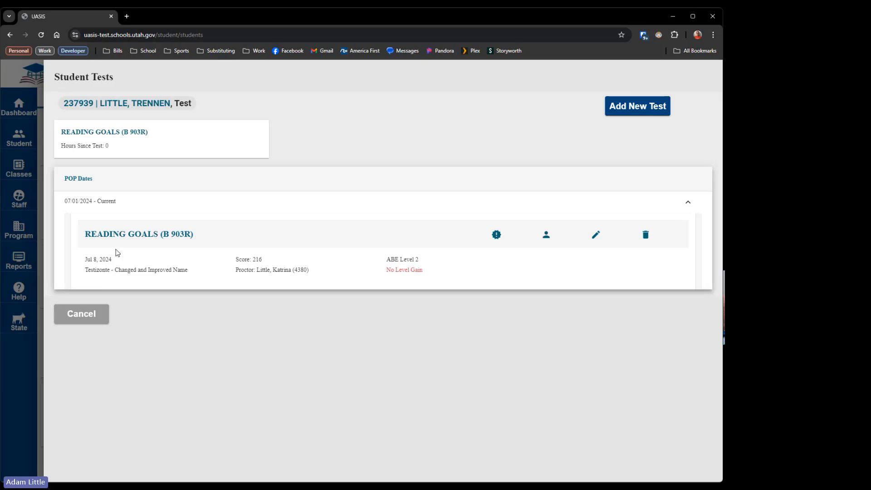
left_click_drag(85, 234, 220, 250)
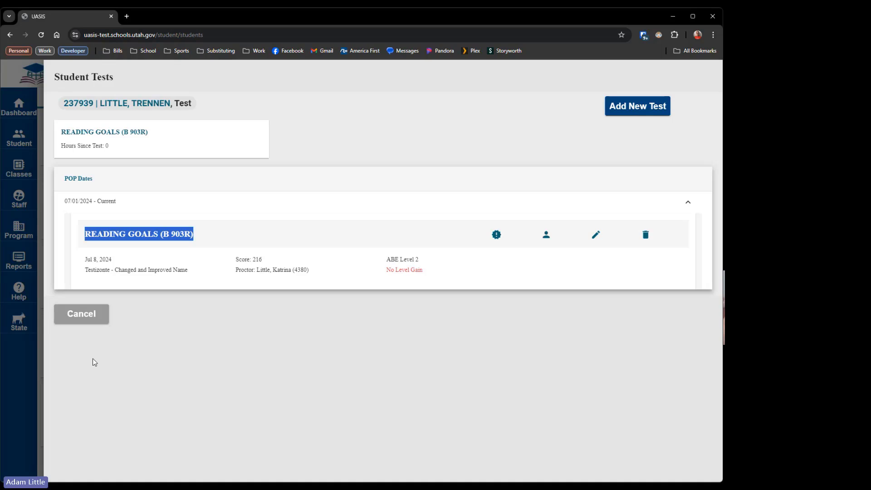
left_click(86, 320)
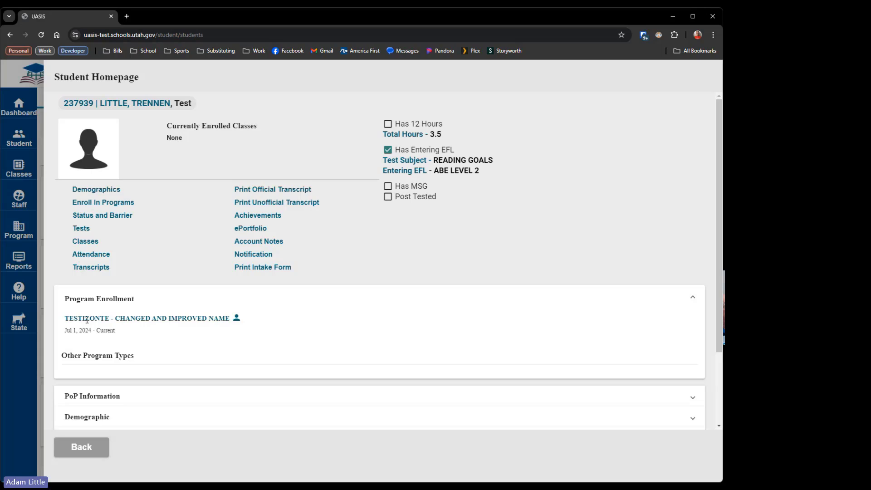
- Open the student's Classes page, which shows nothing under Currently Enrolled
mouse_move(165, 126)
left_mouse_down()
mouse_move(195, 128)
mouse_move(211, 144)
mouse_move(164, 125)
left_mouse_up()
left_click(177, 136)
left_click(200, 143)
left_click(86, 241)
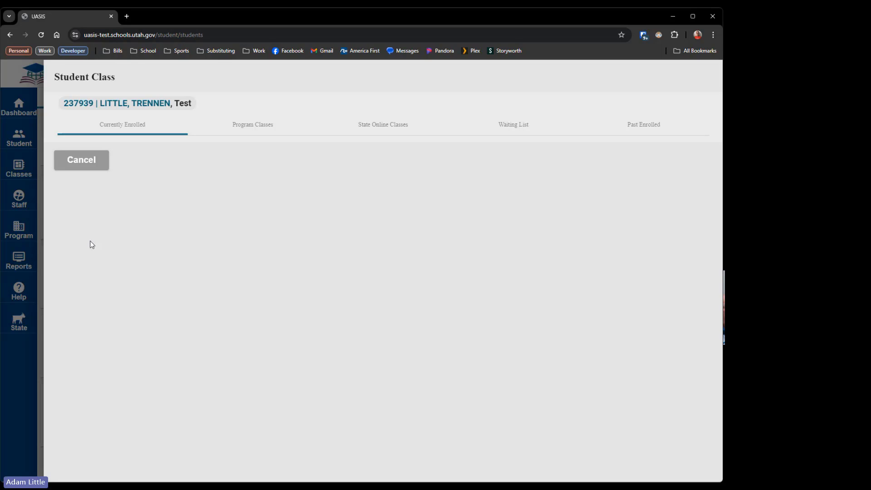
- From Program Classes, add KATRINA CLASS 1 and set its placement date to 07/09/2024
left_click(253, 128)
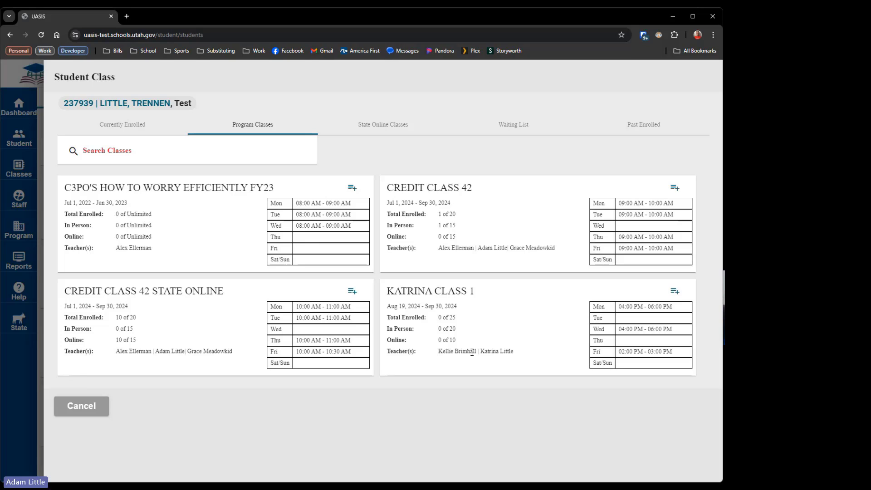
left_click(676, 293)
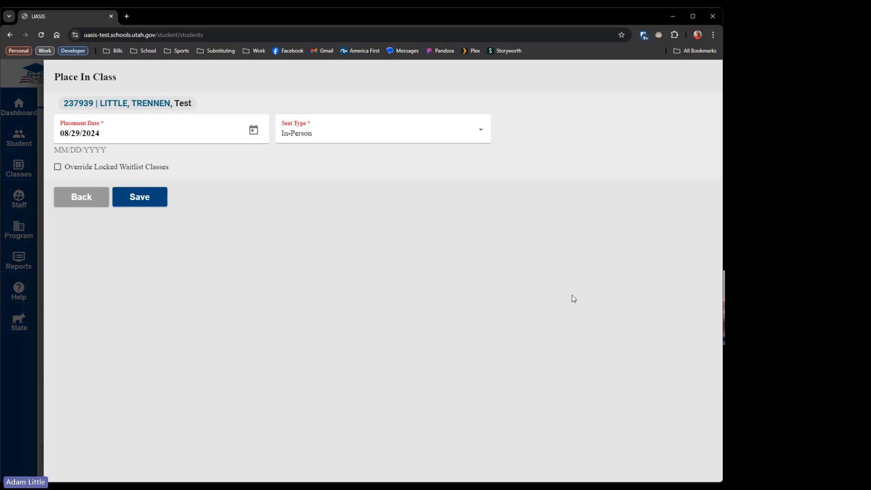
left_click(253, 131)
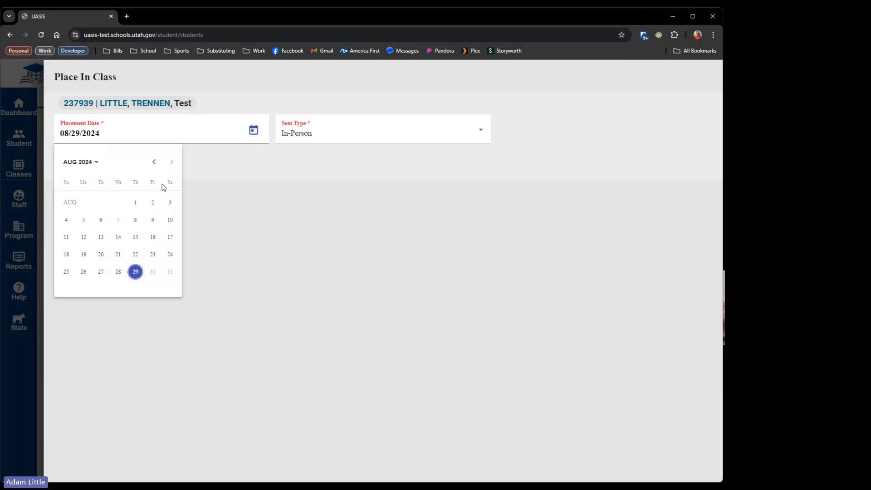
left_click(154, 162)
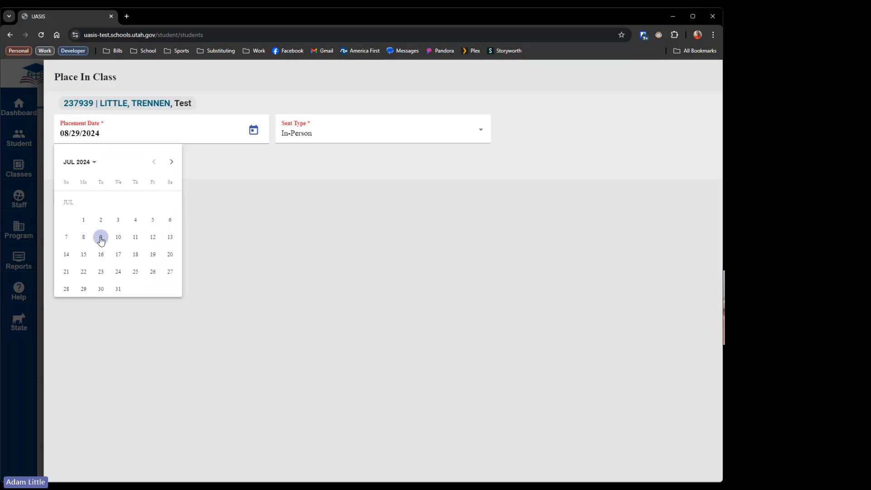
left_click(101, 238)
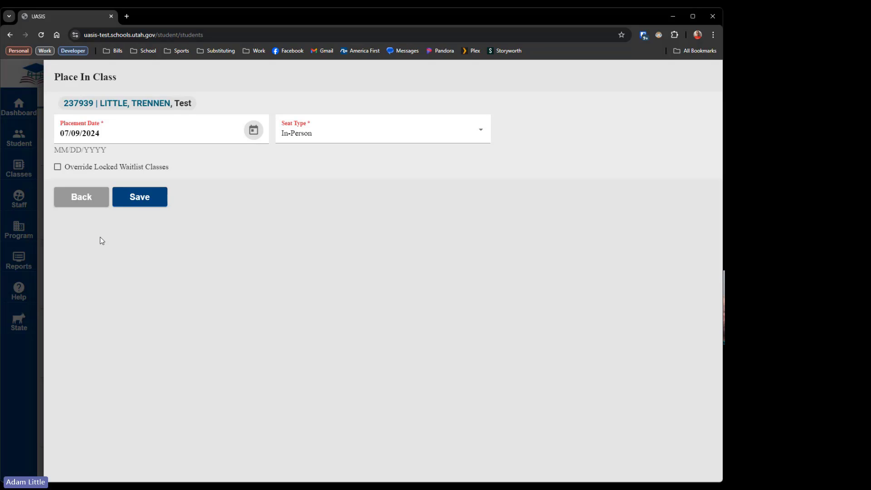
- Keep the In-Person seat type, leave the locked-waitlist override off, and save the KATRINA CLASS 1 placement
left_click(348, 141)
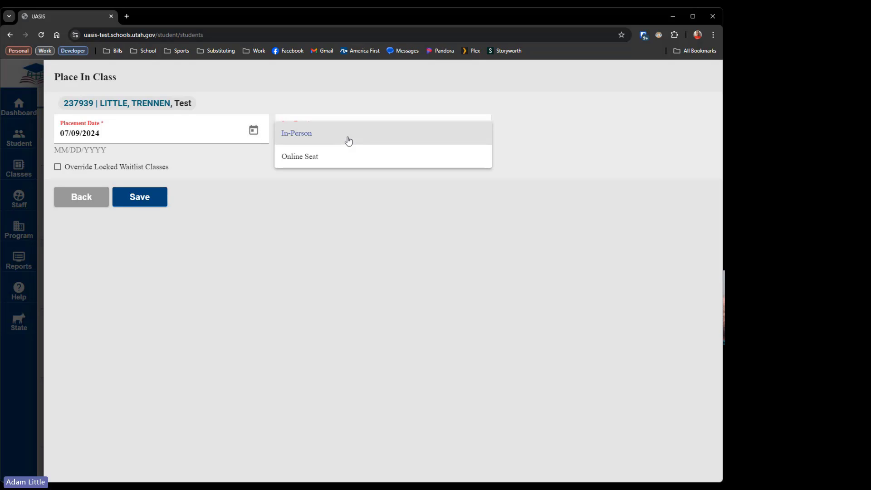
left_click(508, 130)
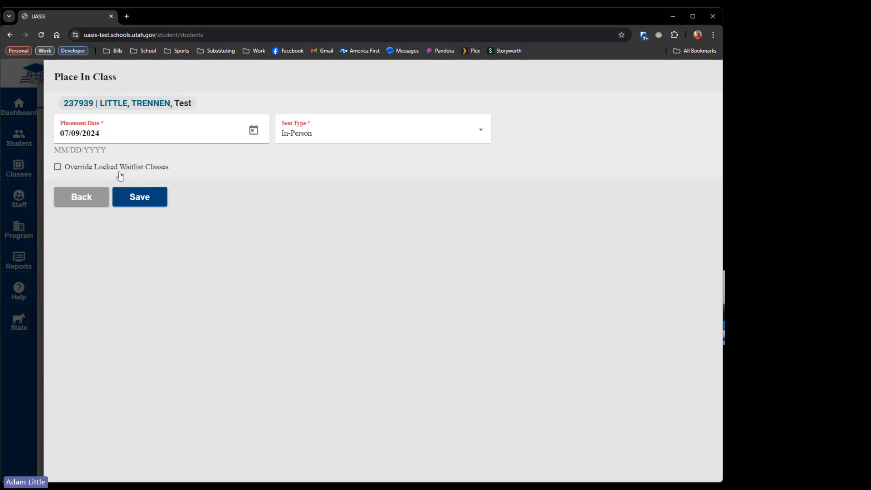
left_click(58, 168)
left_click(58, 167)
left_click(139, 205)
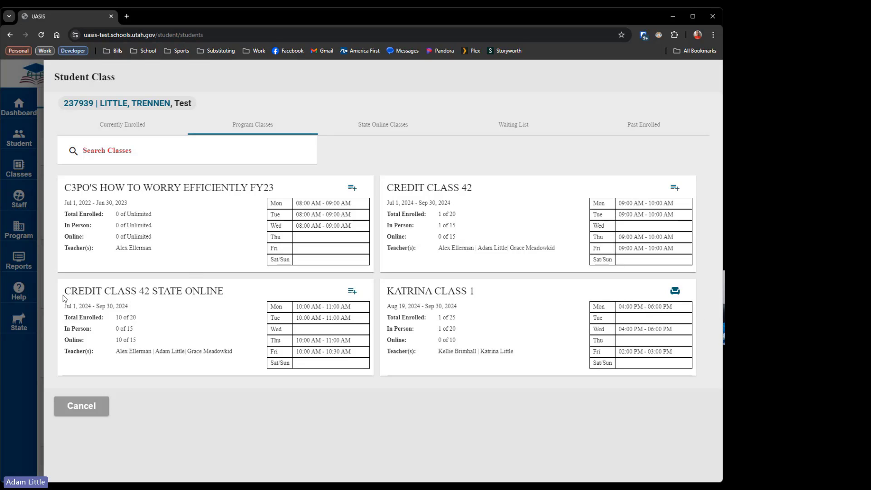
- Place the student in CREDIT CLASS 42 STATE ONLINE dated 07/09/2024 with an Online Seat, and save
left_click_drag(64, 293, 207, 293)
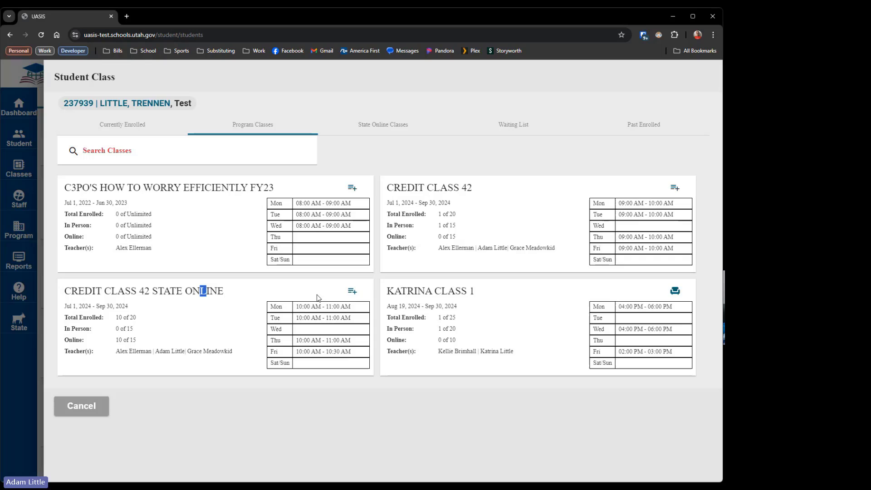
left_click(352, 290)
left_click(254, 132)
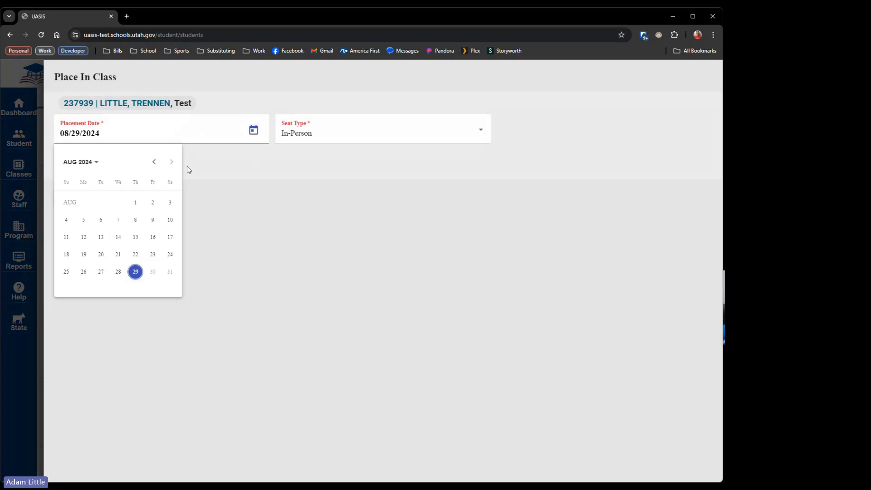
left_click(154, 162)
left_click(98, 238)
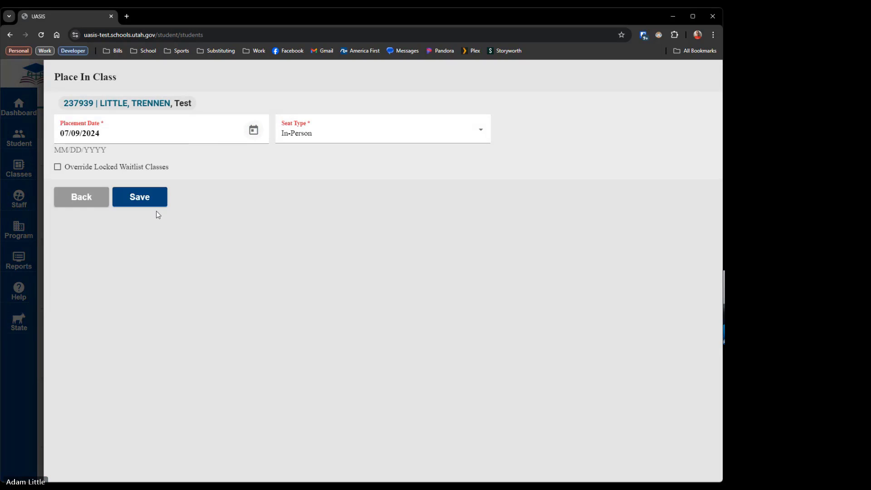
left_click(377, 135)
left_click(317, 164)
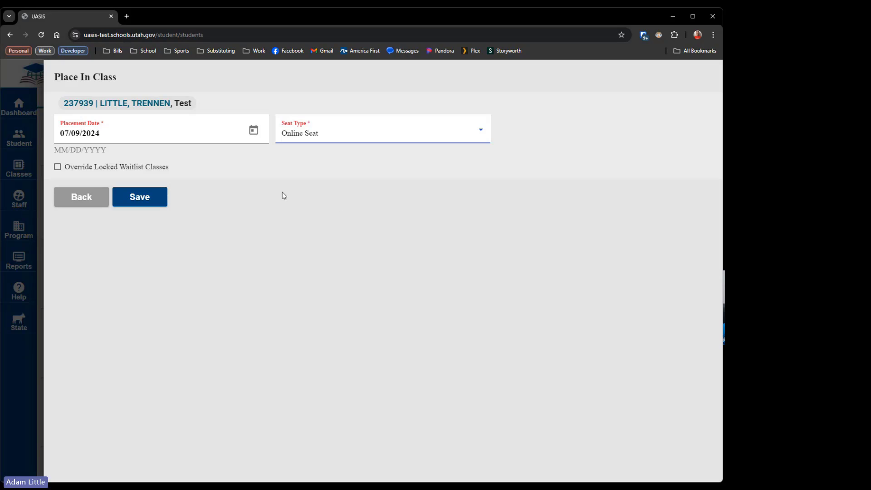
left_click(152, 200)
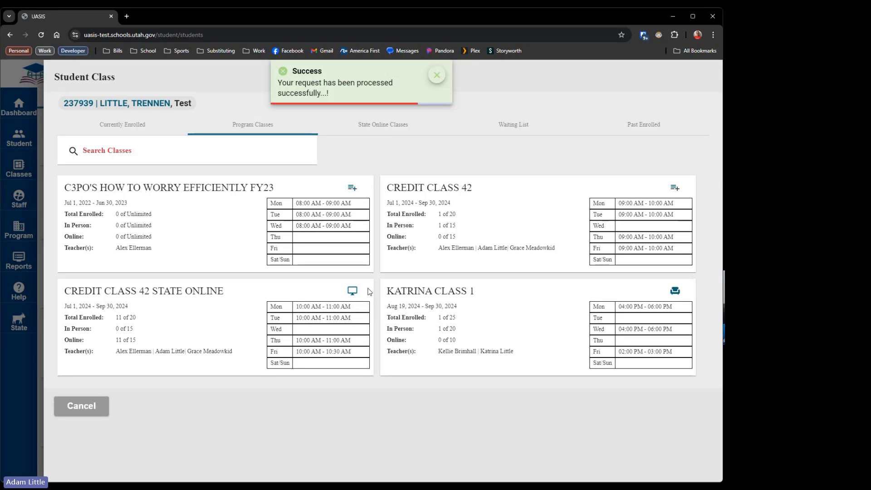
mouse_move(356, 300)
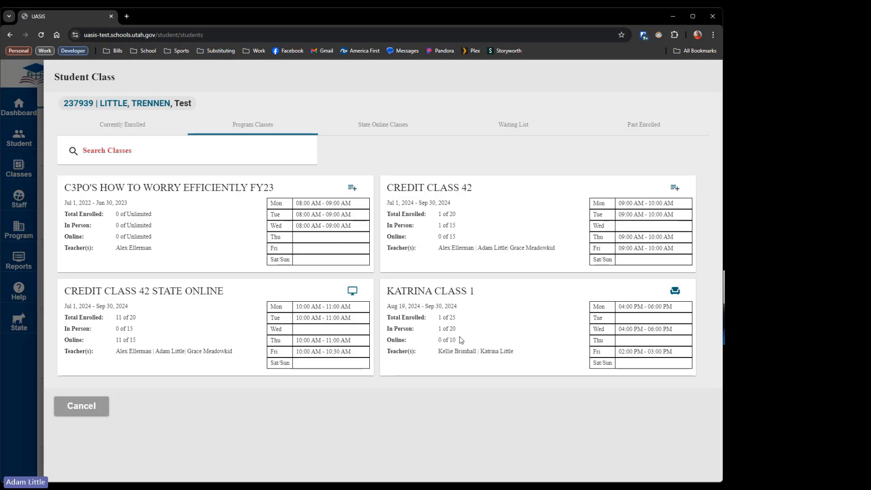
- Search classes for 'c3', clear the filter, and switch to the State Online Classes list
left_click(104, 152)
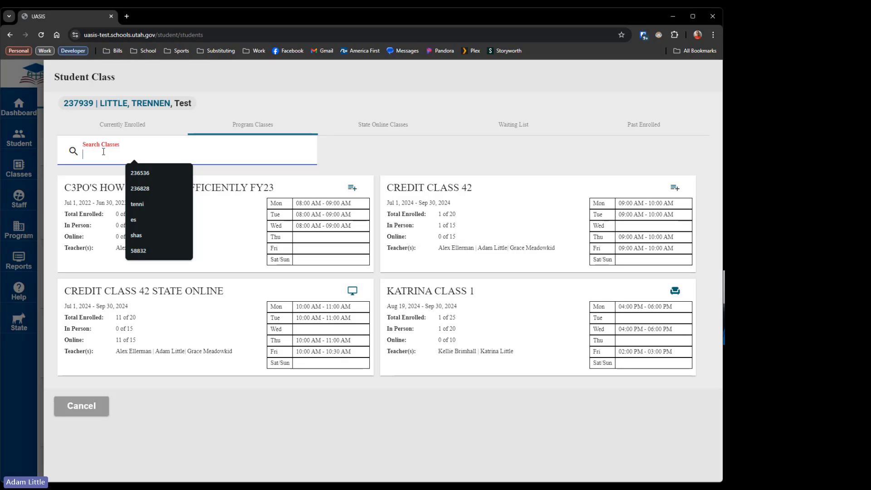
type("c3")
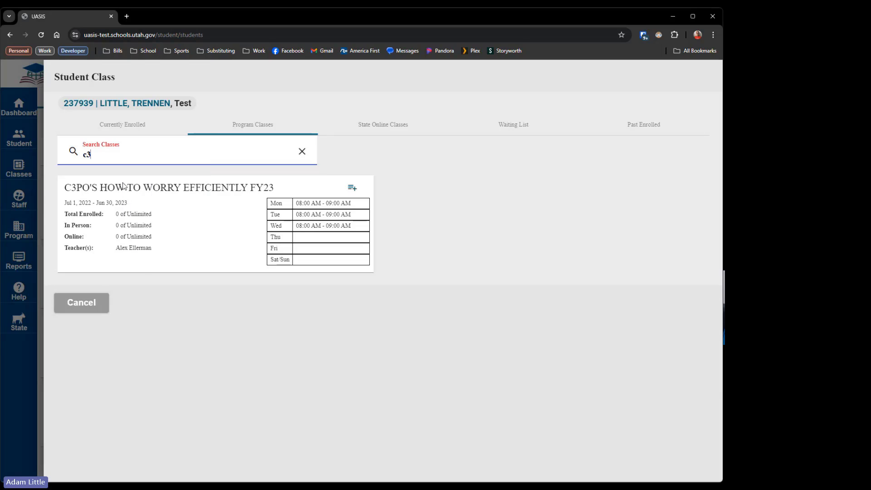
left_click(302, 151)
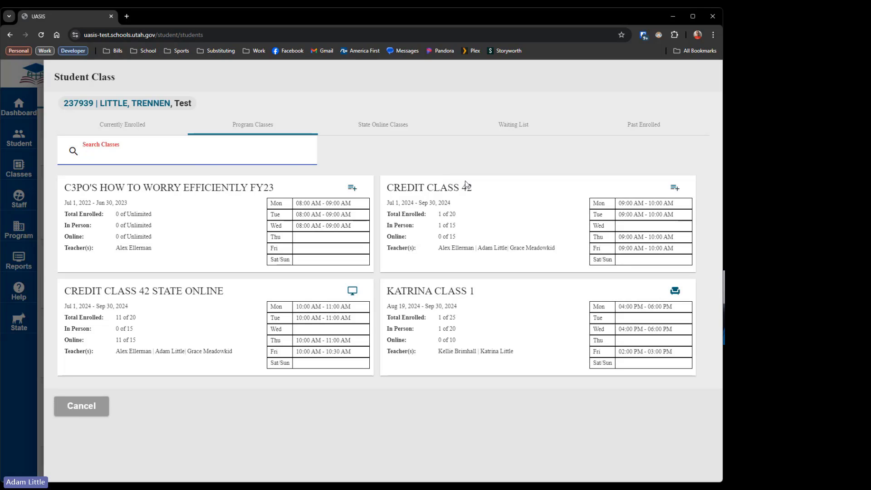
left_click(400, 127)
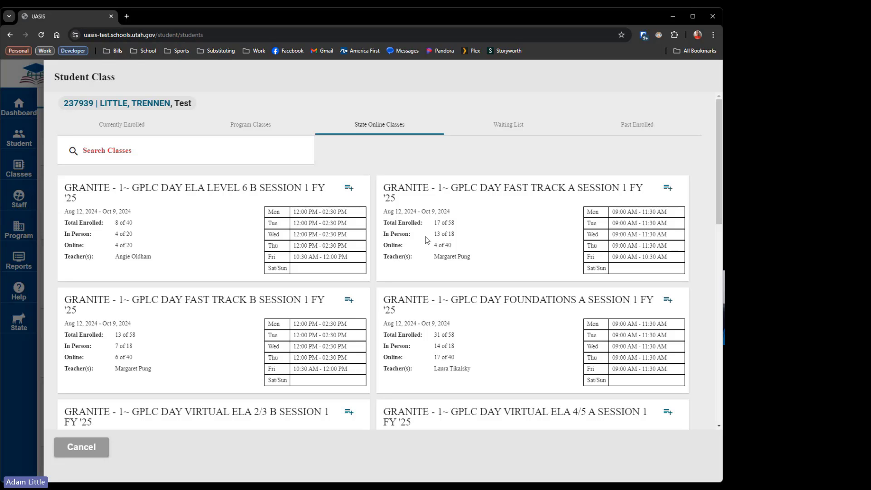
- Add the first Granite state online class, answering Yes that Granite was already contacted
scroll(504, 218, "down", 10)
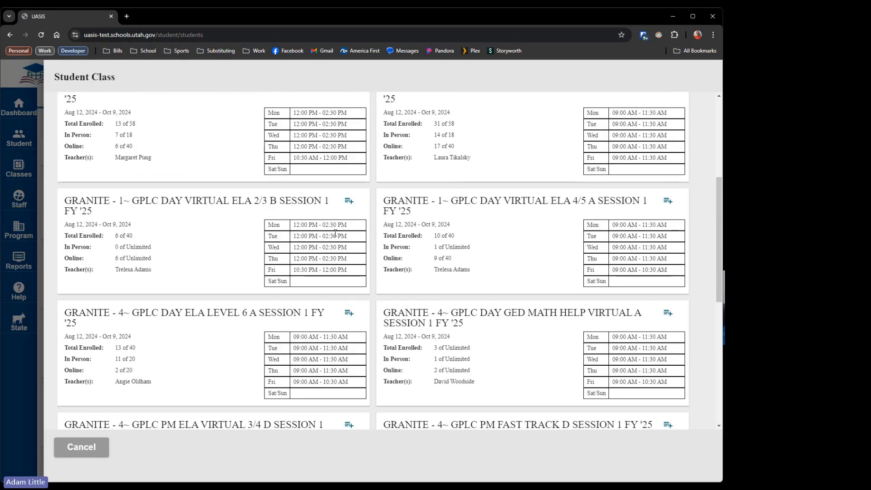
scroll(393, 287, "down", 2)
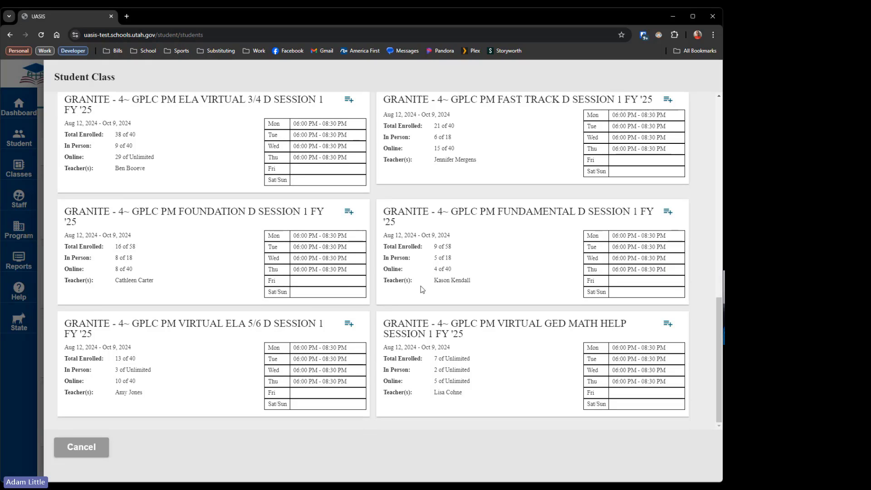
scroll(382, 356, "up", 15)
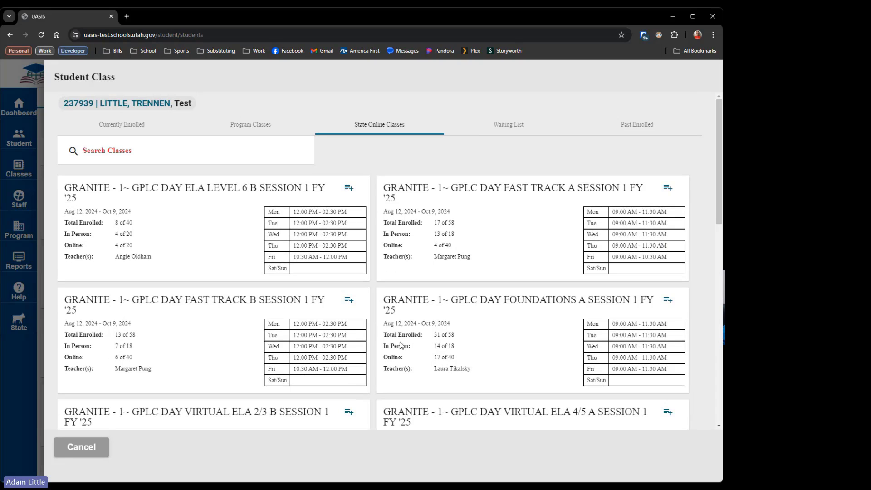
left_click(349, 188)
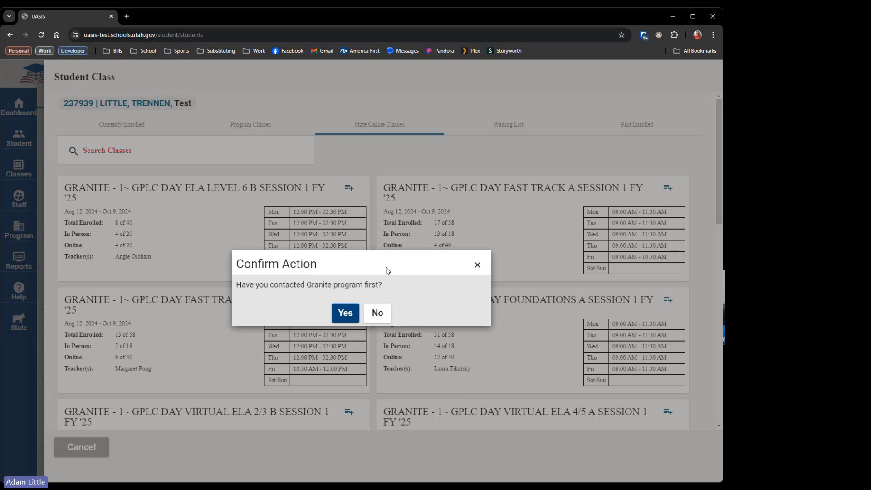
left_click(350, 316)
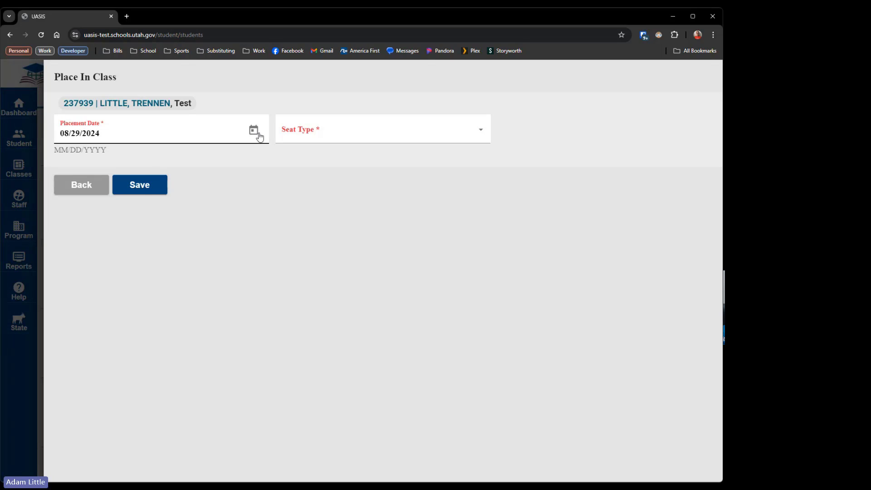
left_click(325, 130)
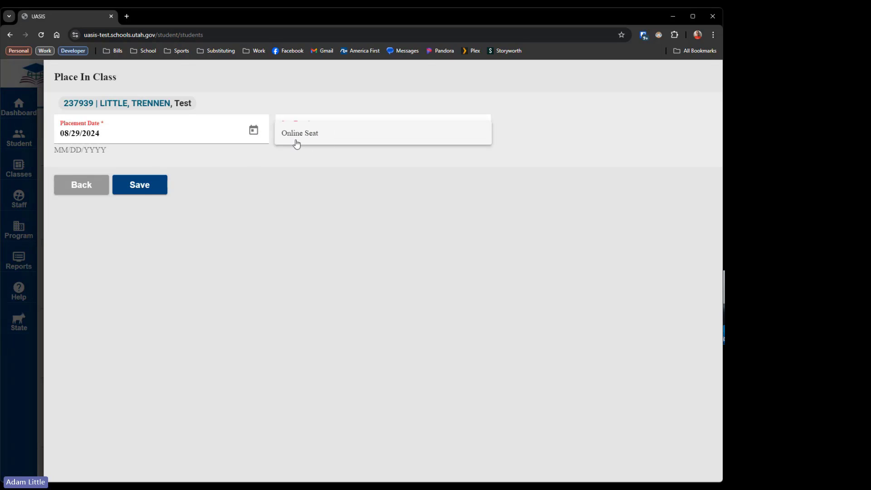
left_click(301, 168)
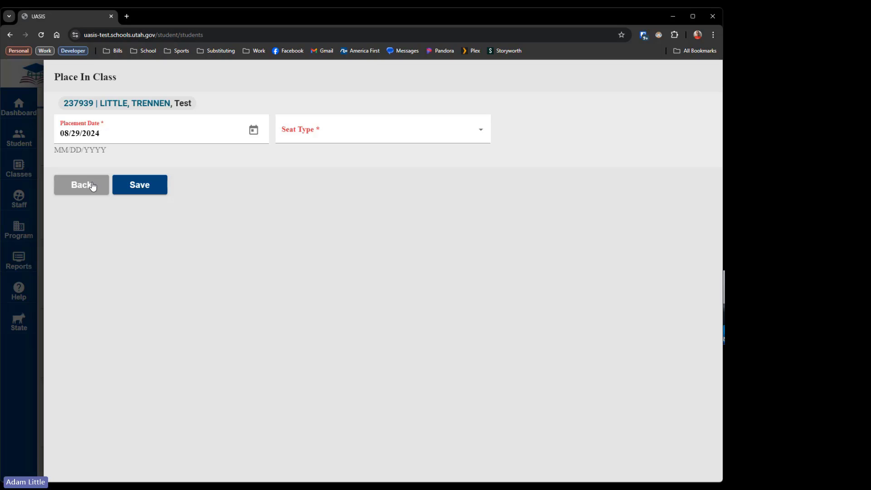
- Go back to the class list and add the Granite ELA Level 6 B class again
left_click(92, 186)
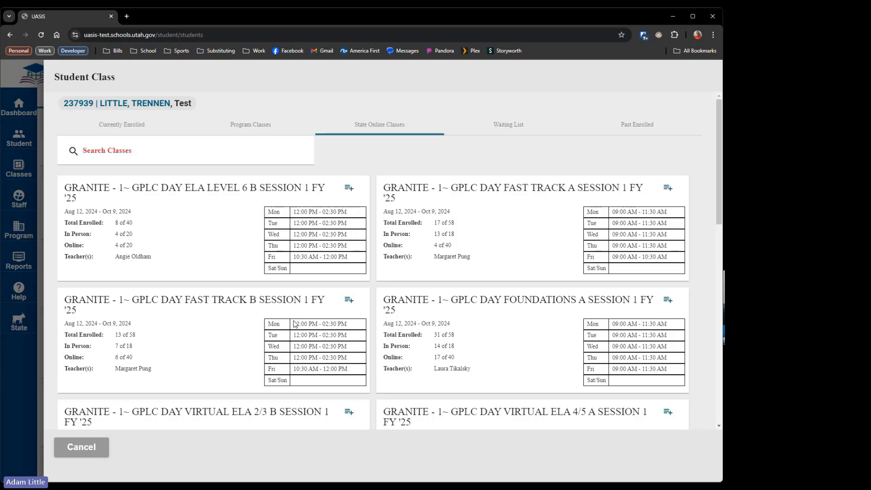
left_click(349, 188)
- Confirm Granite was contacted, then save the placement dated 07/22/2024 with an Online Seat
left_click(345, 312)
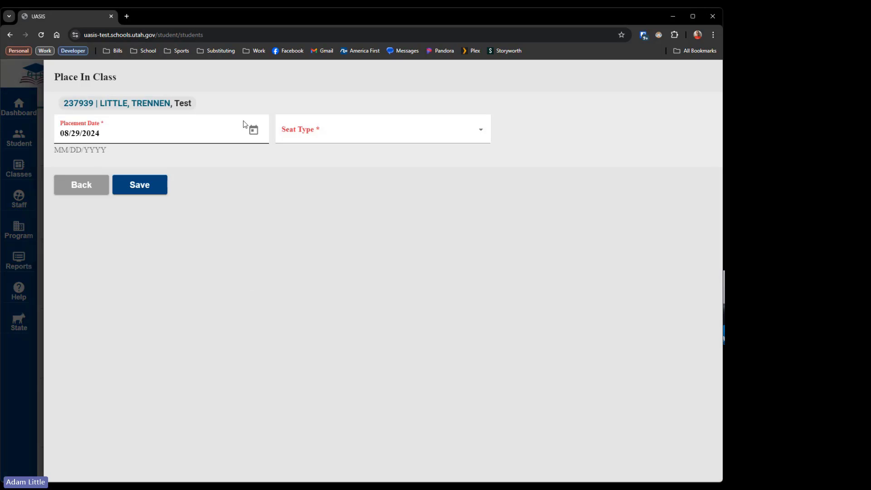
left_click(252, 129)
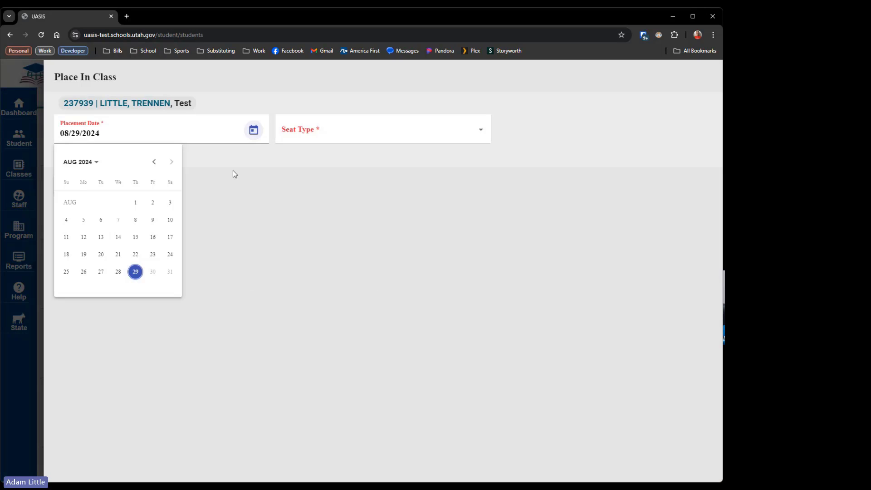
left_click(154, 162)
left_click(83, 271)
left_click(353, 135)
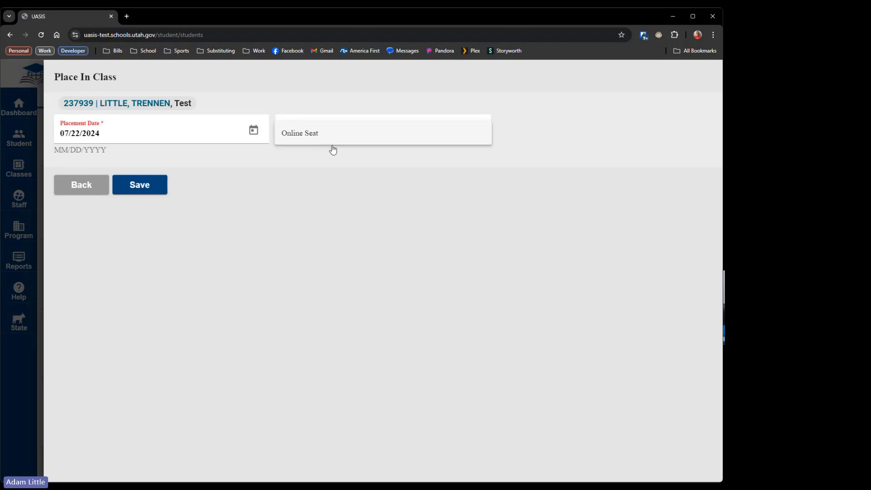
left_click(301, 141)
left_click(151, 190)
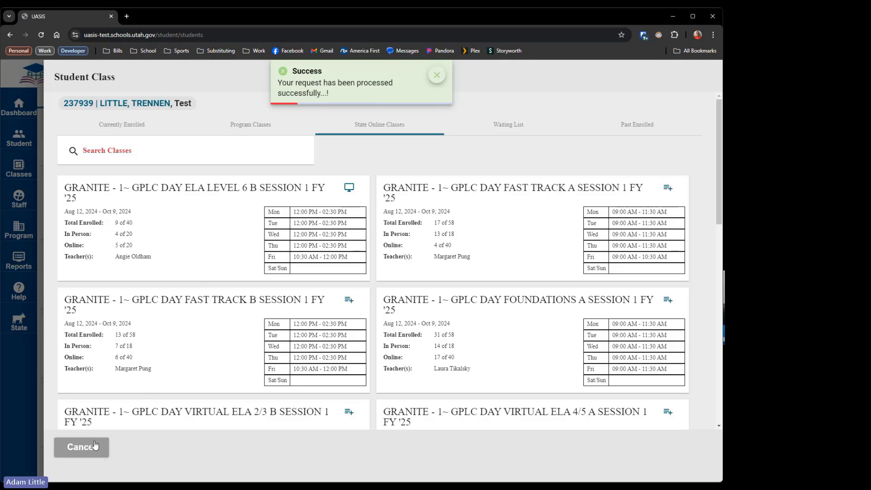
- Check the Granite Peaks program and enrollment date on the homepage, then open the Classes page
left_click(82, 448)
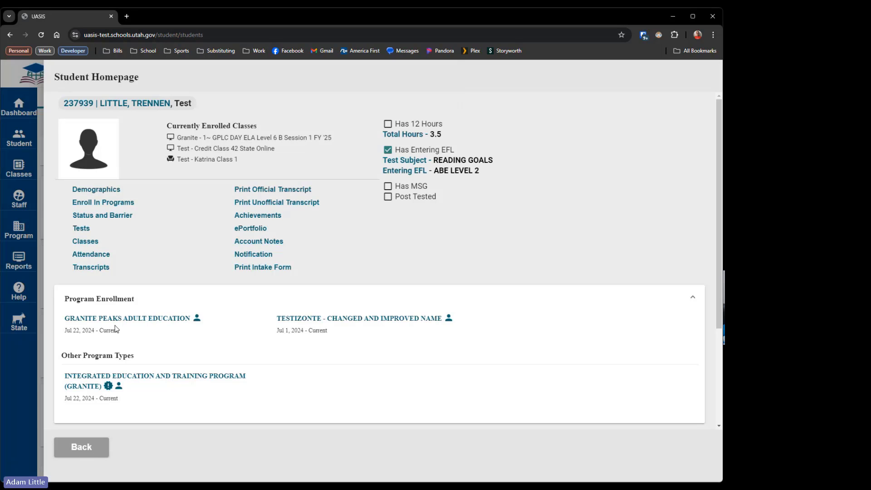
left_click_drag(65, 318, 176, 340)
left_click_drag(66, 331, 117, 337)
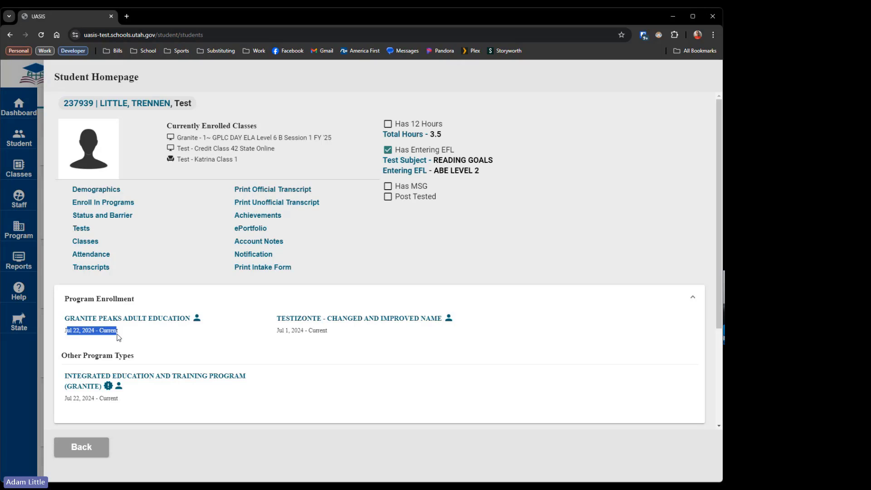
left_click(128, 335)
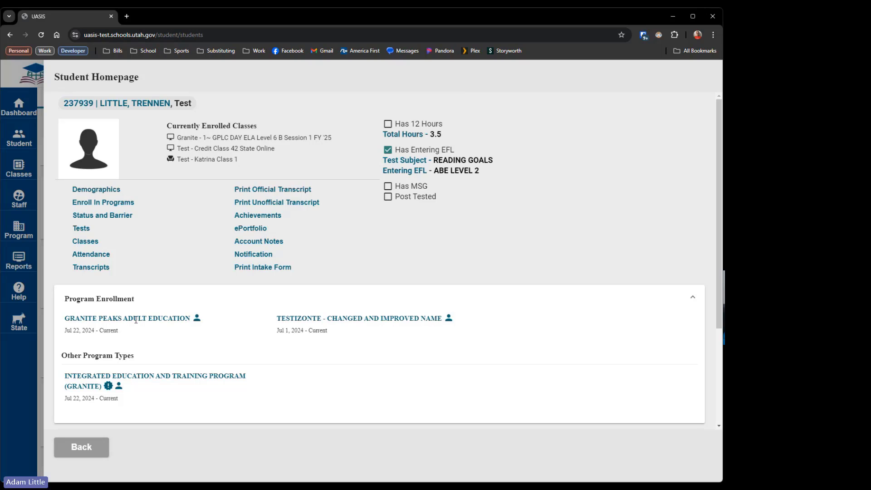
left_click(86, 241)
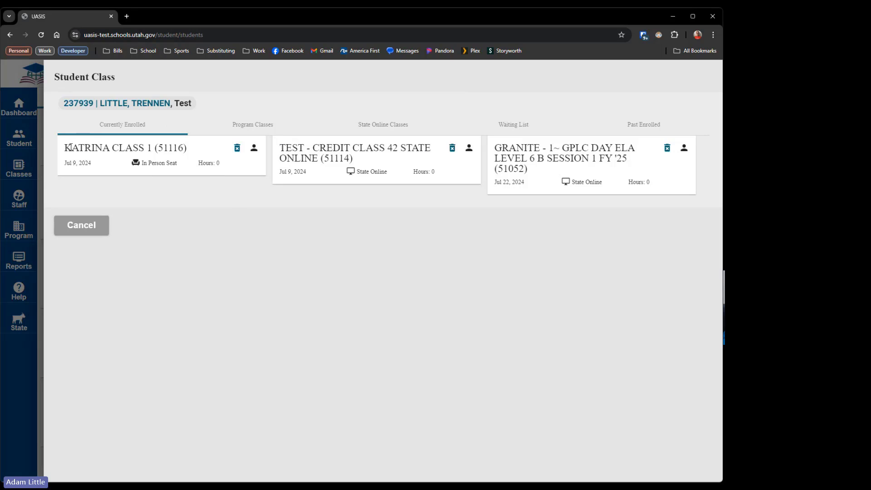
left_click_drag(72, 147, 151, 148)
left_click_drag(69, 164, 235, 167)
left_click(220, 213)
left_click_drag(418, 172, 463, 182)
left_click_drag(412, 172, 444, 177)
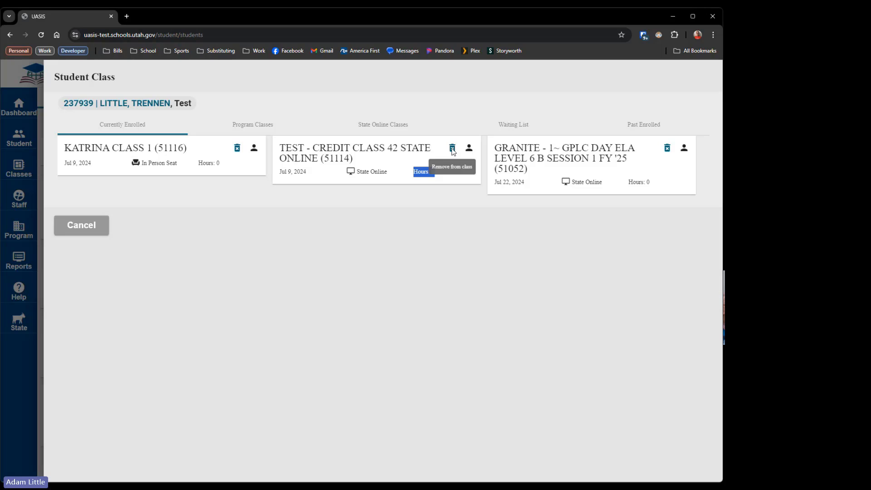
- Open the test student's Waiting List tab, which shows no waitlisted classes
left_click(415, 220)
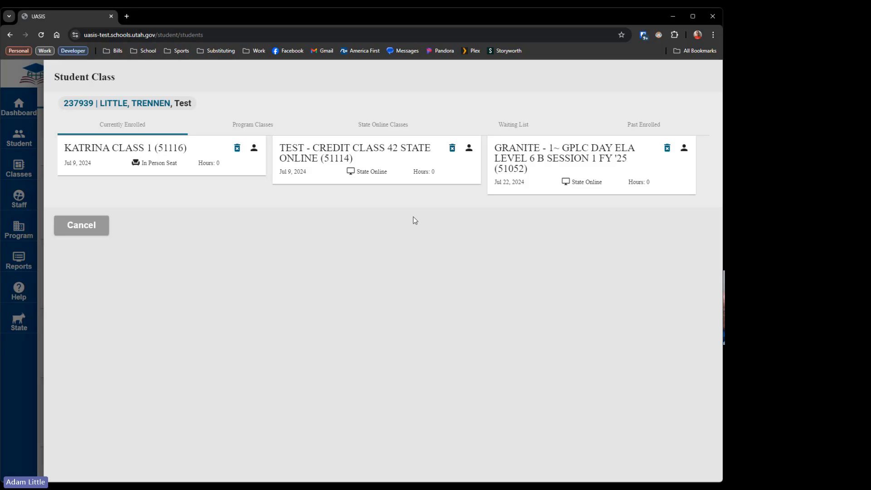
mouse_move(469, 150)
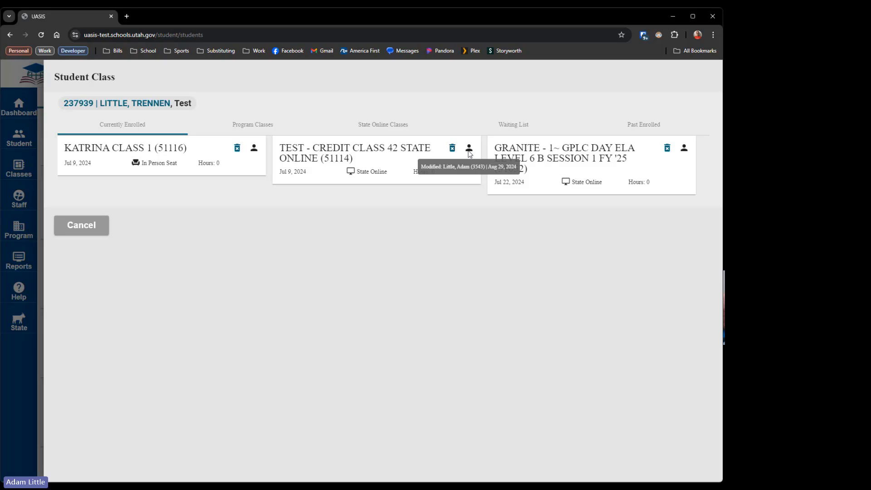
left_click(516, 131)
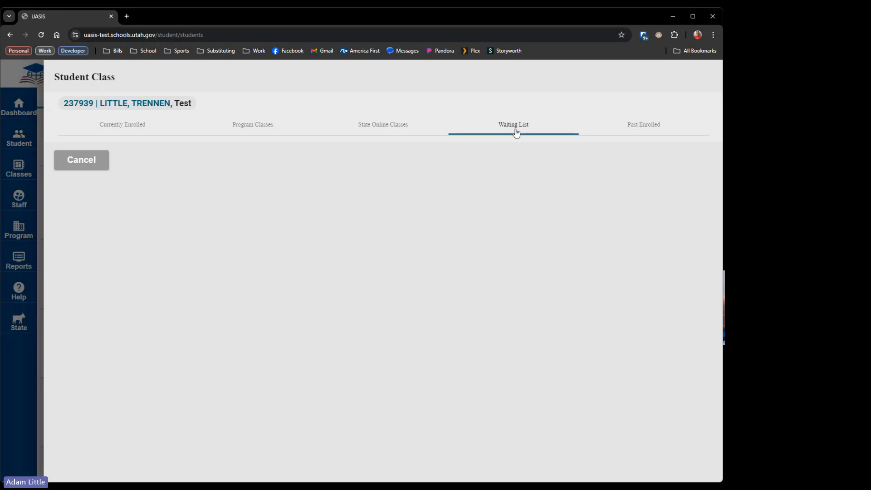
- Check the empty Past Enrolled tab, then return to the three Currently Enrolled classes
left_click(643, 129)
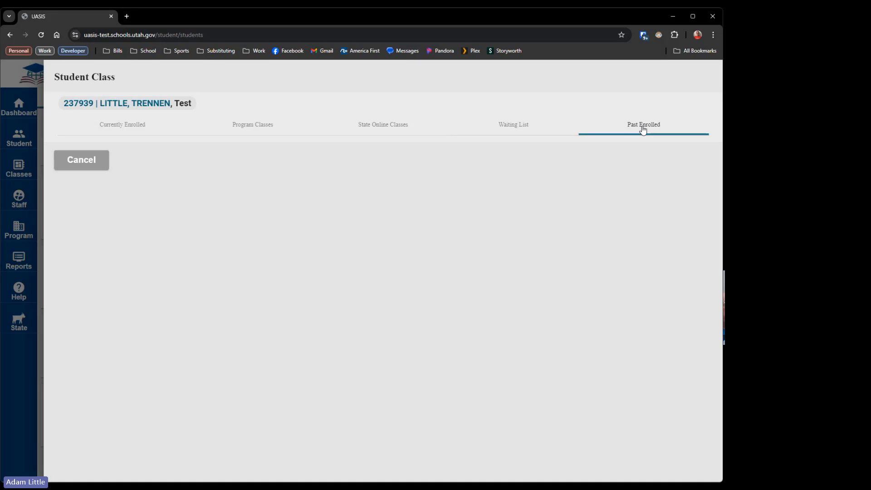
left_click(135, 130)
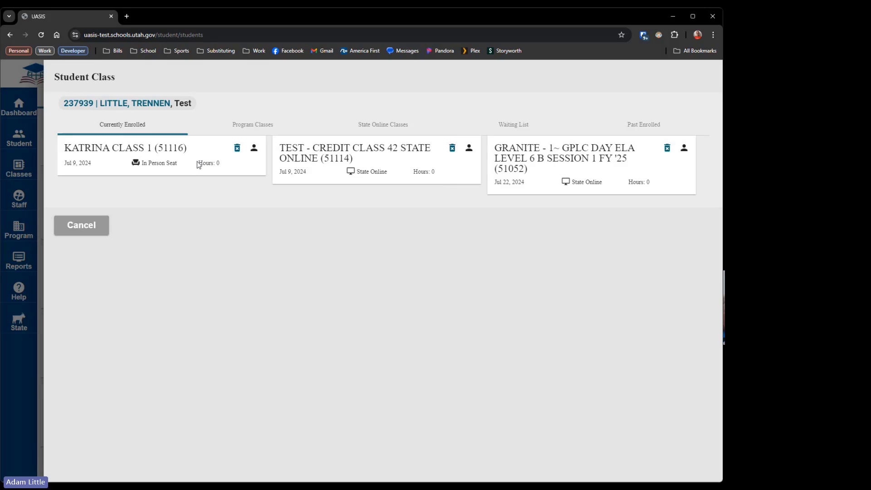
left_click_drag(198, 164, 229, 166)
left_click(232, 170)
- Review the Granite and Credit Class 42 State Online classes, then return to Testizonte's active students
left_click(75, 224)
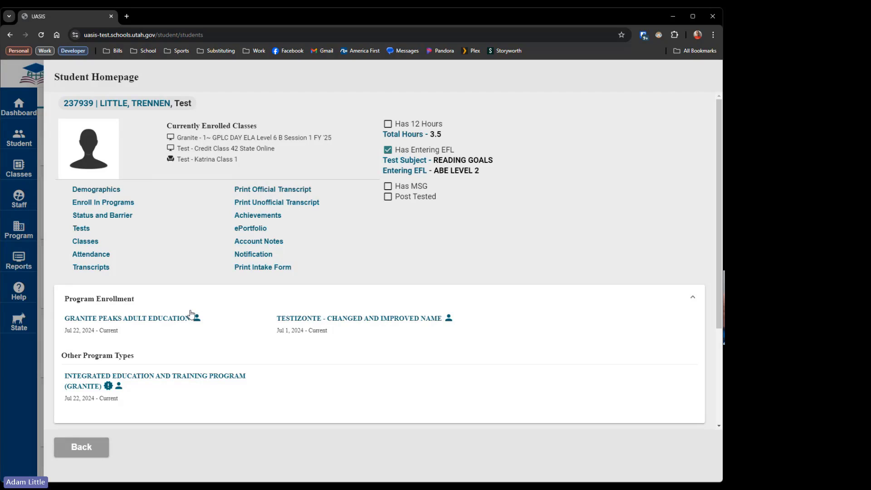
left_click_drag(167, 123, 260, 168)
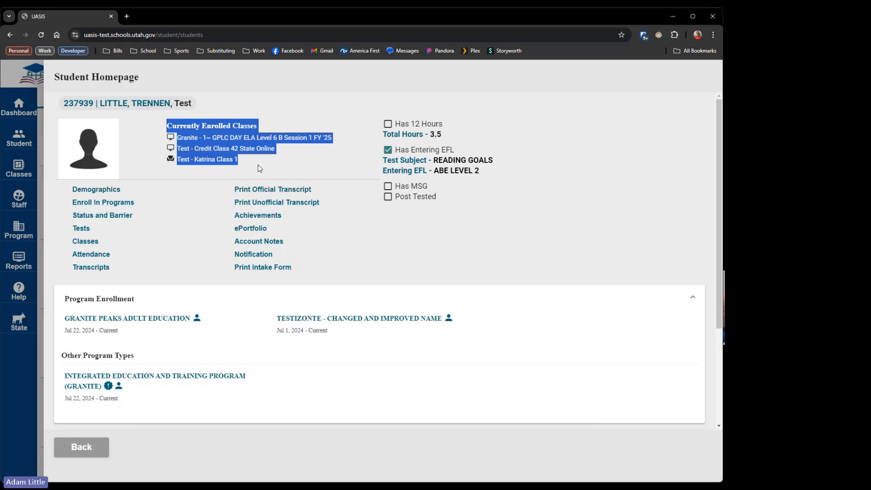
left_click(259, 168)
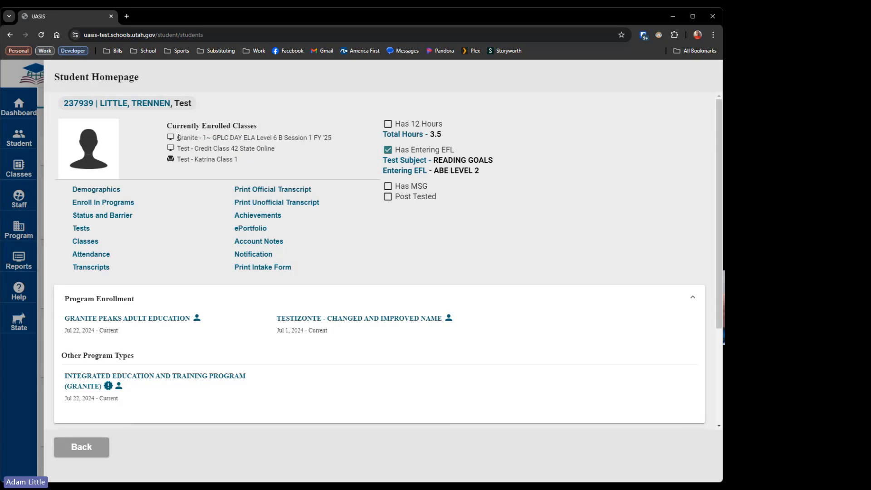
left_click_drag(202, 138, 337, 139)
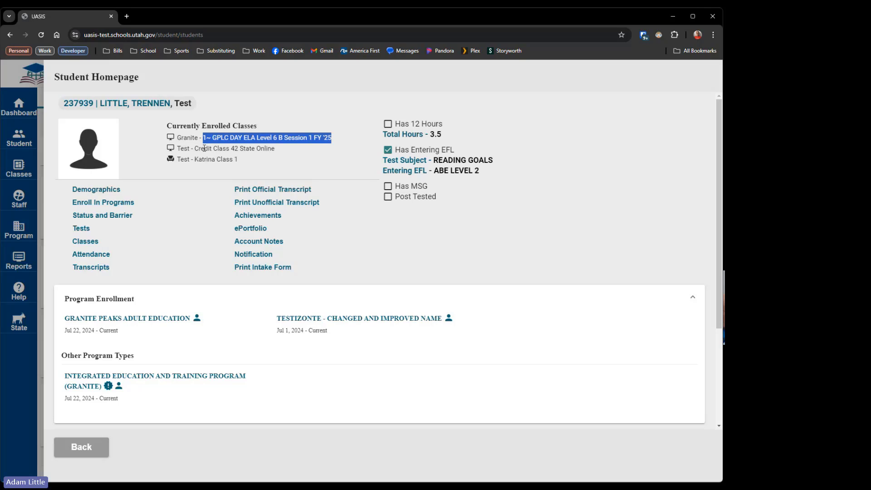
left_click_drag(194, 149, 271, 149)
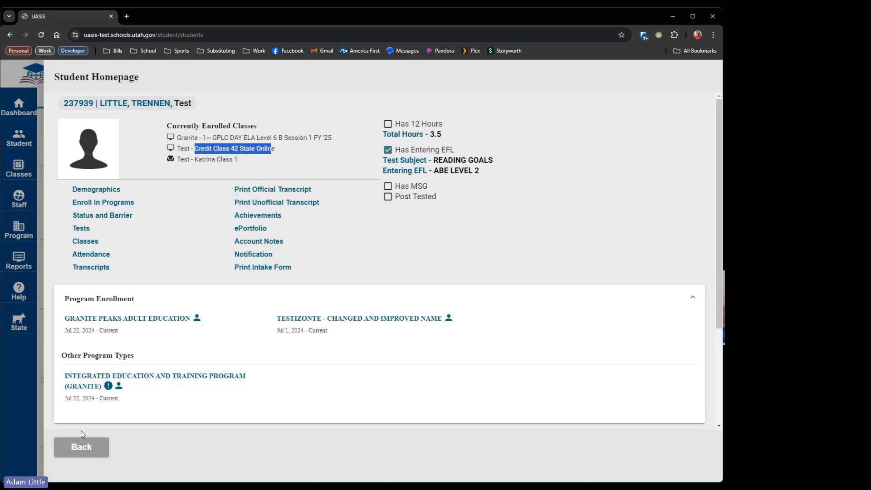
left_click(81, 447)
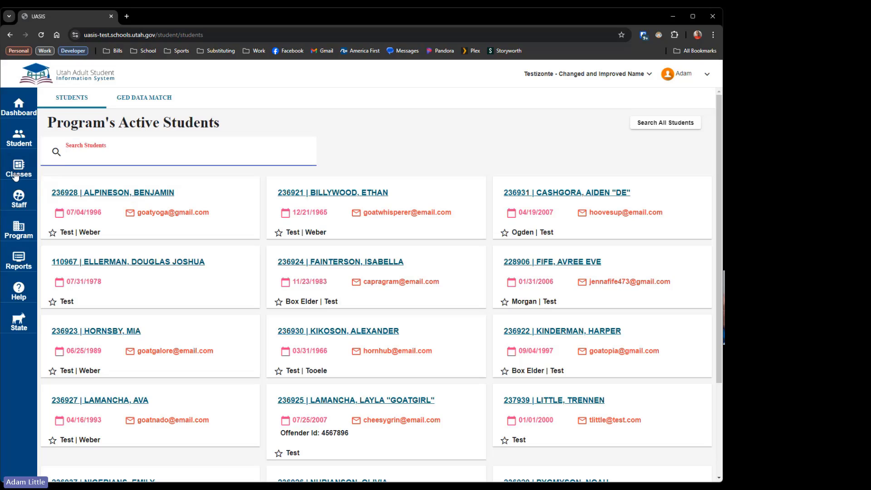
- Reopen Katrina Class 1's Add Class Hour page from the class list, via the student's homepage
left_click(18, 170)
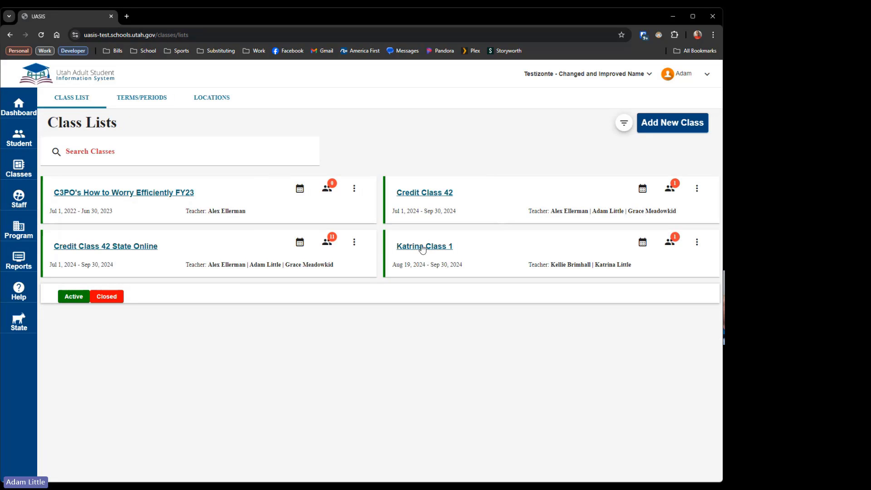
left_click(698, 244)
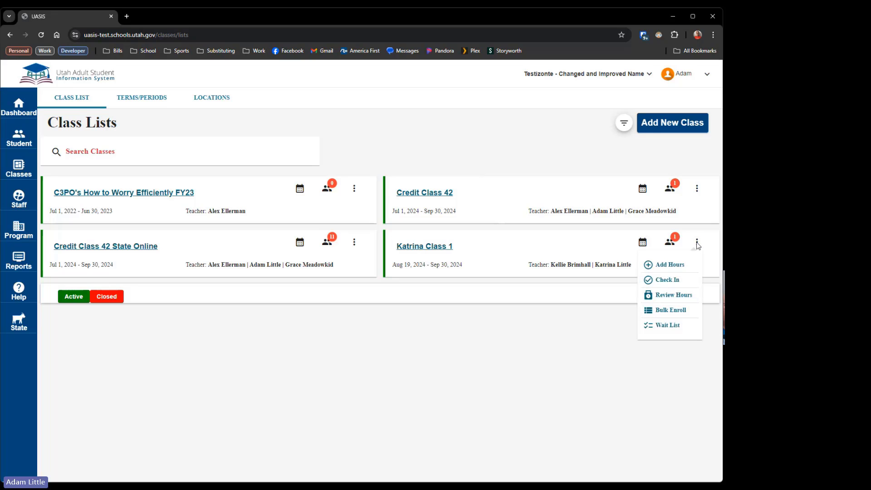
left_click(673, 266)
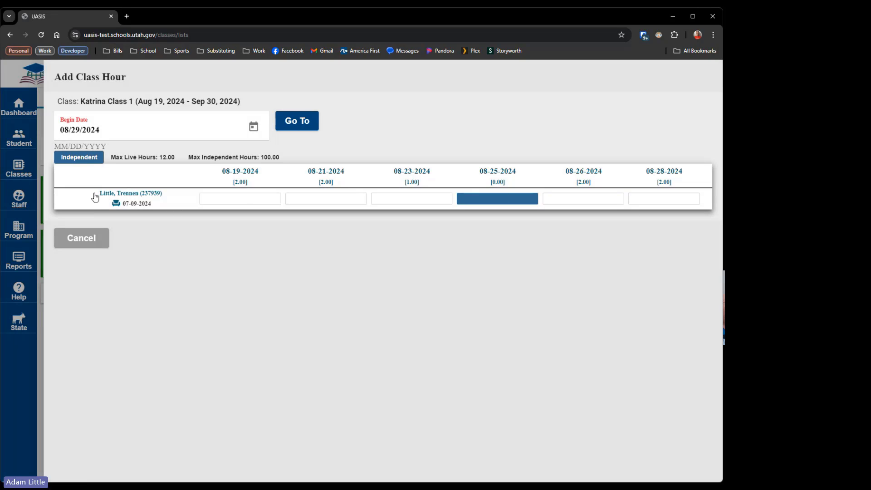
left_click(128, 195)
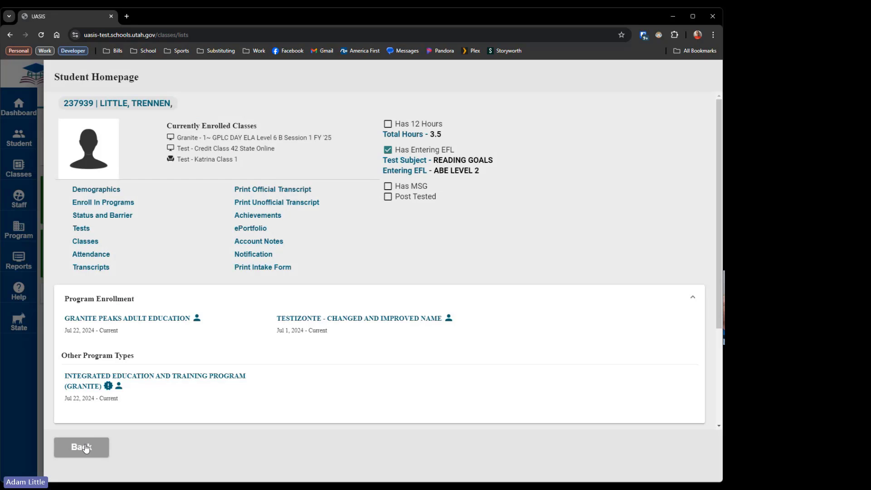
left_click(82, 447)
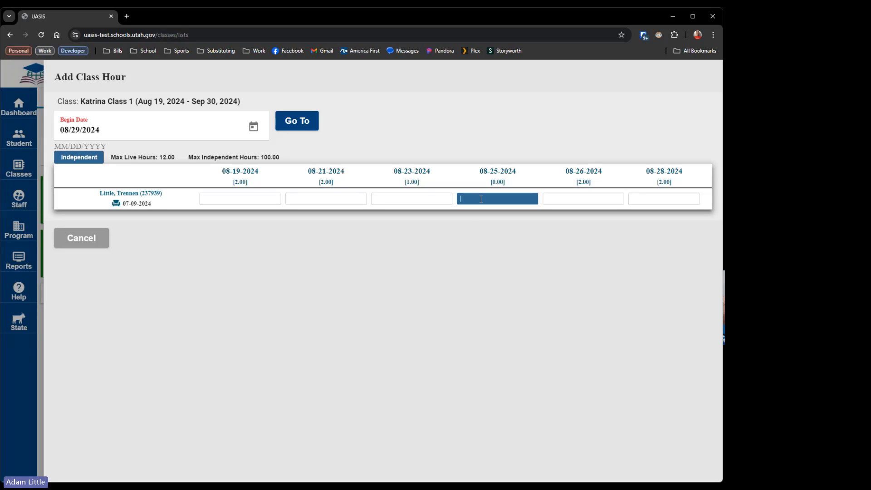
- Enter 2 hours for 08-25-2024 and set the Begin Date to 07/08/2024
type("2")
key("Tab")
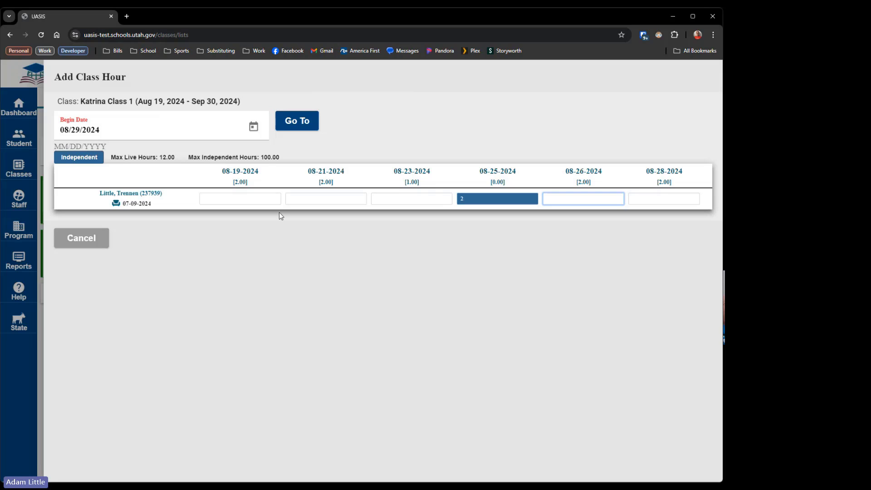
left_click(255, 128)
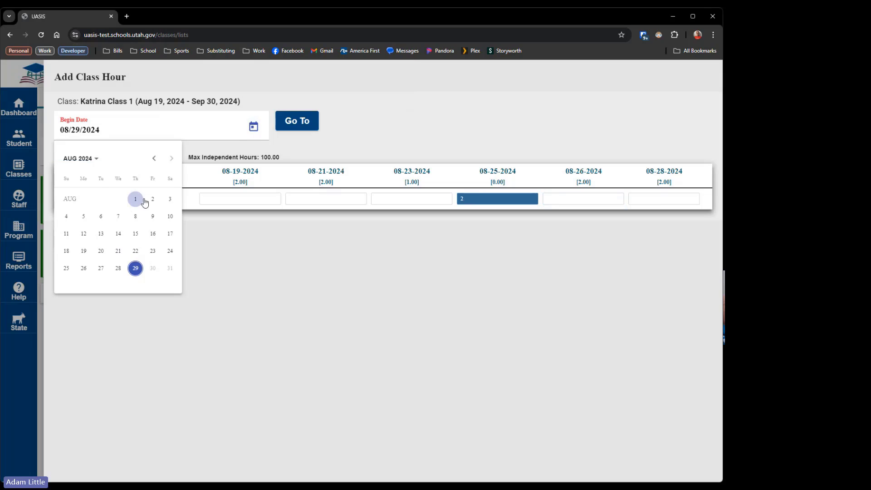
left_click(154, 158)
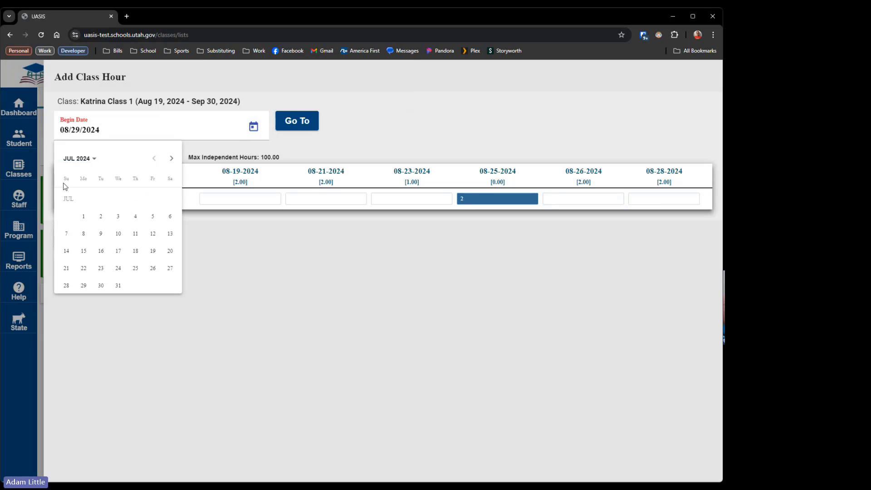
left_click(84, 217)
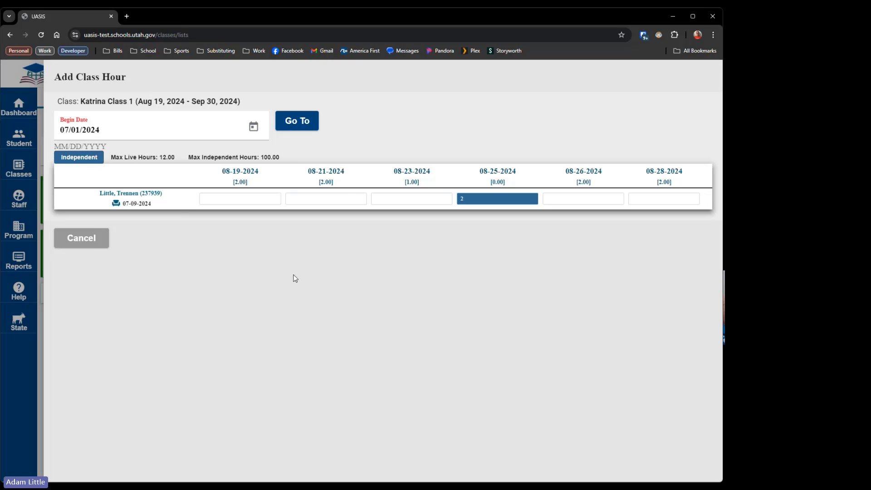
left_click(253, 128)
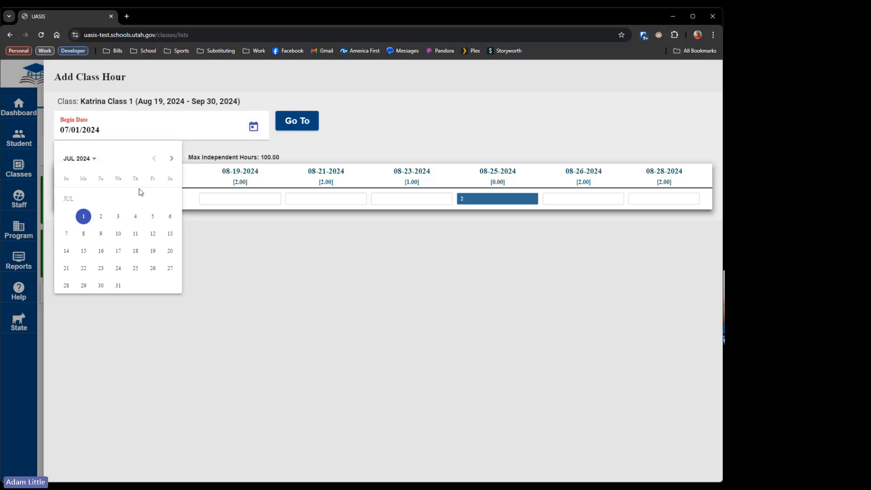
left_click(84, 234)
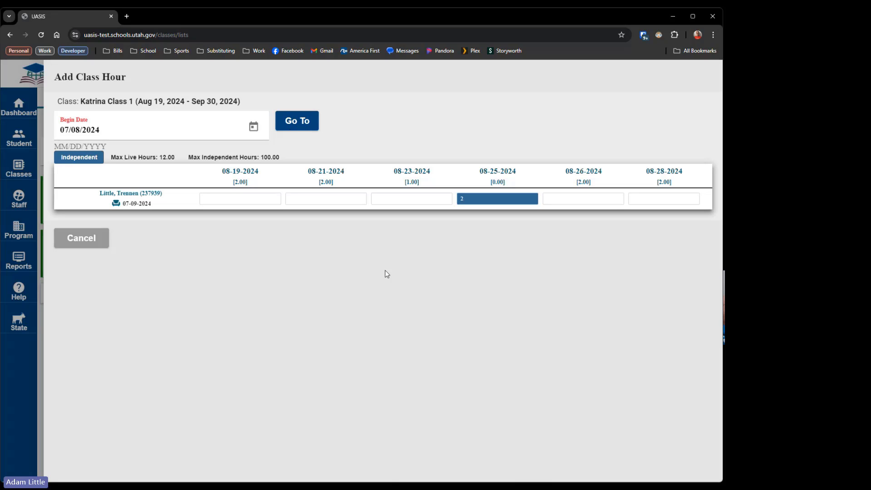
right_click(393, 292)
key("Escape")
left_click(64, 129)
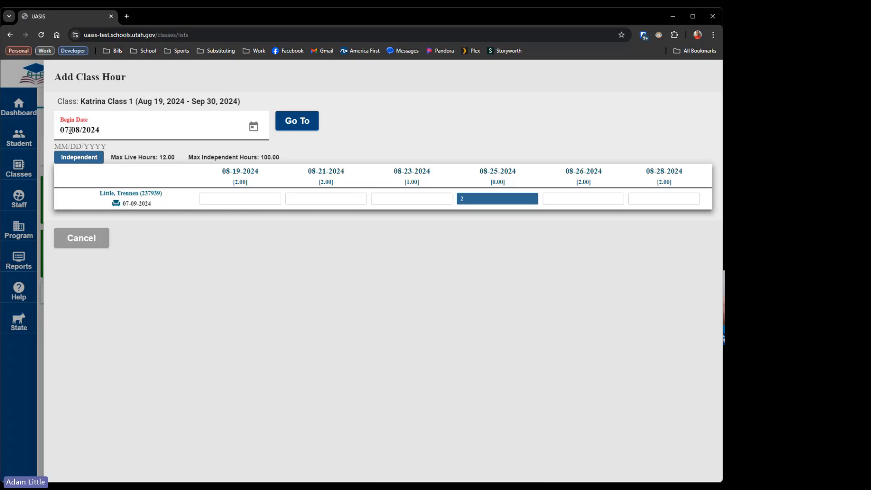
key("Tab")
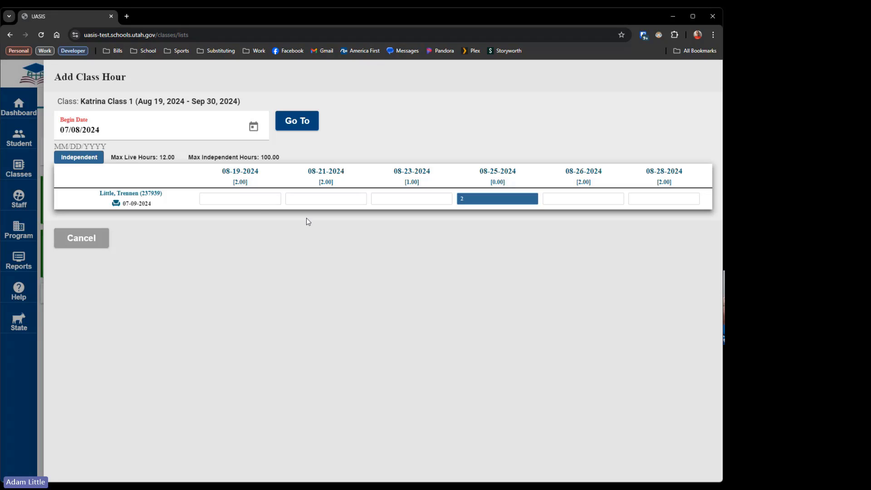
- Enter 2.5 hours for Katrina Class 1 on 08-19-2024
left_click(243, 198)
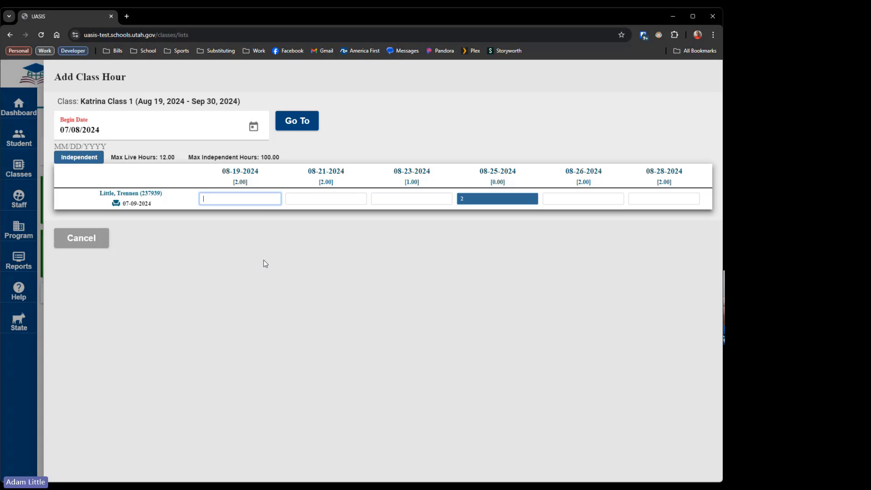
left_click_drag(231, 183, 267, 185)
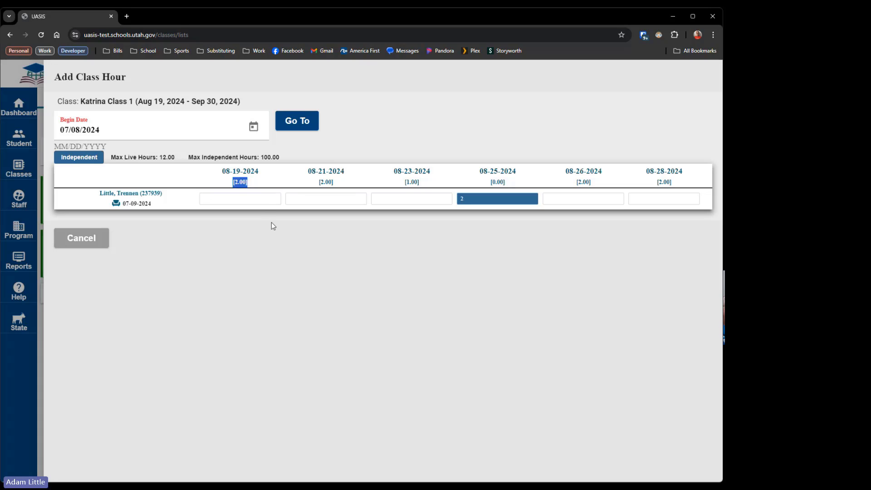
left_click(234, 198)
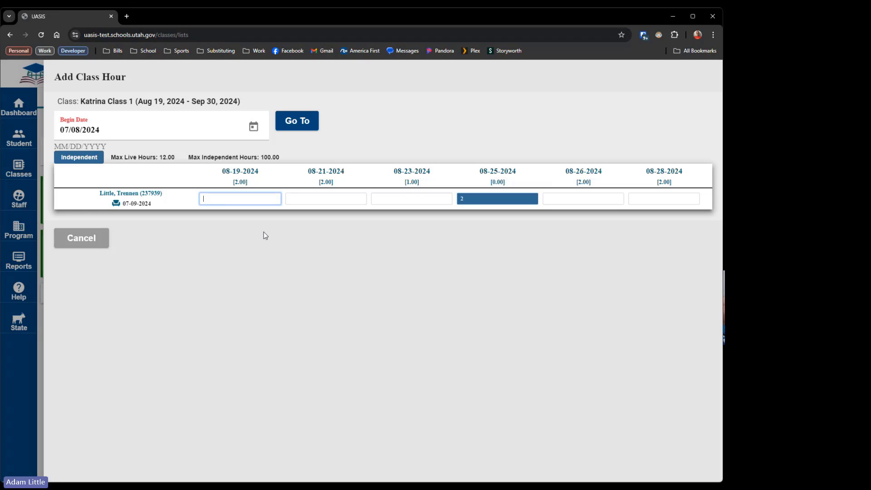
type("2.5")
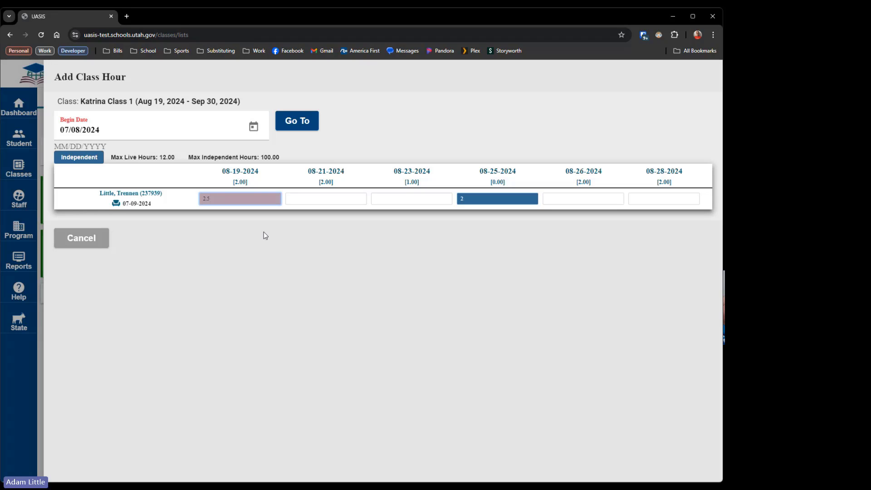
key("Tab")
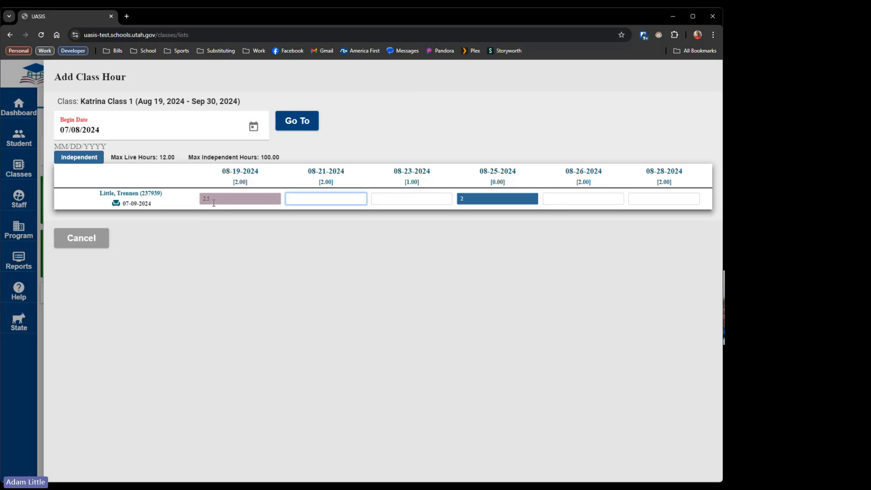
- Retype the 08-19-2024 value, trying 12.00, then settle back on 2.5 hours
left_click_drag(232, 183, 259, 185)
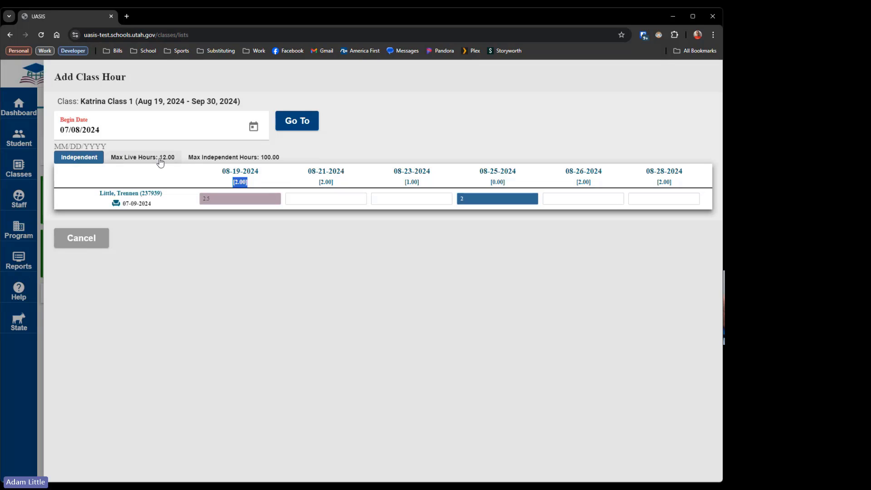
key("Tab")
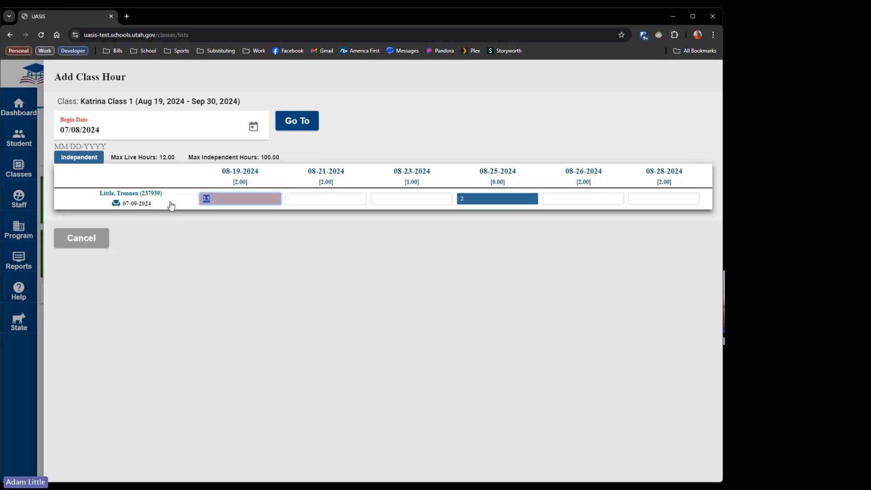
type("2")
key("BackSpace")
type("12.00")
left_click_drag(217, 198, 159, 230)
type("2.5")
left_click(330, 162)
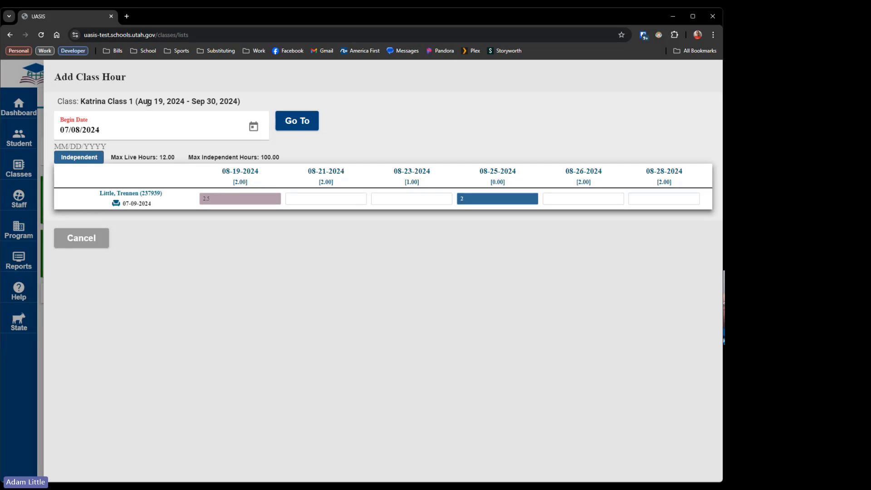
left_click_drag(138, 101, 236, 111)
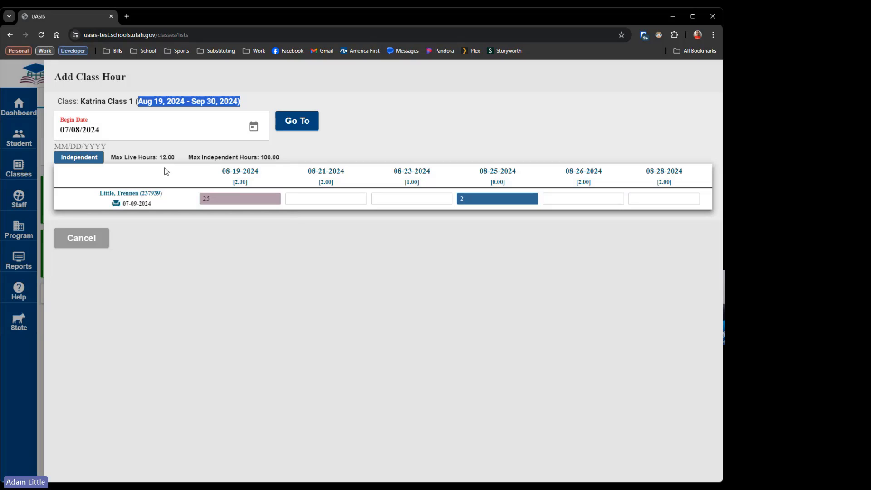
- Close the Begin Date calendar unchanged, cancel Add Class Hour, and dismiss the Katrina Class 1 menu
left_click(253, 128)
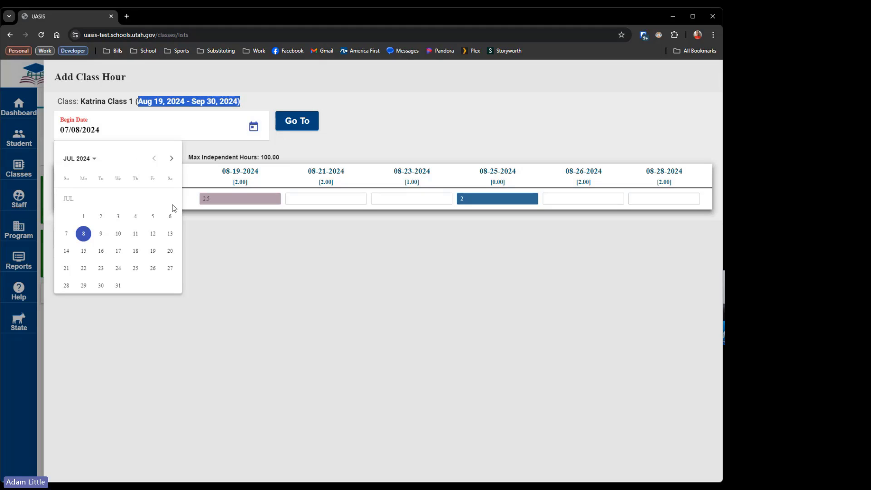
left_click(233, 291)
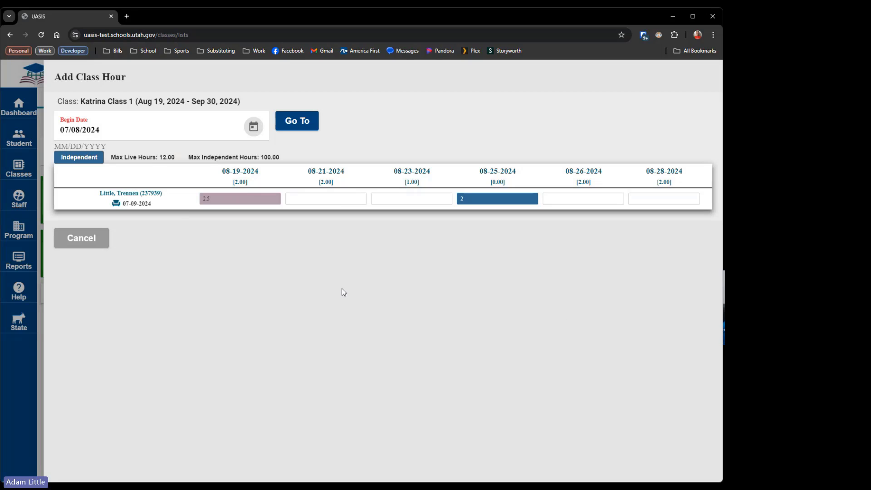
left_click(81, 239)
left_click(51, 278)
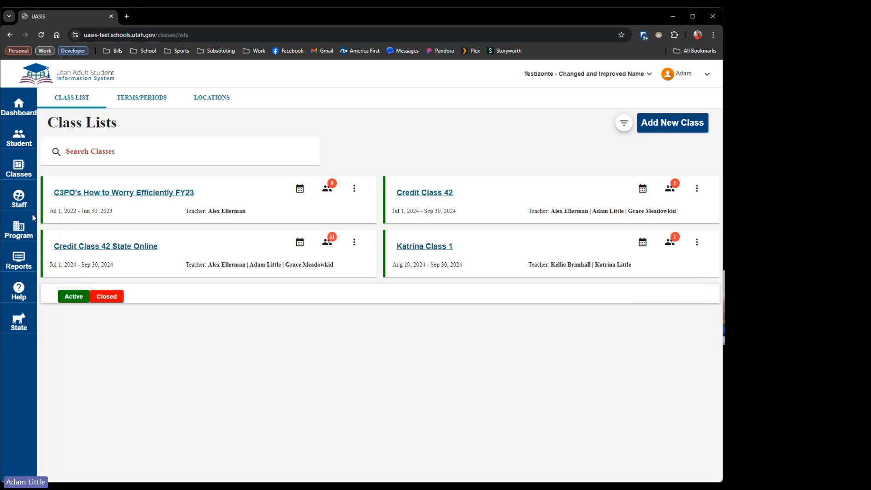
- Search students for 'litt' and open the matching student's Attendance page
left_click(19, 145)
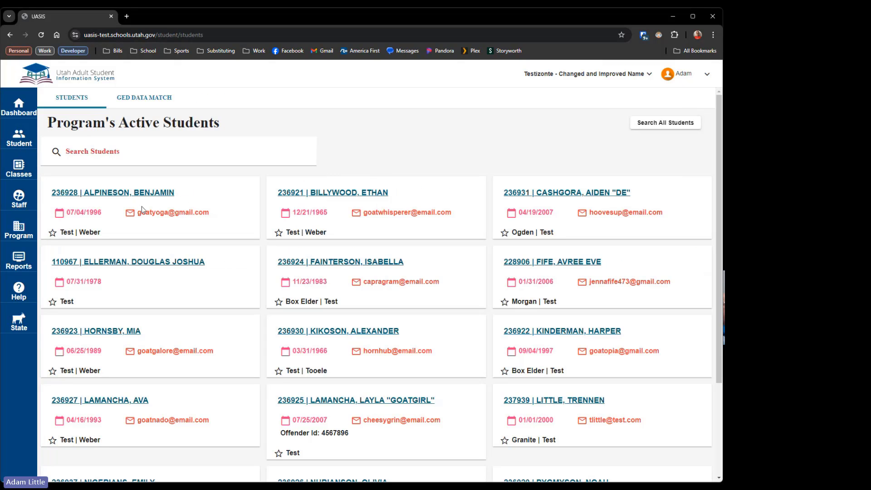
left_click(155, 157)
type("litt")
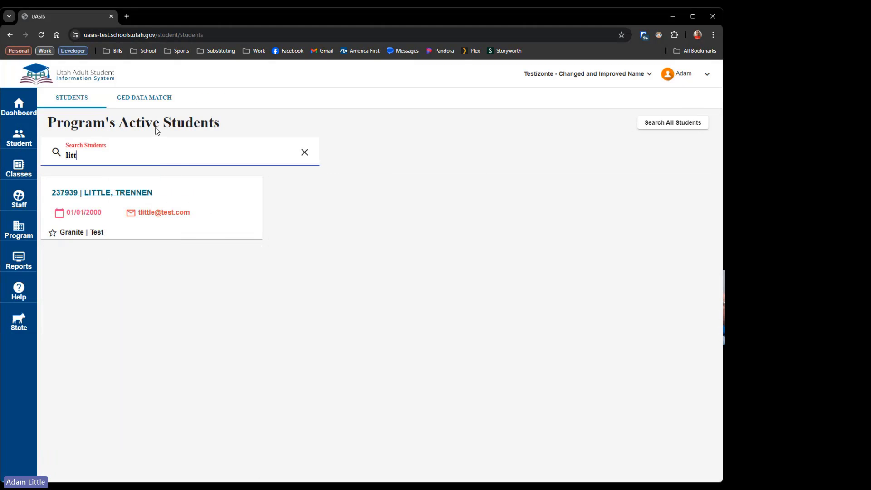
left_click(111, 196)
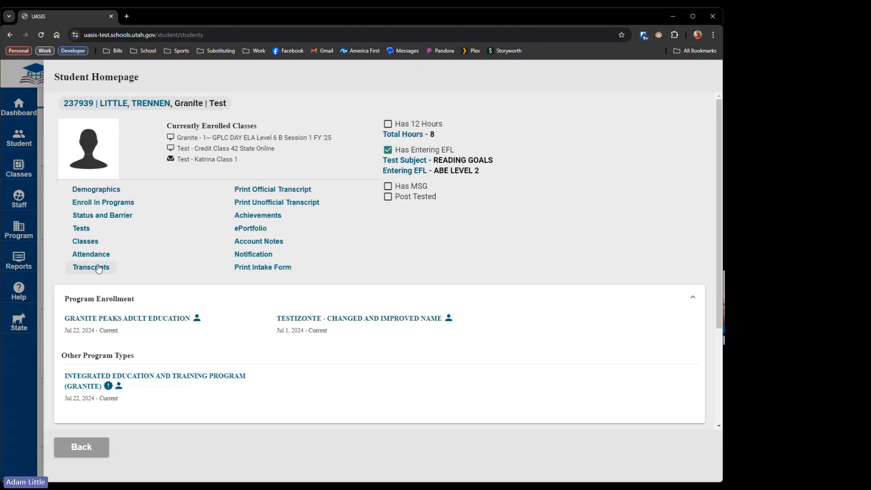
left_click(90, 255)
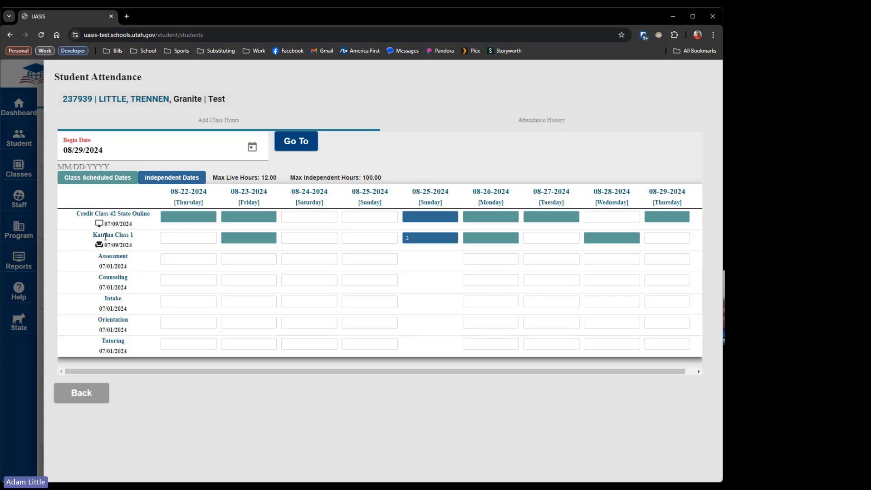
left_click(492, 237)
- Enter 1 hour for Katrina Class 1 on 08-26-2024
type("1")
key("Tab")
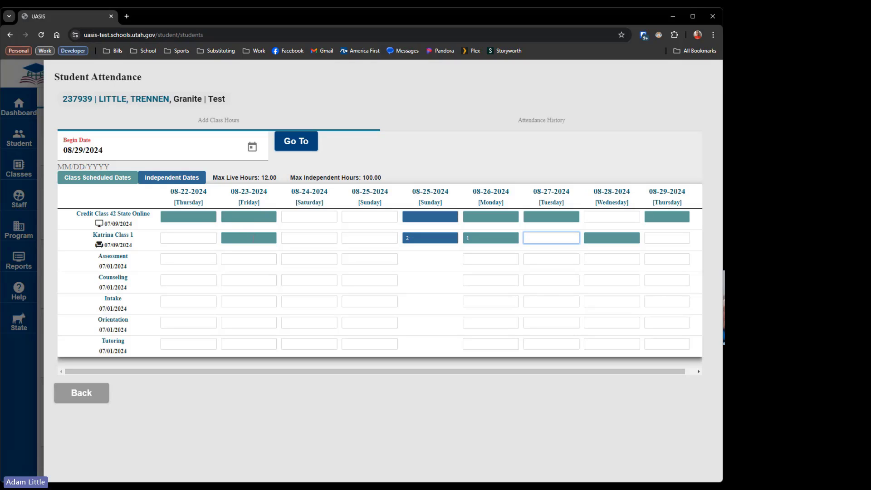
- Load the attendance grid for the week of 07/08/2024, then for 07/01/2024
left_click(252, 146)
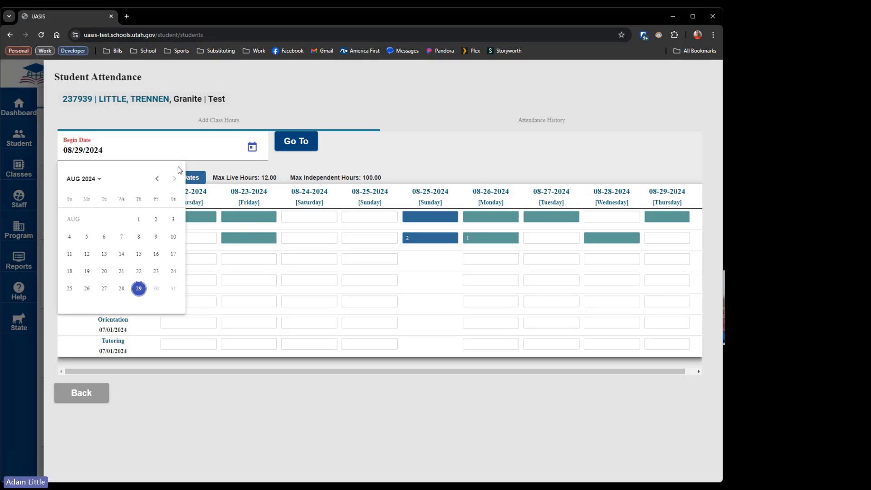
left_click(161, 181)
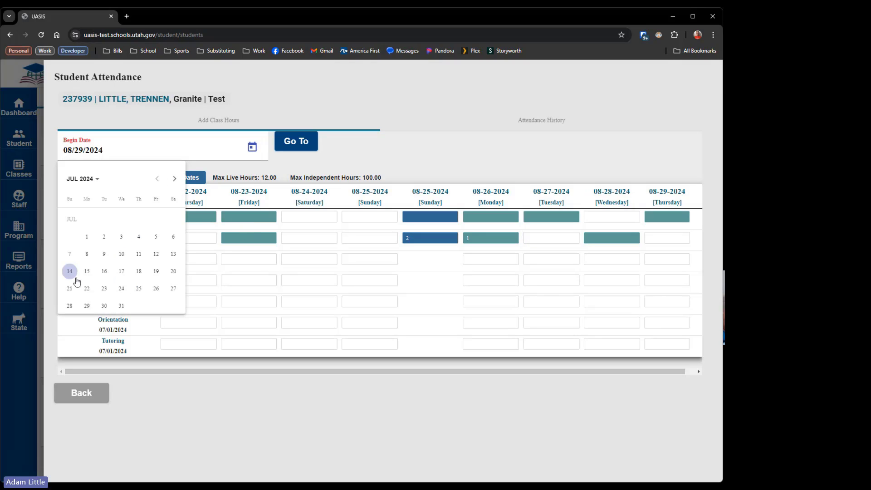
left_click(86, 254)
left_click(290, 144)
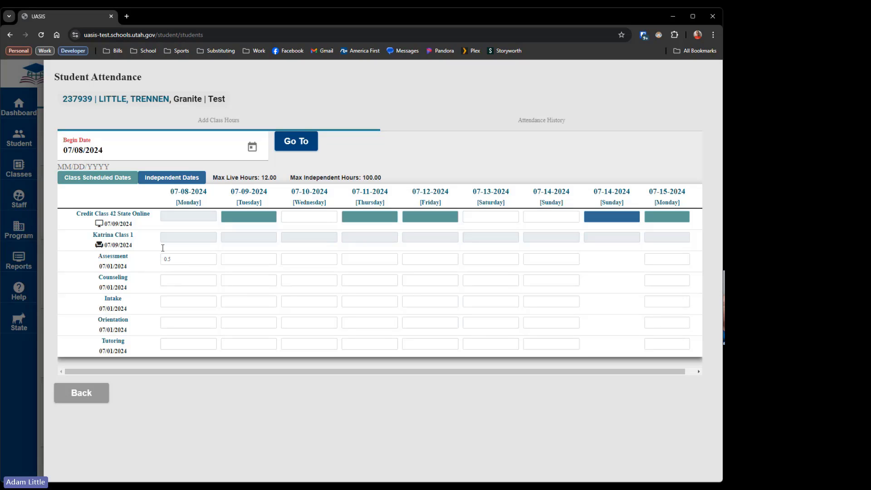
left_click(253, 147)
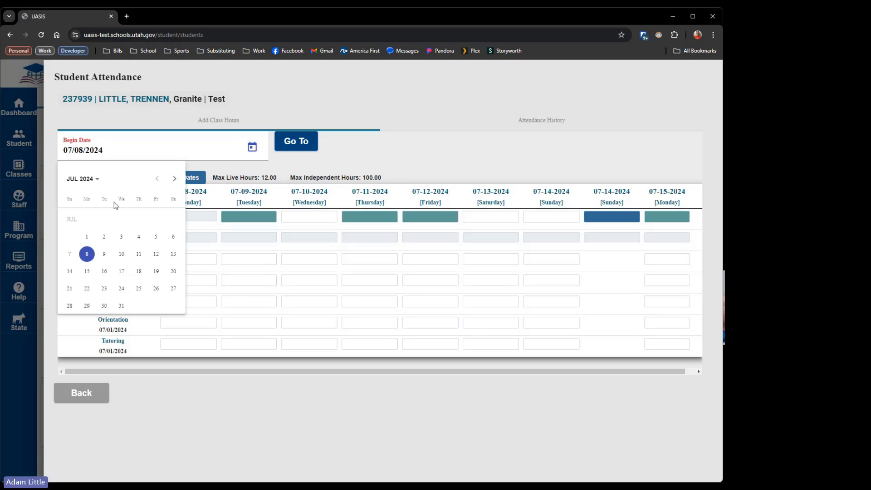
left_click(89, 239)
left_click(300, 141)
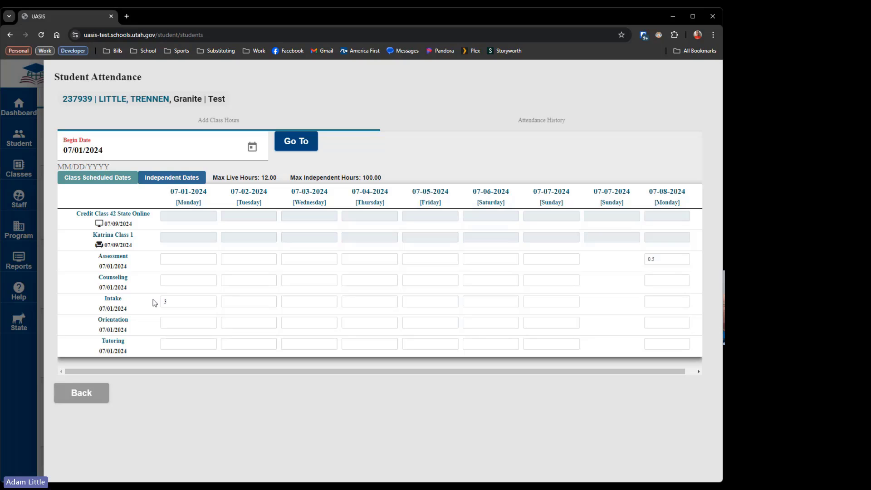
- Show the student's Attendance History listing the five 2024-2025 contacts and their hours
left_click(544, 126)
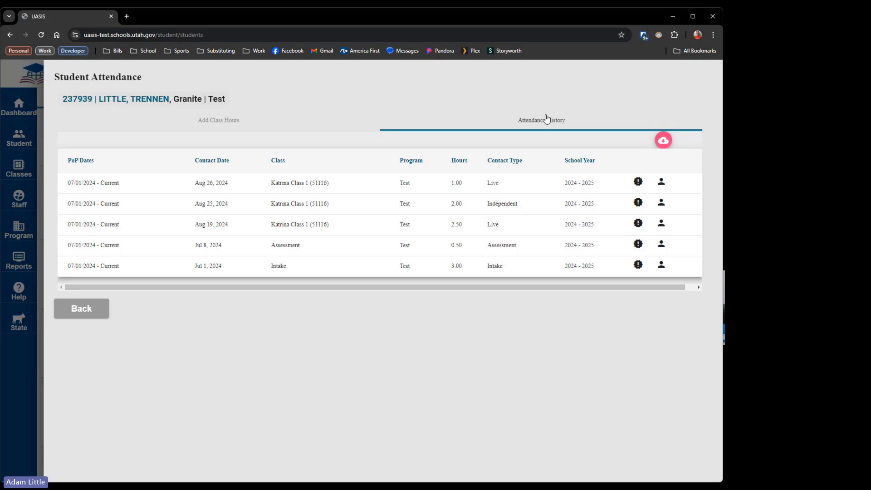
- Open the student's Transcript and highlight the Graduation Date and the Civics Test NOT PASSED status
left_click(81, 319)
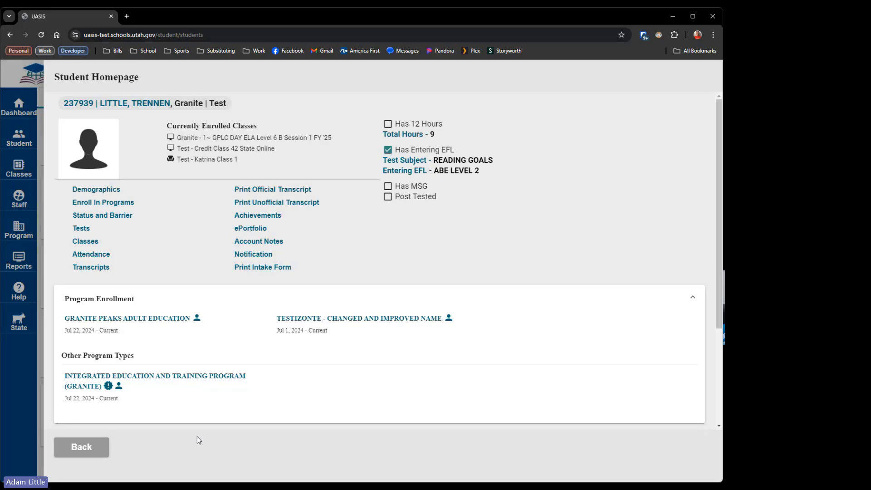
left_click(91, 269)
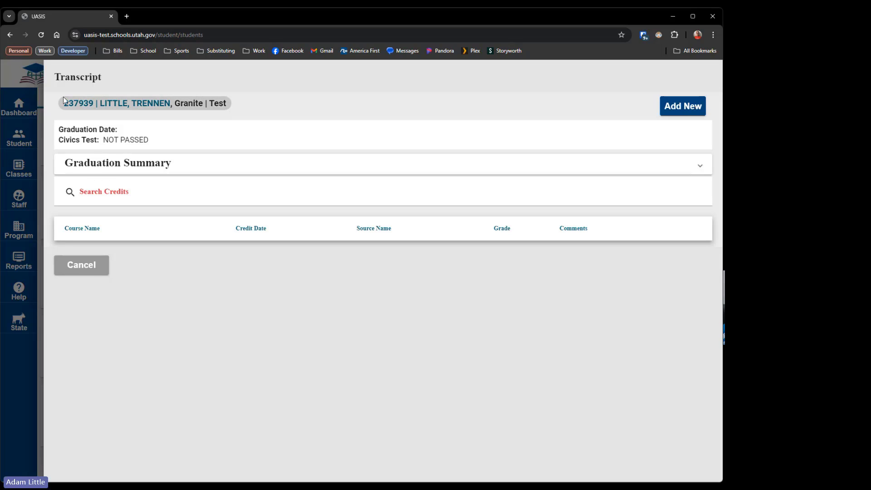
left_click_drag(64, 129, 184, 132)
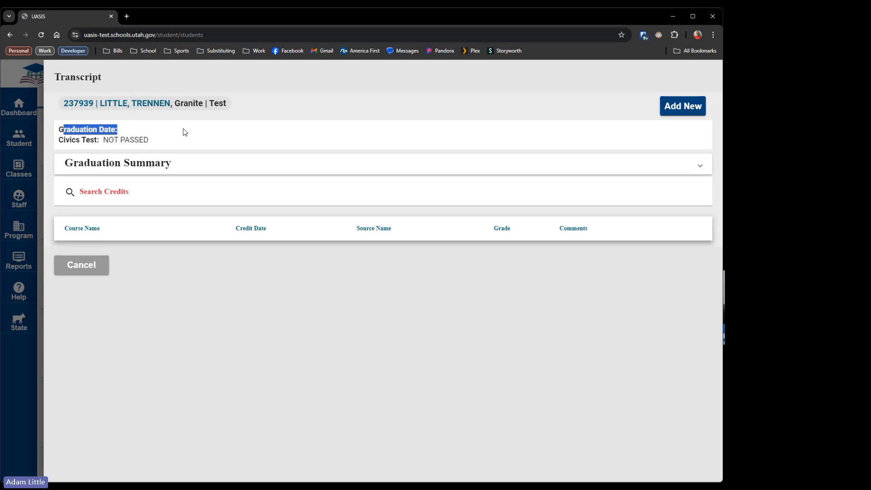
left_click(184, 133)
left_click_drag(62, 142, 173, 148)
left_click(177, 144)
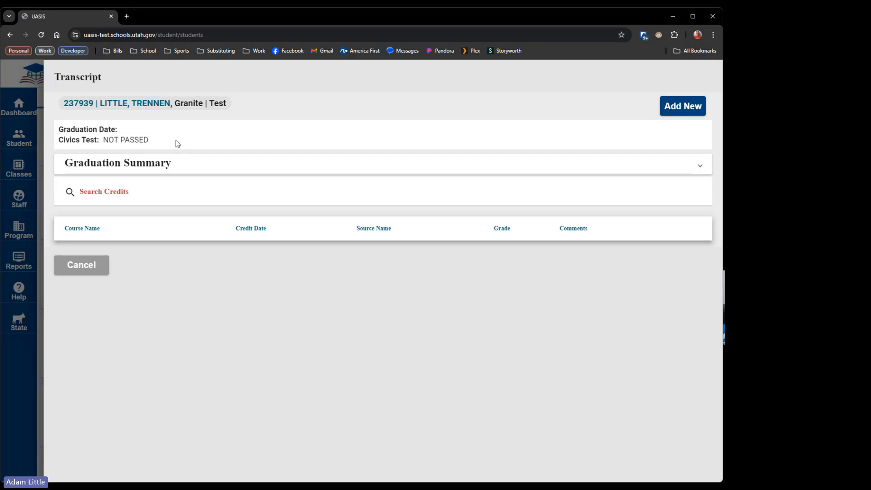
- Expand the Graduation Summary to show the 0.000 credit totals, then collapse it
left_click(177, 166)
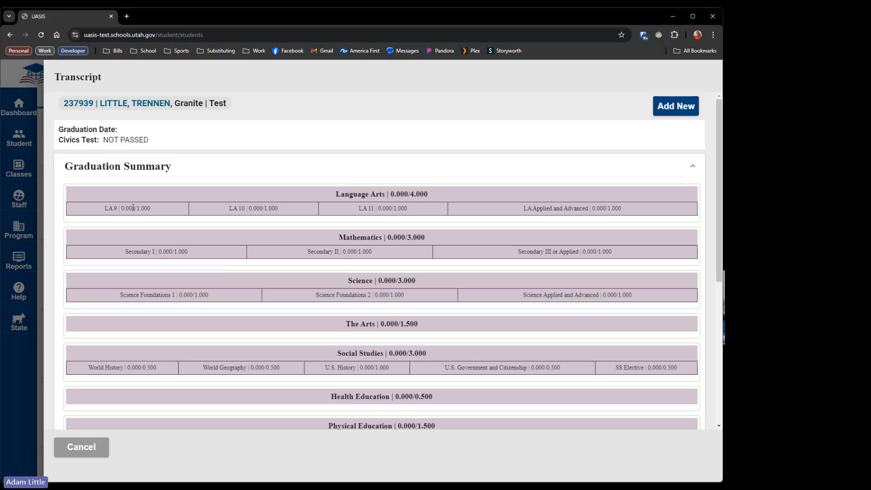
left_click_drag(104, 210, 152, 209)
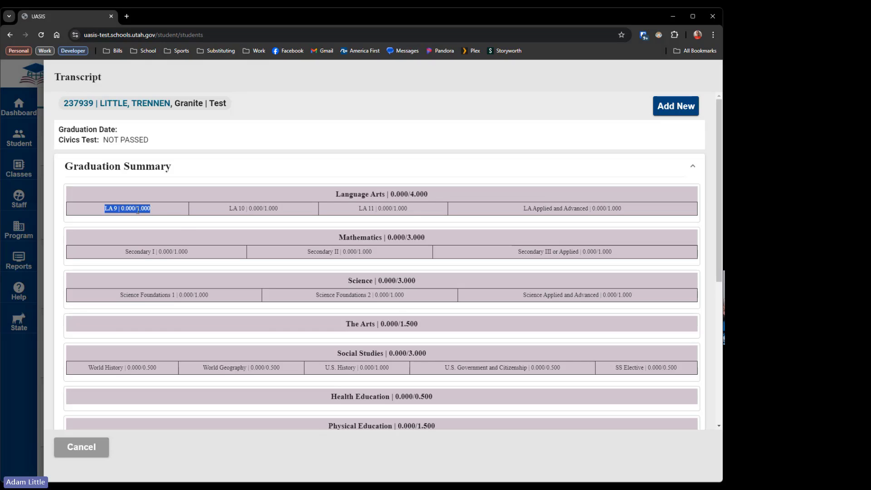
left_click(271, 171)
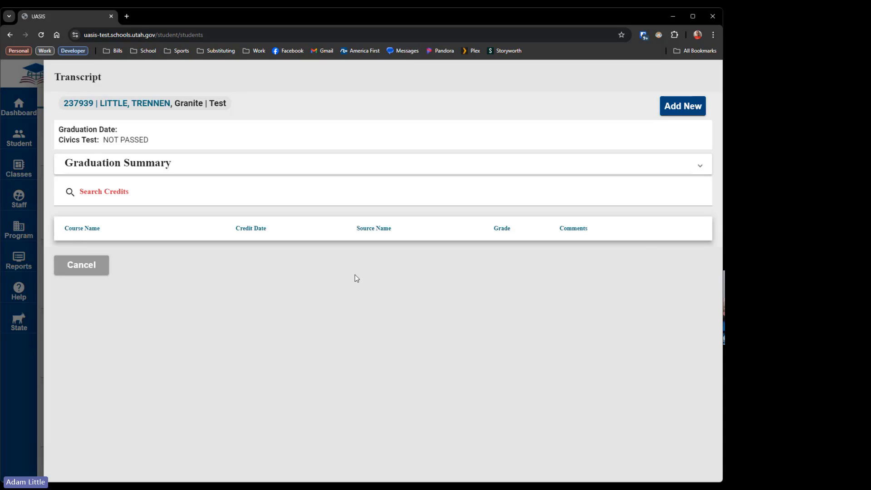
- Start a High School Transcript credit for Test School, year 2019, grade level 10
left_click(679, 109)
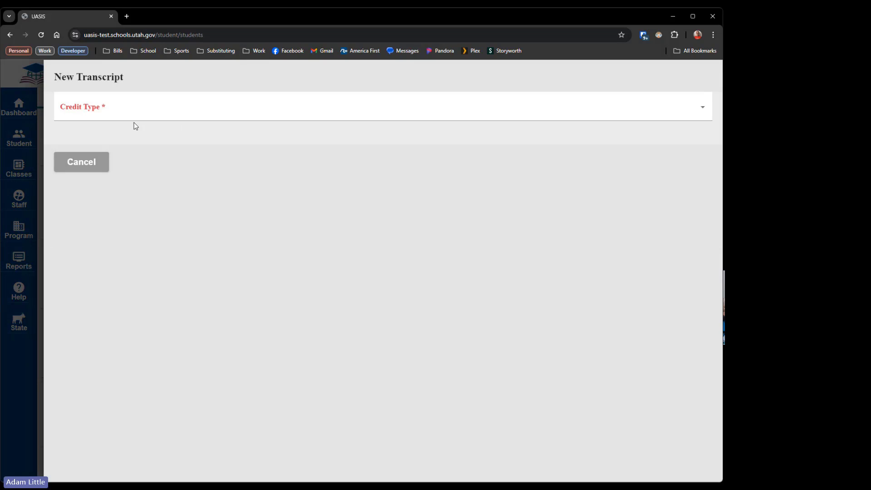
left_click(136, 117)
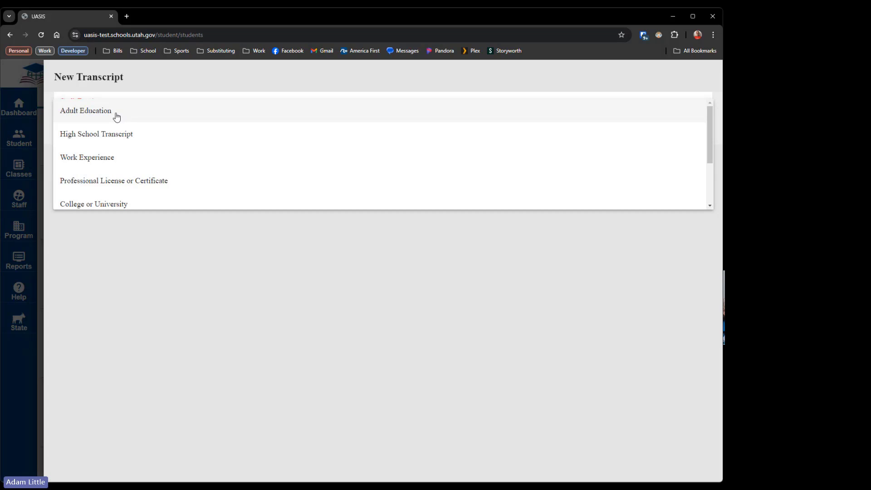
left_click(135, 138)
left_click(110, 175)
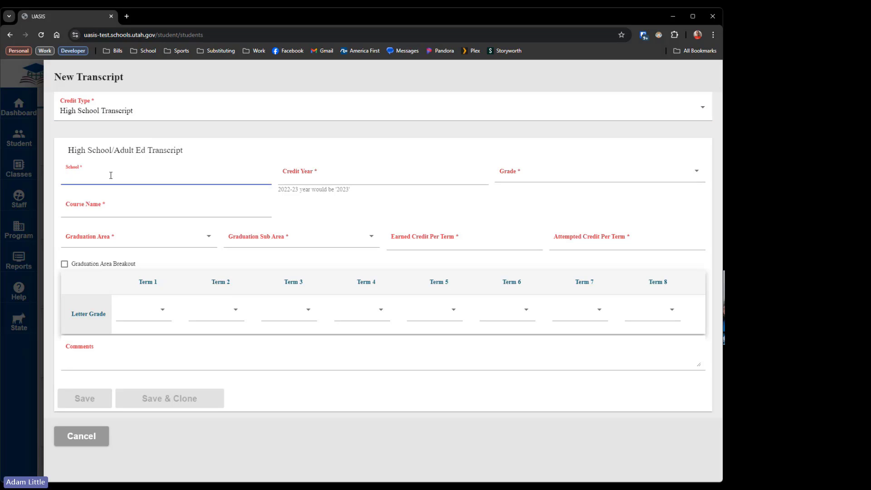
type("Test School")
key("Tab")
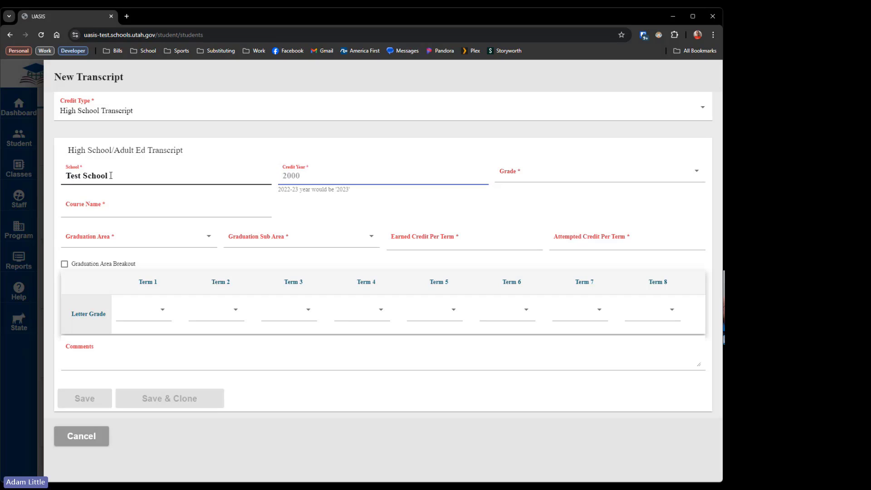
type("2019")
key("Tab")
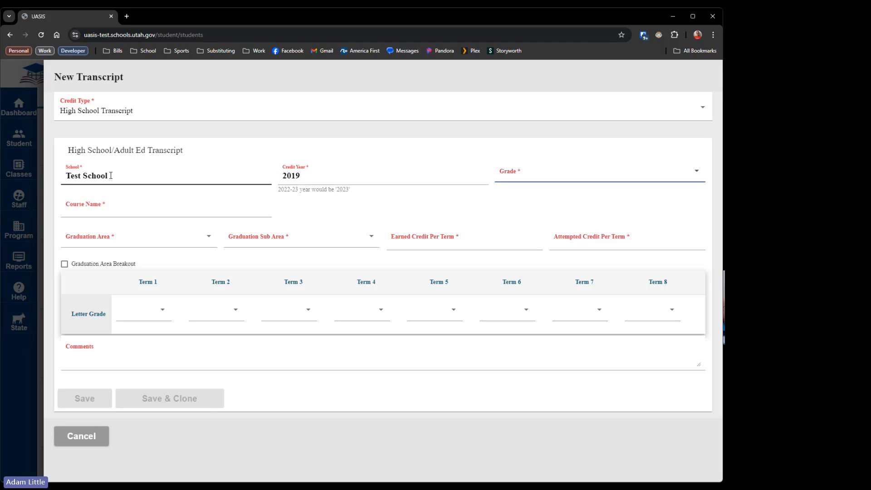
left_click(544, 170)
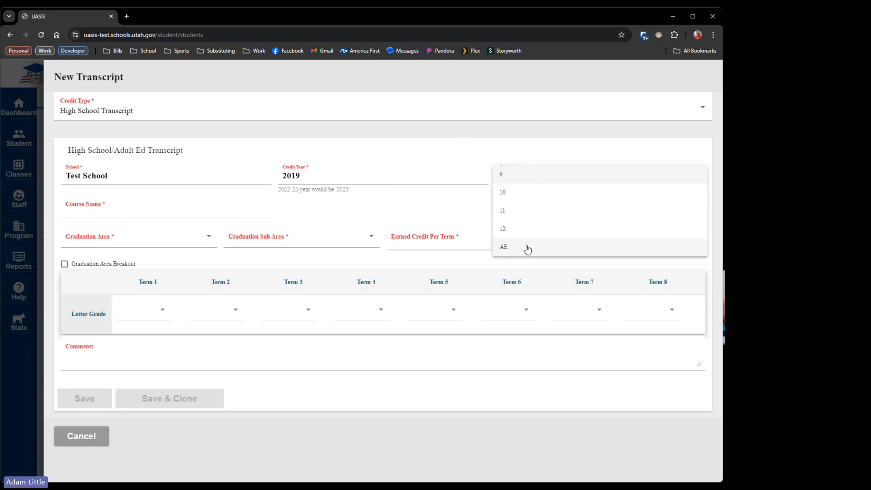
left_click(517, 192)
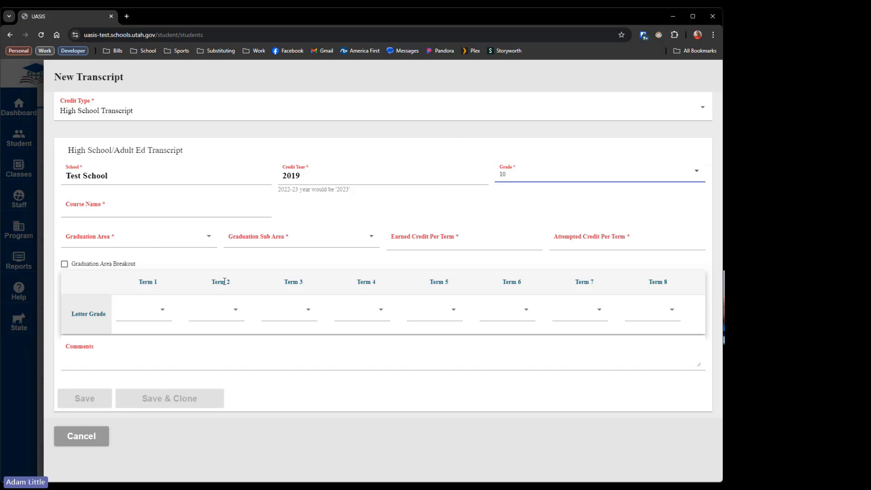
- Enter course LA 10 under Language Arts / LA 10 with 0.25 earned and attempted credit
left_click(105, 213)
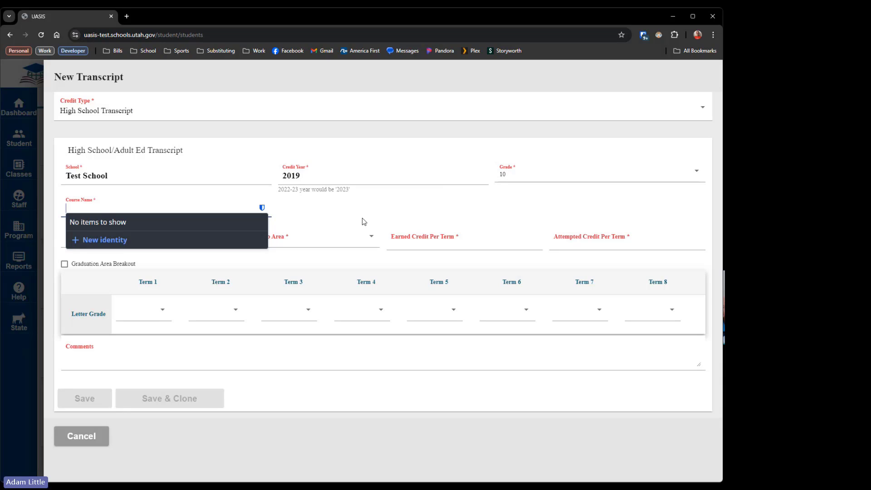
type("LA 10")
left_click(88, 243)
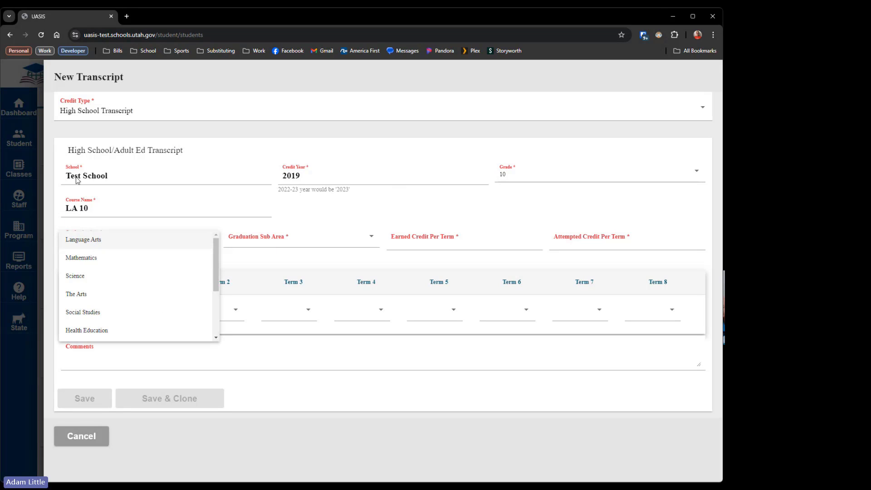
left_click(77, 240)
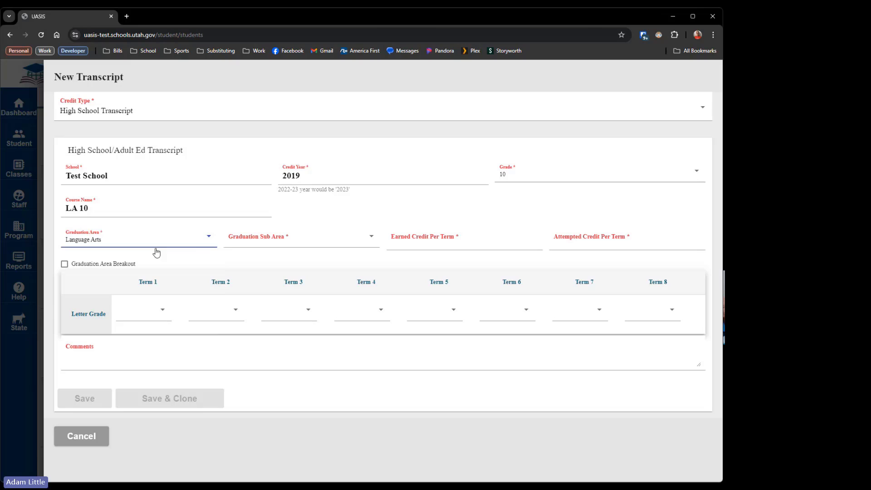
left_click(243, 246)
left_click(247, 255)
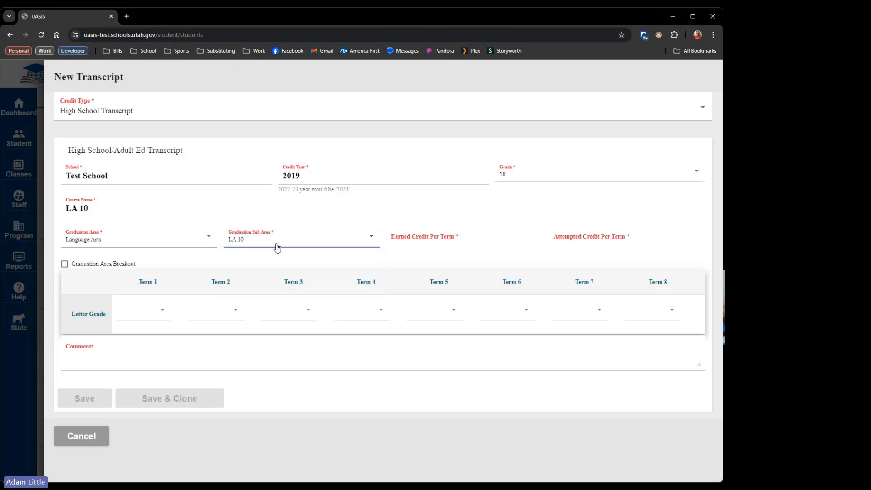
left_click(437, 240)
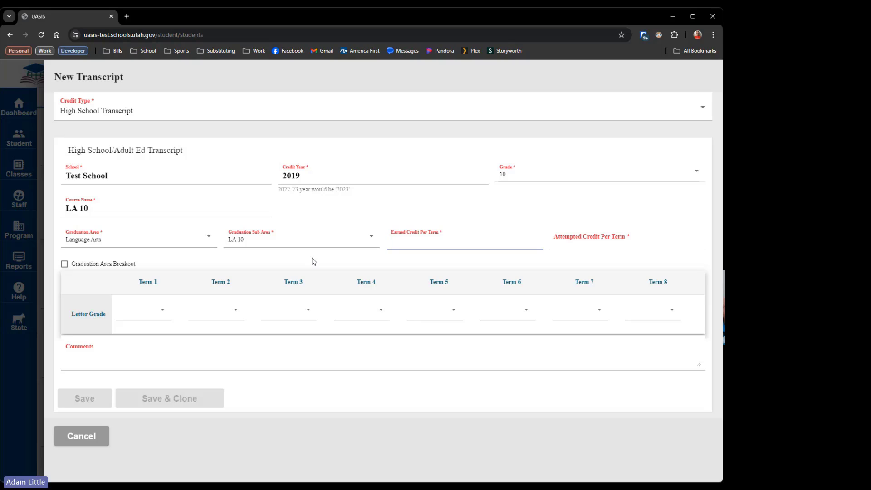
type("0.25")
left_click(561, 242)
type("0.25")
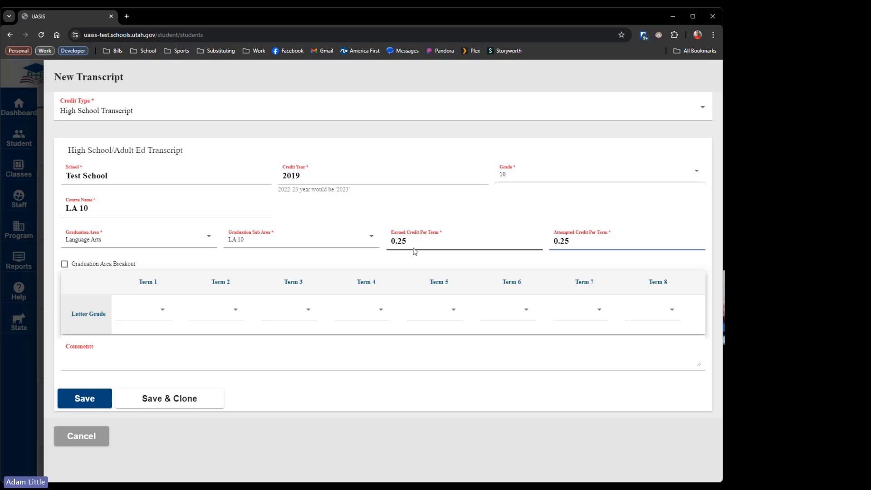
- Grade Terms 1-4 as A, A, A and F, then Save & Clone the credit
left_click(129, 320)
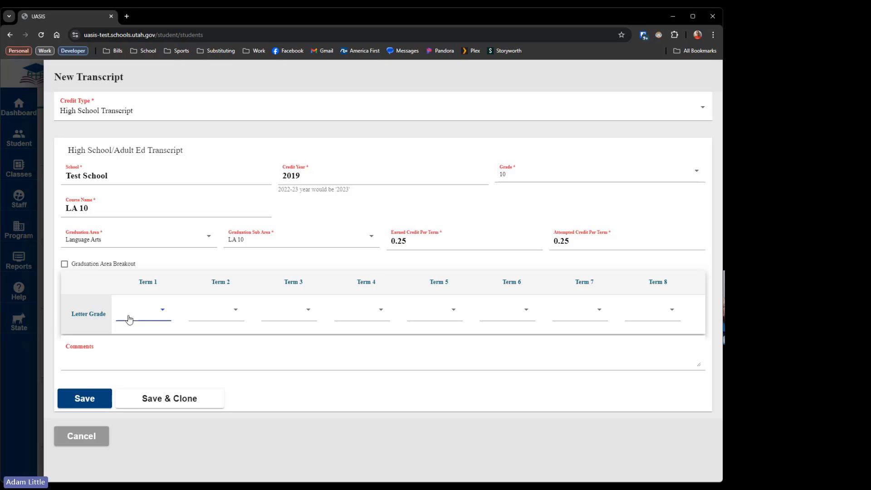
left_click(213, 315)
left_click(216, 332)
left_click(284, 315)
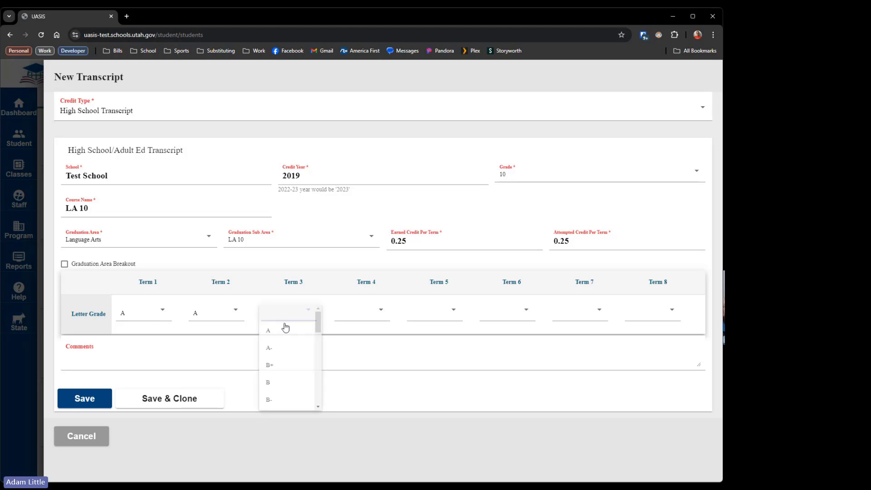
left_click(284, 332)
left_click(356, 316)
scroll(359, 349, "down", 5)
scroll(352, 336, "up", 2)
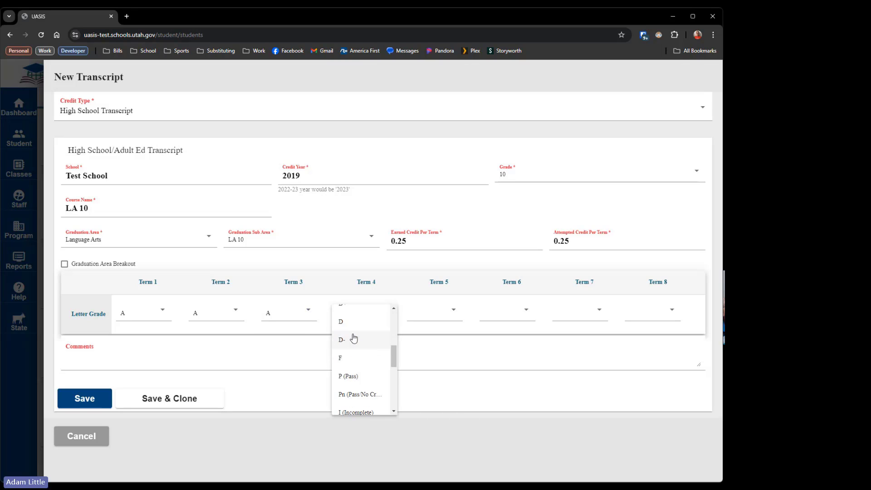
left_click(343, 358)
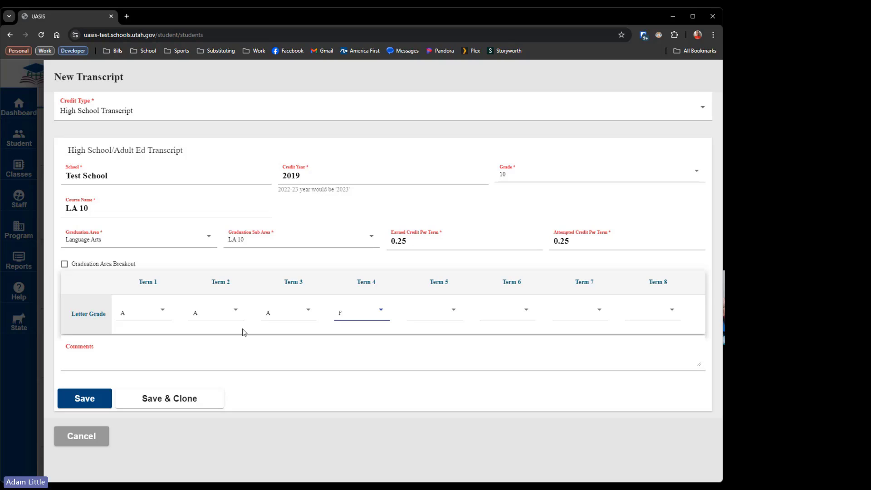
left_click(67, 348)
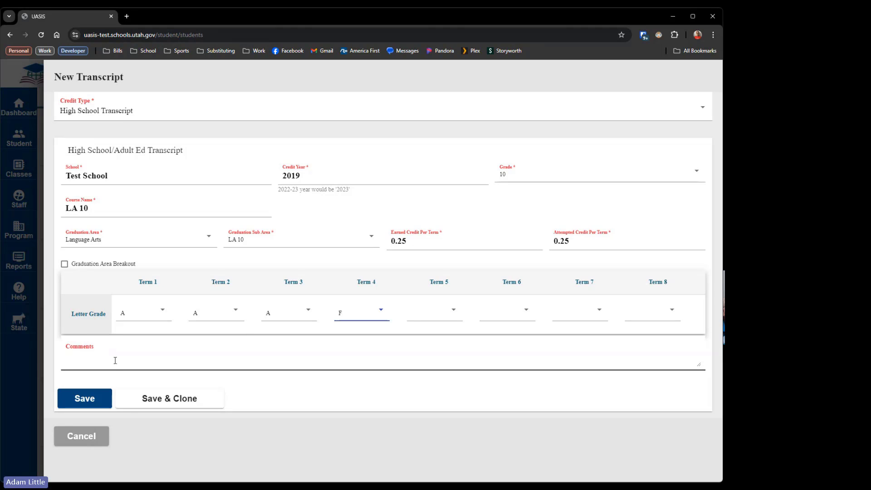
left_click(168, 399)
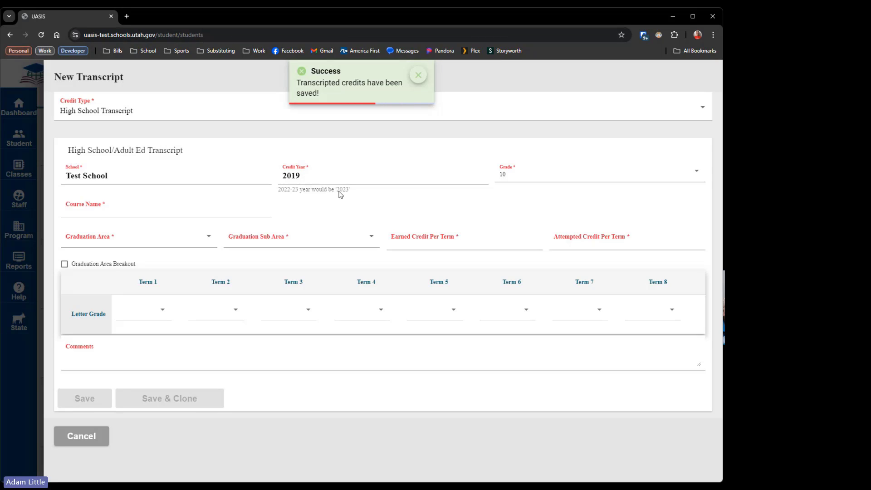
- Enter 'Sec Math 1' as the course name
left_click(102, 208)
type("SEc")
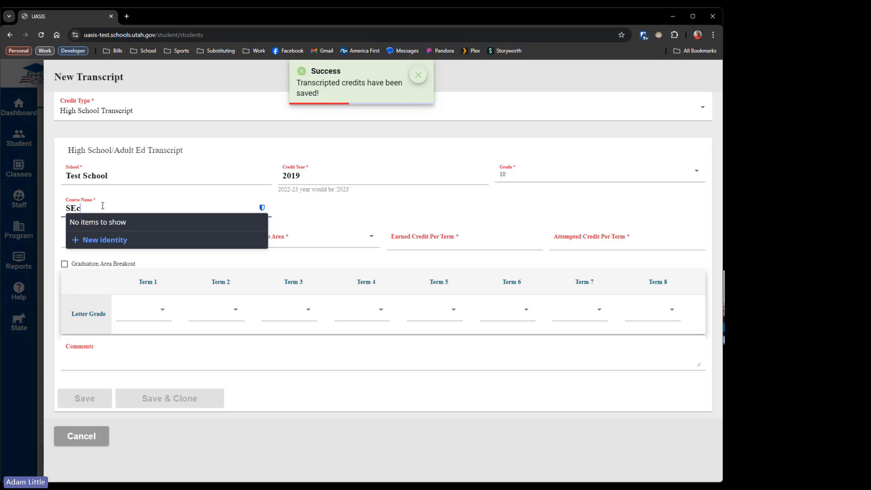
key("BackSpace")
type("ec Ni")
key("BackSpace")
key("BackSpace")
type("Math 1")
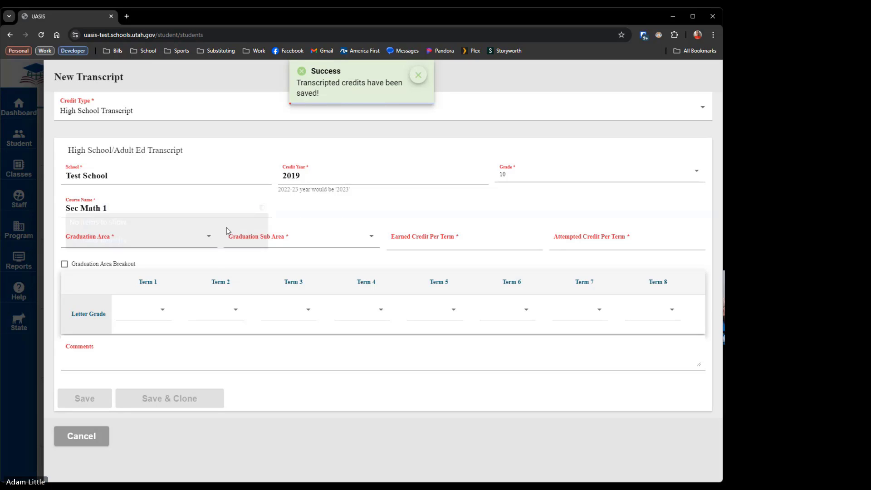
- Set the area to Mathematics / Secondary I with 0.25 earned and attempted credit
left_click(130, 240)
left_click(85, 258)
left_click(301, 246)
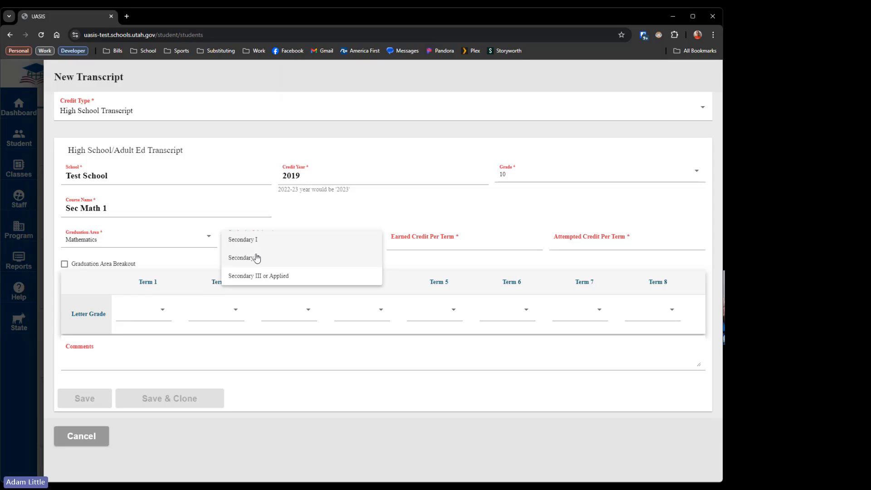
left_click(256, 246)
left_click(454, 245)
type("0.25")
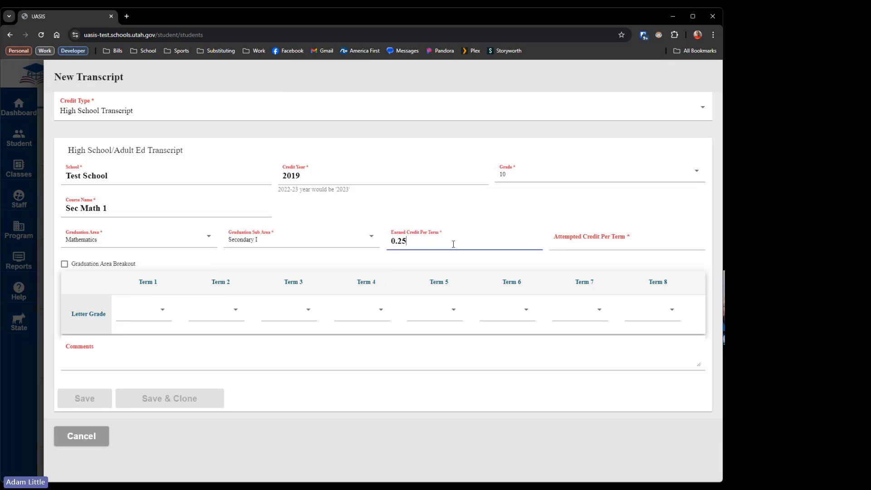
left_click(569, 247)
type("0.25")
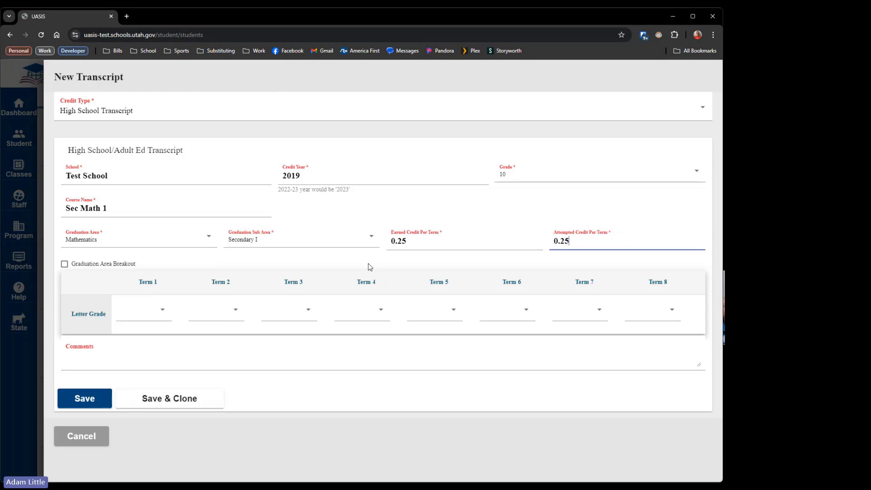
- Grade Terms 1-4 as A, B+, A- and A, and save the credit
left_click(137, 314)
left_click(136, 314)
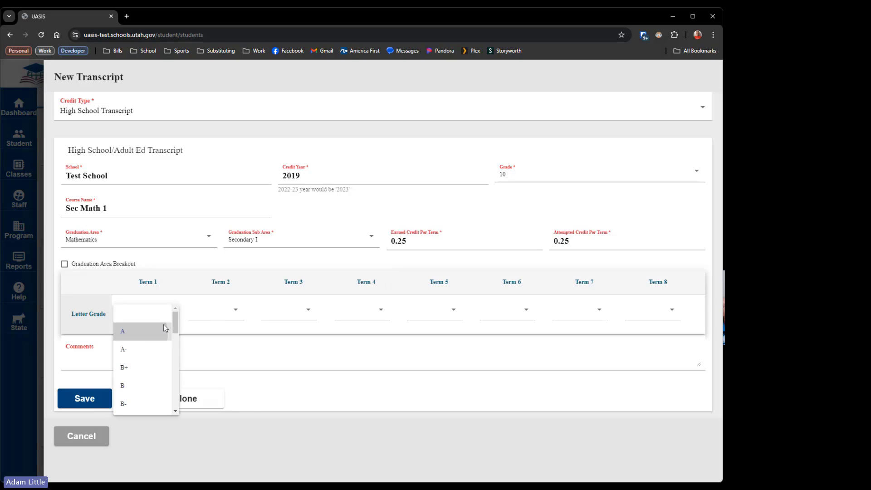
left_click(137, 331)
left_click(209, 314)
left_click(199, 367)
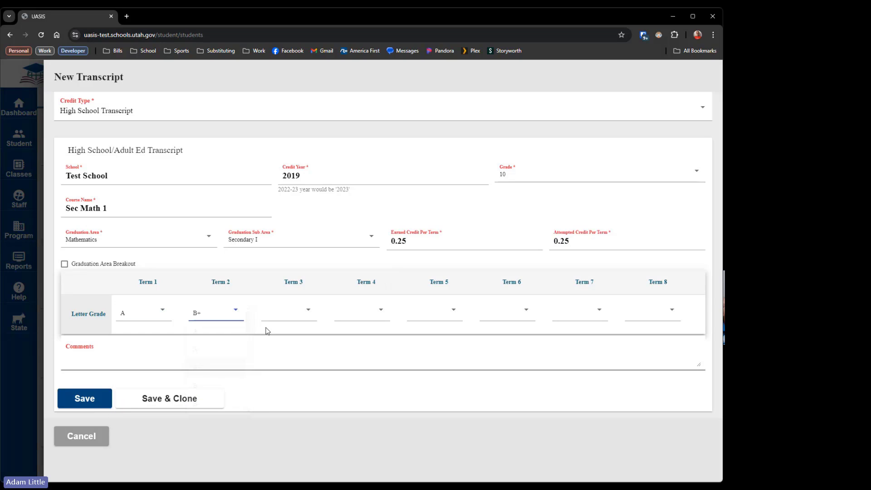
left_click(291, 312)
left_click(276, 351)
left_click(346, 318)
left_click(356, 333)
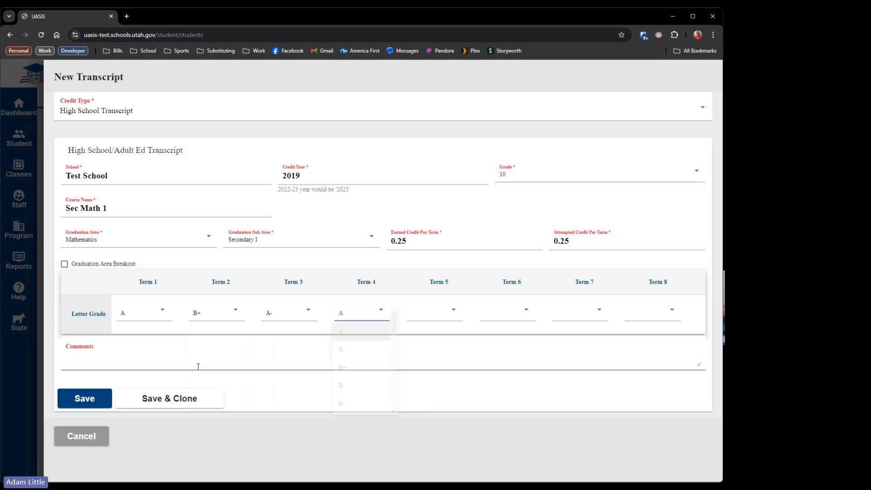
left_click(86, 398)
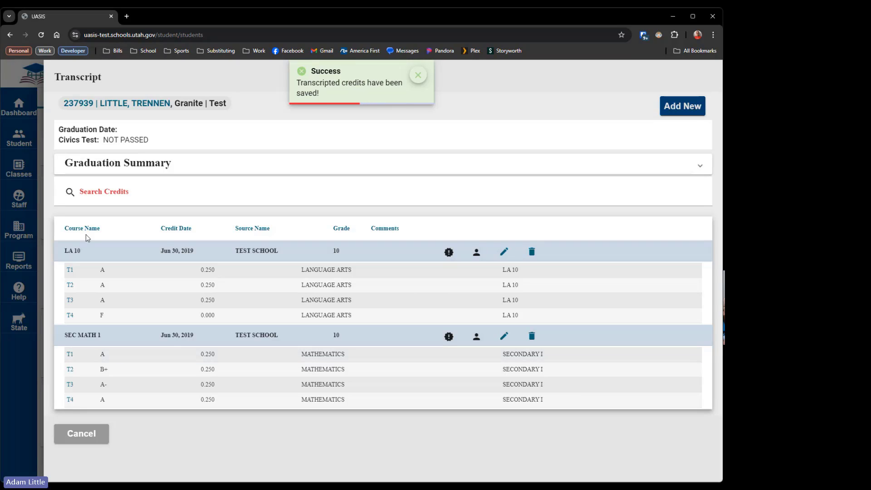
- Highlight the LA 10 row and its failing T4 F at 0.000 credit, then start a new transcript entry
left_click_drag(65, 253, 360, 251)
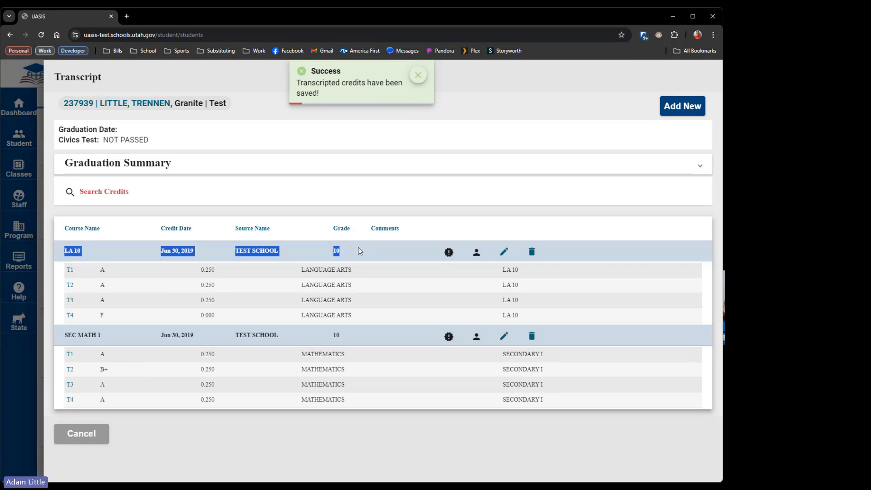
left_click(214, 317)
left_click_drag(99, 316, 240, 317)
left_click(206, 314)
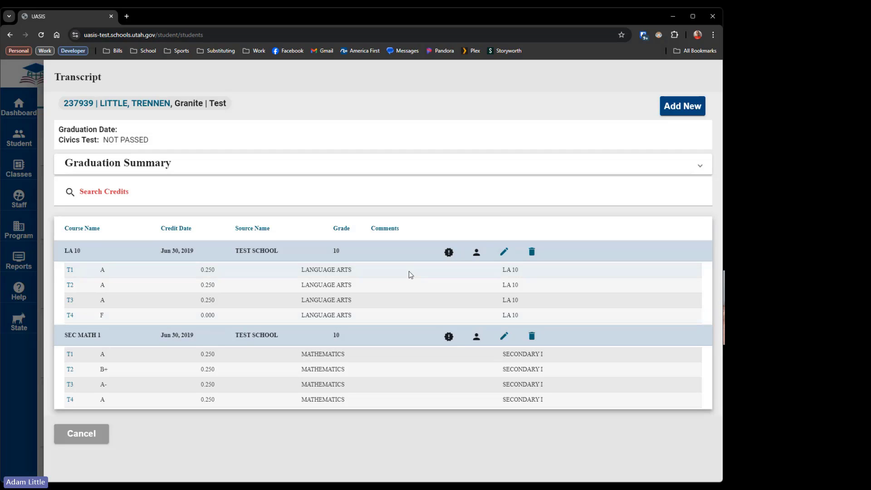
mouse_move(481, 257)
left_click(683, 107)
- Set the credit type to Adult Education and the AE Class to Katrina Class 1 (51116)
left_click(652, 111)
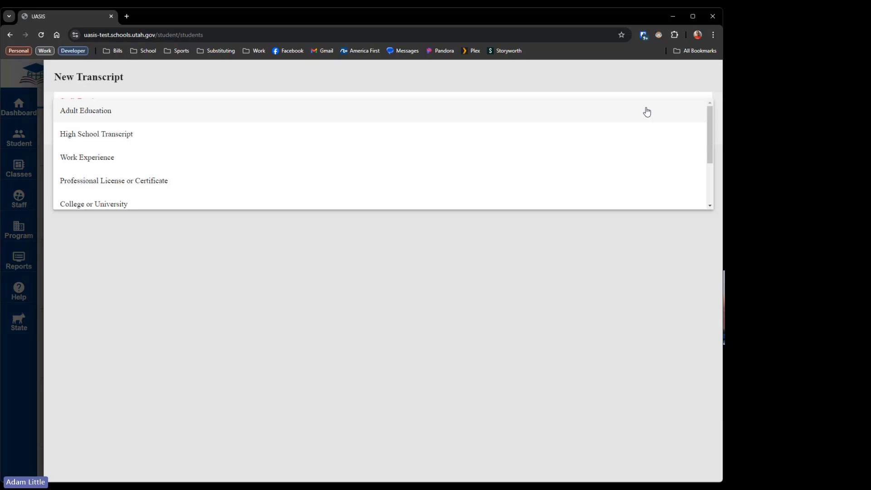
left_click(171, 110)
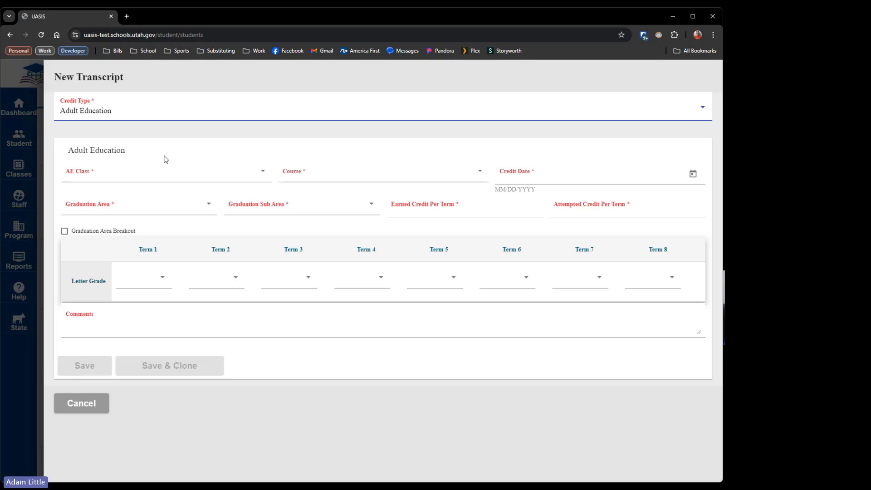
left_click(84, 181)
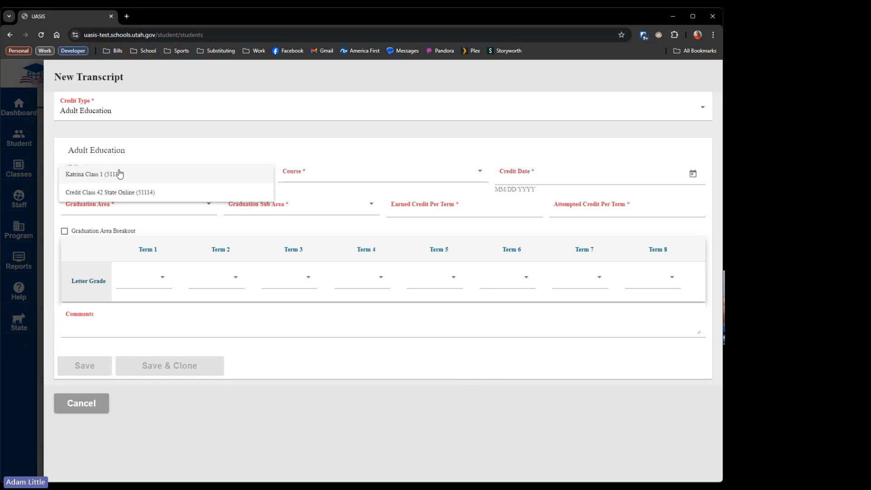
left_click(123, 175)
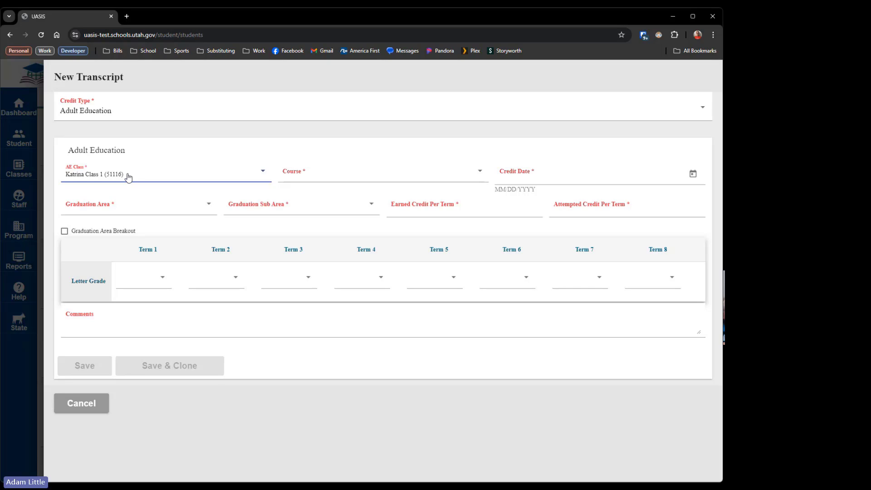
- Choose the course Language Arts 10 with credit date 08/19/2024
left_click(323, 167)
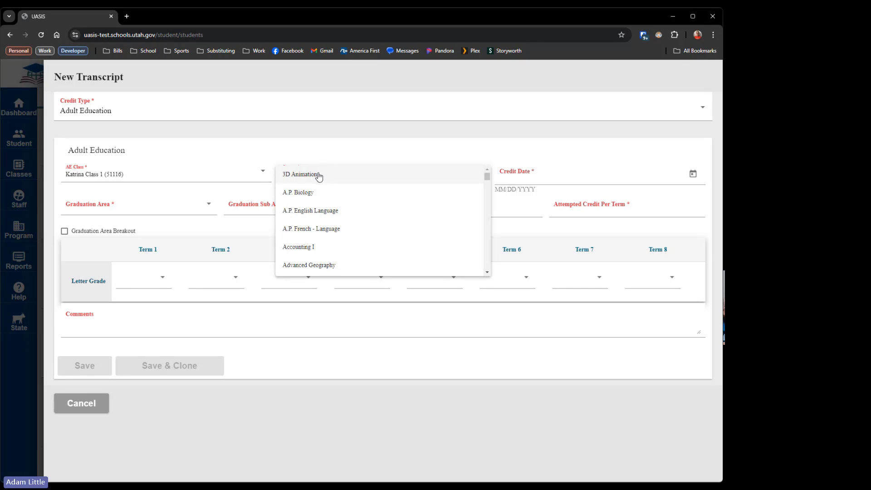
scroll(319, 177, "down", 20)
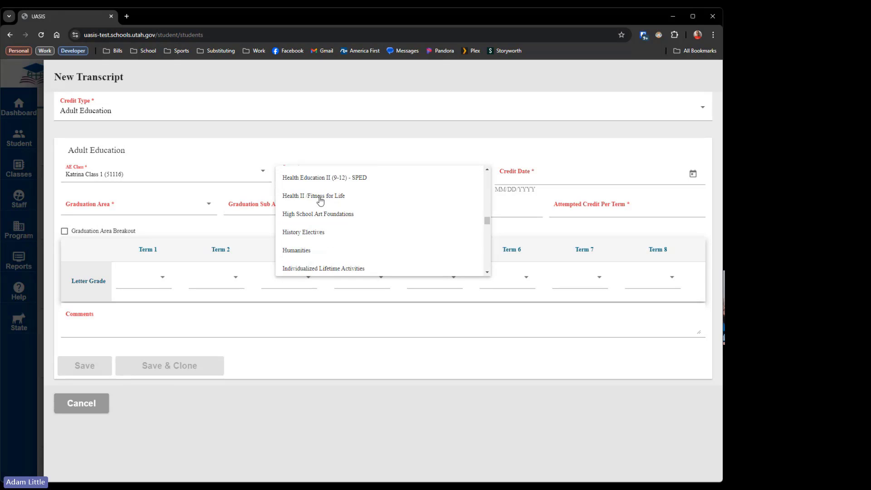
scroll(319, 208, "up", 8)
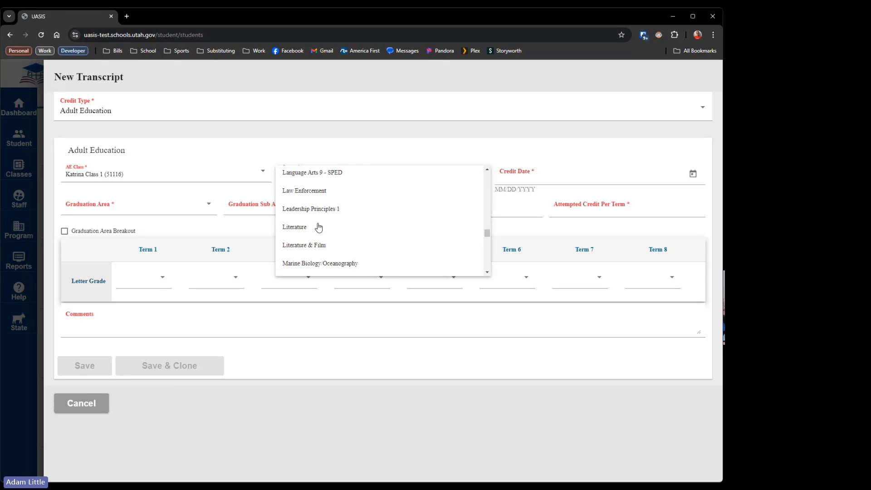
scroll(320, 220, "up", 3)
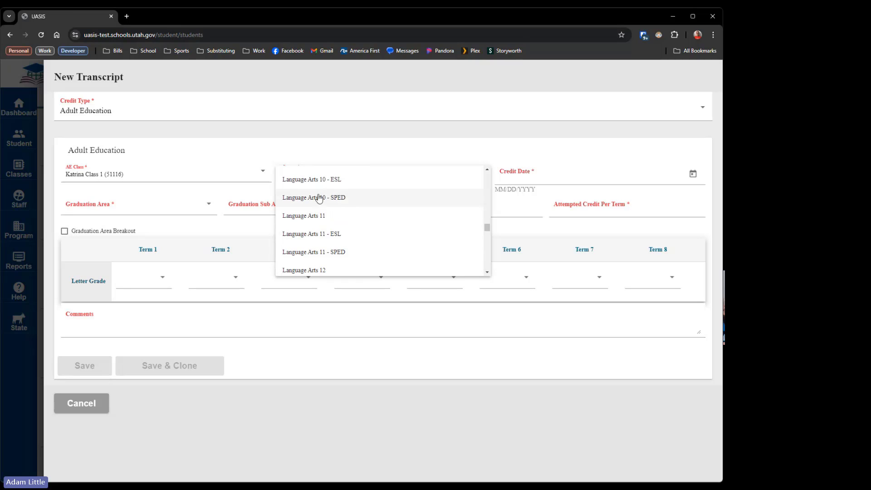
left_click(304, 205)
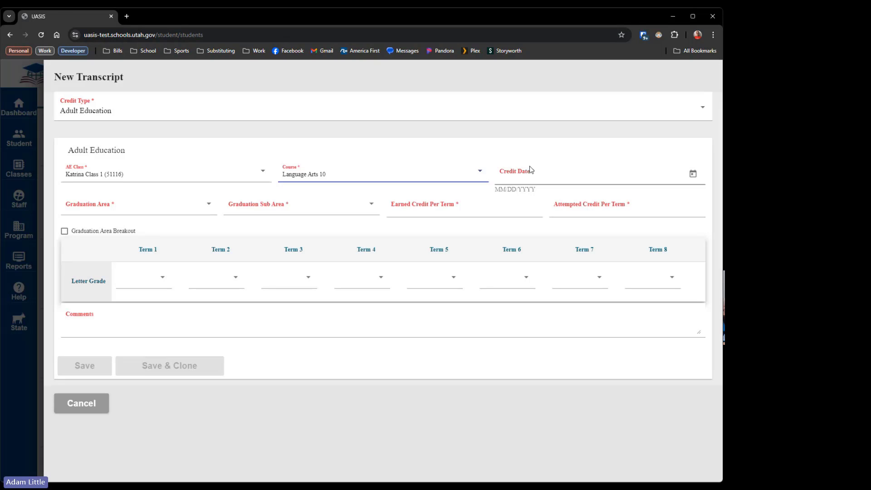
left_click(526, 173)
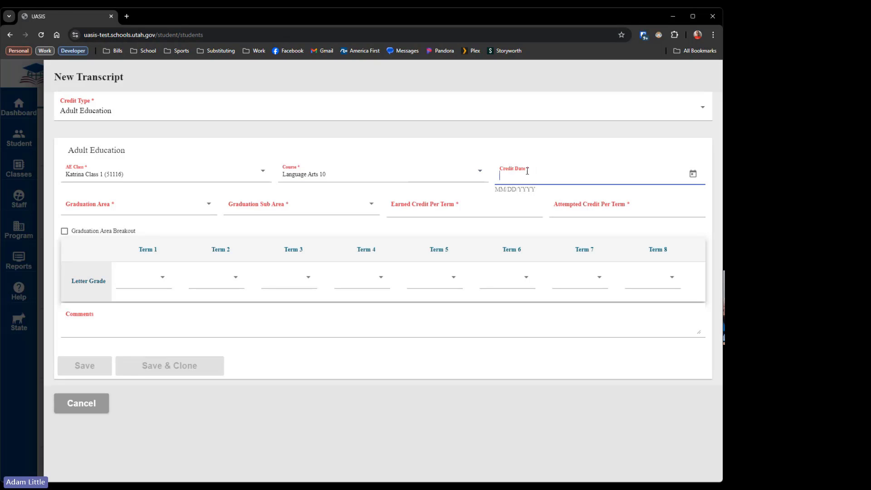
left_click(693, 175)
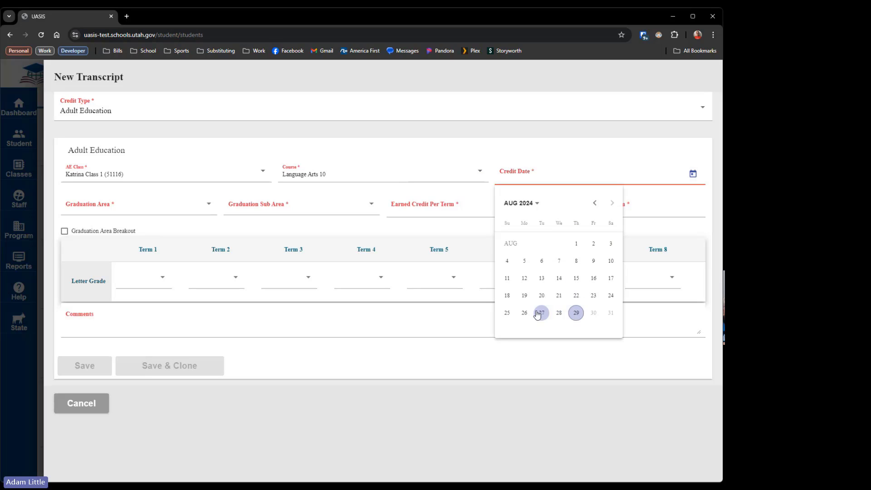
left_click(524, 296)
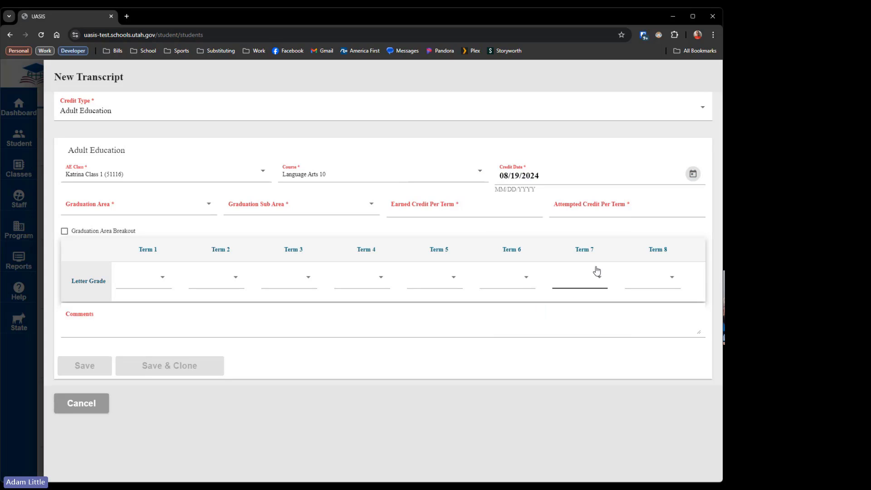
- Set the area to Language Arts / LA 10 with 0.25 earned and attempted credit
left_click(166, 205)
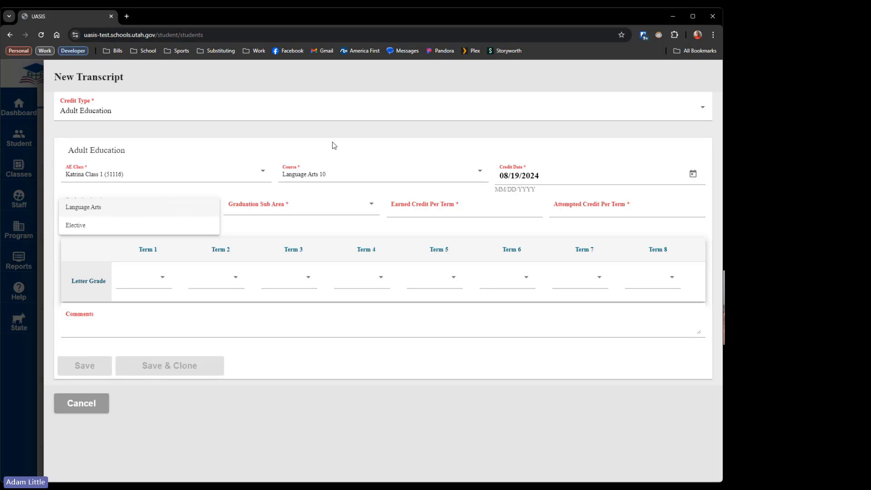
left_click(87, 207)
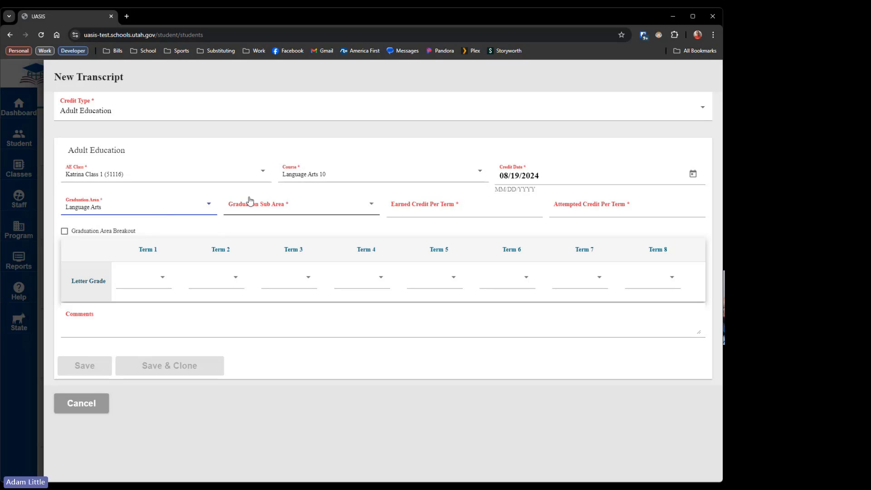
left_click(278, 207)
left_click(262, 225)
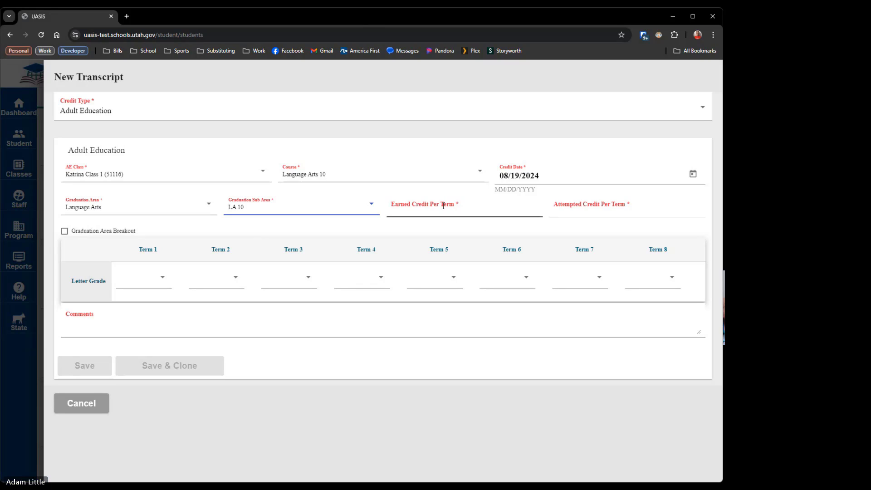
left_click(421, 207)
type("0.25")
key("Tab")
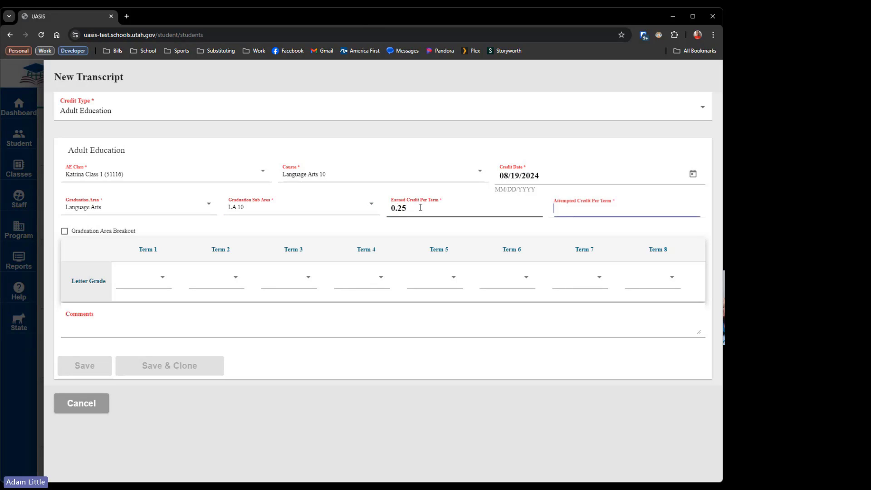
type("0.25")
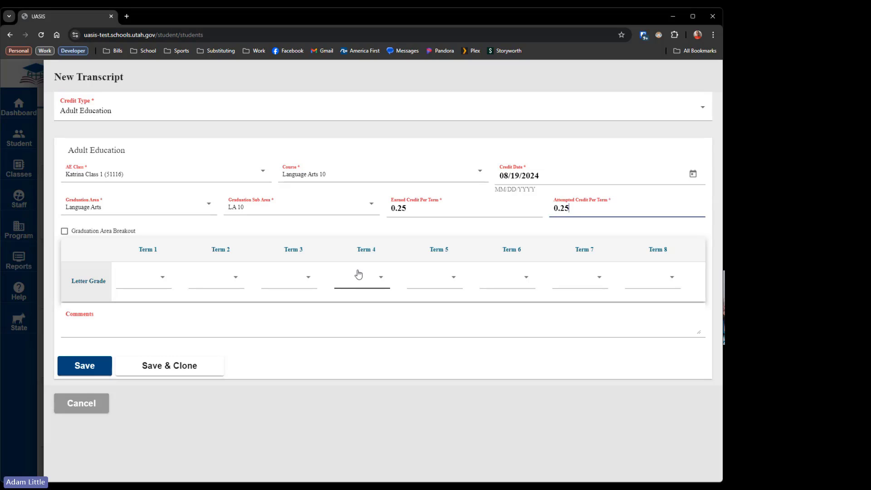
- Give Terms 1 and 2 an A and save the Adult Education credit
left_click(153, 283)
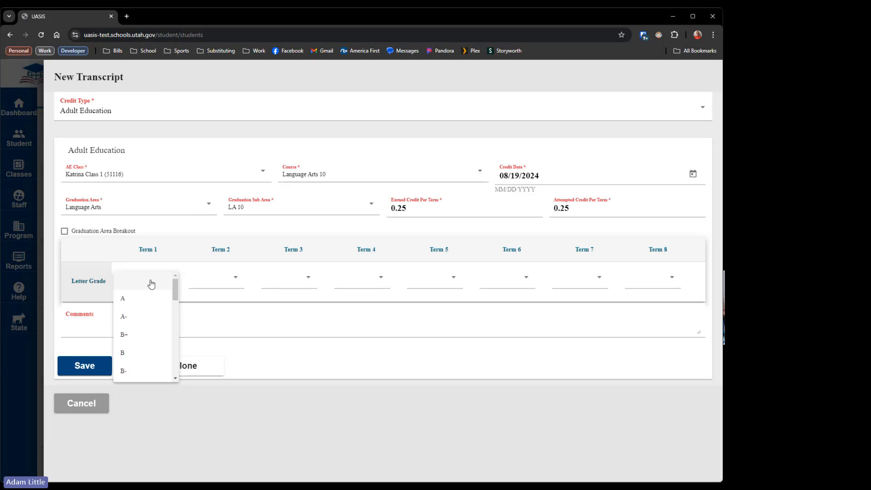
left_click(158, 297)
left_click(221, 282)
left_click(200, 299)
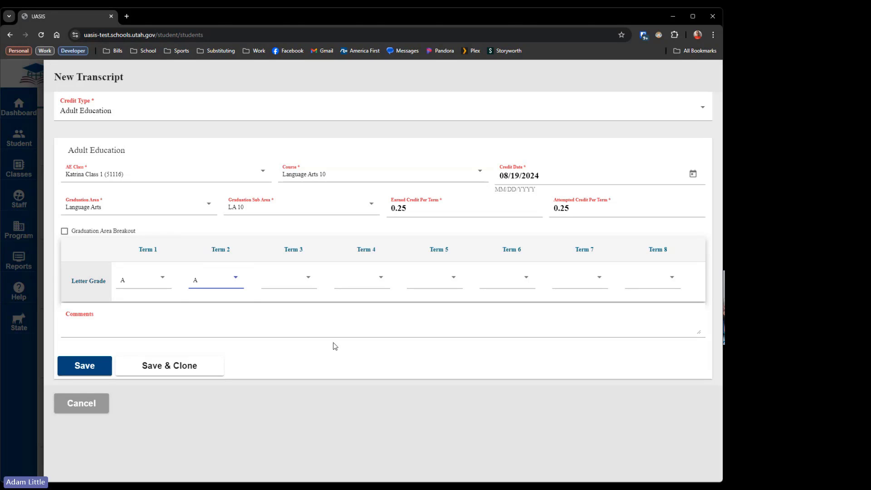
left_click(84, 367)
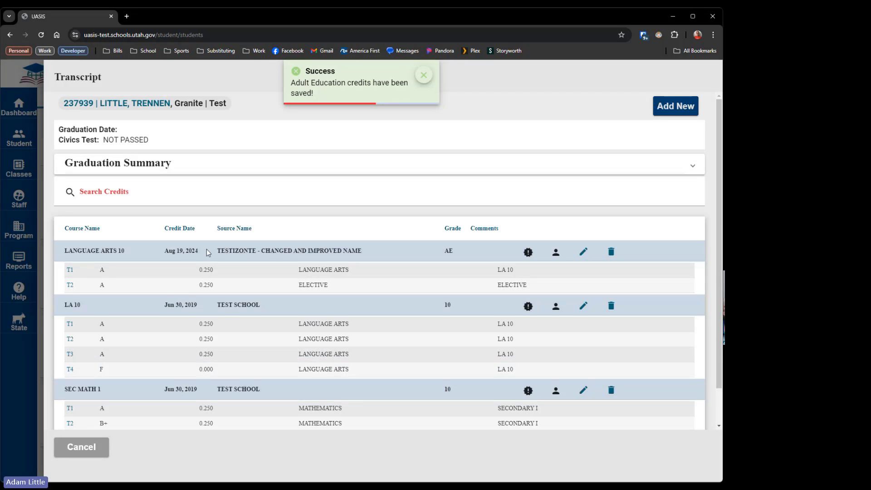
- Expand the Graduation Summary to show Language Arts 1.000/4.000 and Mathematics 1.000/3.000
left_click_drag(220, 252, 361, 245)
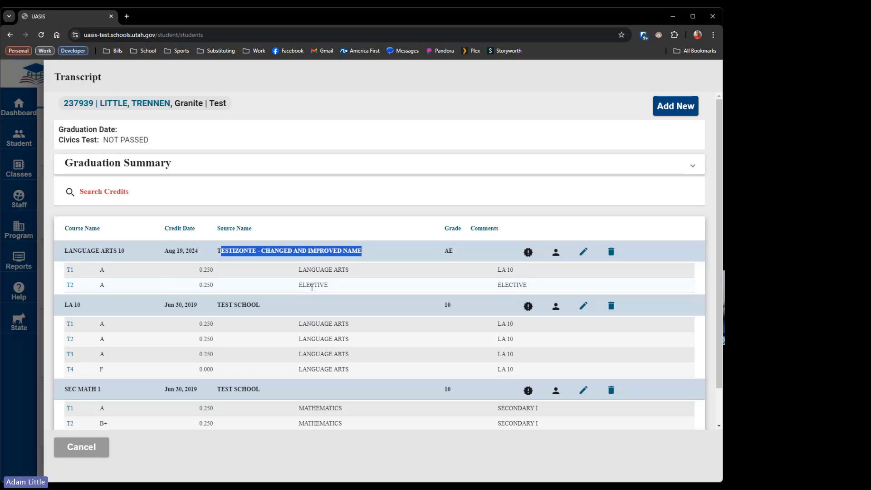
left_click(239, 171)
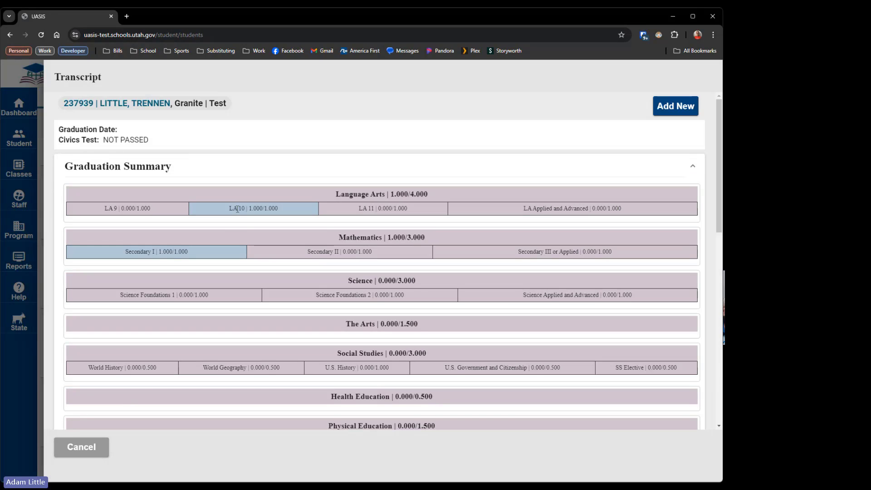
- Collapse the Graduation Summary to reveal the Adult Education LANGUAGE ARTS 10 credit row
left_click(266, 168)
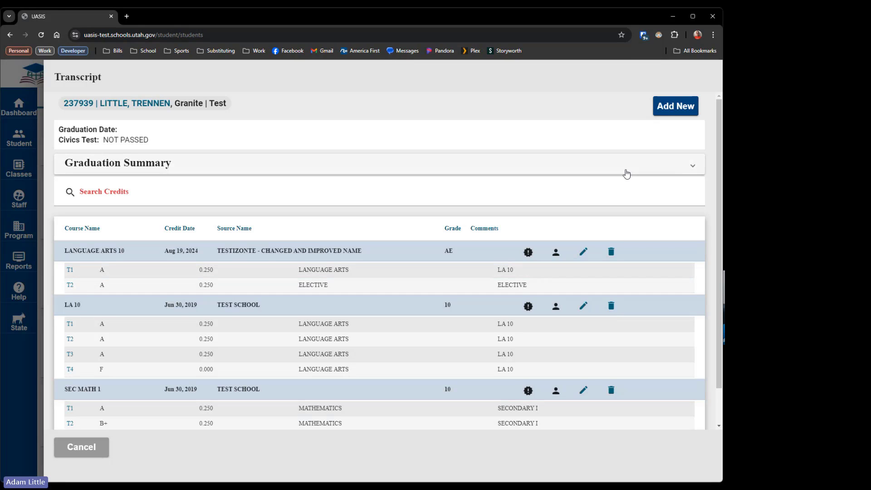
- Start a Work Experience credit with graduation area and sub area both CTE
left_click(667, 106)
left_click(325, 118)
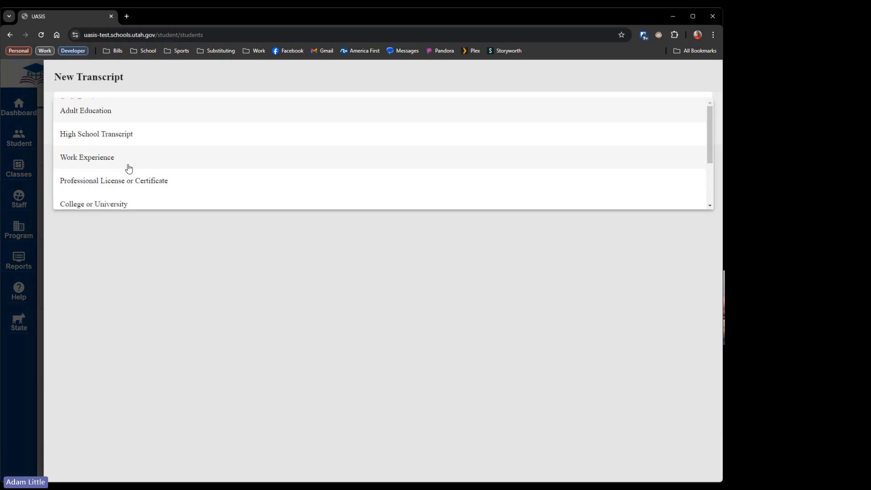
scroll(129, 168, "down", 1)
left_click(143, 126)
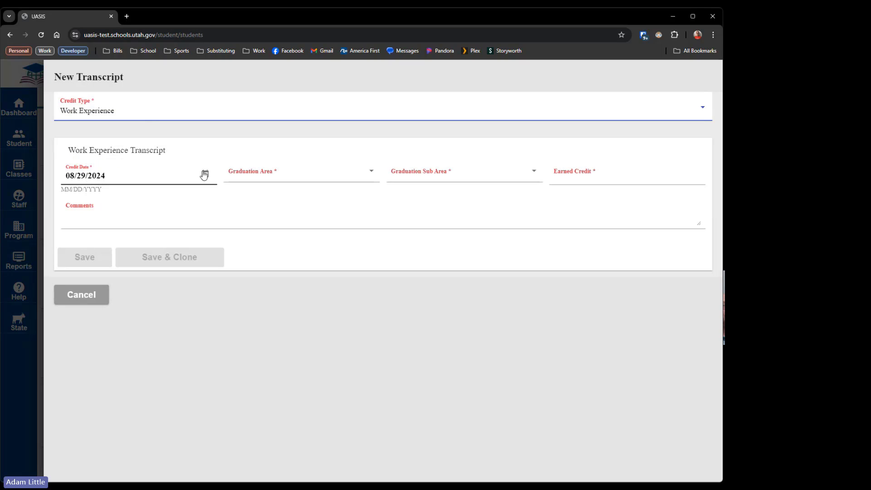
left_click(272, 169)
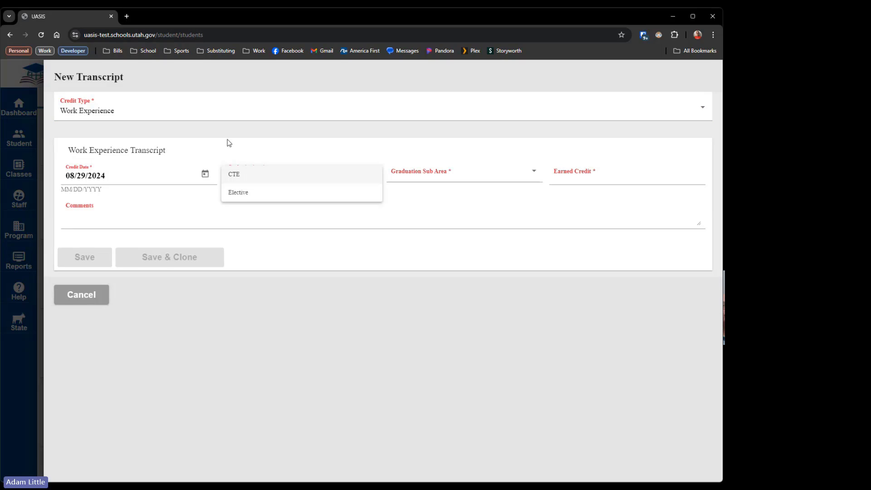
left_click(241, 176)
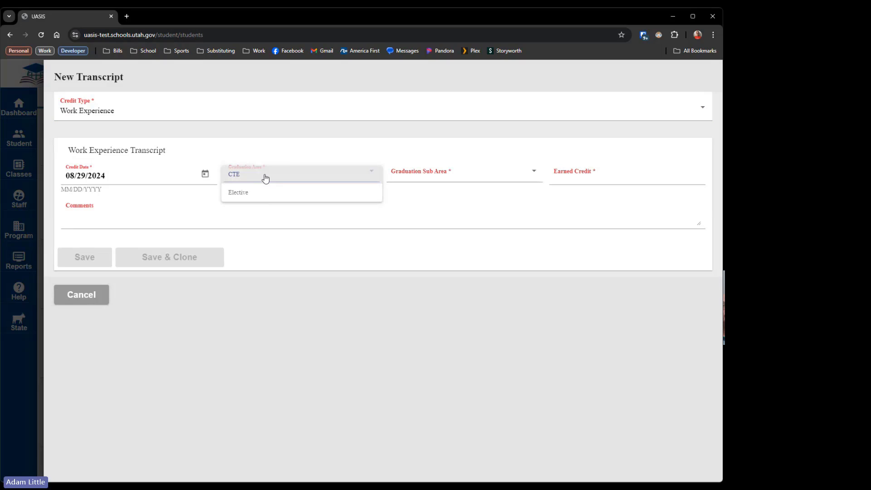
left_click(446, 177)
left_click(440, 182)
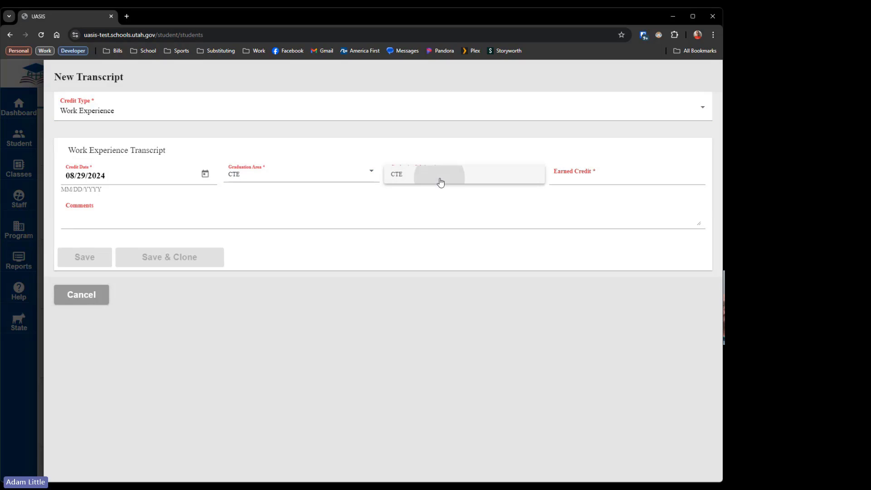
- Enter 1.00 earned credit and the comment 'W2 from Autozone'
left_click(589, 173)
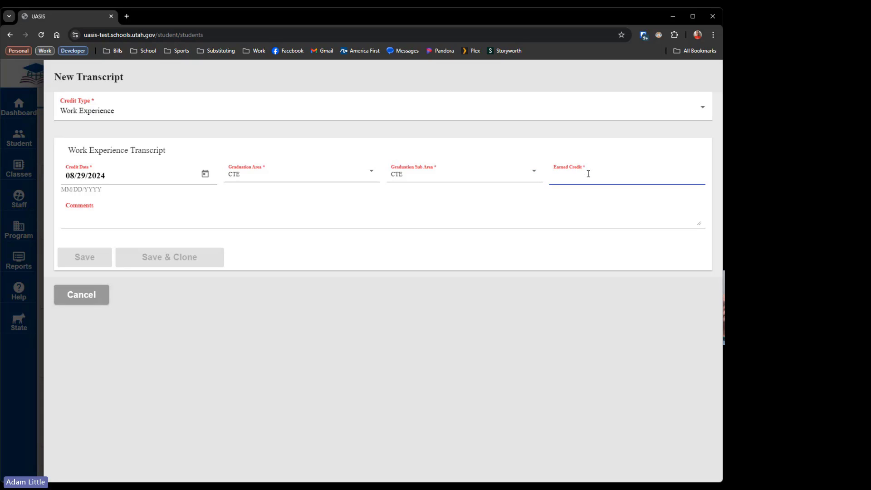
type("1.00")
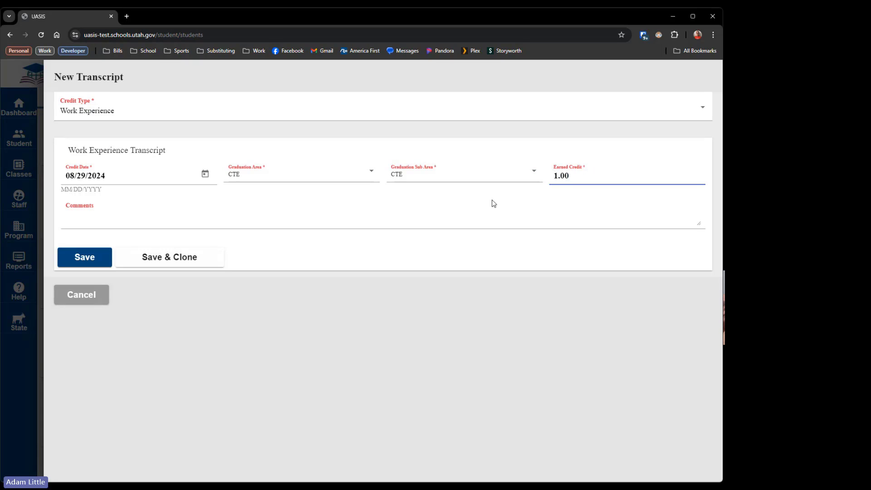
left_click(140, 221)
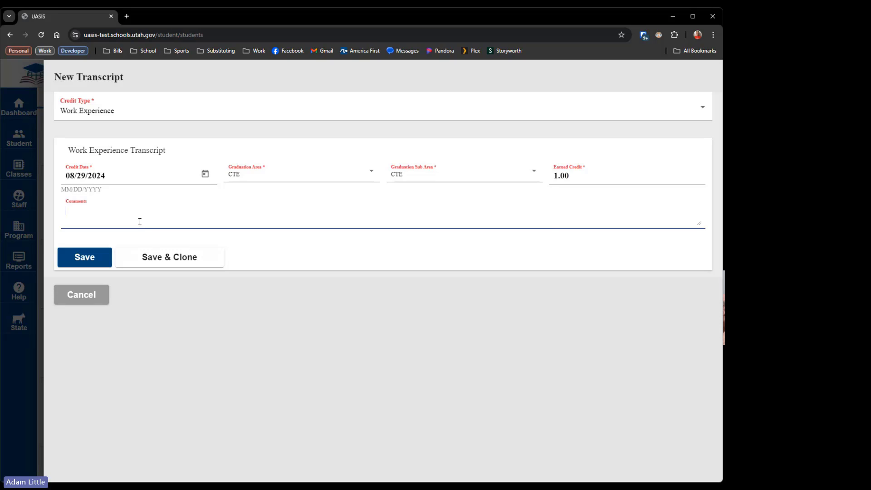
type("W2 from Autozone")
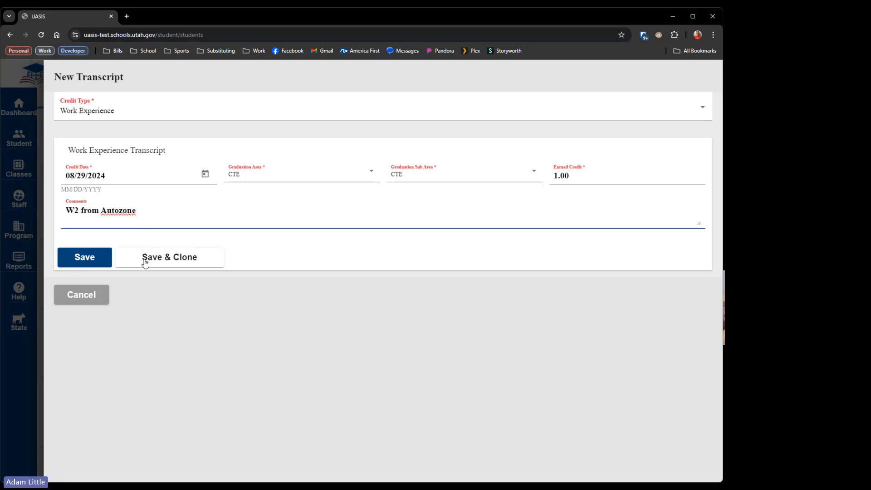
- Save the Work Experience credit dated Aug 29, 2024, with a P grade for 1.000 CTE
left_click(80, 258)
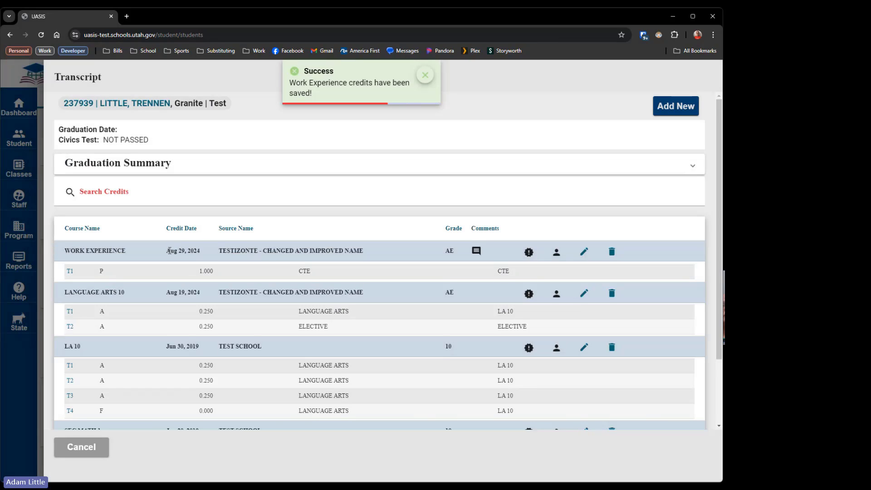
left_click_drag(171, 251, 221, 248)
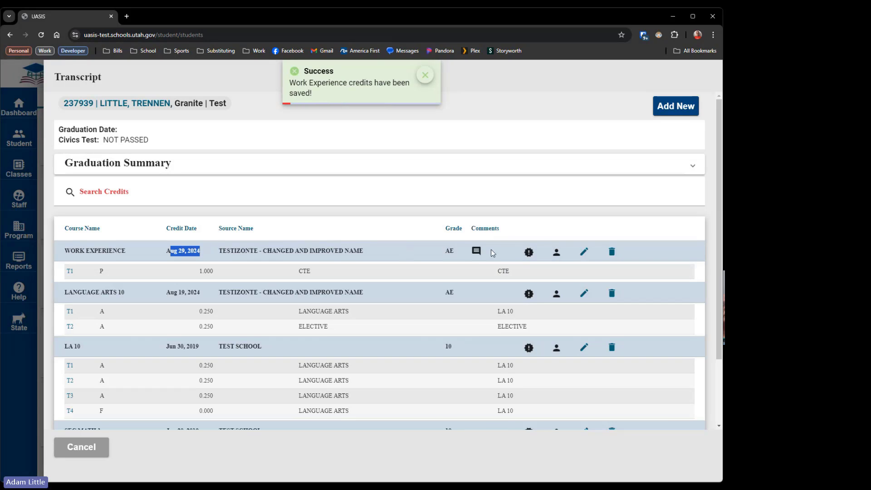
mouse_move(479, 256)
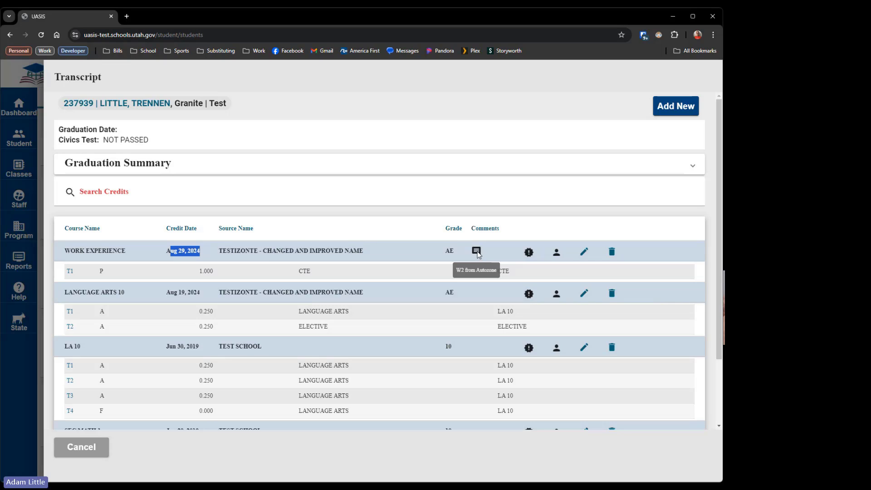
- Check the graduation summary, confirming CTE at 1.000/1.000 and the Elective credit total
left_click(329, 165)
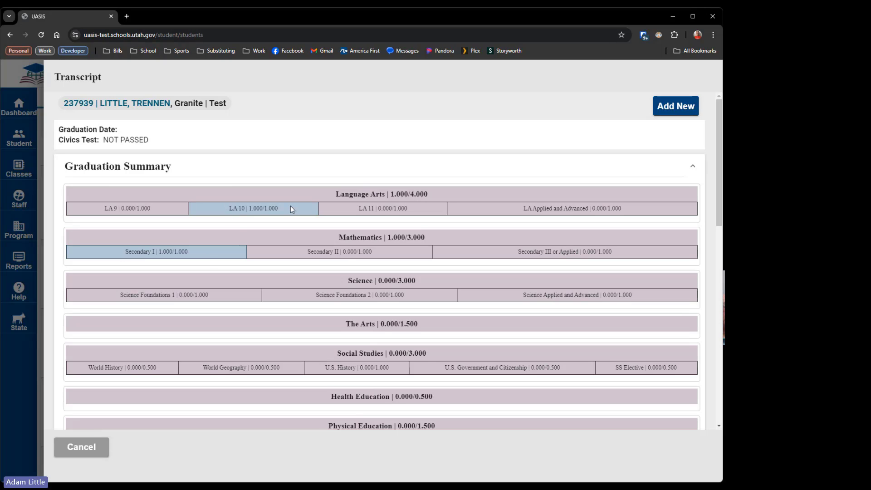
scroll(290, 208, "down", 4)
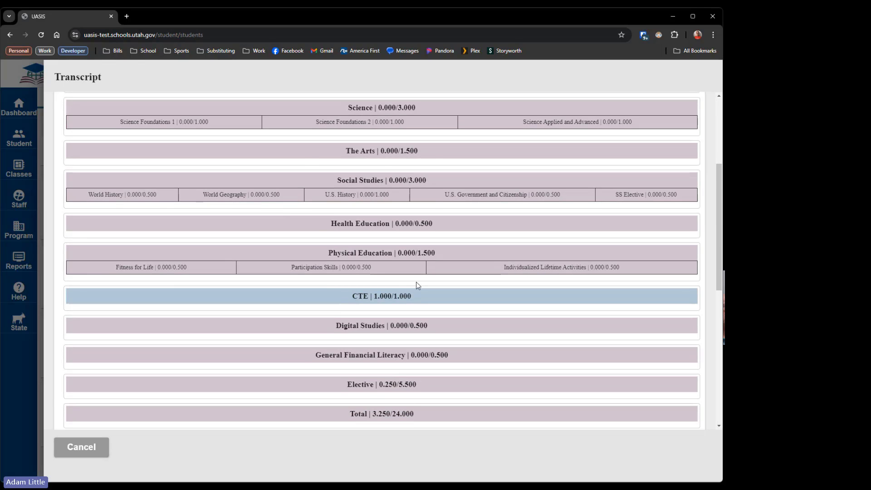
scroll(353, 326, "down", 2)
left_click_drag(348, 301, 432, 294)
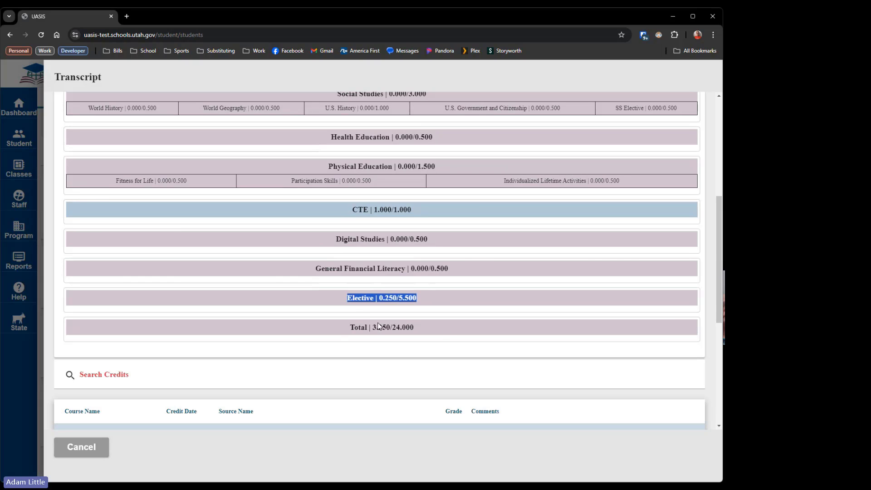
scroll(399, 322, "up", 6)
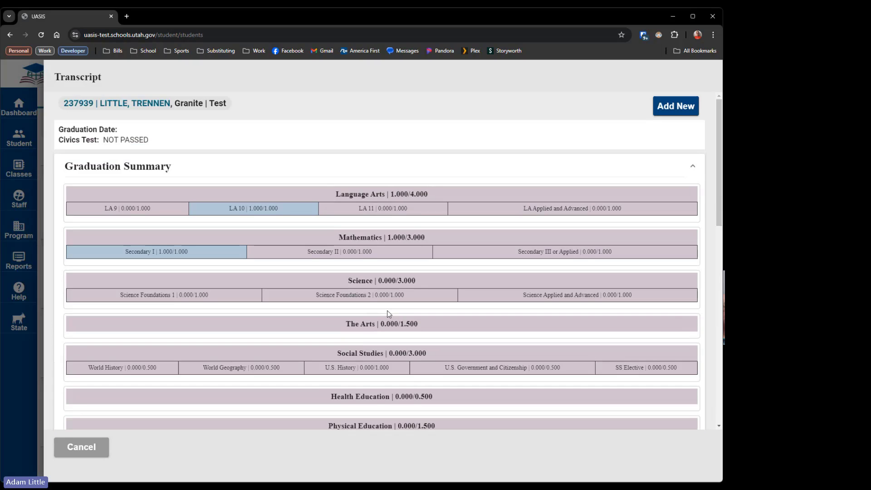
left_click(245, 167)
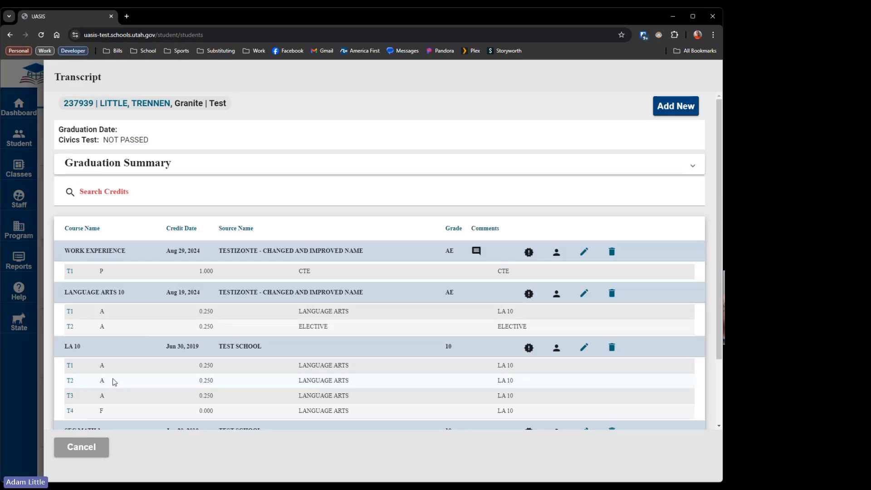
- Bring up the unofficial transcript showing 3.250 cumulative credit and a 3.500 cumulative GPA
left_click(93, 448)
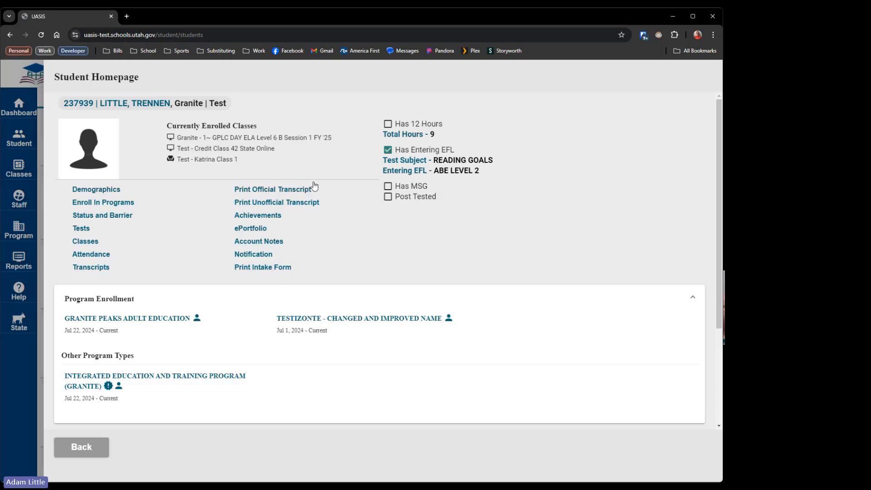
left_click(282, 206)
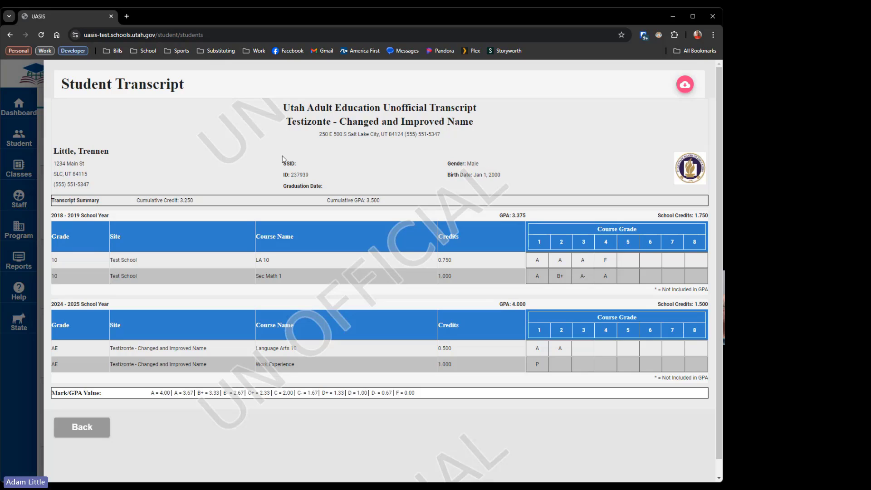
scroll(241, 263, "down", 1)
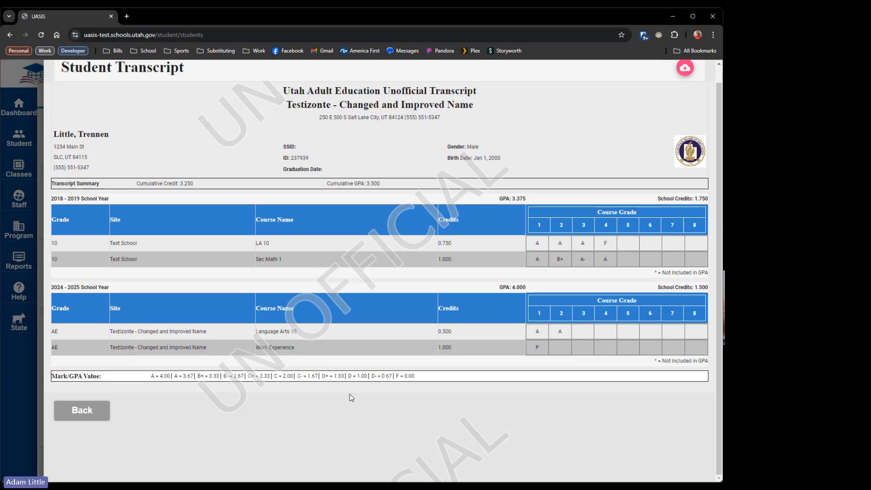
- Check the official transcript's 3.500 cumulative GPA and signature box, then go back to the homepage
left_click(103, 412)
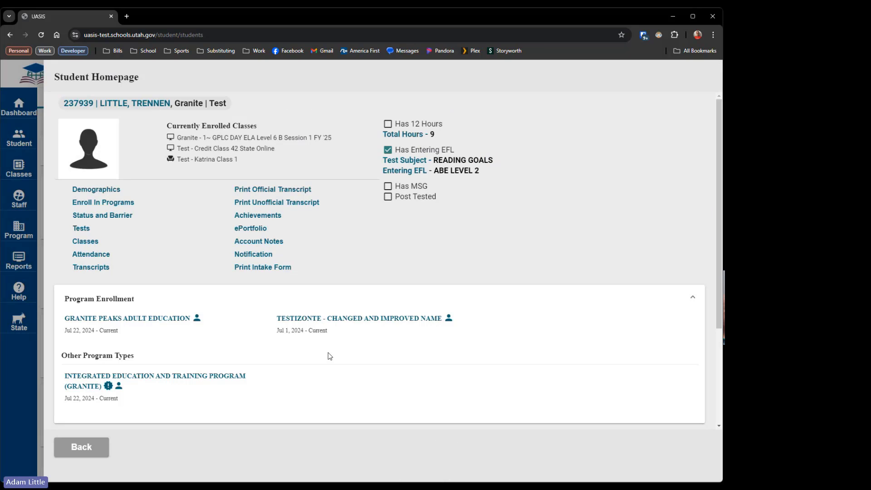
left_click(275, 190)
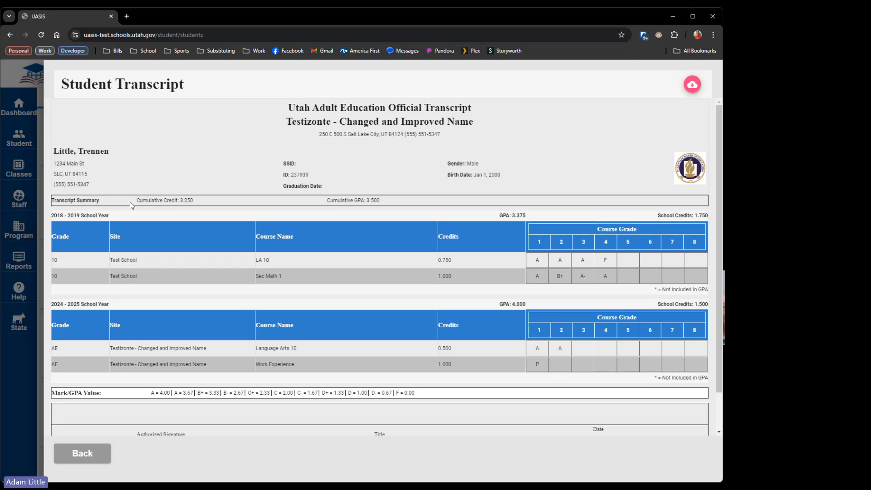
left_click_drag(130, 202, 226, 197)
left_click(226, 195)
left_click_drag(338, 200, 390, 206)
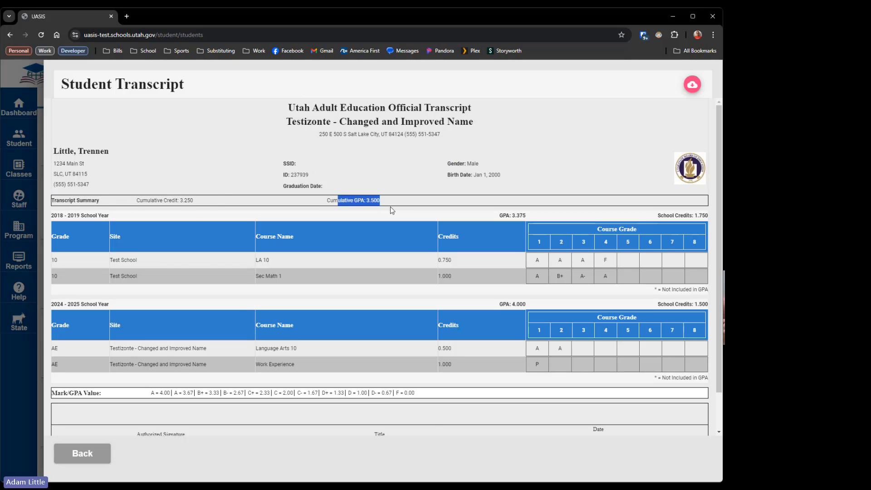
left_click(390, 206)
scroll(242, 287, "down", 1)
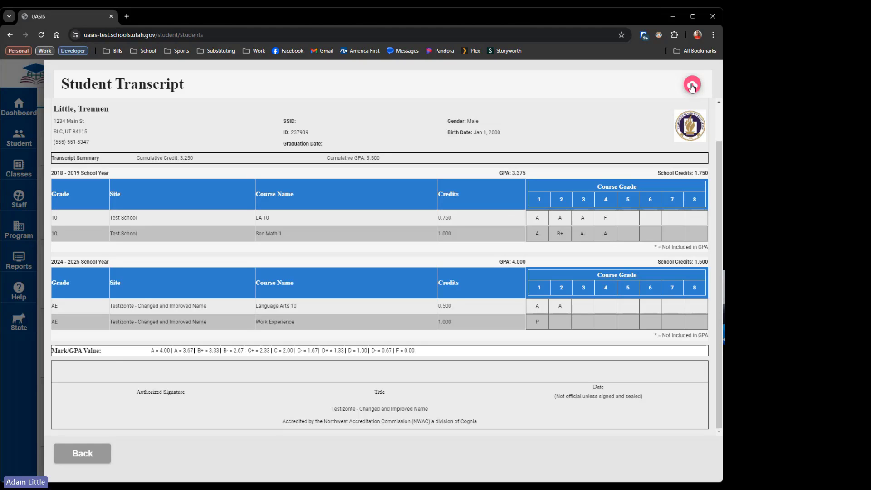
left_click(106, 455)
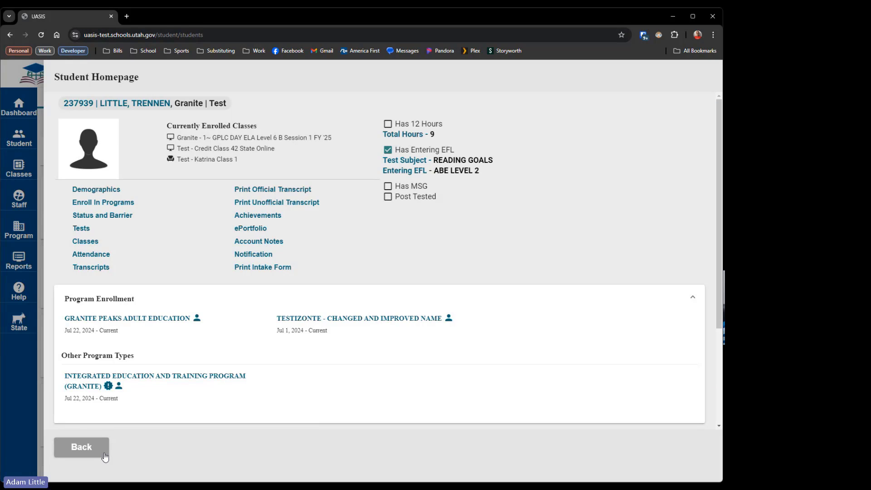
- Expand the Civics Test entry under UTAH Achievements and browse the date calendar
left_click(274, 219)
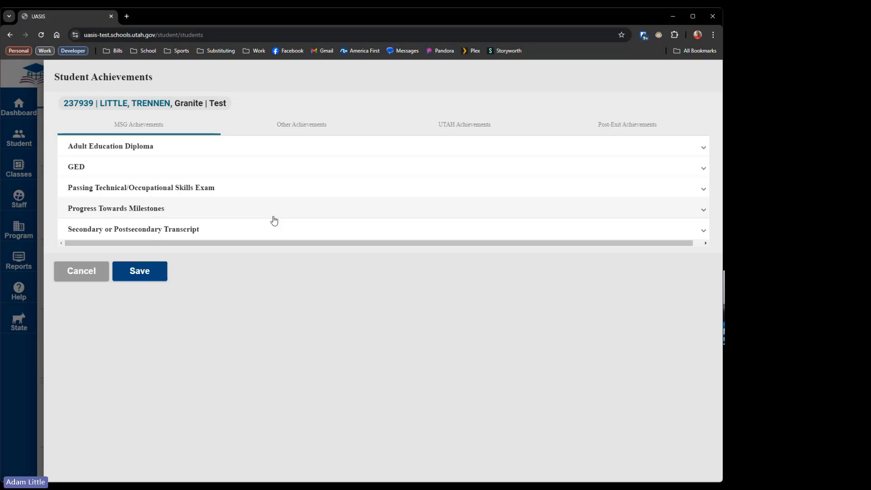
left_click(465, 130)
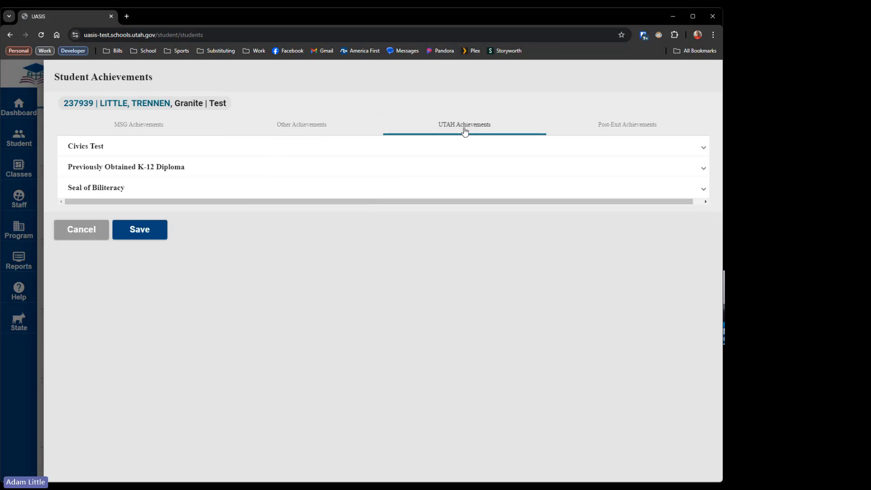
left_click(338, 147)
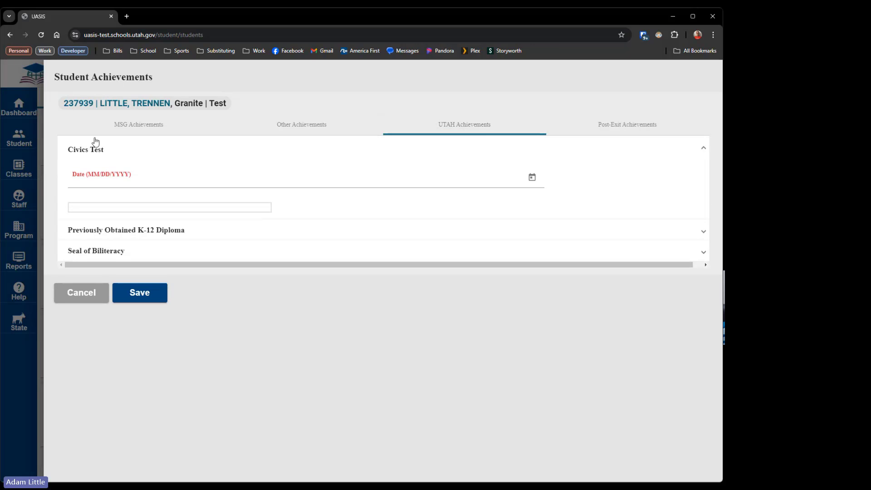
left_click(135, 176)
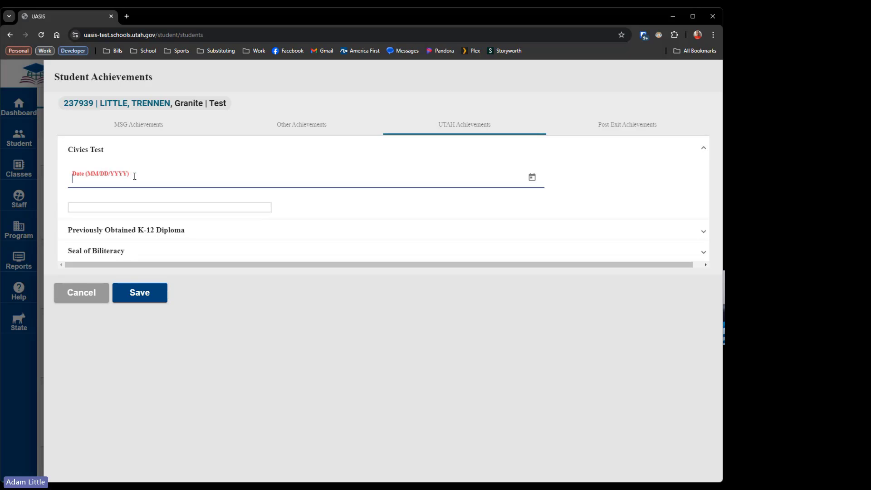
left_click(532, 177)
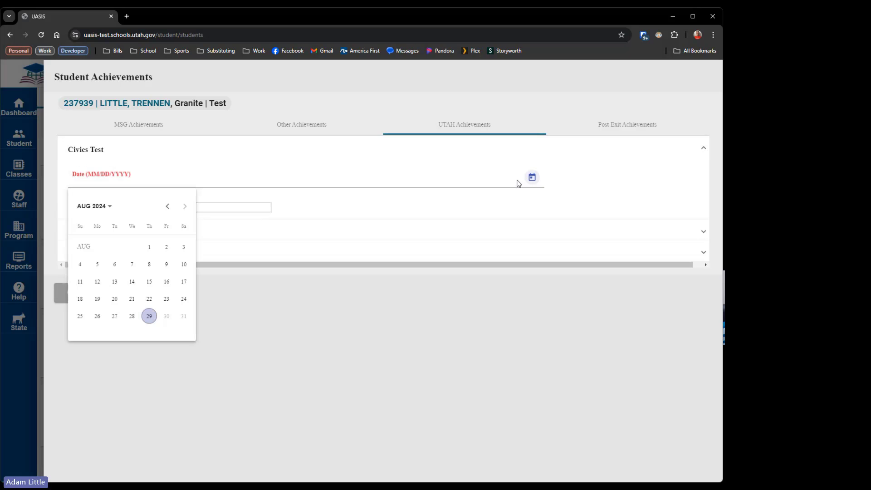
left_click(167, 206)
left_click(167, 207)
left_click(167, 206)
left_click(168, 207)
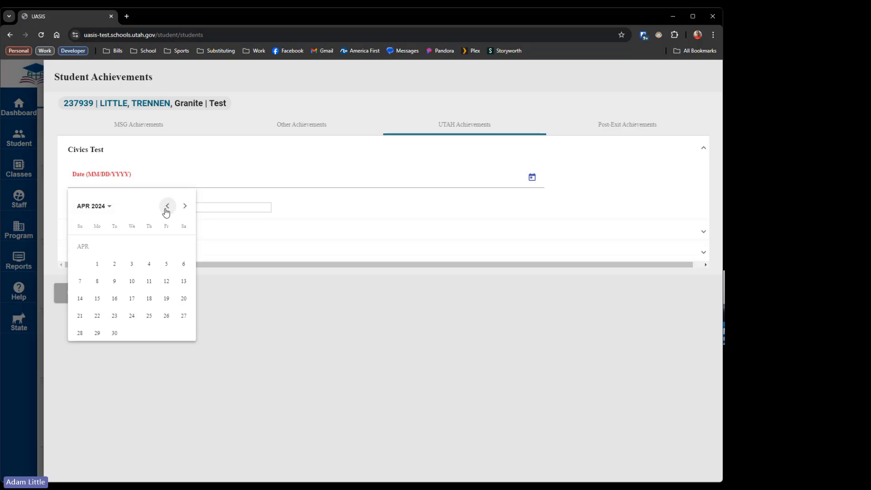
left_click(175, 177)
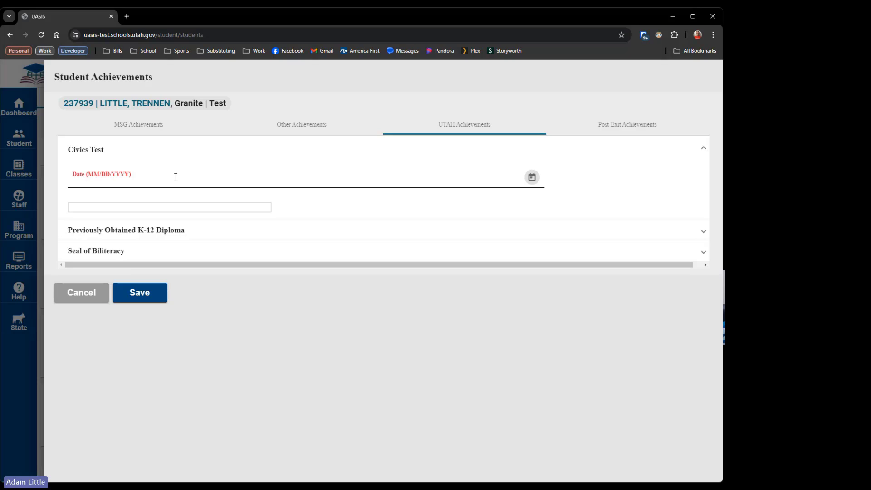
- Enter 7/28/2024 as the civics test date, save, and review the saved details
left_click(175, 177)
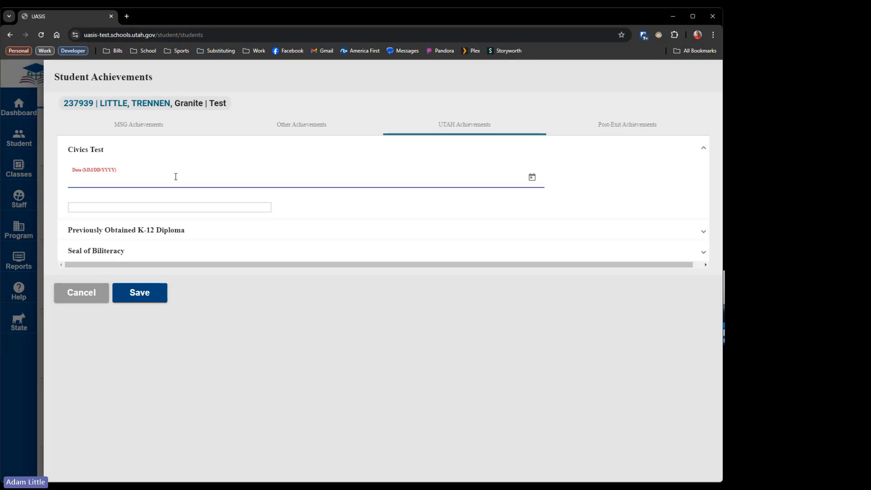
type("7/28/2024")
left_click(139, 298)
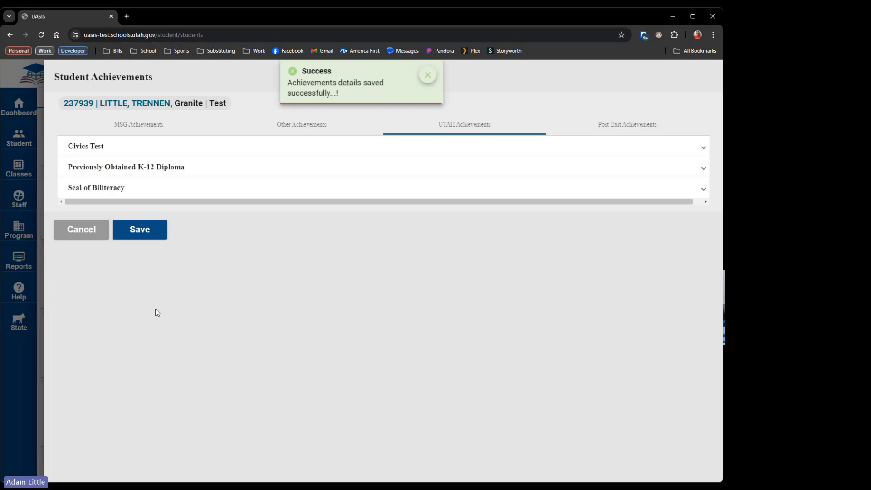
left_click(119, 146)
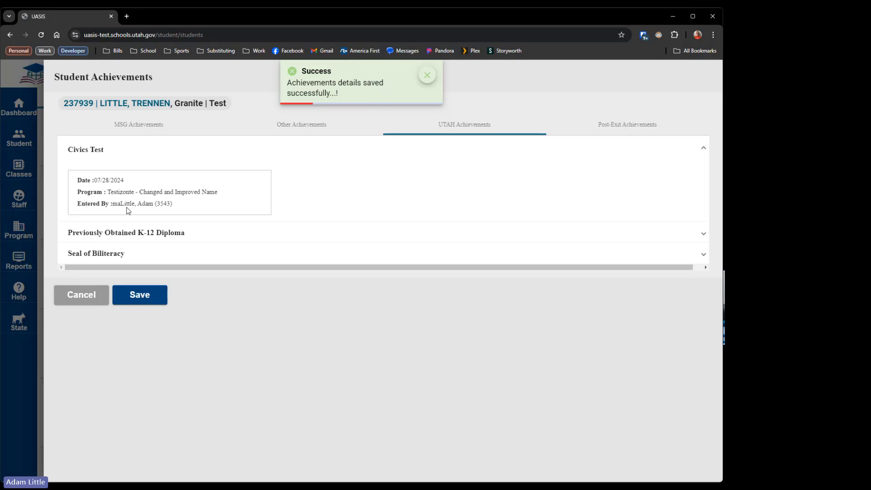
left_click_drag(121, 205, 112, 204)
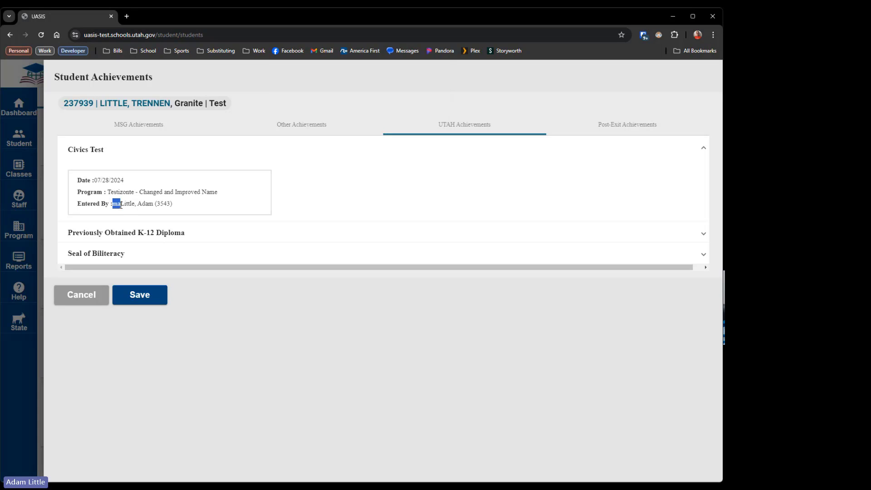
left_click(240, 207)
- Verify the transcript line Civics Test: PASSED, then go back to the Student Homepage
left_click(91, 295)
left_click(91, 267)
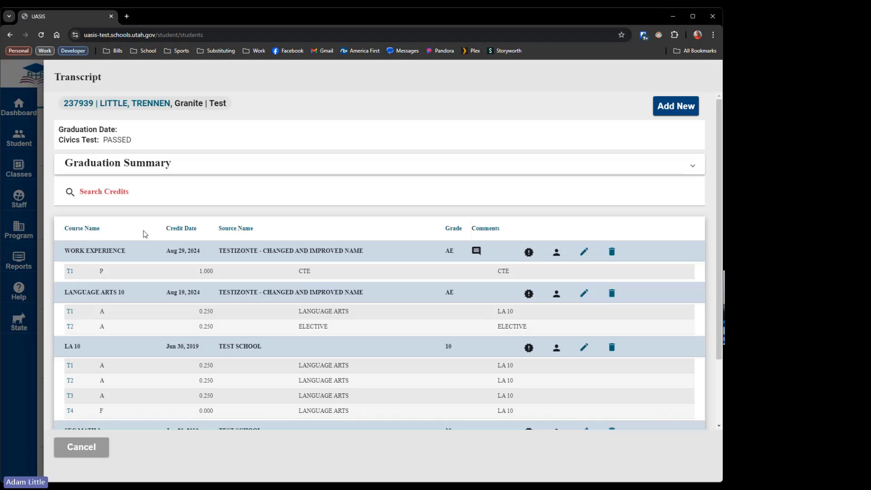
left_click_drag(60, 139, 160, 137)
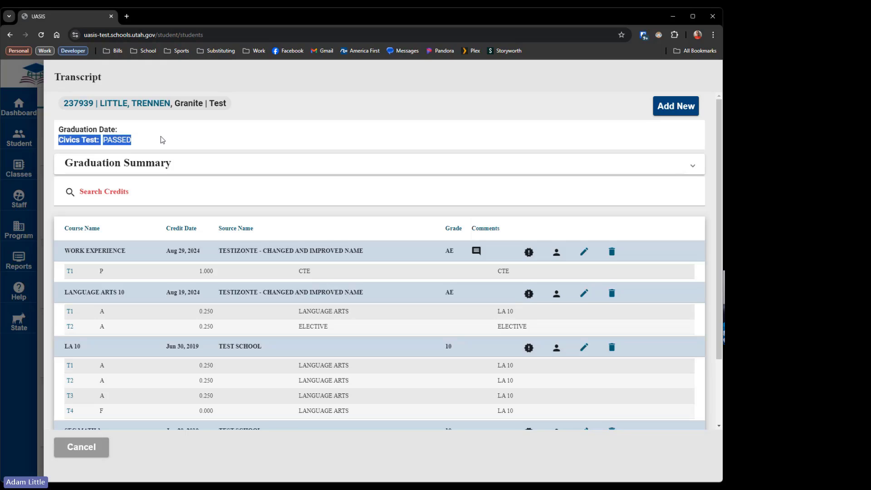
left_click(140, 142)
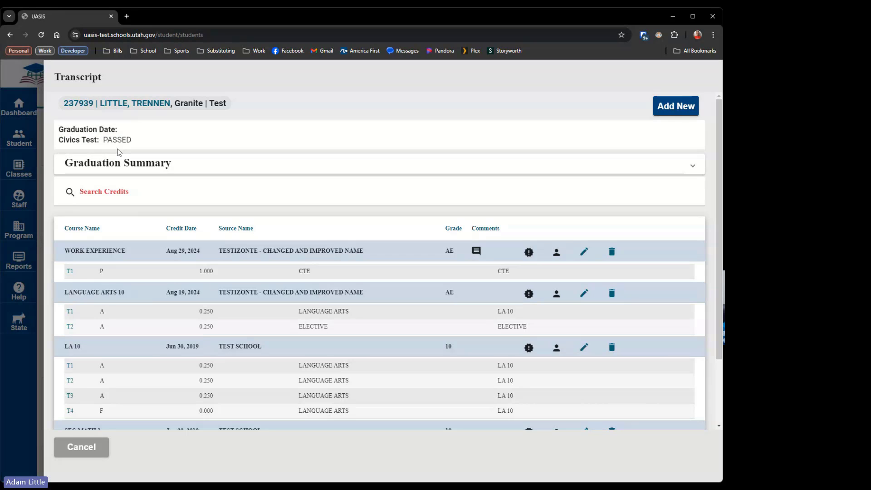
left_click(81, 447)
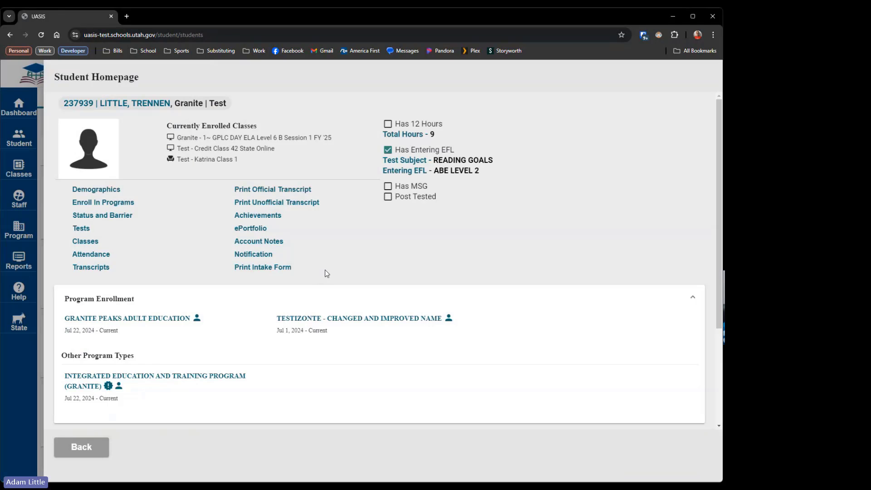
- Browse the student's Other Achievements, then the empty Post-Exit Achievements list
left_click(269, 216)
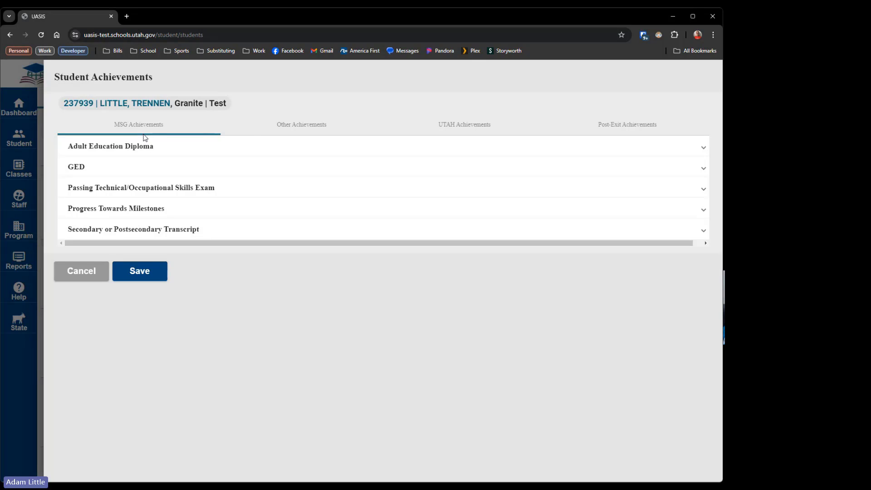
left_click(312, 127)
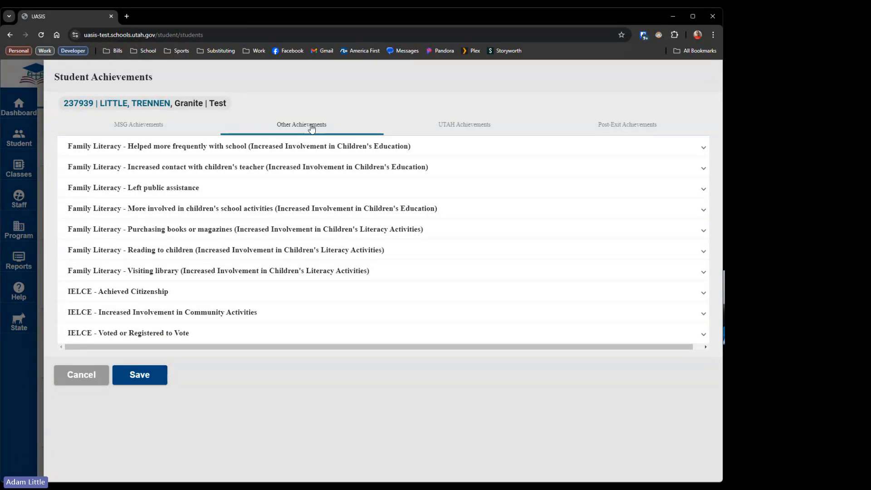
left_click(615, 127)
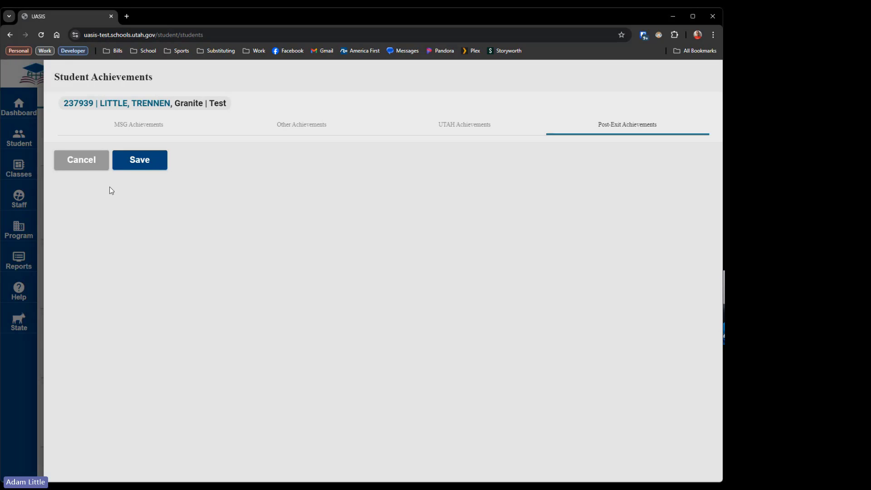
- Add and save the student notification 'Student needs to post-test next time they come in'
left_click(78, 162)
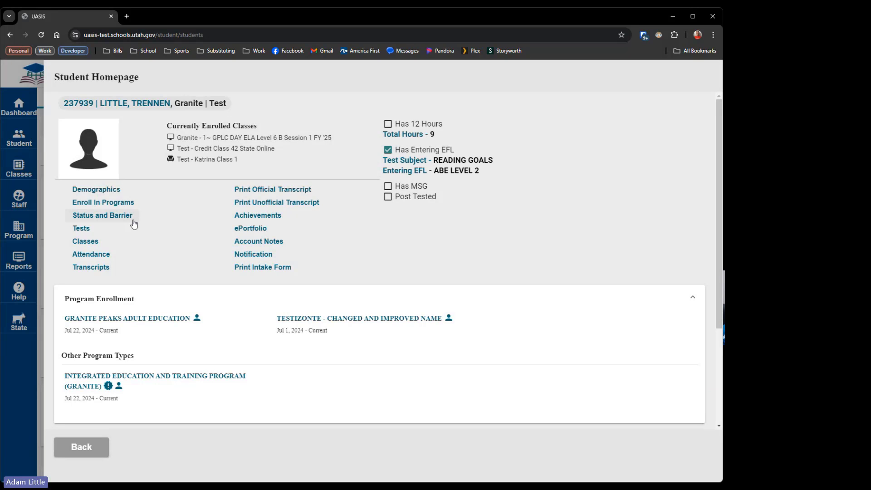
left_click(262, 257)
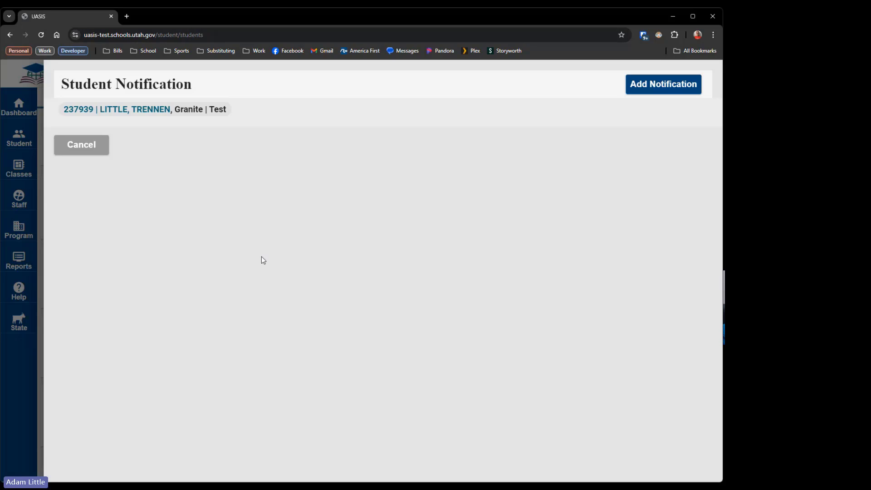
left_click(663, 85)
left_click(150, 117)
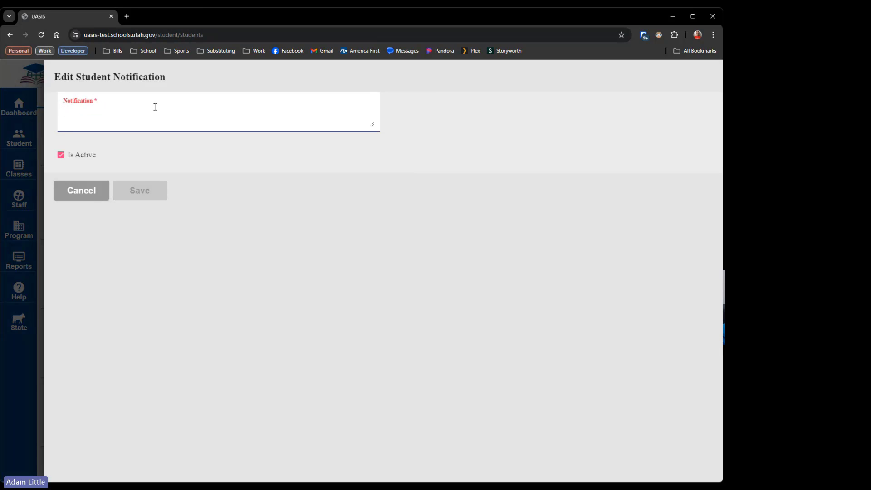
type("Student needs ")
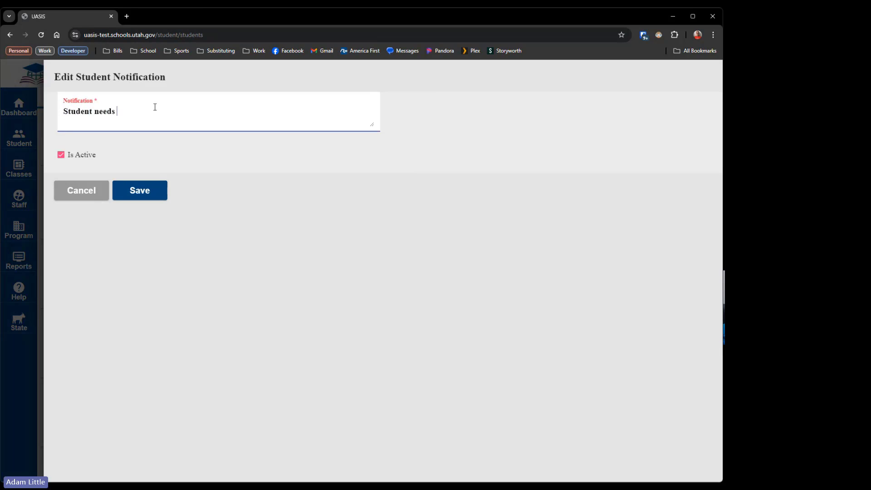
type("to post-test next time they come in")
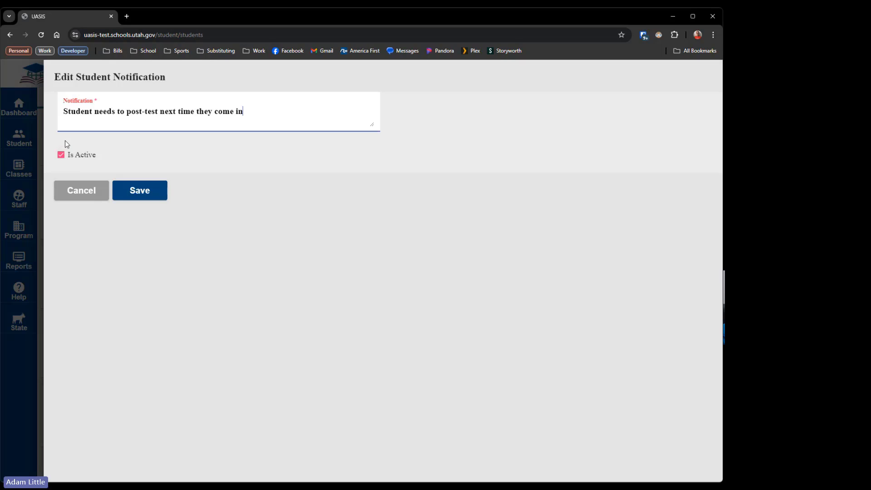
left_click(136, 191)
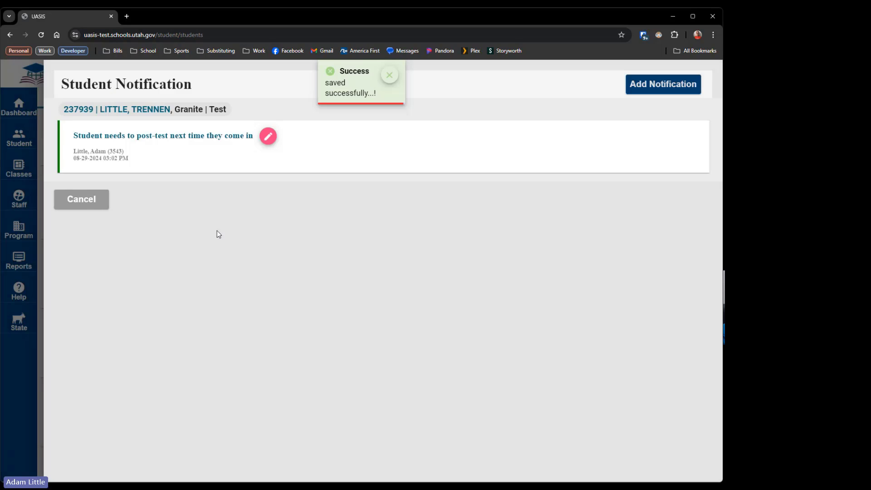
left_click(79, 206)
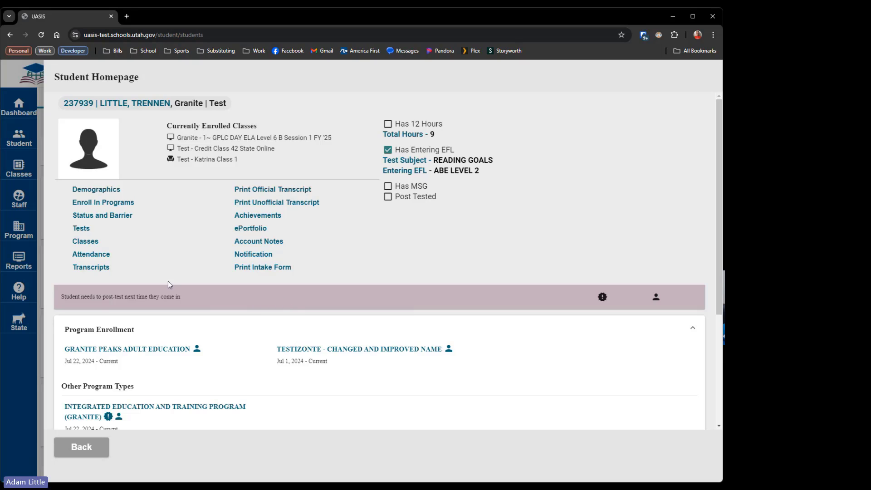
- Start a new CASAS test record for the student and choose its proctor
left_click(83, 229)
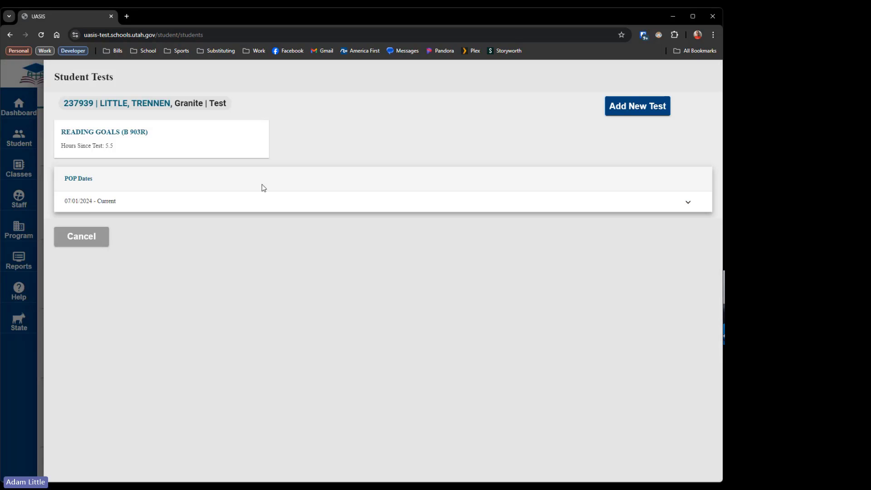
left_click(638, 106)
left_click(82, 131)
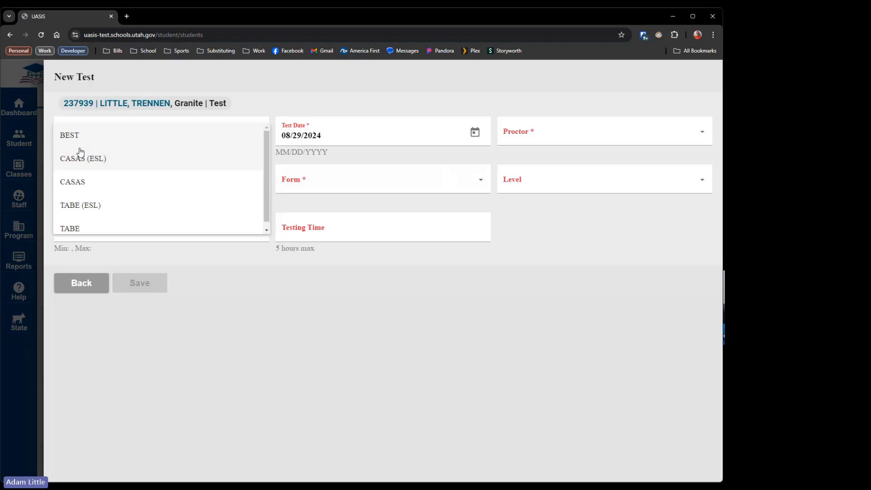
left_click(88, 181)
left_click(560, 132)
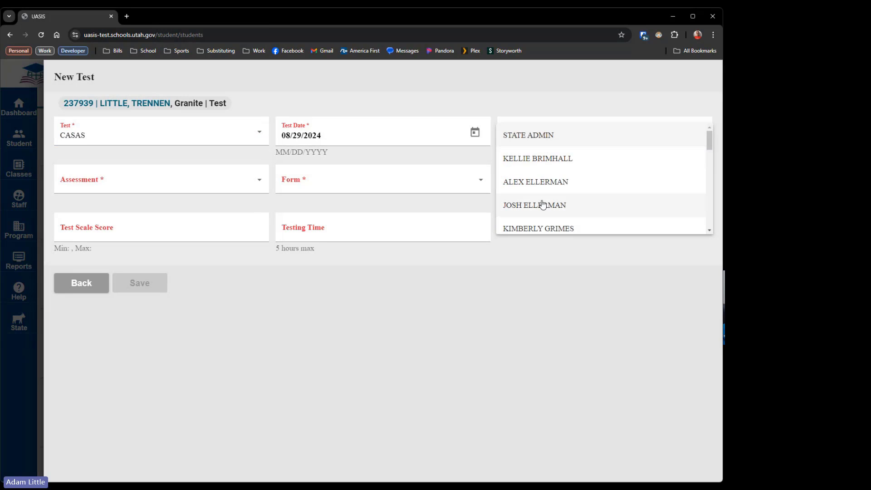
scroll(540, 200, "down", 2)
left_click(519, 216)
- Enter Reading GOALS, form B, level 904R, scale score 225 and 0.75 hours, then save
left_click(149, 186)
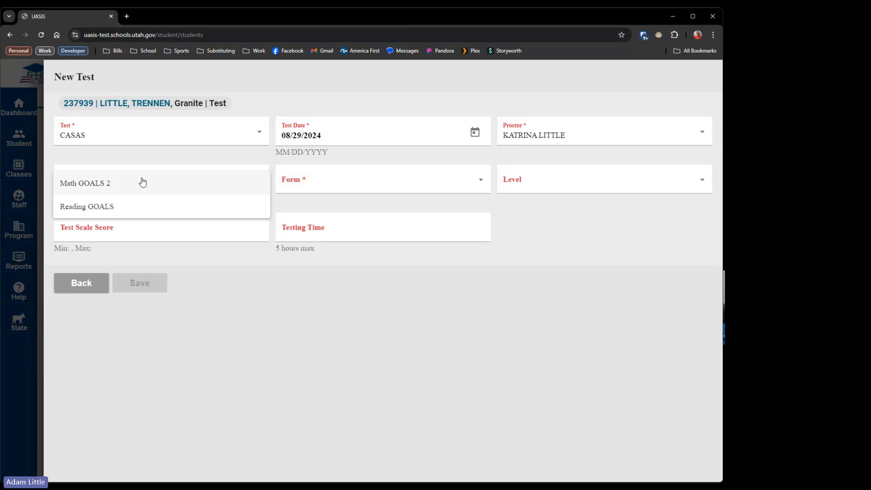
left_click(81, 205)
left_click(285, 184)
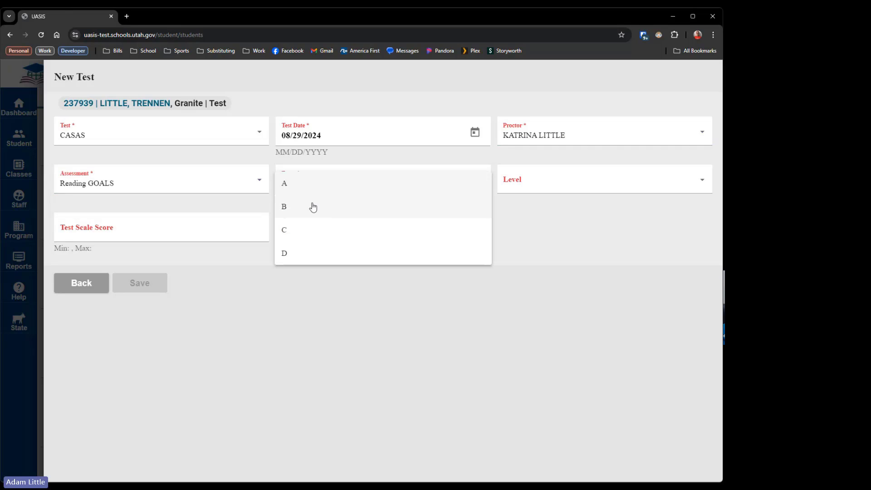
left_click(313, 207)
left_click(531, 186)
left_click(522, 183)
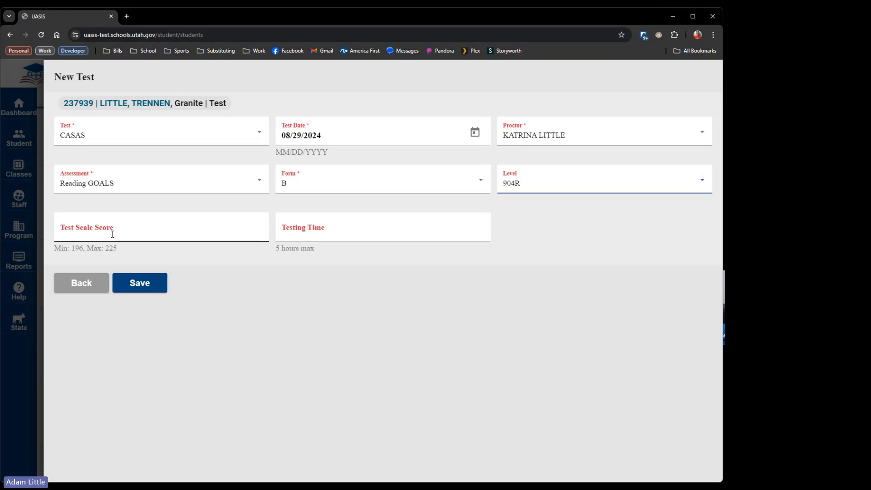
left_click(112, 234)
type("22")
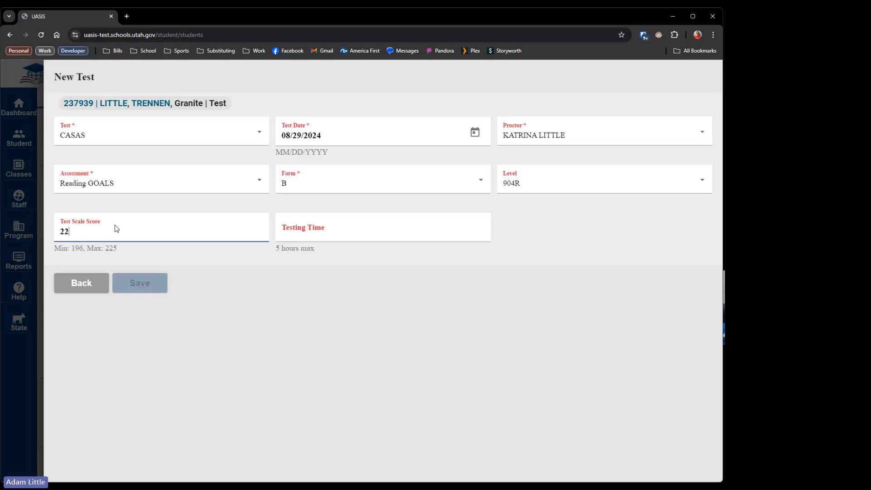
type("5")
left_click(351, 233)
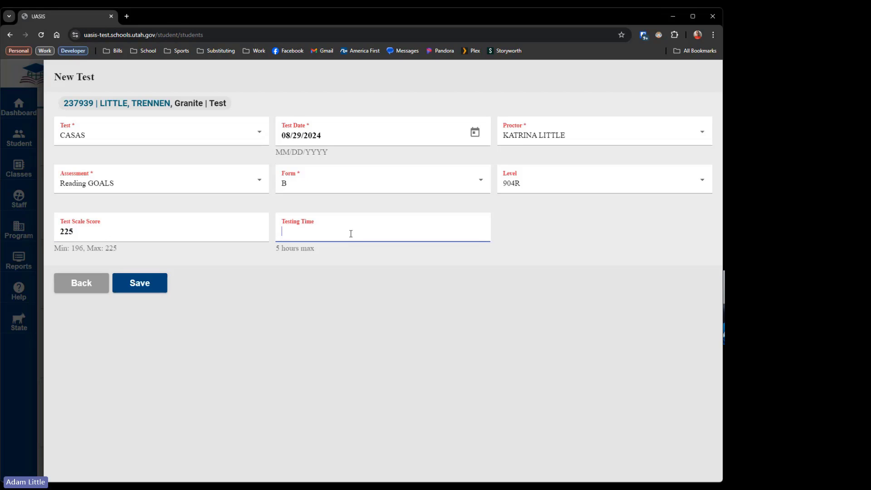
type(".75")
left_click(150, 294)
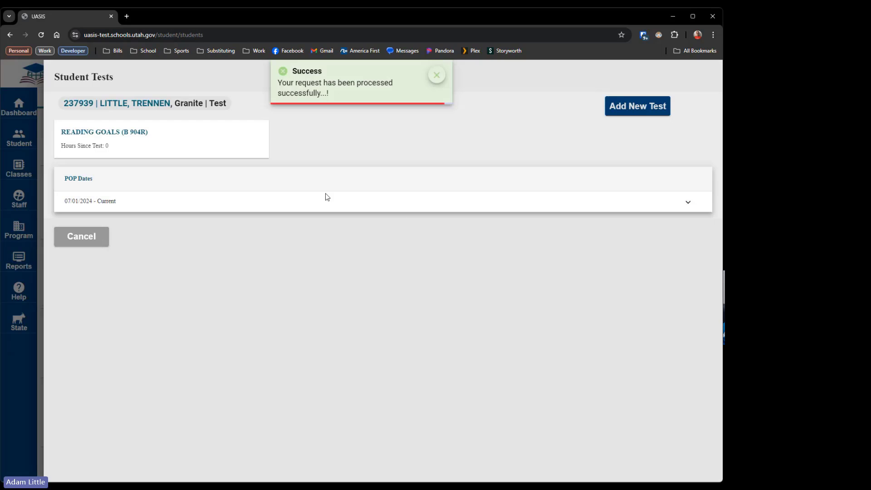
- Mark the post-test notification inactive and save it, returning to the student homepage
left_click(87, 243)
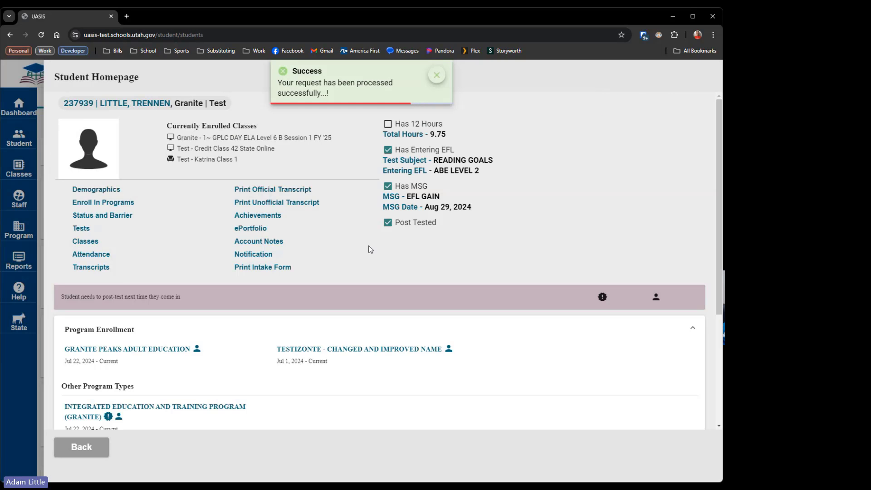
left_click(254, 255)
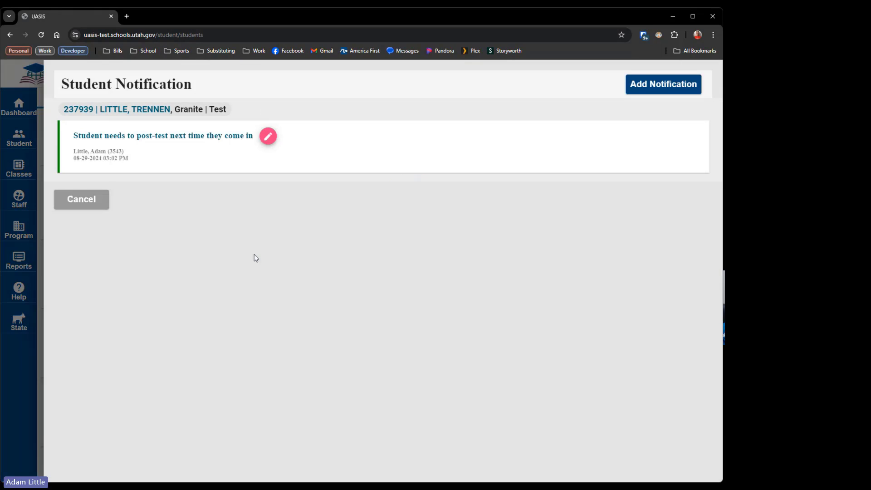
left_click(271, 141)
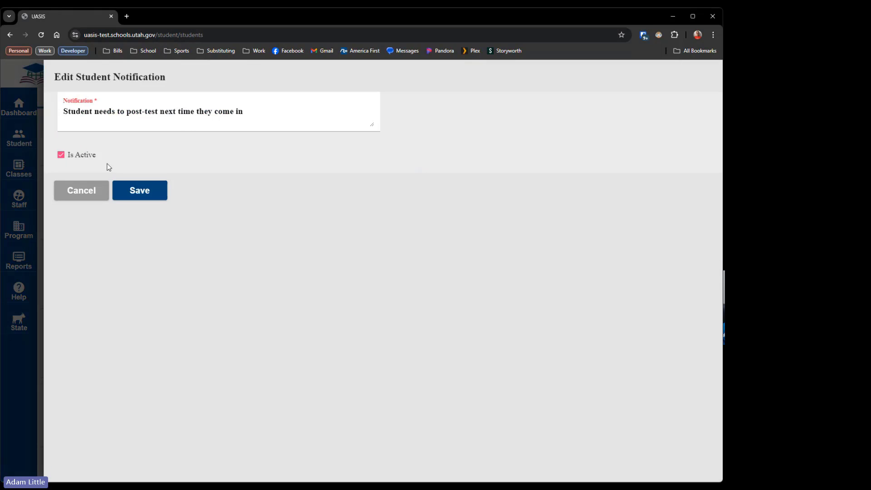
left_click(82, 156)
left_click(141, 193)
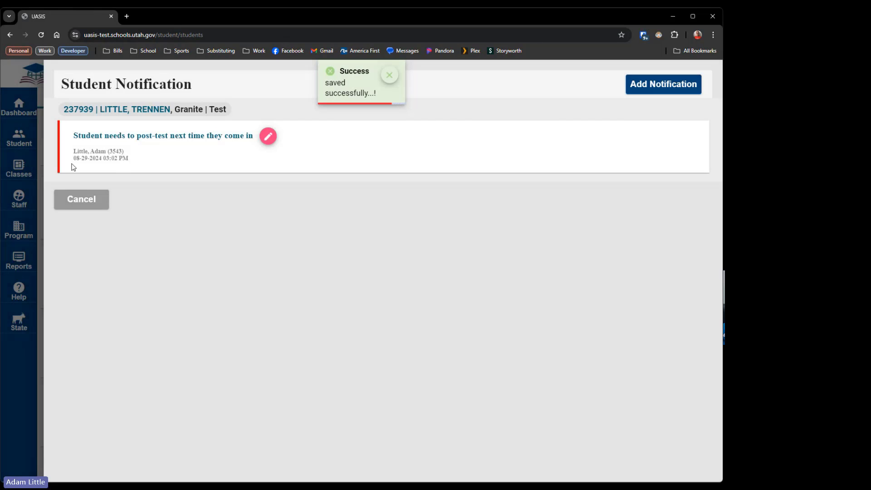
left_click(76, 199)
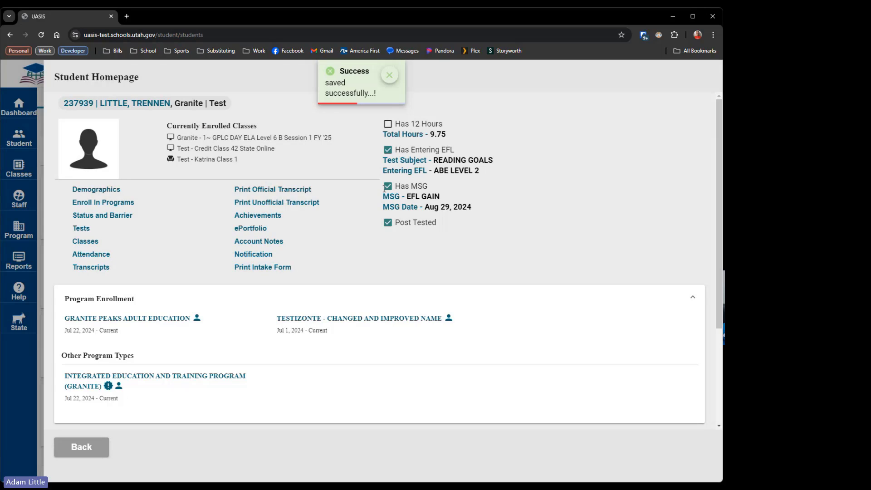
- Dismiss the Success message and highlight the Test Subject, Entering EFL, MSG gain and Post Tested values
left_click(393, 75)
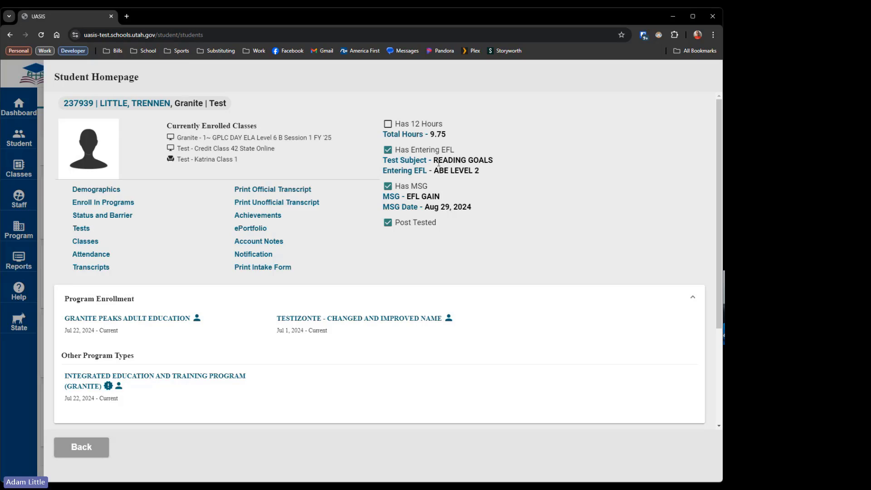
left_click_drag(441, 160, 490, 160)
left_click_drag(439, 171, 487, 171)
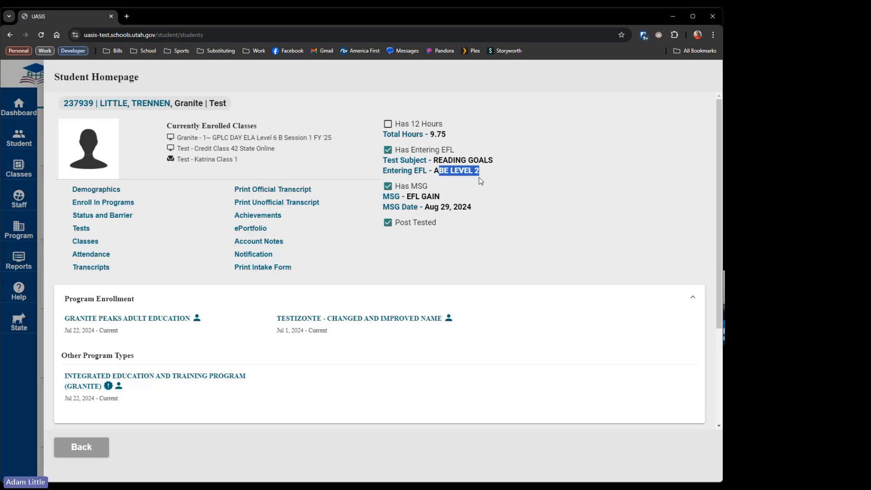
left_click(390, 187)
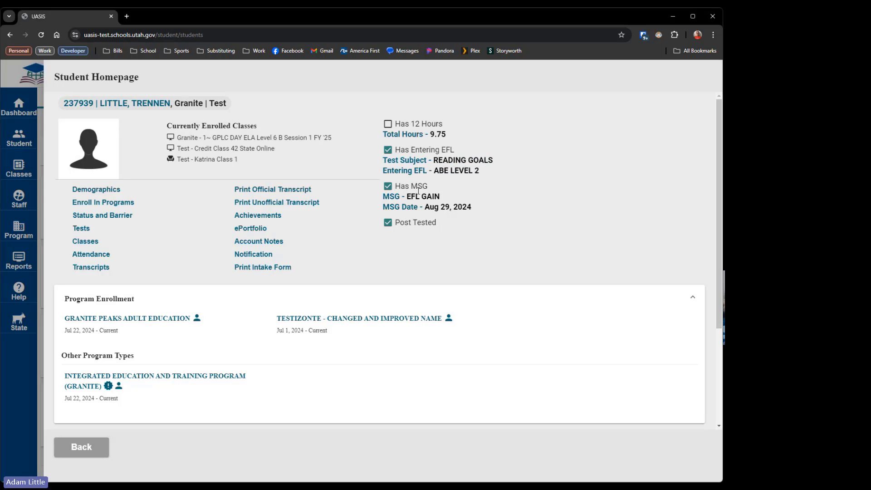
left_click_drag(406, 196, 443, 198)
left_click(469, 206)
left_click_drag(396, 224, 424, 225)
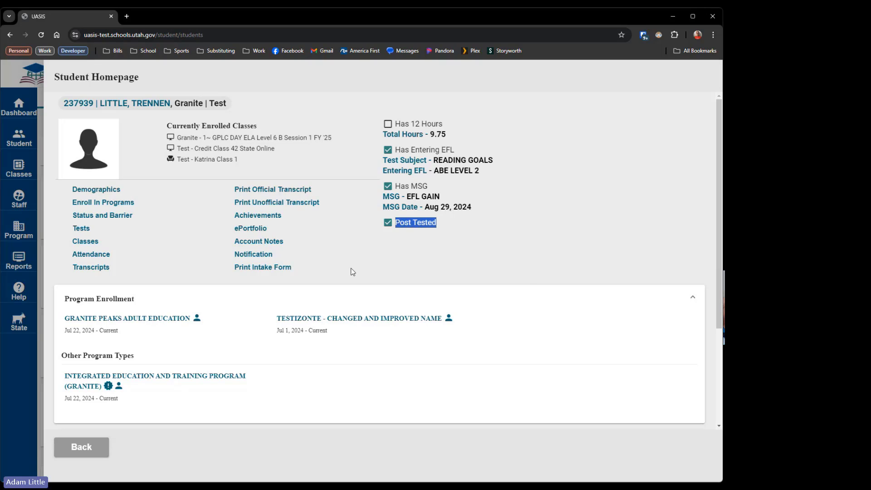
- Separate the student on 08/29/2024 with reason 'Student Moving to another Location'
left_click(93, 204)
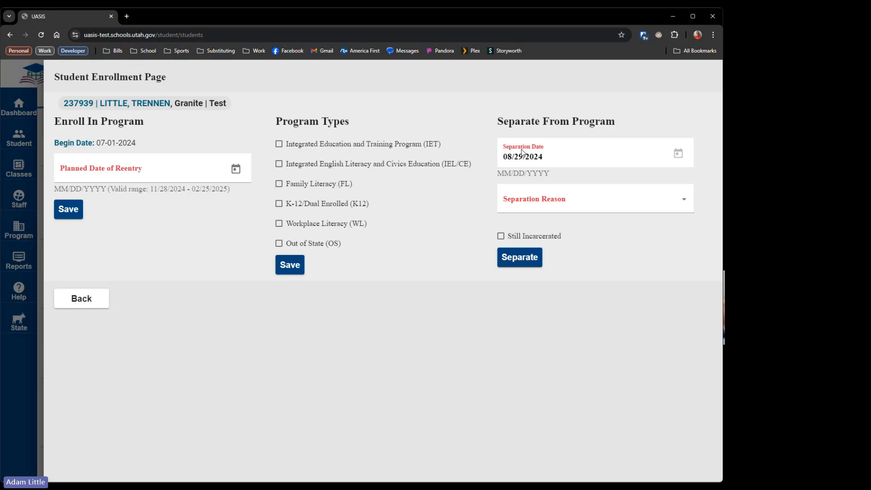
left_click(545, 158)
left_click(613, 191)
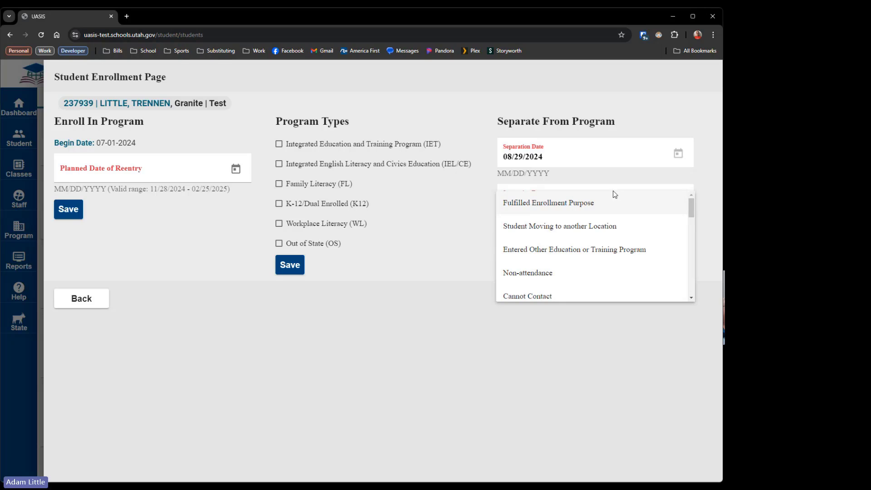
left_click(588, 227)
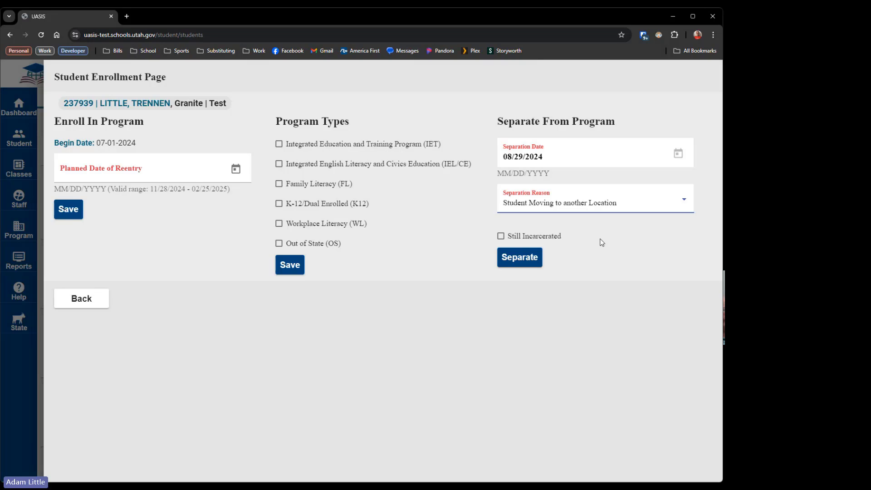
left_click(521, 259)
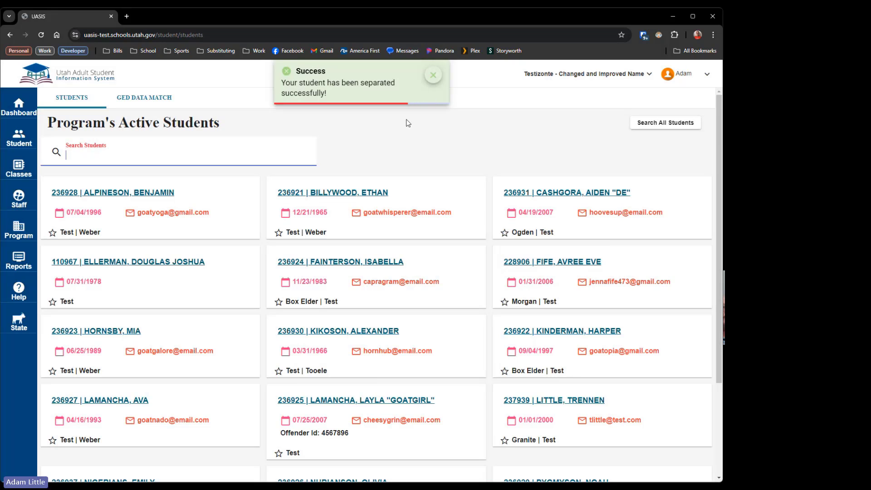
- Try searching the active students list for the student's last name
left_click(167, 158)
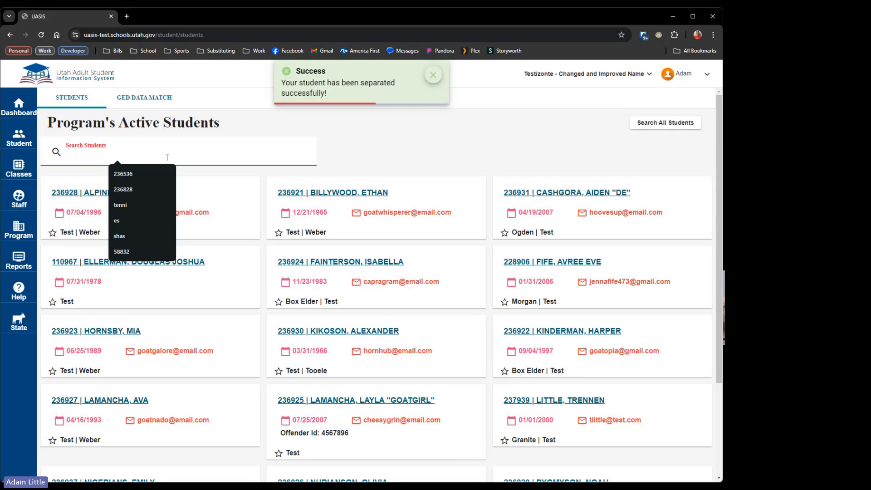
type("little")
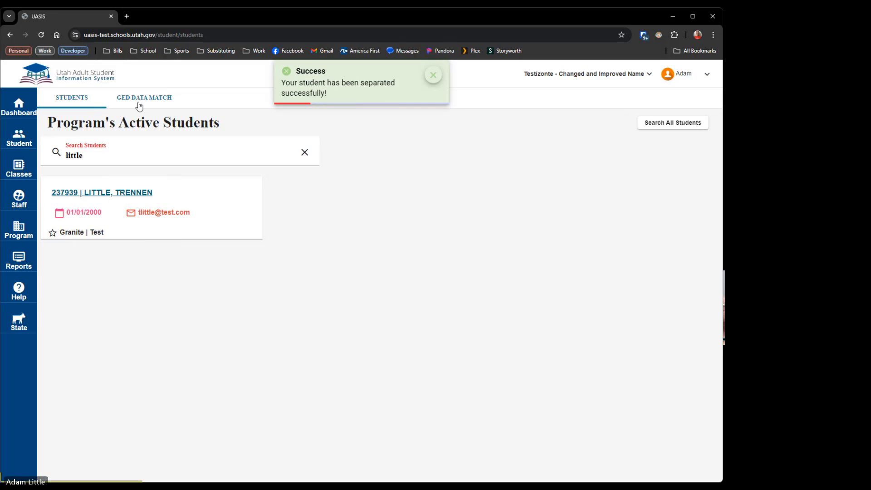
left_click(19, 168)
left_click(17, 141)
left_click(115, 151)
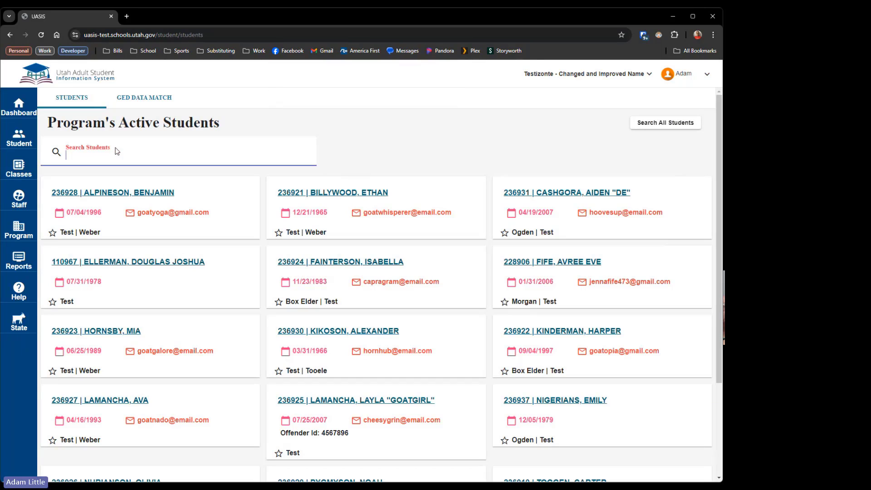
type("little")
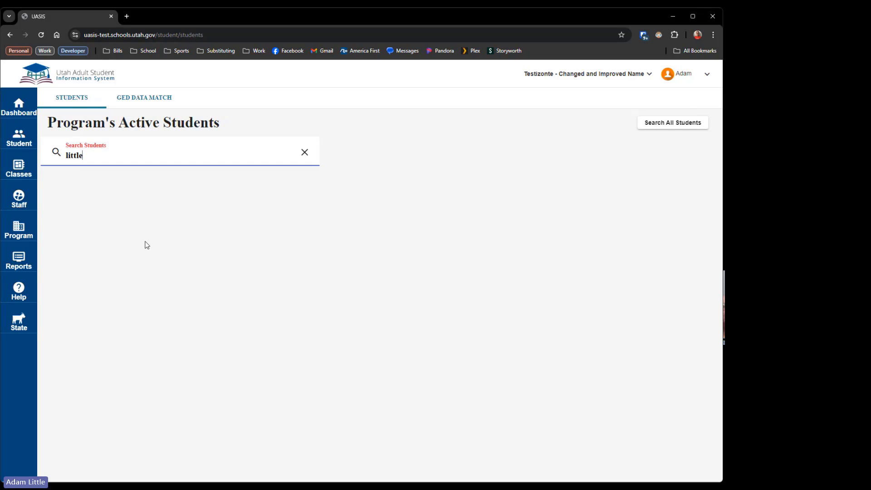
- Search all students by the student's last name and first name
left_click(667, 122)
left_click(122, 159)
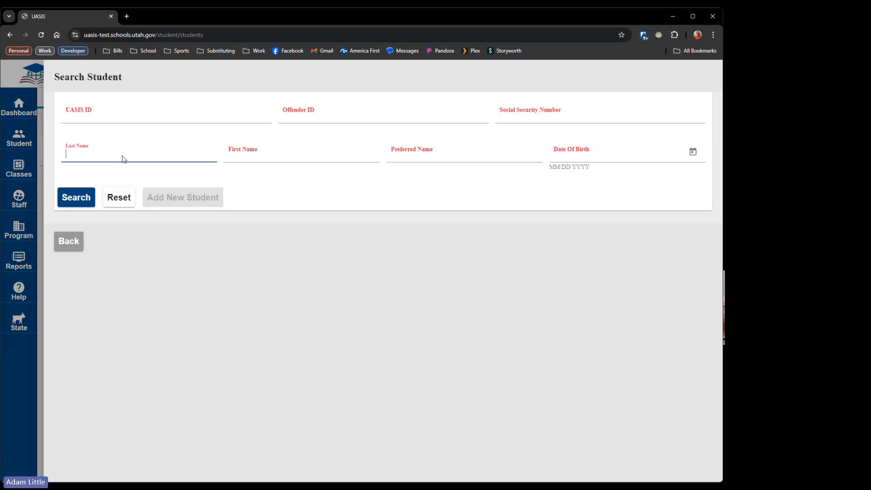
type("little")
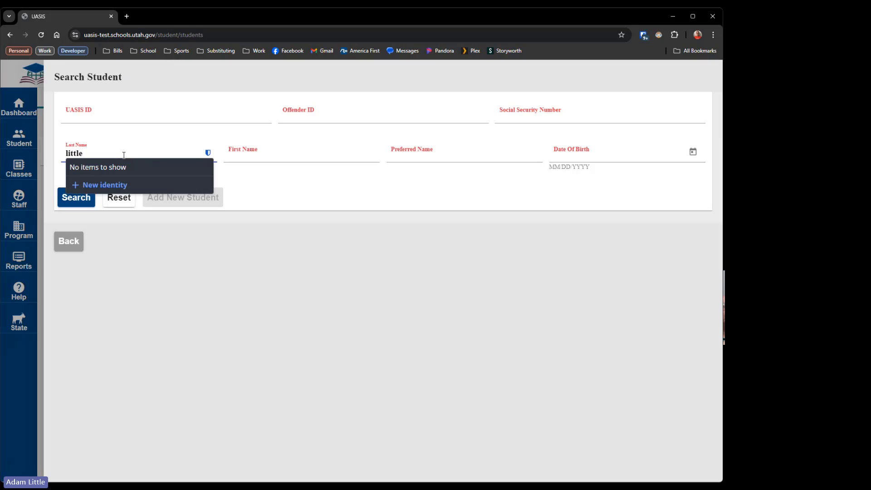
key("Tab")
type("trenn")
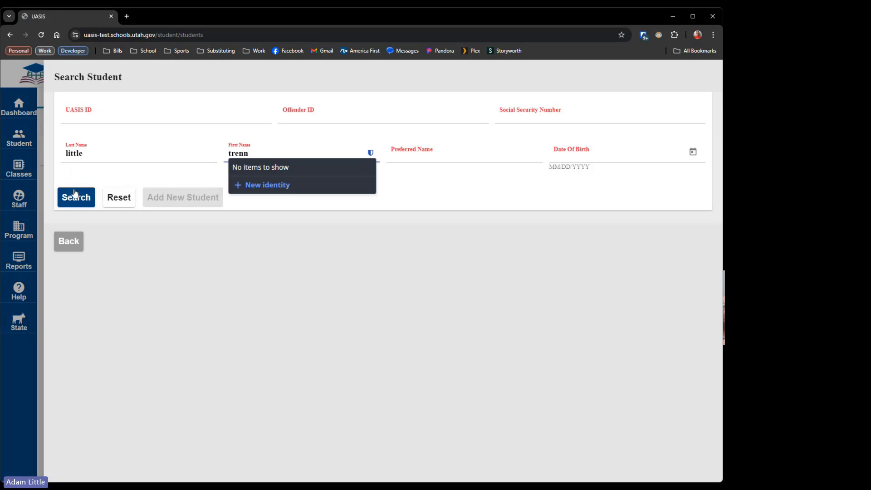
left_click(73, 196)
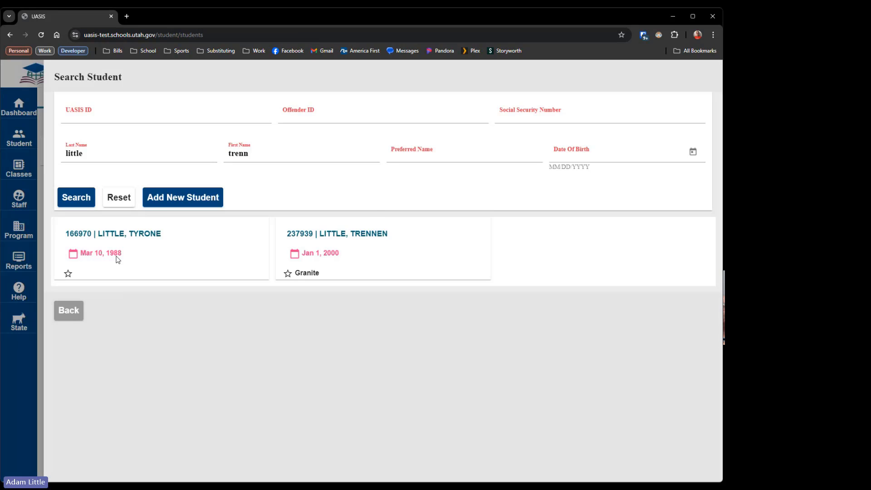
- Open the matching student's homepage and review the TESTIZONTE and Granite Peaks enrollment dates
left_click(367, 234)
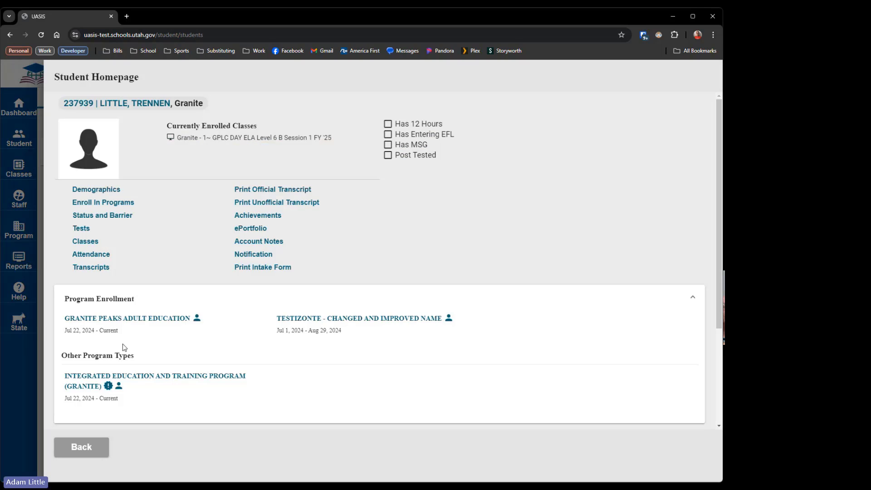
left_click_drag(344, 330, 278, 340)
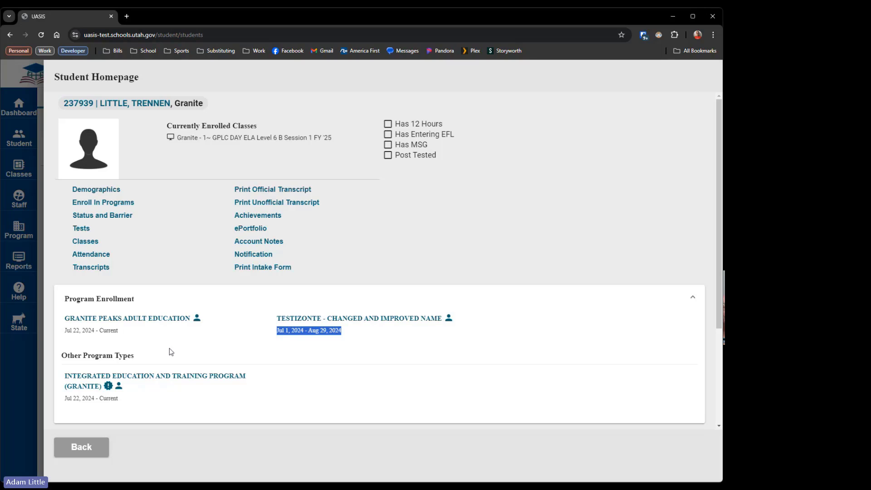
left_click_drag(122, 334, 62, 340)
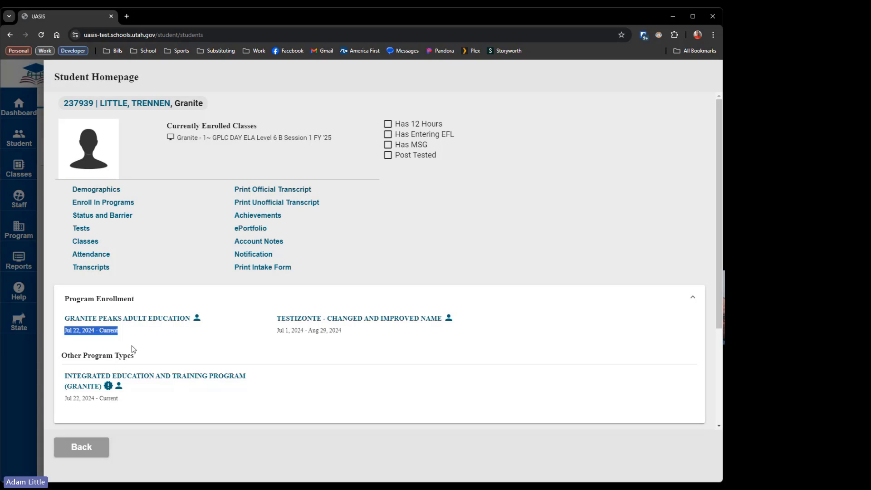
- Return to the Program's Active Students list and clear the search box
left_click(92, 447)
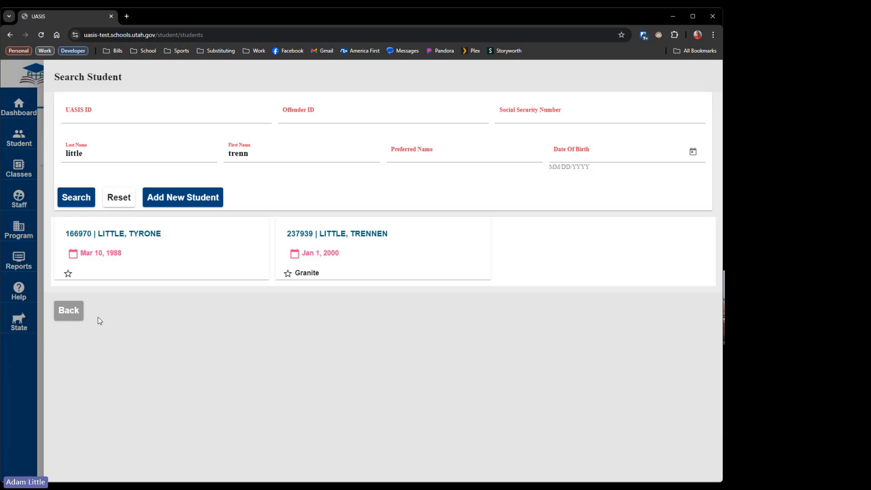
left_click(69, 313)
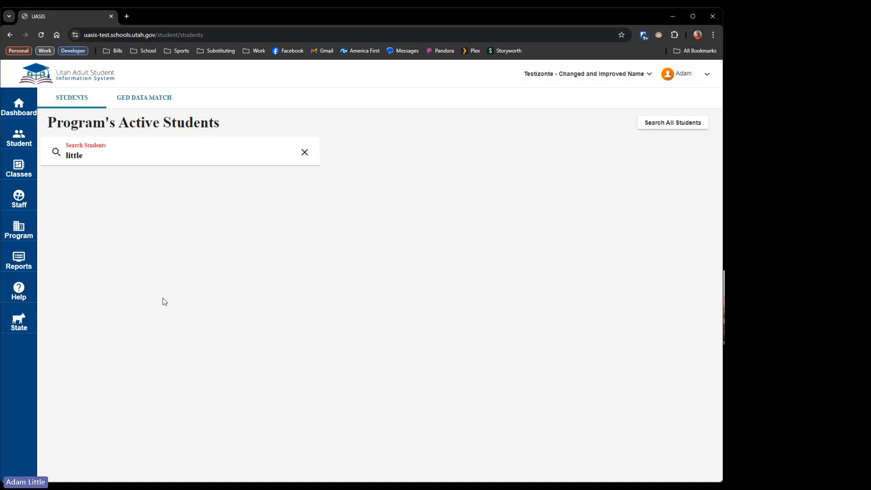
left_click(305, 152)
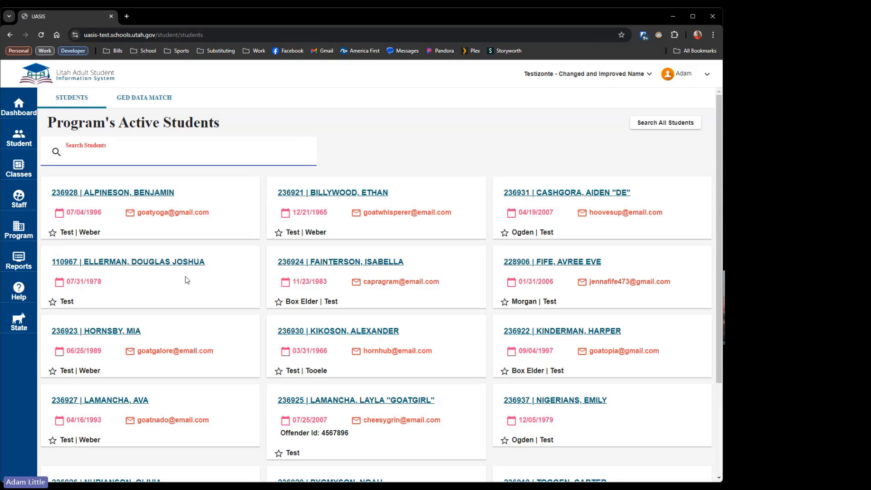
- Browse the Reports page down to Pending Student Demographic Approvals, then return to active students
left_click(16, 267)
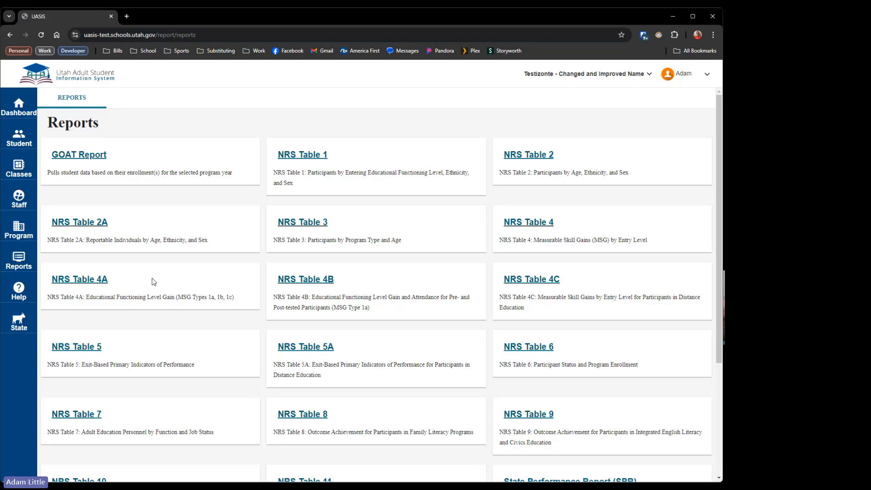
scroll(336, 183, "down", 4)
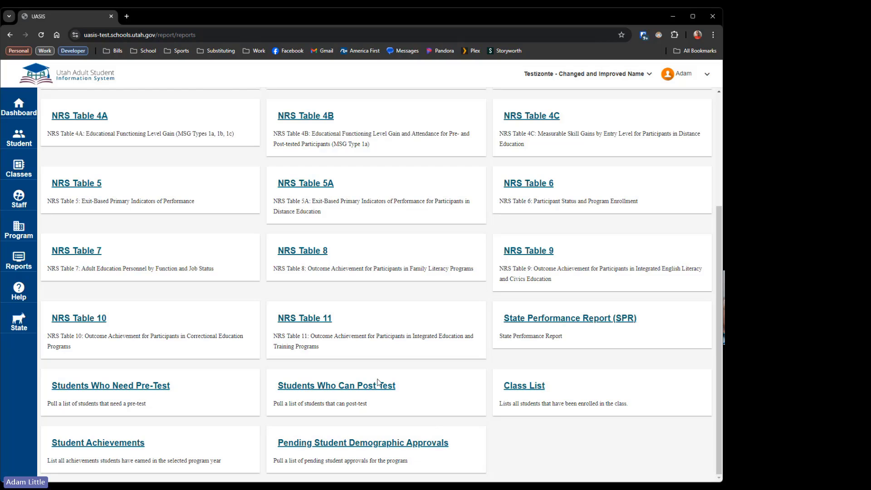
left_click(19, 139)
- Look up the student and check the Needs Approval status on their demographics, without saving
left_click(147, 162)
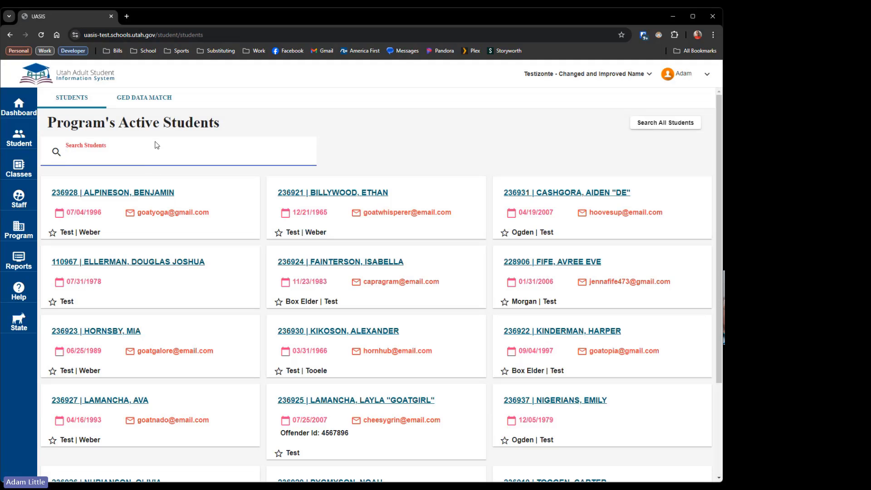
type("ell")
left_click(133, 196)
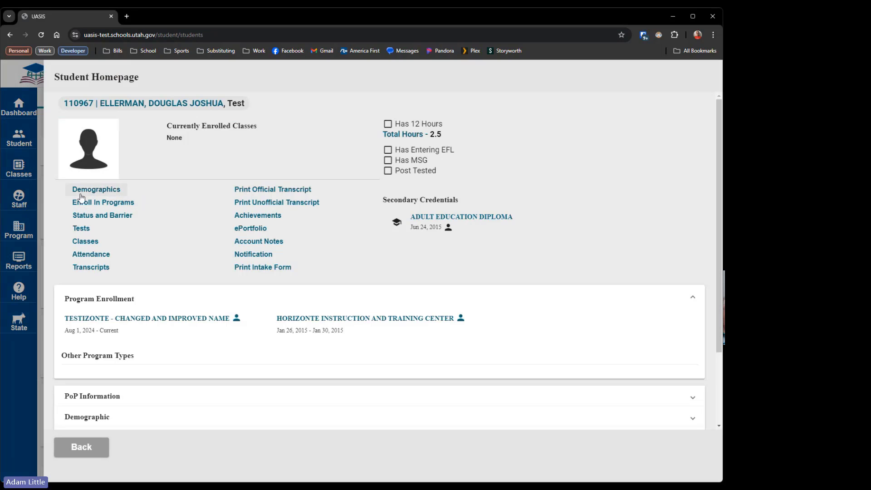
left_click(81, 192)
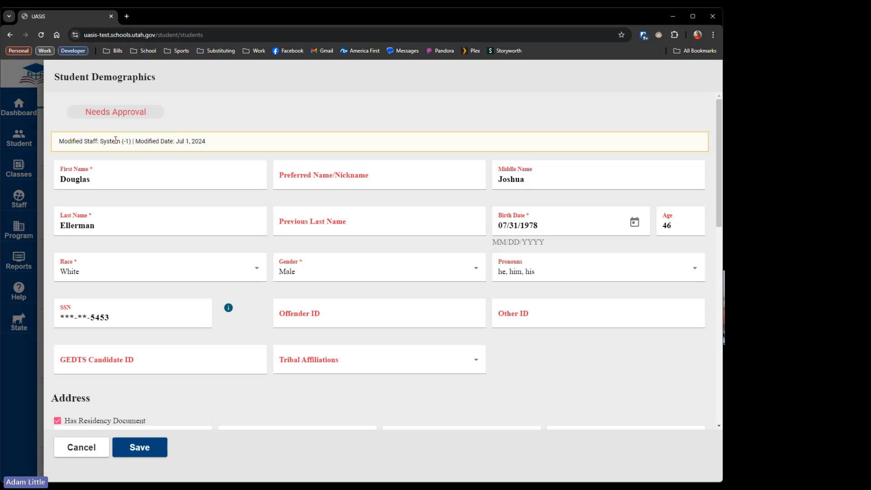
left_click_drag(85, 113, 171, 102)
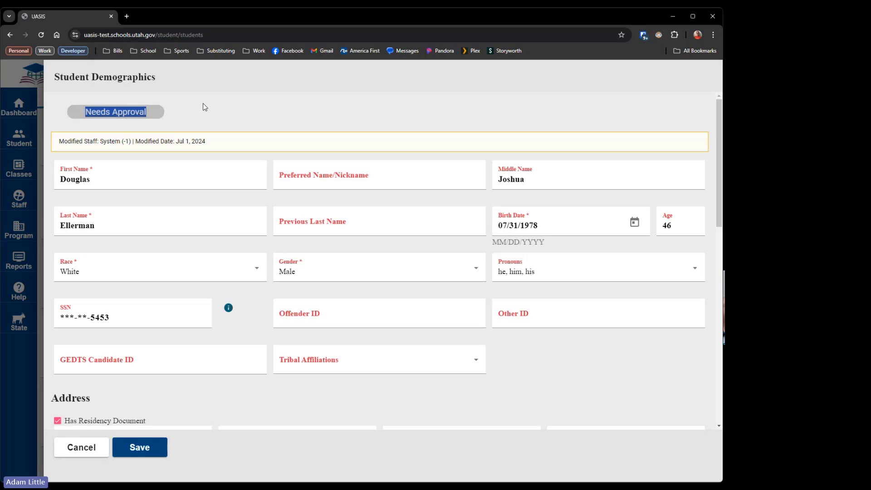
left_click(78, 459)
left_click(73, 446)
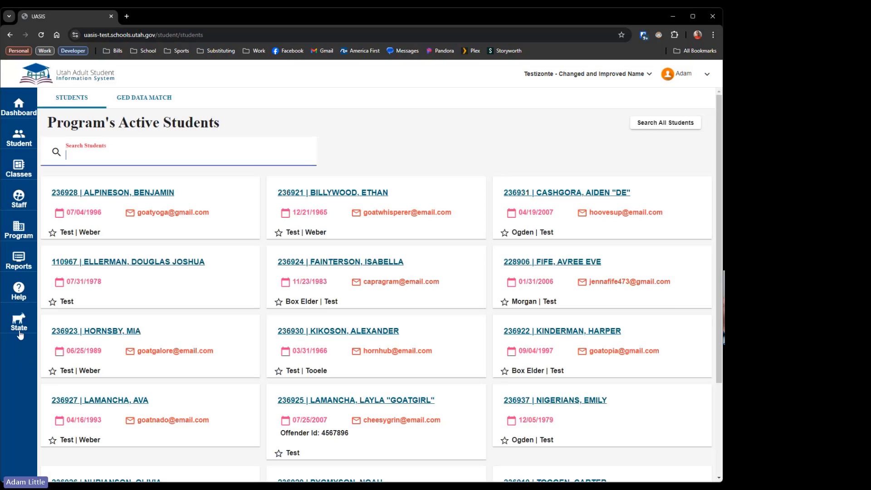
- Approve the student's address change in Pending Student Demographic Approvals and return to Reports
left_click(20, 335)
left_click(27, 268)
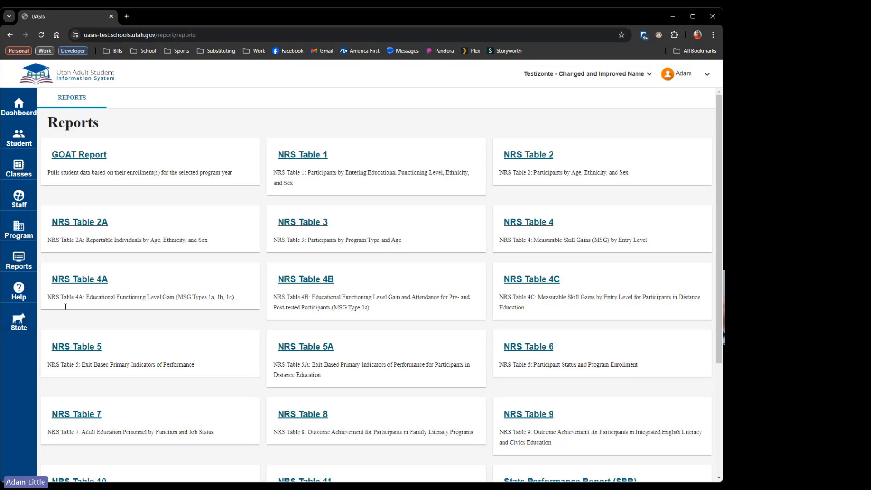
scroll(66, 306, "down", 5)
left_click(318, 442)
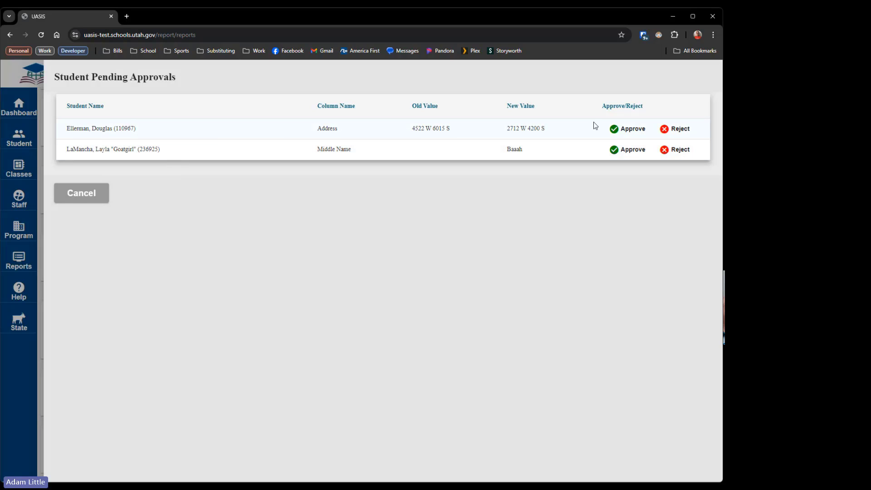
left_click_drag(440, 129, 451, 129)
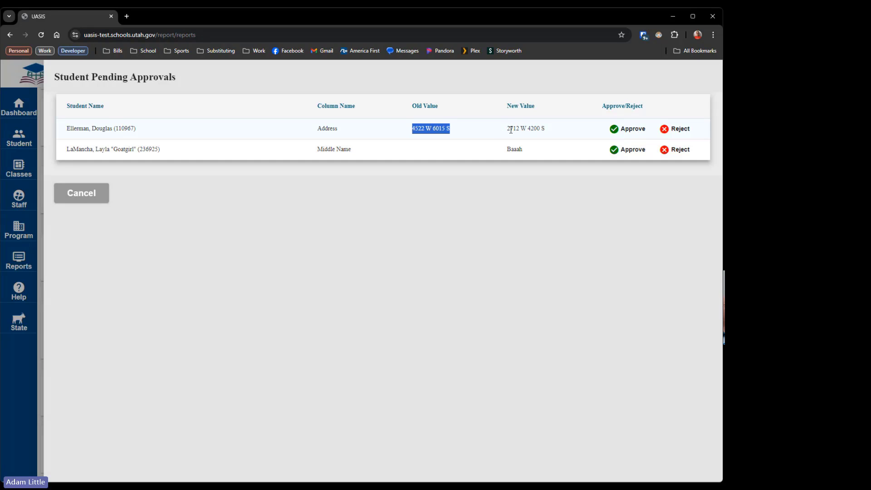
left_click_drag(507, 128, 567, 136)
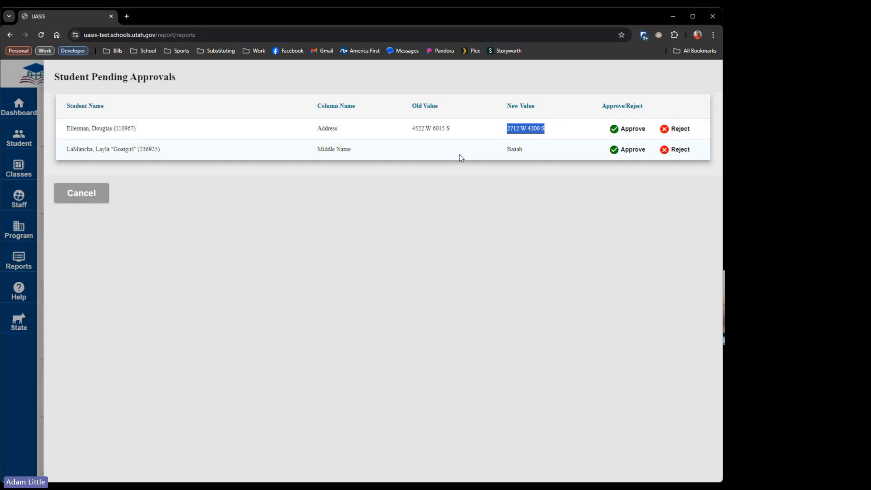
left_click(635, 130)
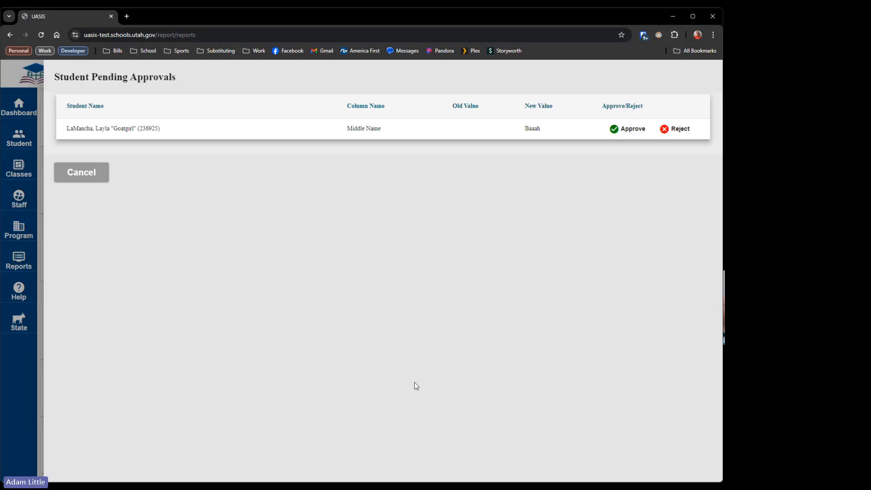
left_click(82, 175)
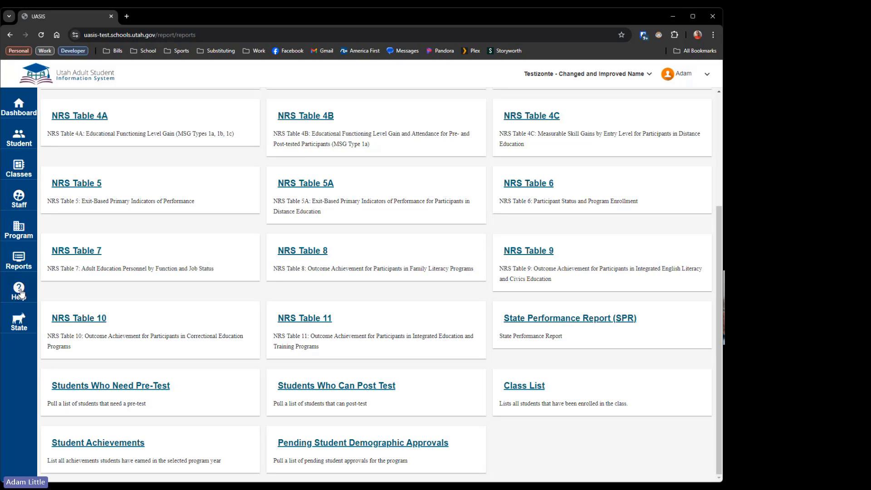
- Open the Help How To page with the WebMaster email and Google Folder link
left_click(20, 293)
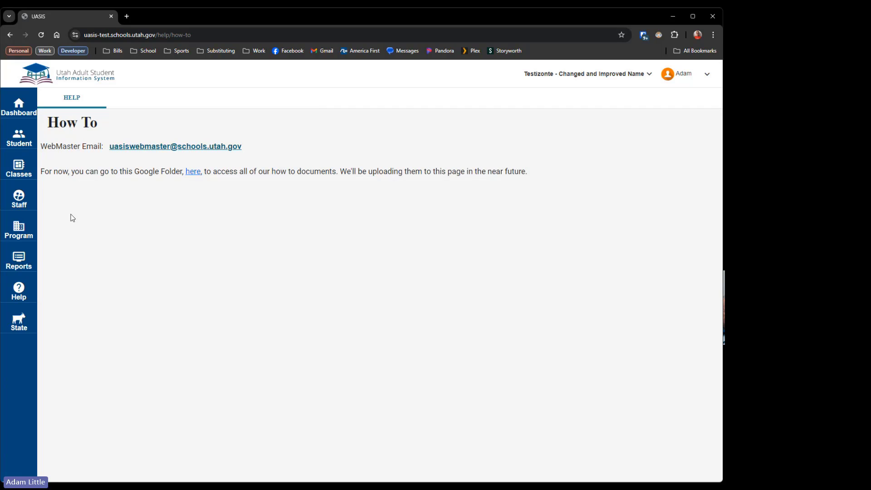
left_click(162, 151)
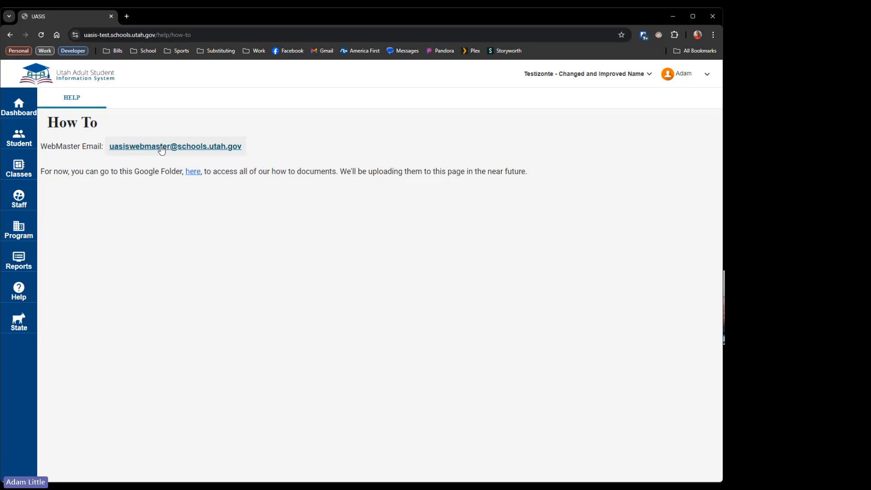
left_click(20, 144)
left_click(217, 156)
key("ctrl+v")
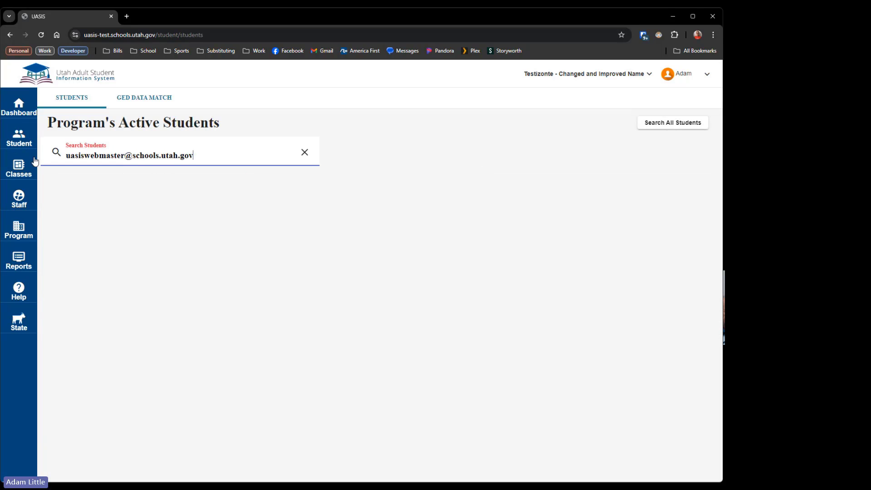
left_click(305, 152)
left_click(17, 293)
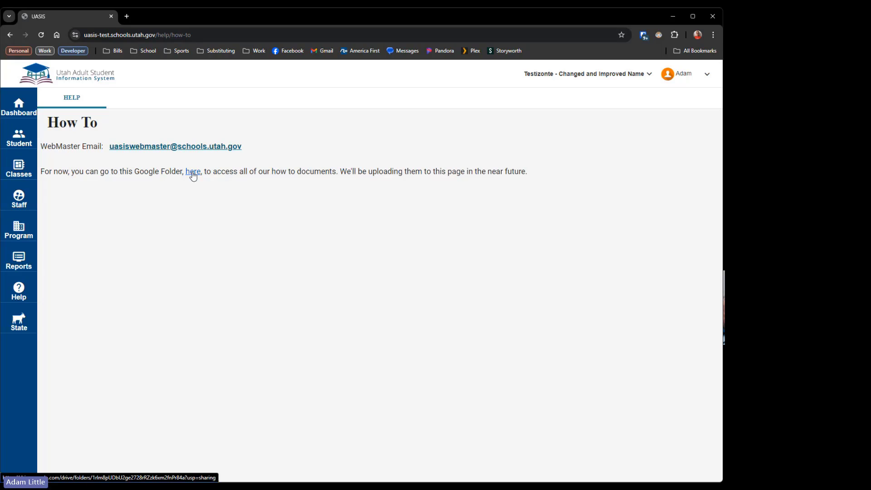
- Open the shared how-to folder, then its Intake Forms folder listing intake PDFs in 15 languages
left_click(193, 173)
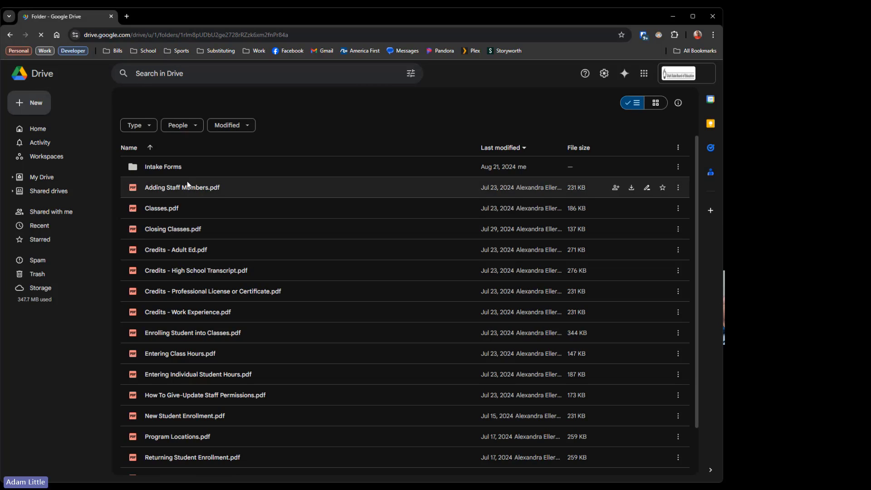
scroll(195, 229, "down", 1)
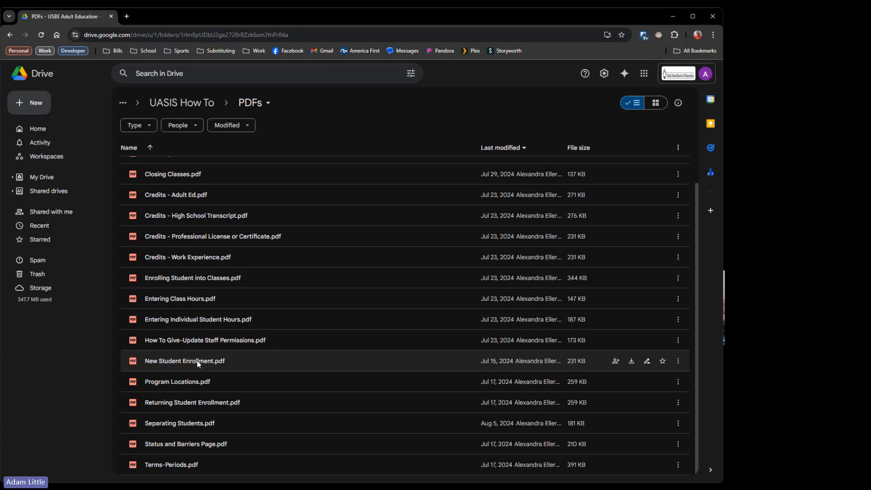
scroll(192, 345, "up", 1)
scroll(192, 345, "up", 2)
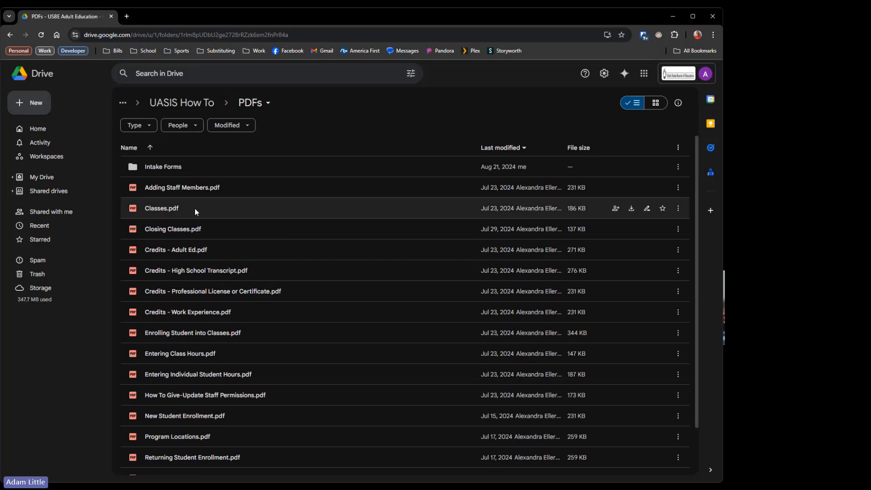
double_click(164, 173)
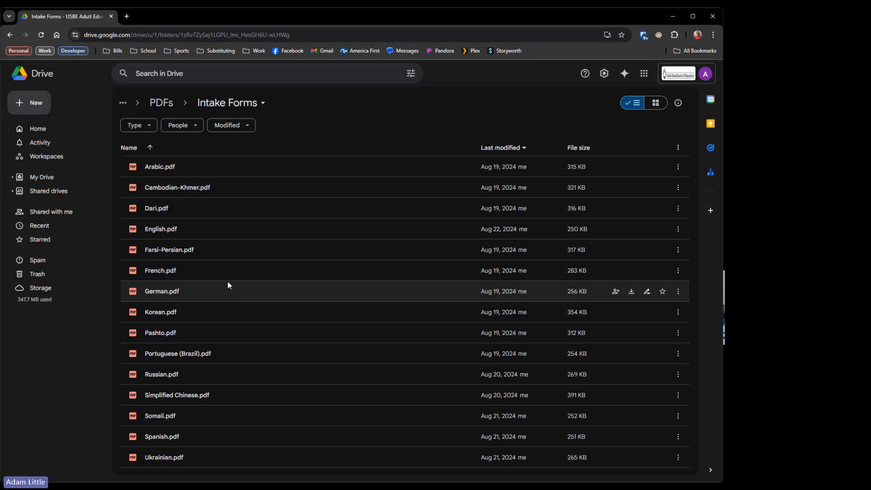
- Preview English.pdf, dismiss the Gemini notice, then close the preview and return to the UASIS Dashboard
double_click(200, 232)
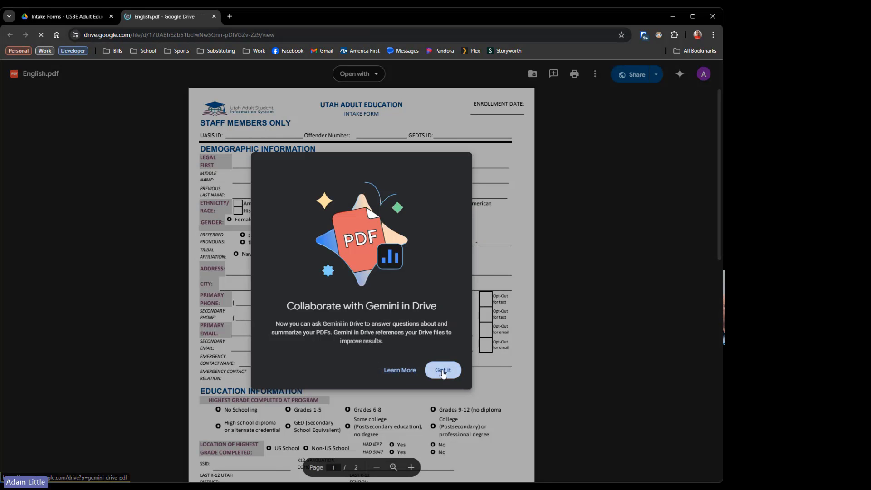
left_click(442, 371)
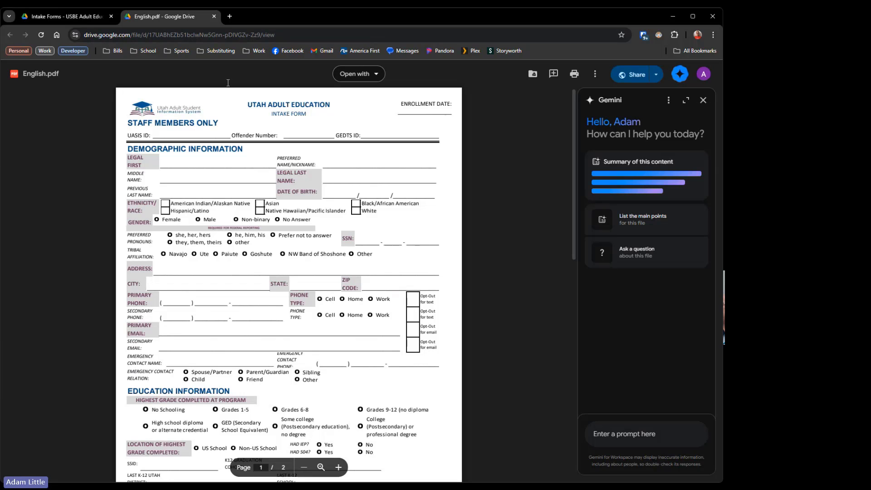
middle_click(142, 17)
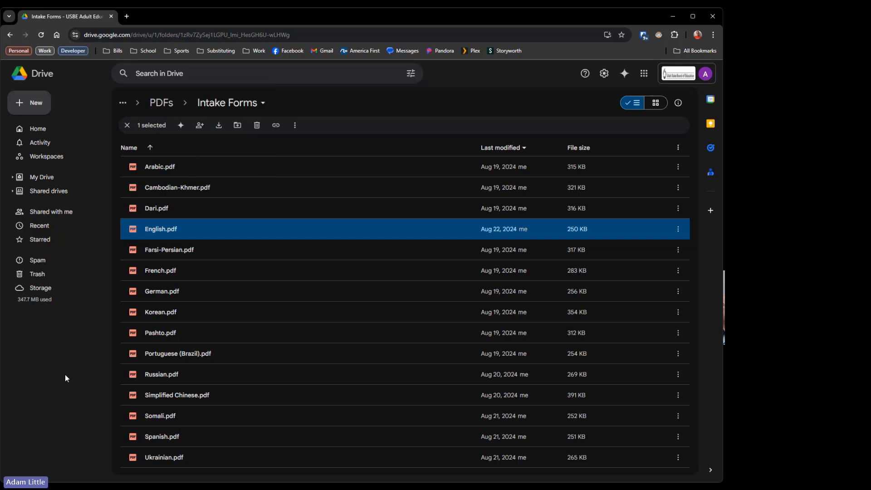
left_click(10, 35)
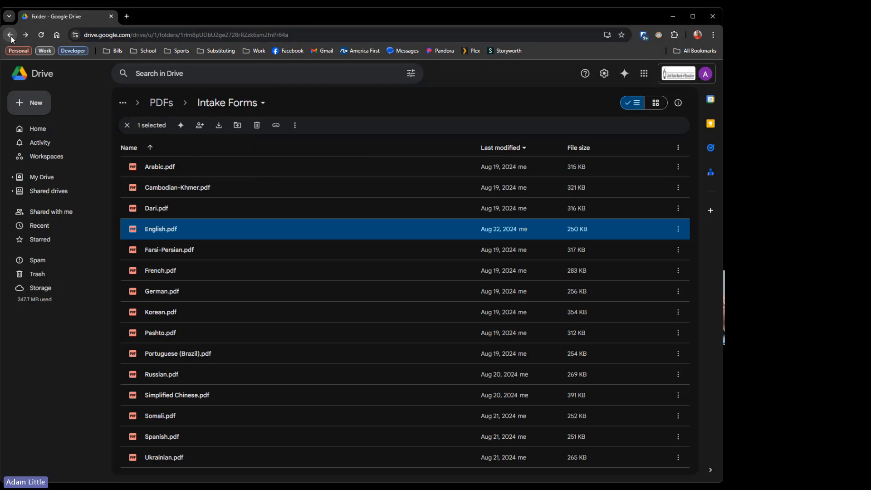
left_click(10, 35)
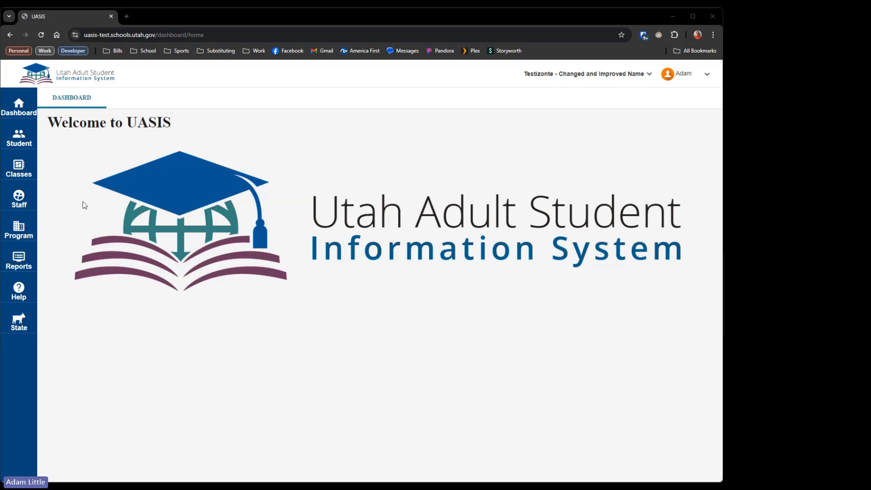
- Search the active students list by a name fragment and open the matching student's homepage
left_click(19, 137)
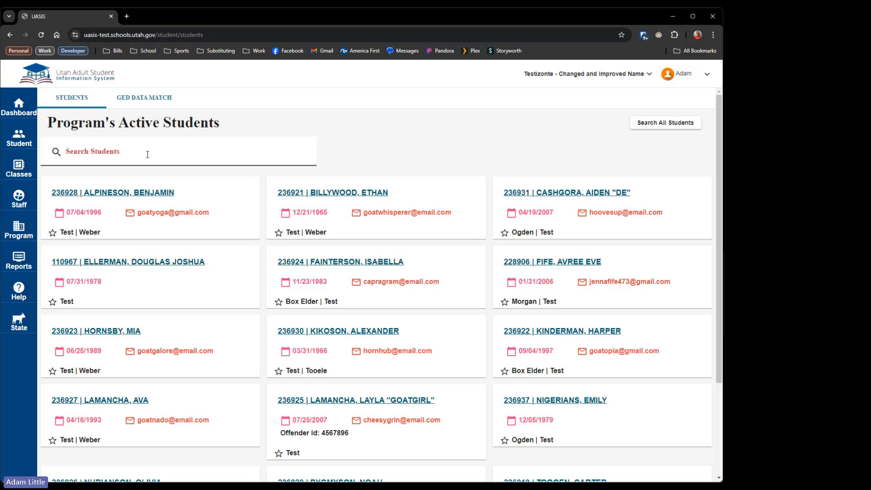
left_click(146, 154)
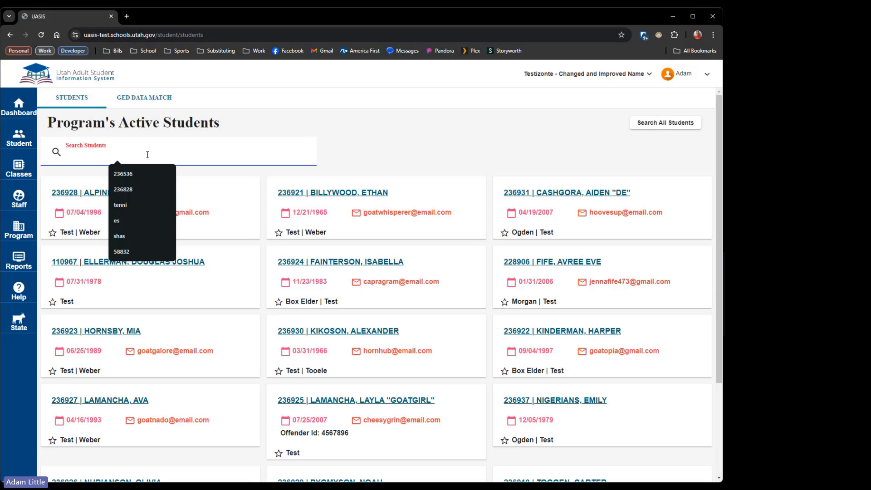
type("eller")
left_click(135, 192)
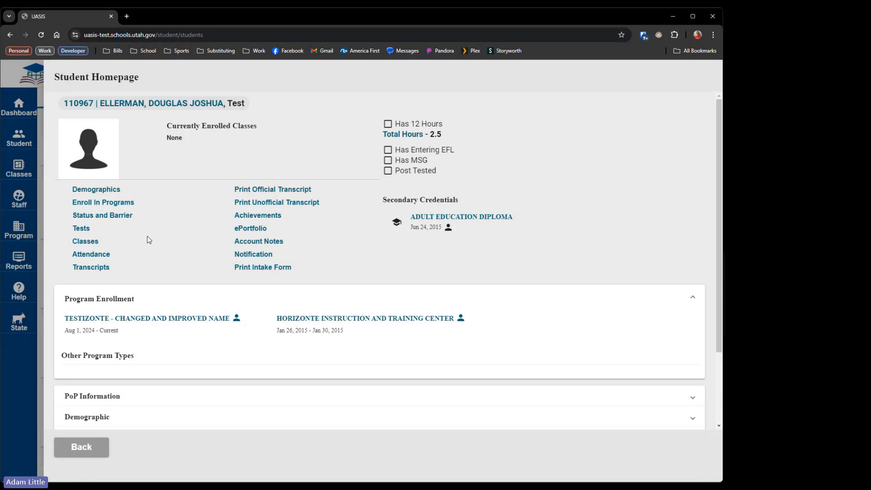
- Expand the Graduation Summary credit totals on the student's transcript, then go back to Active Students
left_click(91, 270)
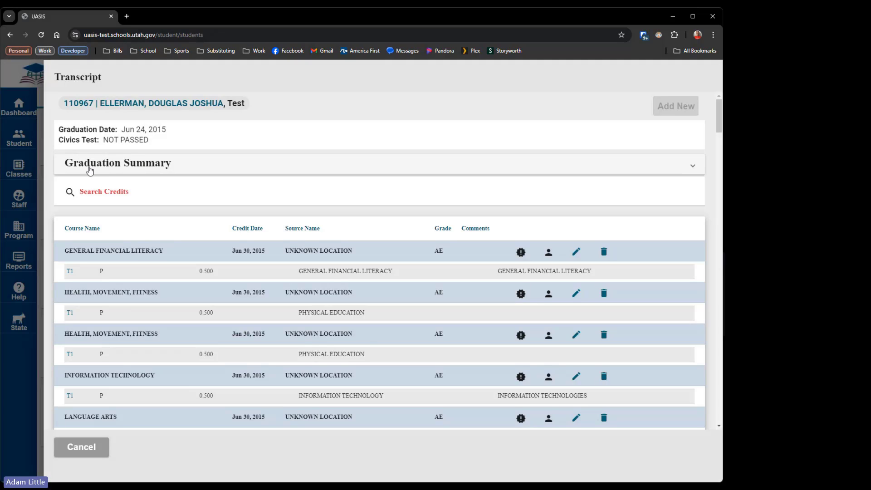
left_click(145, 166)
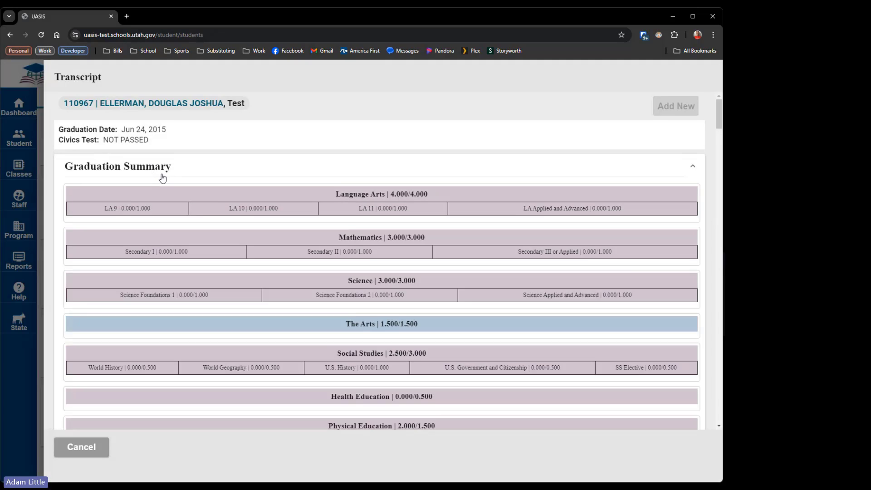
scroll(213, 178, "down", 8)
scroll(219, 178, "up", 3)
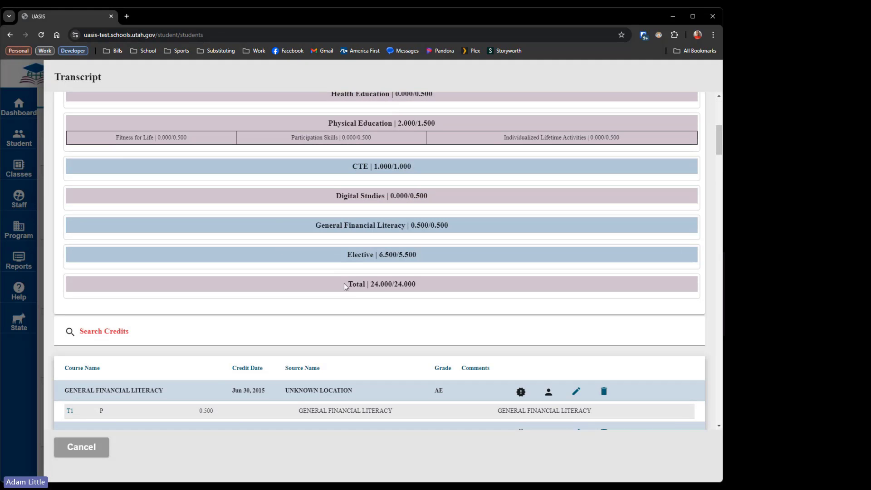
left_click_drag(344, 283, 430, 286)
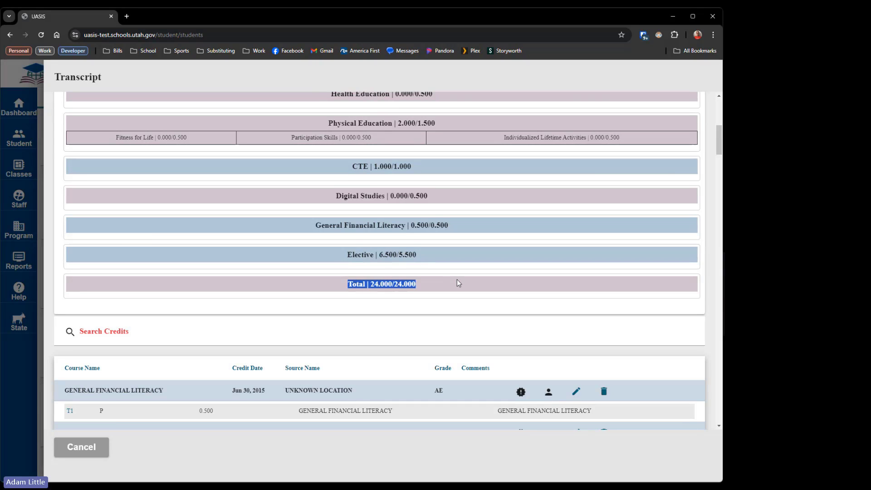
scroll(456, 280, "up", 7)
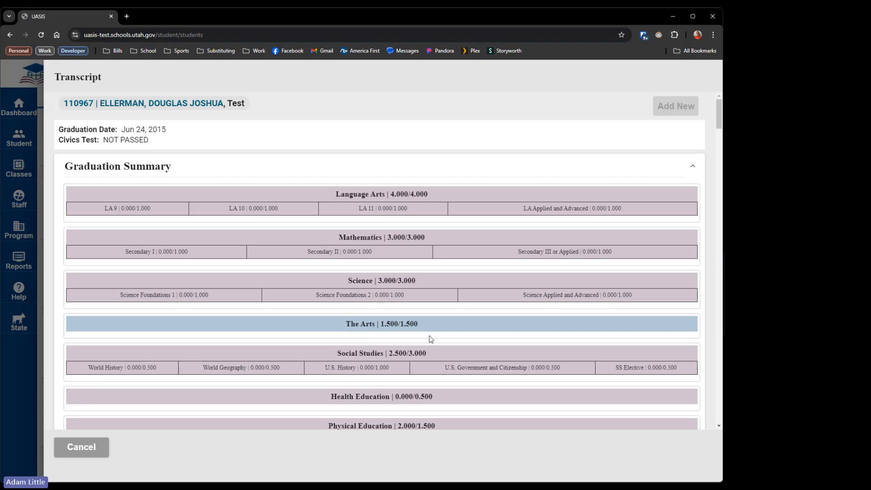
left_click(77, 452)
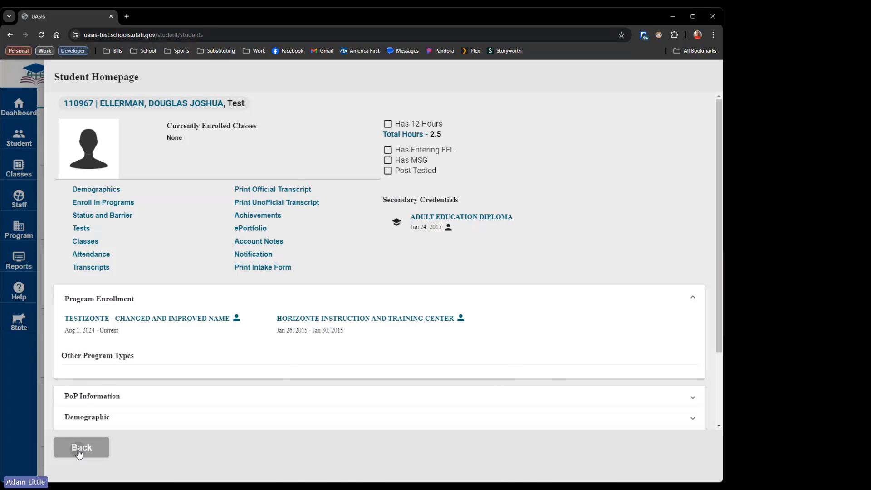
left_click(79, 451)
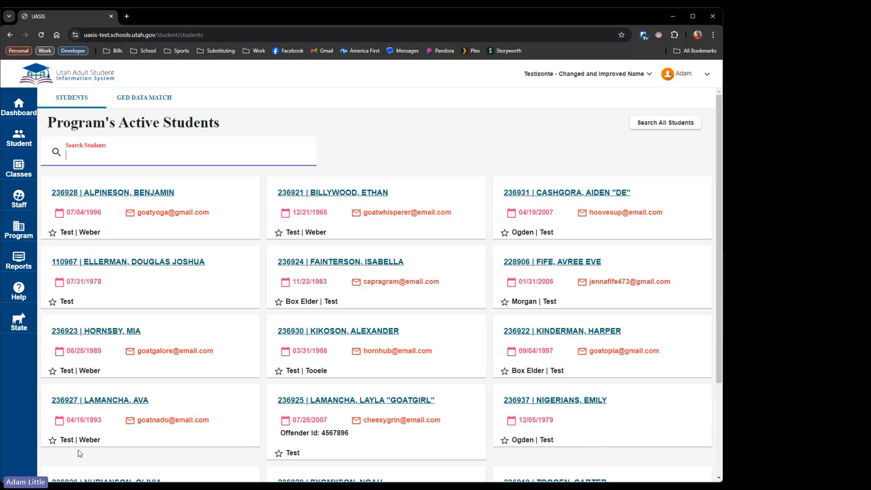